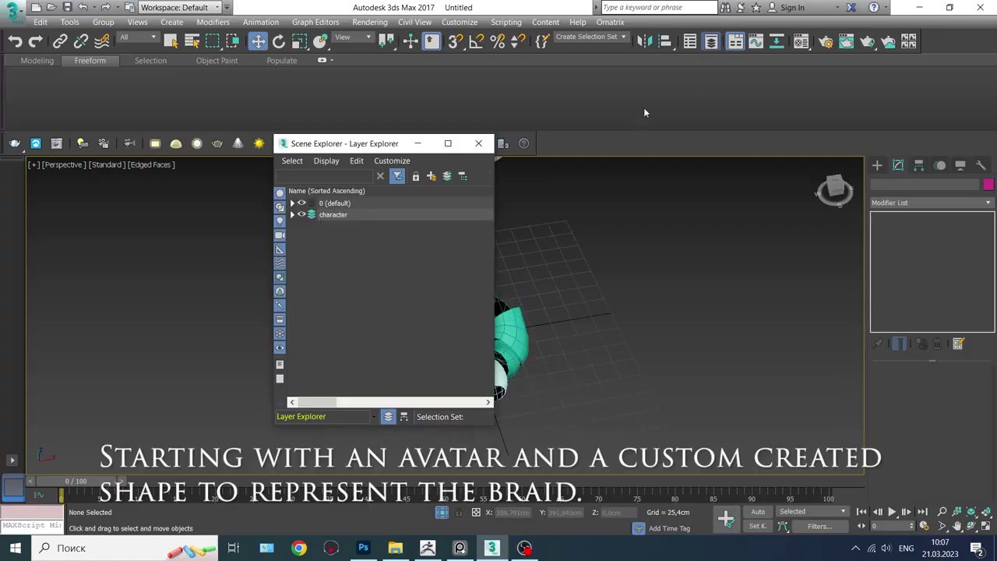
# Close Scene Explorer and select the whole braid group, Group001.
pyautogui.click(426, 145)
pyautogui.keyDown('alt'); pyautogui.moveTo(586, 361); pyautogui.dragTo(583, 367, button='middle'); pyautogui.keyUp('alt')
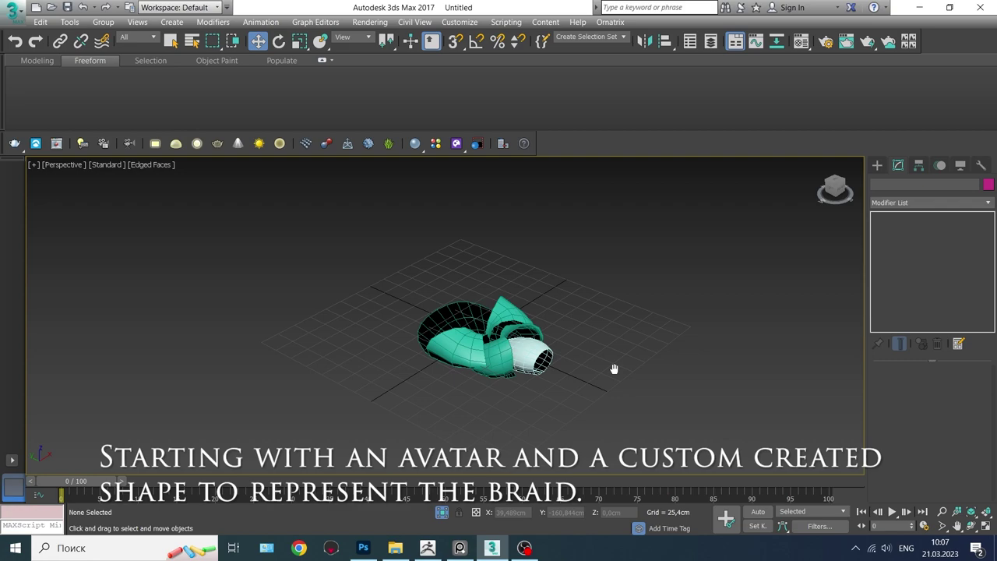
pyautogui.click(583, 367)
pyautogui.moveTo(486, 279)
pyautogui.keyDown('alt'); pyautogui.mouseDown(button='middle')
pyautogui.moveTo(559, 408)
pyautogui.moveTo(568, 389)
pyautogui.moveTo(457, 405)
pyautogui.mouseUp(button='middle'); pyautogui.keyUp('alt')
pyautogui.click(567, 389)
pyautogui.click(470, 401)
# Rotate and move the braid group into place at the avatar's nape.
pyautogui.scroll(-5, 456, 405)
pyautogui.keyDown('alt'); pyautogui.moveTo(503, 283); pyautogui.dragTo(460, 381, button='middle'); pyautogui.keyUp('alt')
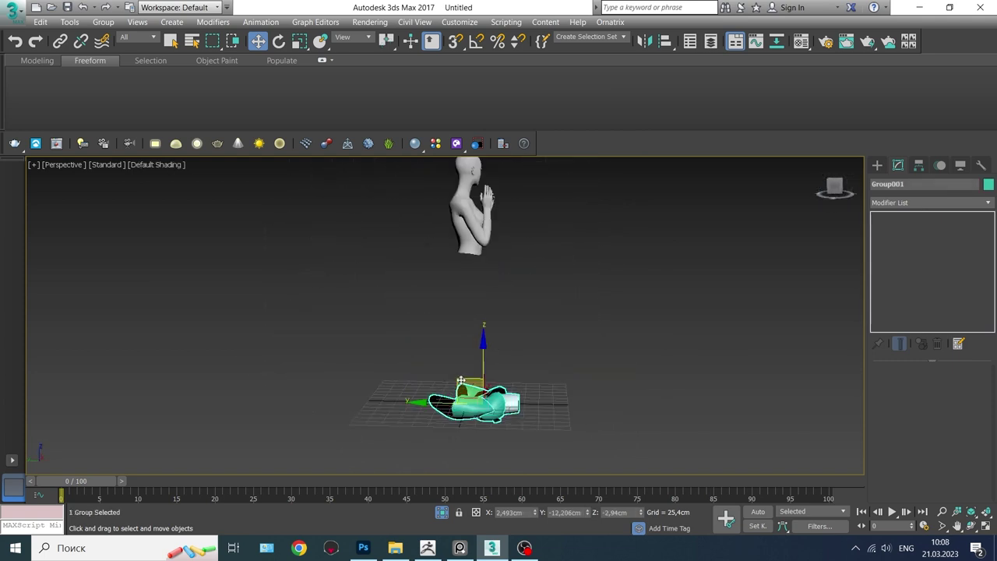
pyautogui.moveTo(586, 371); pyautogui.dragTo(335, 431)
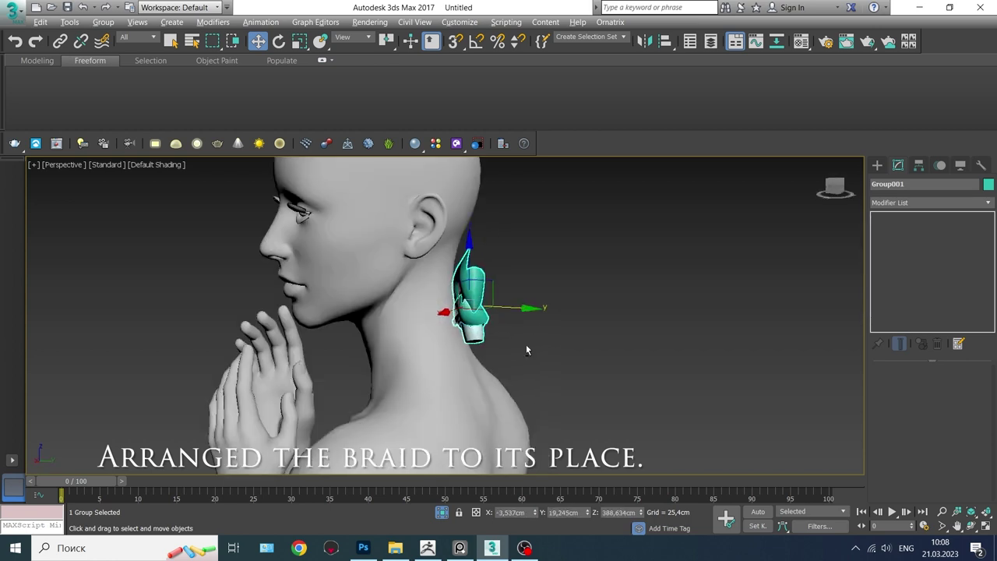
pyautogui.keyDown('alt'); pyautogui.moveTo(526, 351); pyautogui.dragTo(504, 383, button='middle'); pyautogui.keyUp('alt')
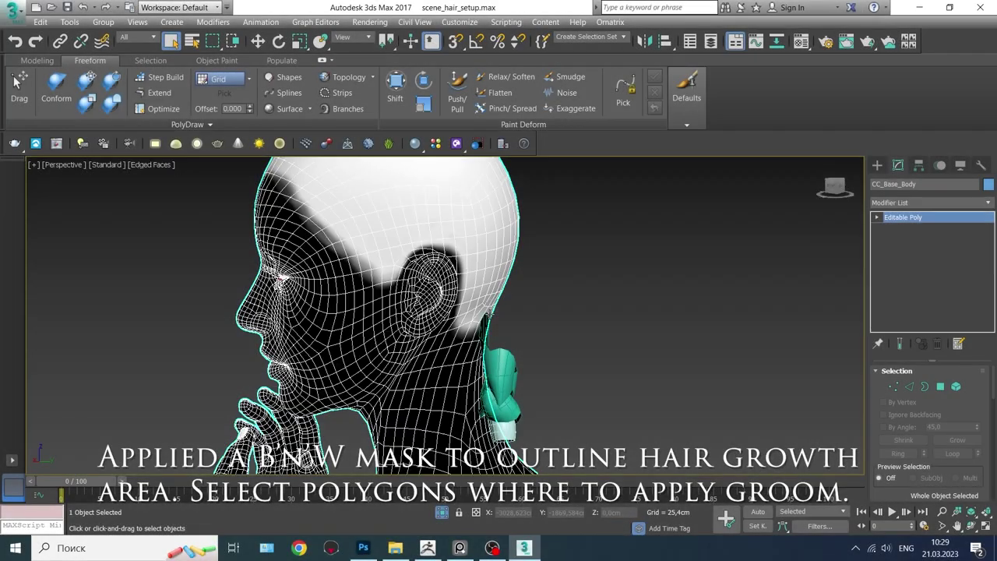
# Select the back-of-head scalp polygons and detach them as a clone.
pyautogui.keyDown('ctrl'); pyautogui.click(288, 331); pyautogui.keyUp('ctrl')
pyautogui.moveTo(308, 348)
pyautogui.keyDown('alt'); pyautogui.mouseDown(button='middle')
pyautogui.moveTo(445, 363)
pyautogui.moveTo(302, 284)
pyautogui.moveTo(287, 297)
pyautogui.mouseUp(button='middle'); pyautogui.keyUp('alt')
pyautogui.keyDown('ctrl'); pyautogui.click(302, 284); pyautogui.keyUp('ctrl')
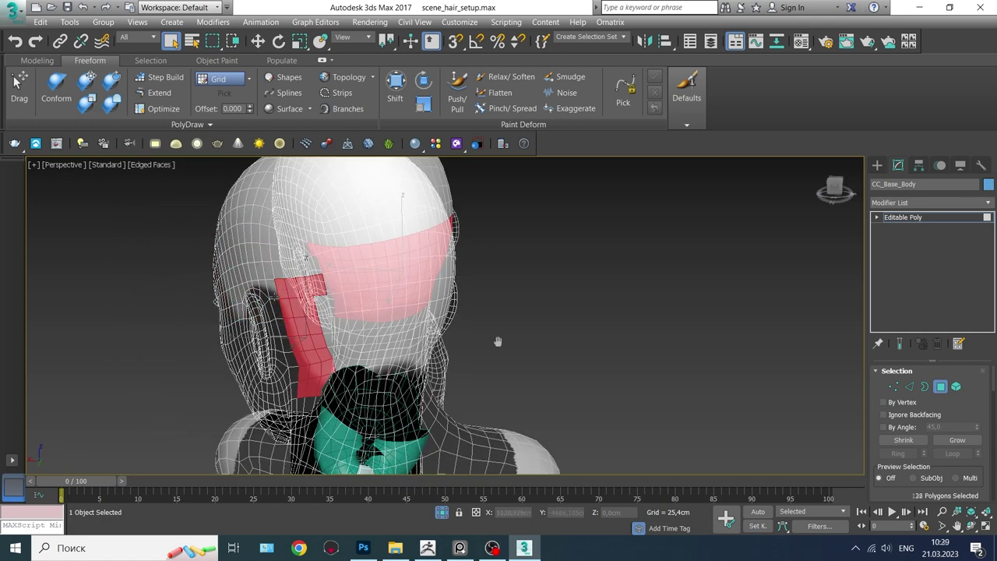
pyautogui.click(955, 440)
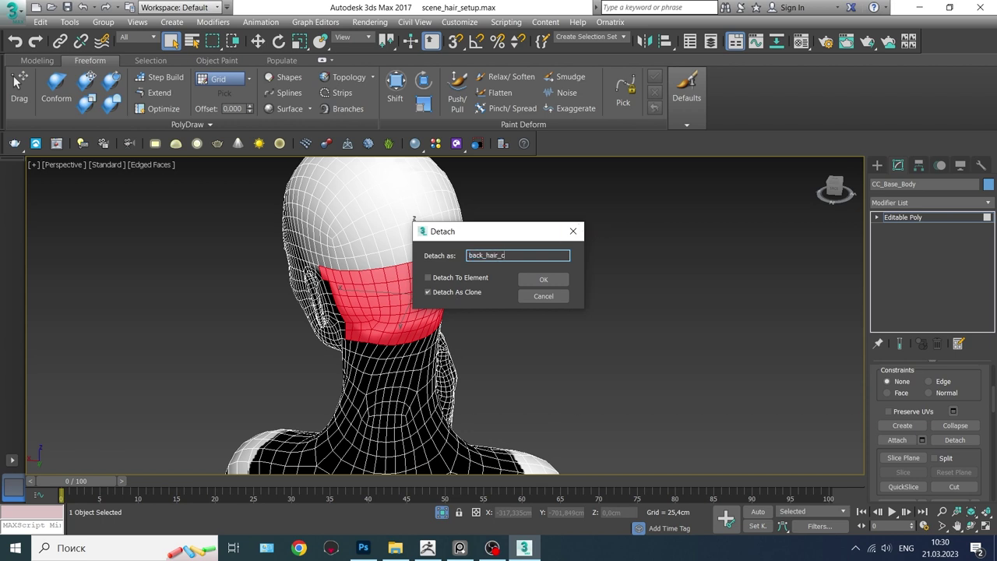
pyautogui.press('Return')
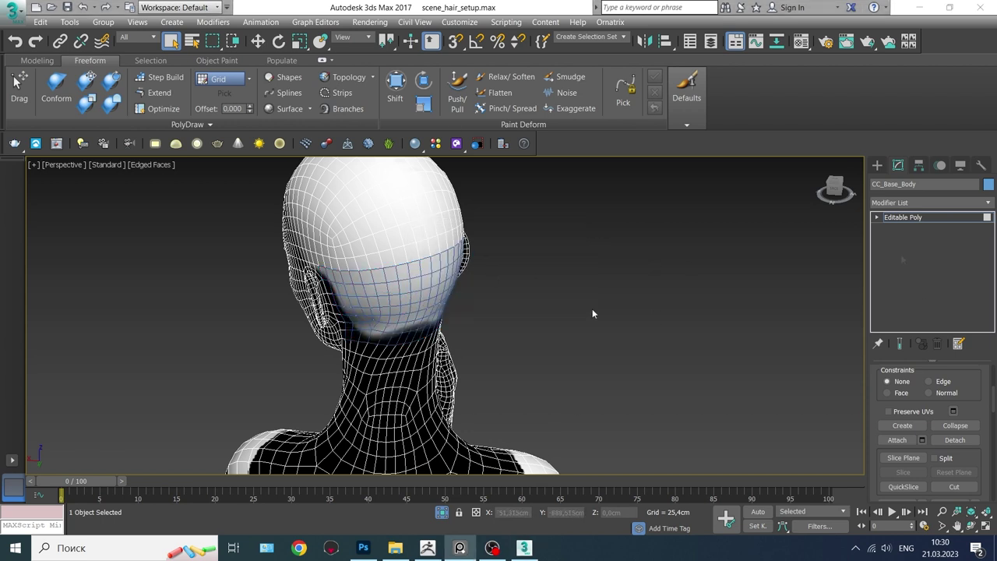
# Detach the right fringe scalp polygons as a clone named with an 'R_' prefix.
pyautogui.moveTo(413, 260)
pyautogui.keyDown('alt'); pyautogui.mouseDown(button='middle')
pyautogui.moveTo(315, 341)
pyautogui.moveTo(436, 327)
pyautogui.mouseUp(button='middle'); pyautogui.keyUp('alt')
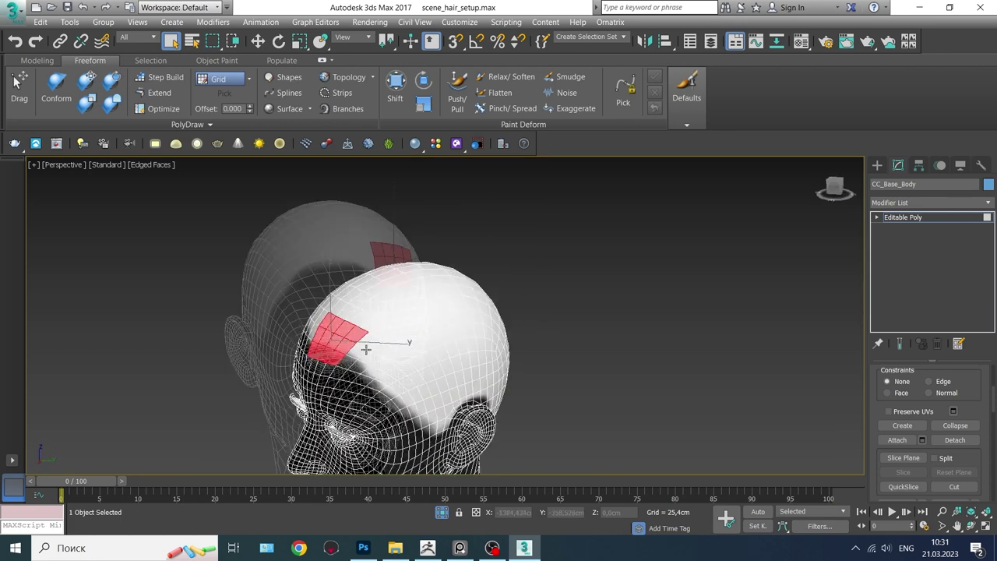
pyautogui.click(955, 440)
pyautogui.write('R_Fringe_Ha')
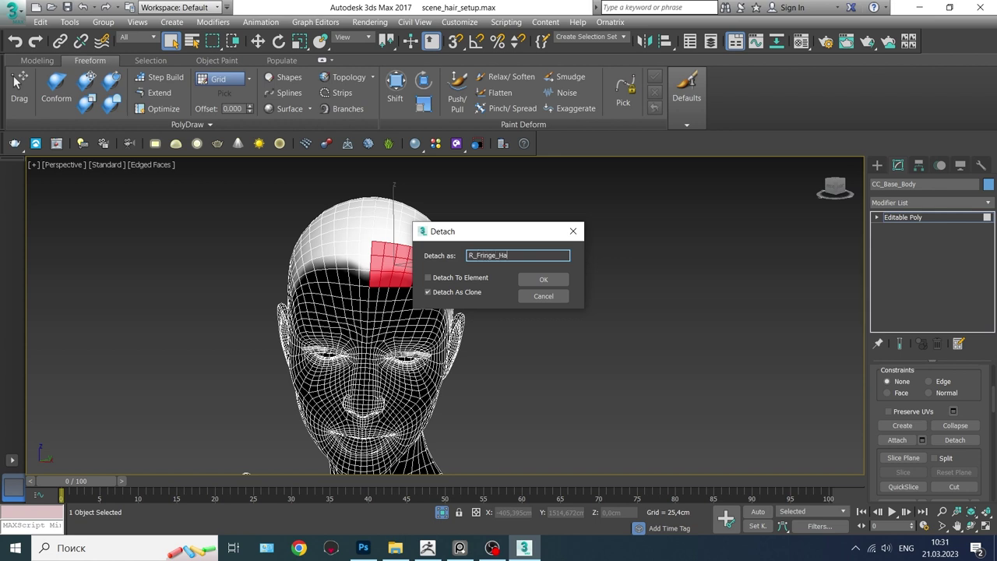
pyautogui.press('Return')
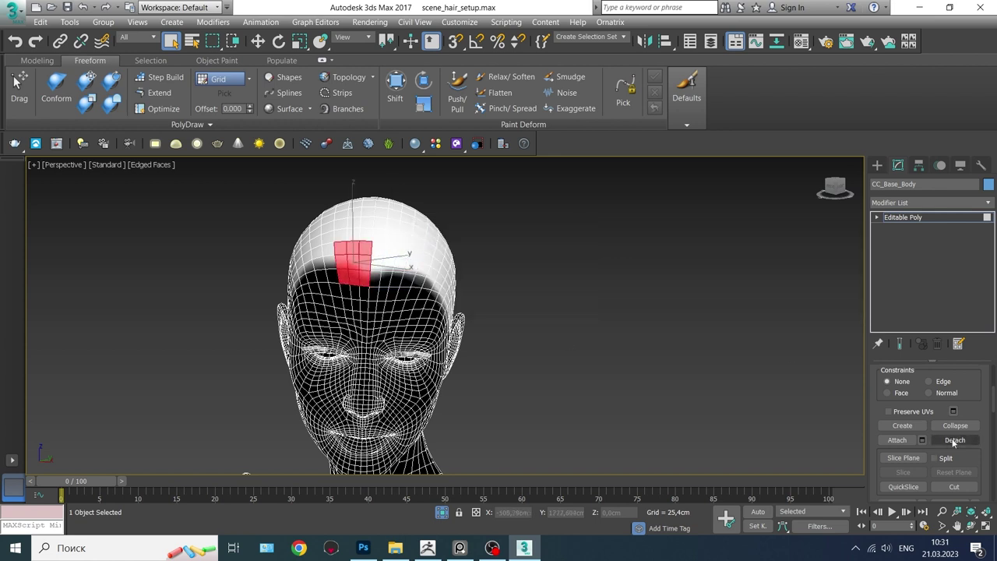
pyautogui.click(955, 440)
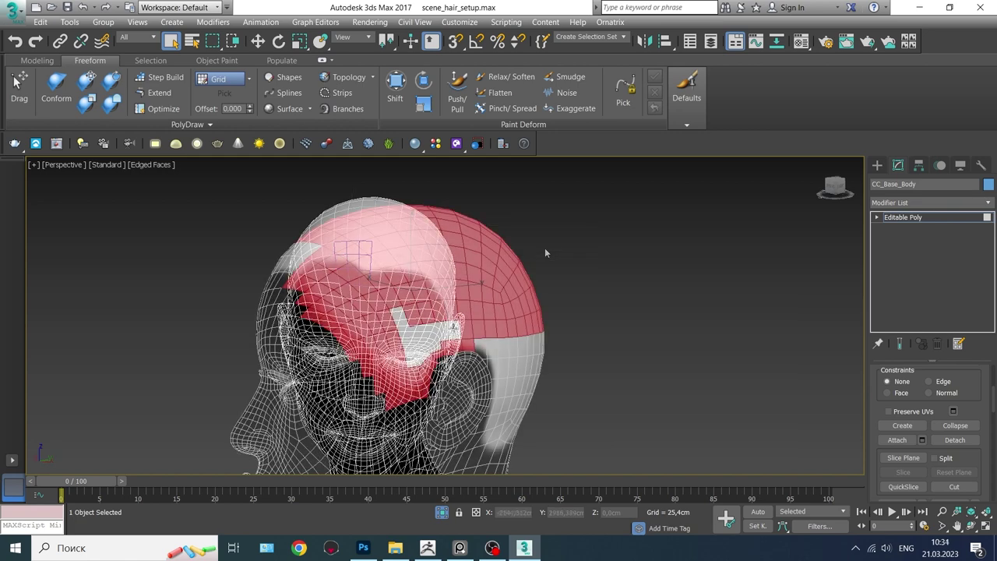
# Detach the crown and side scalp polygons as cloned Major_hair_cap and Babyhair_ pieces.
pyautogui.keyDown('alt'); pyautogui.moveTo(414, 327); pyautogui.dragTo(598, 398, button='middle'); pyautogui.keyUp('alt')
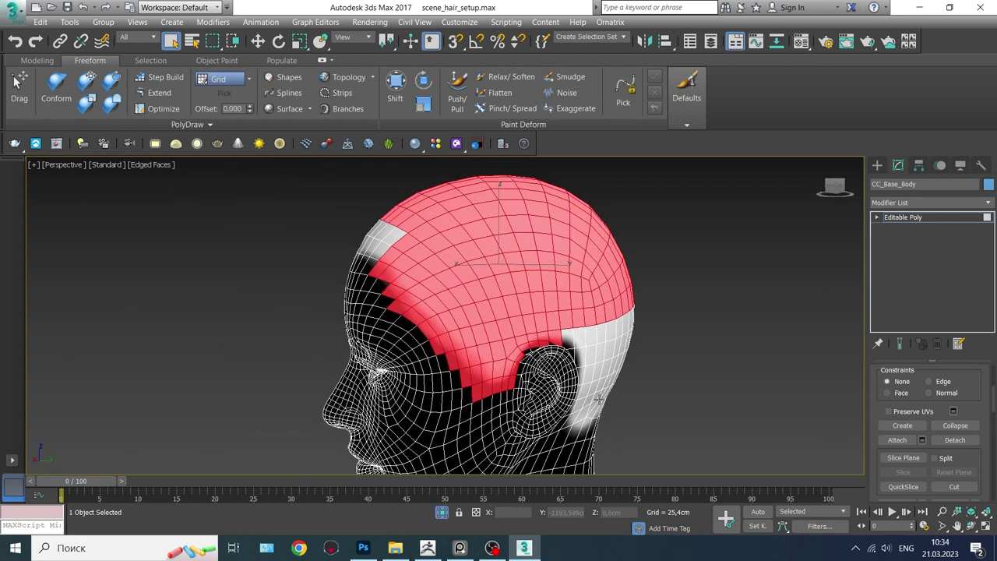
pyautogui.click(951, 441)
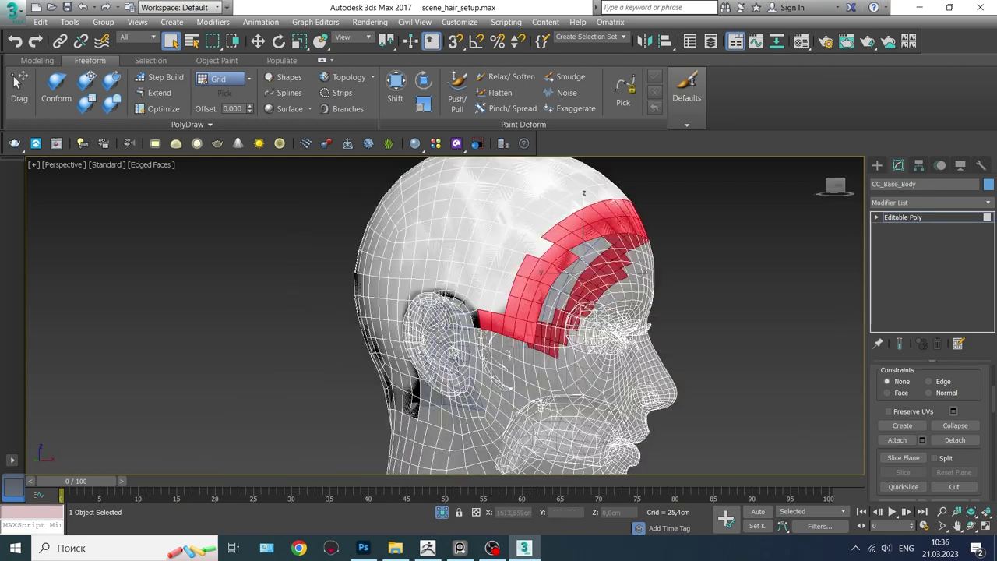
pyautogui.keyDown('alt'); pyautogui.moveTo(498, 350); pyautogui.dragTo(530, 376, button='middle'); pyautogui.keyUp('alt')
pyautogui.click(955, 440)
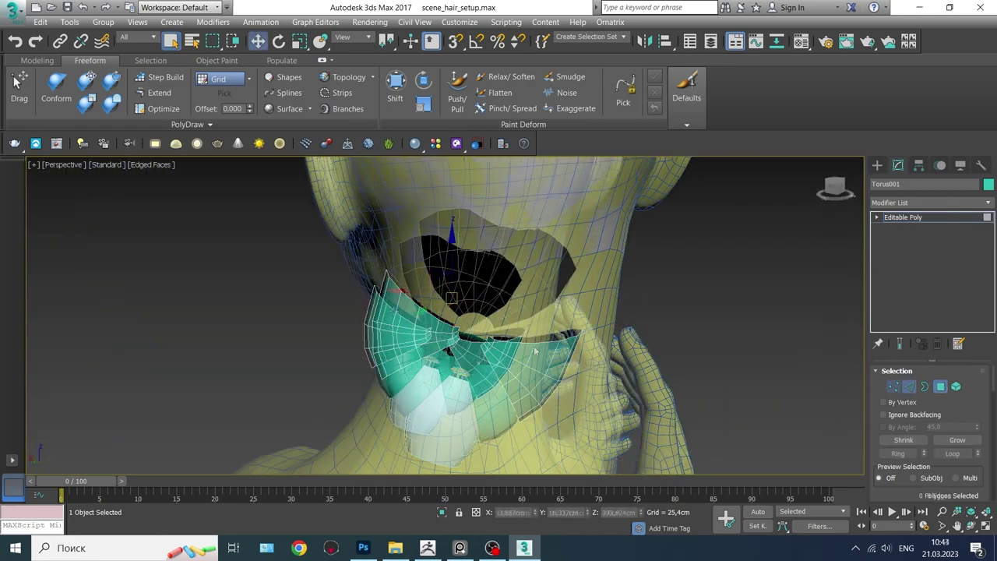
# Add Cylinder001 as a strip object in the braid's Ox Hair from Mesh Strips.
pyautogui.click(478, 143)
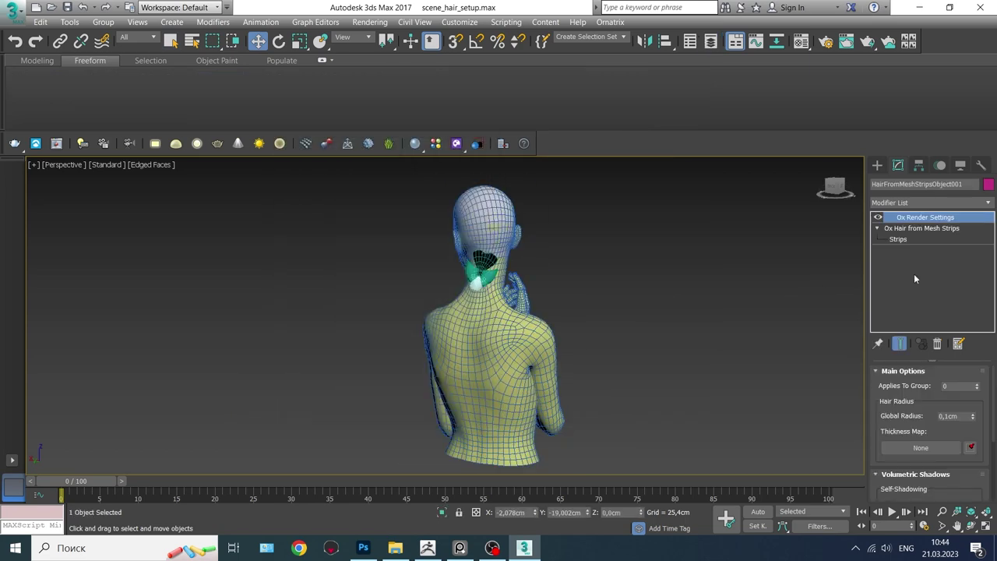
pyautogui.click(922, 228)
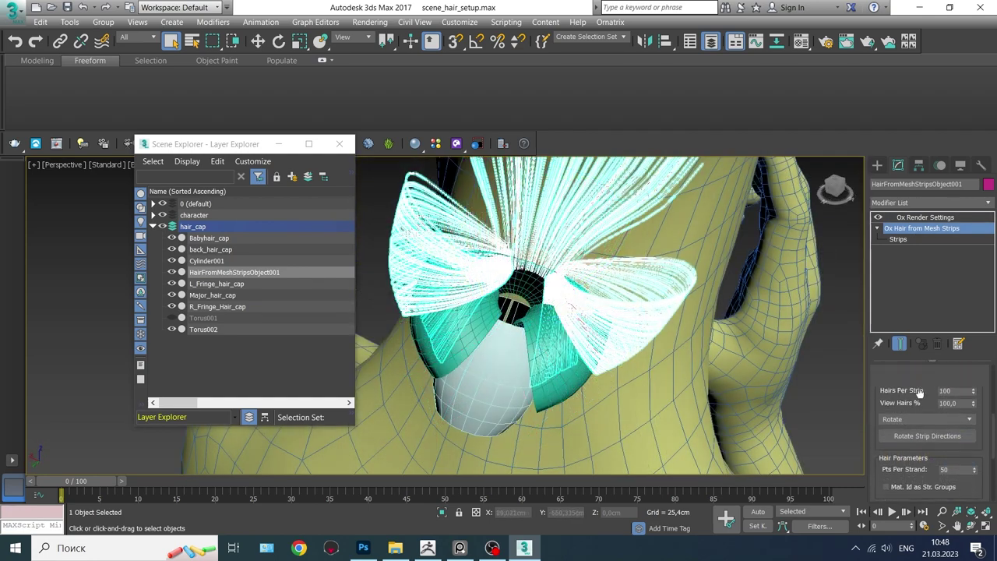
pyautogui.moveTo(920, 393); pyautogui.dragTo(920, 518)
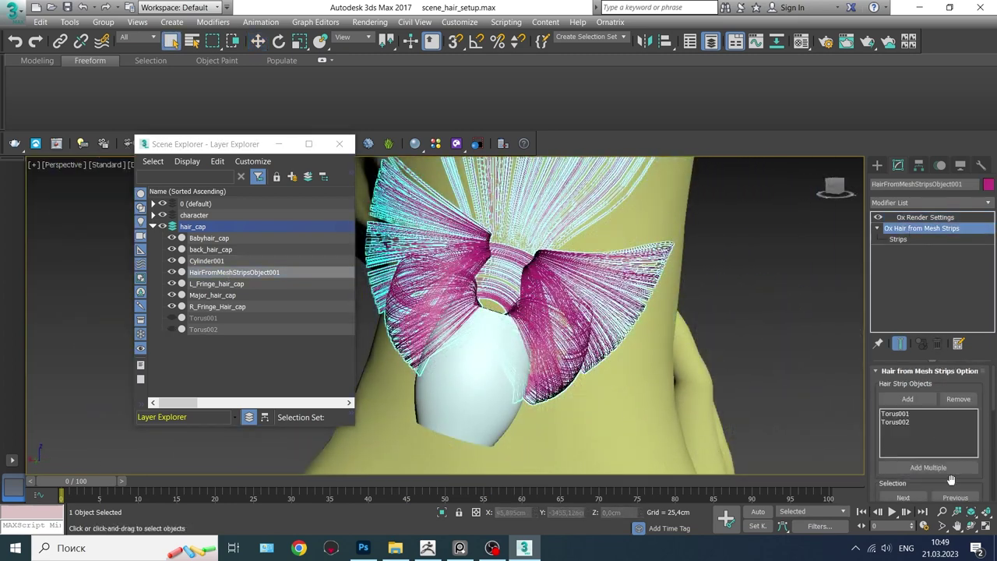
pyautogui.click(908, 398)
# Hide Cylinder001, edit the hair at Strips level, and select back_hair_cap.
pyautogui.click(171, 260)
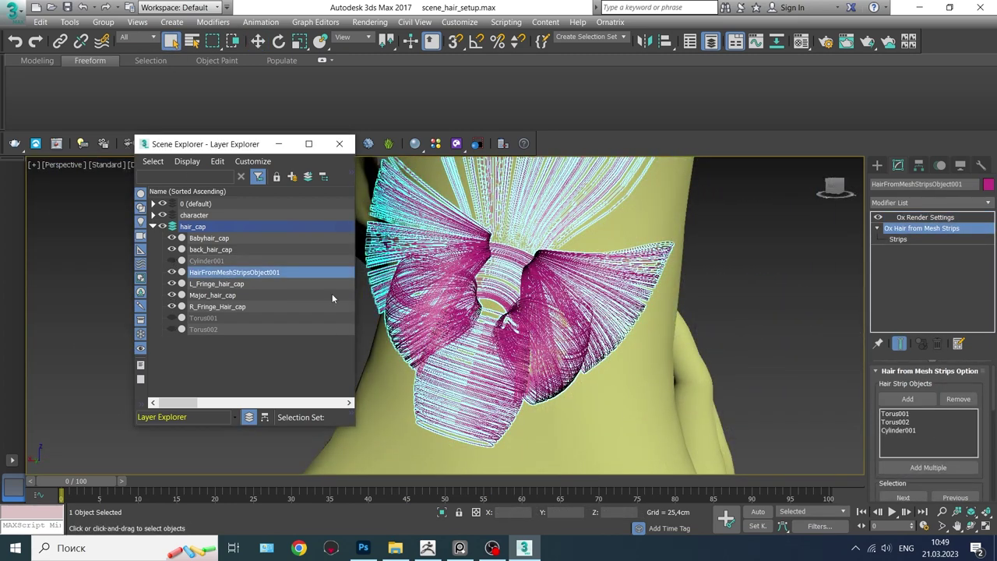
pyautogui.click(907, 239)
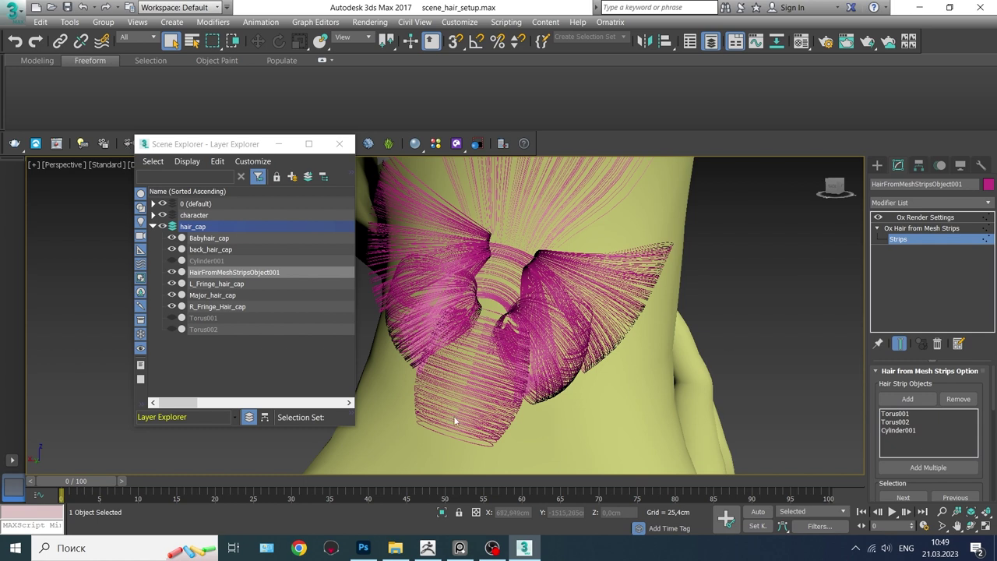
pyautogui.moveTo(980, 473); pyautogui.dragTo(961, 275)
pyautogui.click(921, 418)
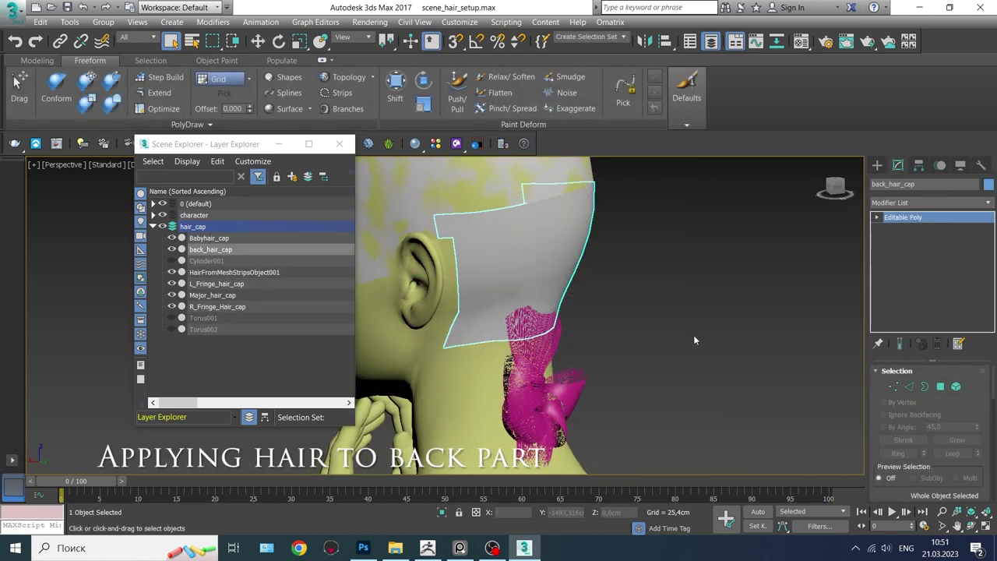
# Grow Ornatrix Quick Hair on back_hair_cap and turn off Hair from Guides to show guides.
pyautogui.click(880, 167)
pyautogui.click(907, 244)
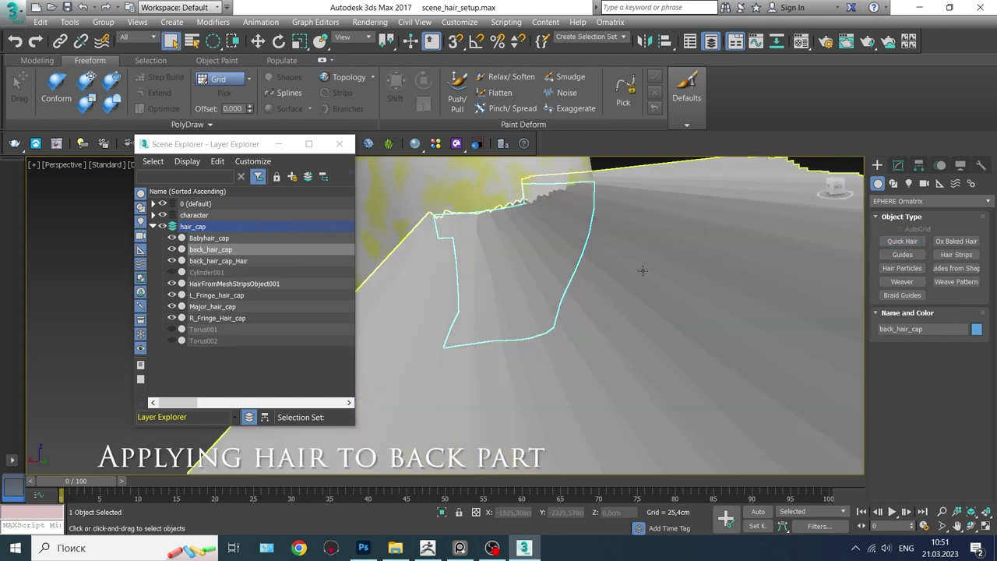
pyautogui.click(897, 167)
pyautogui.click(878, 217)
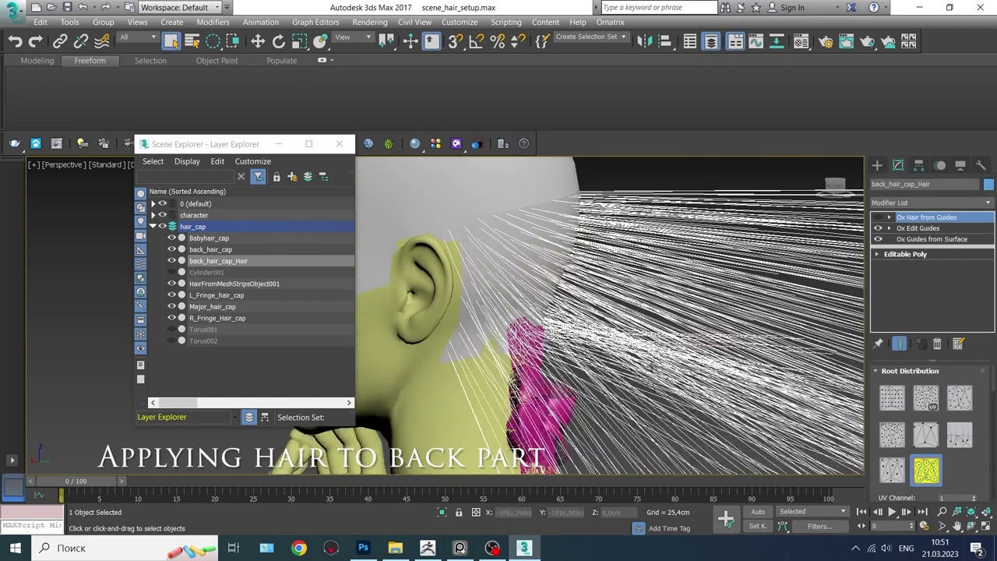
# Assign Hair_dense_map.jpg as the Guides from Surface distribution map and copy it.
pyautogui.scroll(-3, 574, 309)
pyautogui.click(927, 240)
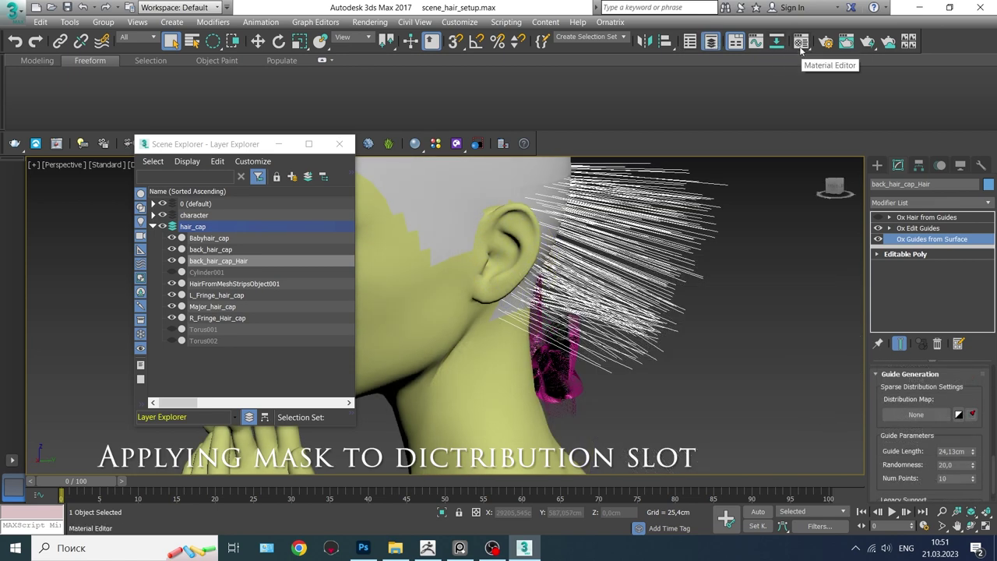
pyautogui.click(802, 43)
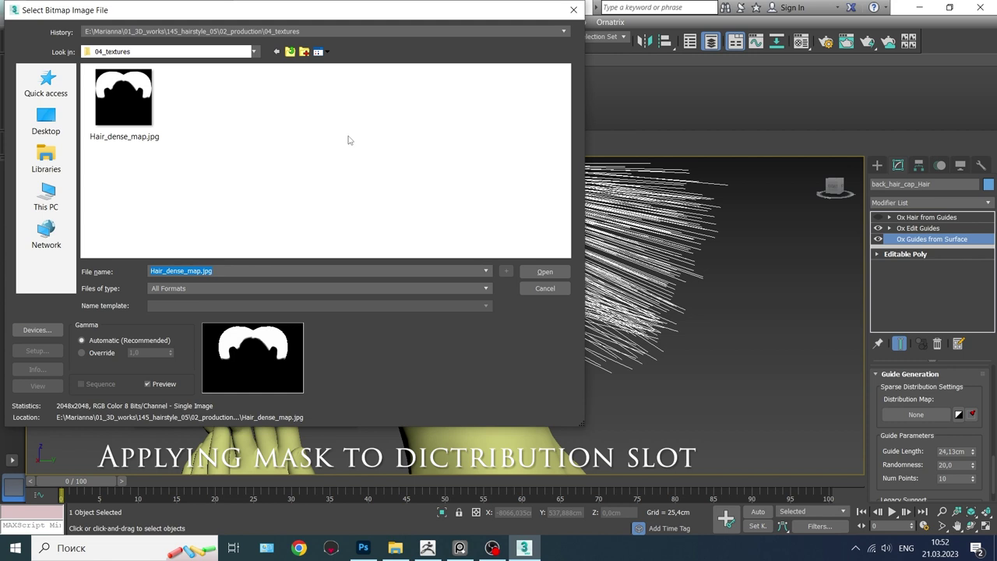
pyautogui.doubleClick(123, 98)
pyautogui.rightClick(908, 411)
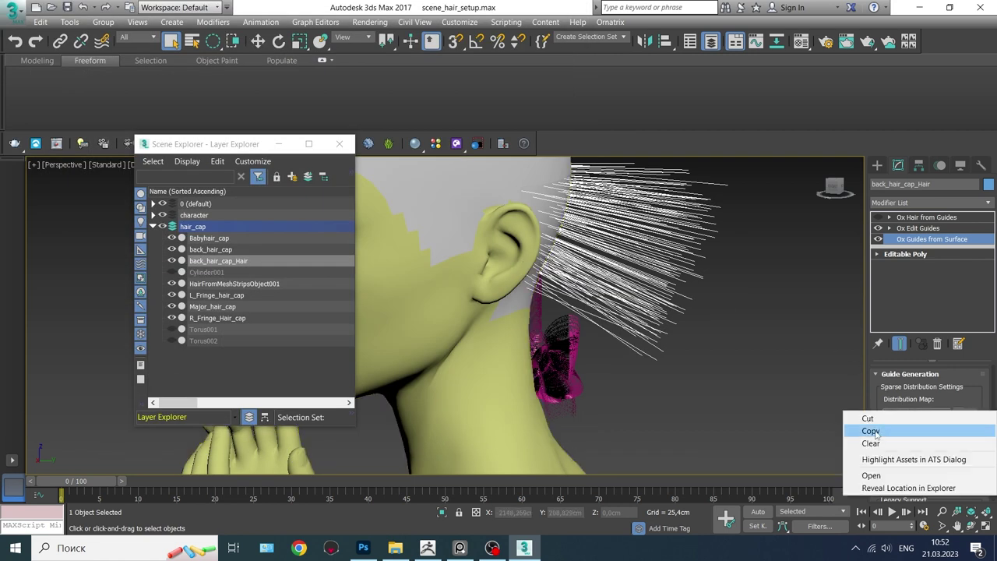
pyautogui.click(904, 217)
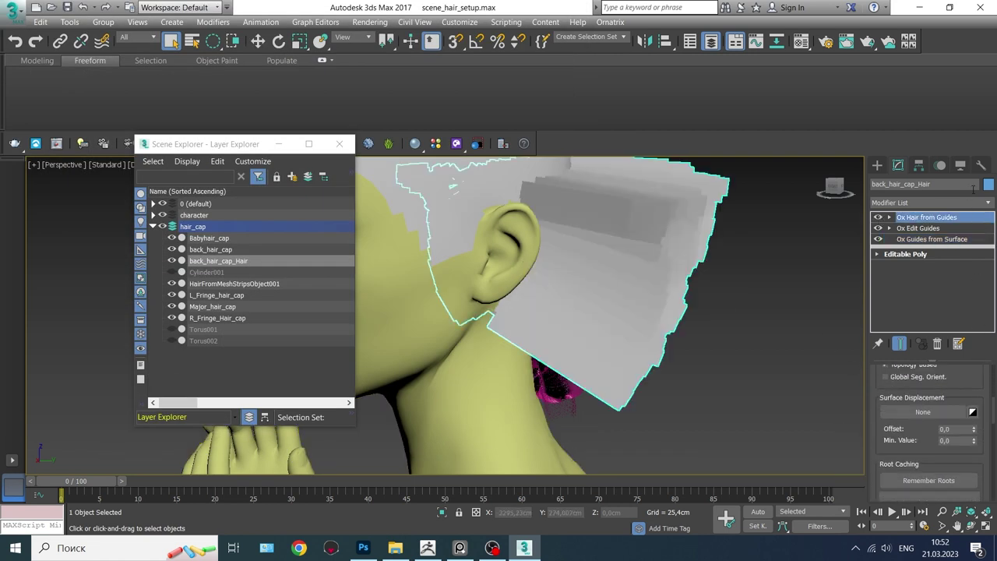
pyautogui.scroll(-5, 988, 460)
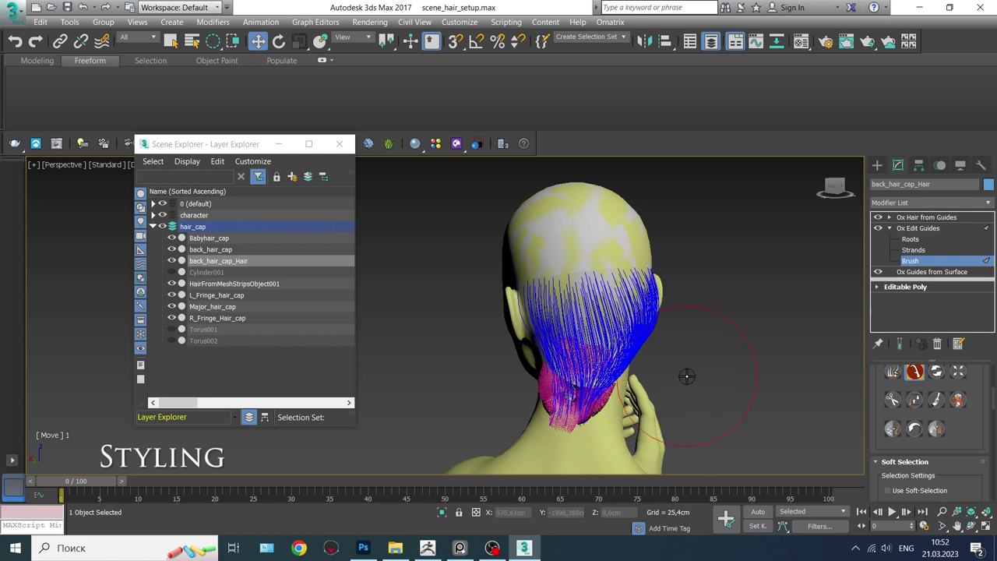
# Finish brushing the back hair guides, then exit the styling brush.
pyautogui.keyDown('alt'); pyautogui.moveTo(687, 377); pyautogui.dragTo(655, 347, button='middle'); pyautogui.keyUp('alt')
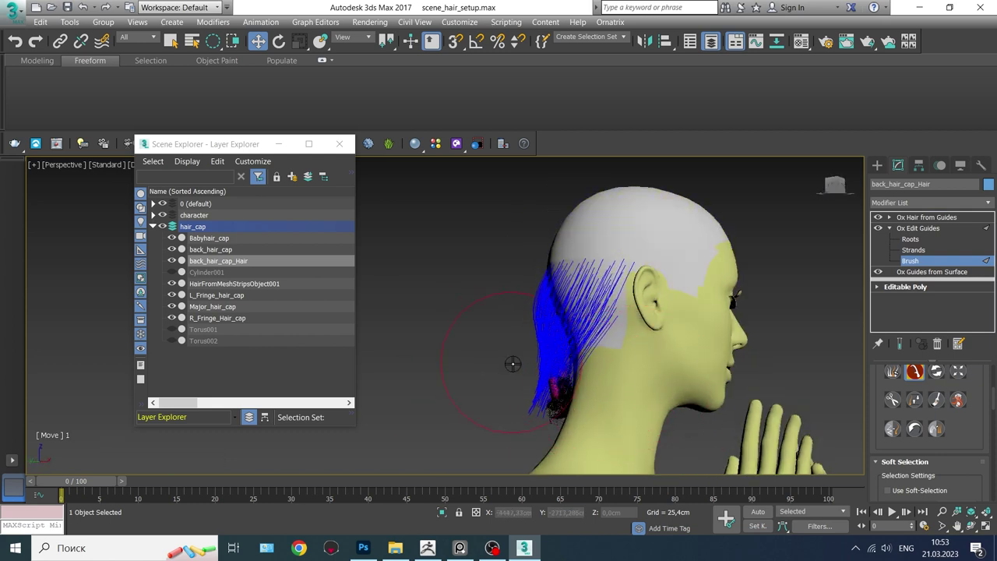
pyautogui.keyDown('alt'); pyautogui.moveTo(486, 382); pyautogui.dragTo(853, 366, button='middle'); pyautogui.keyUp('alt')
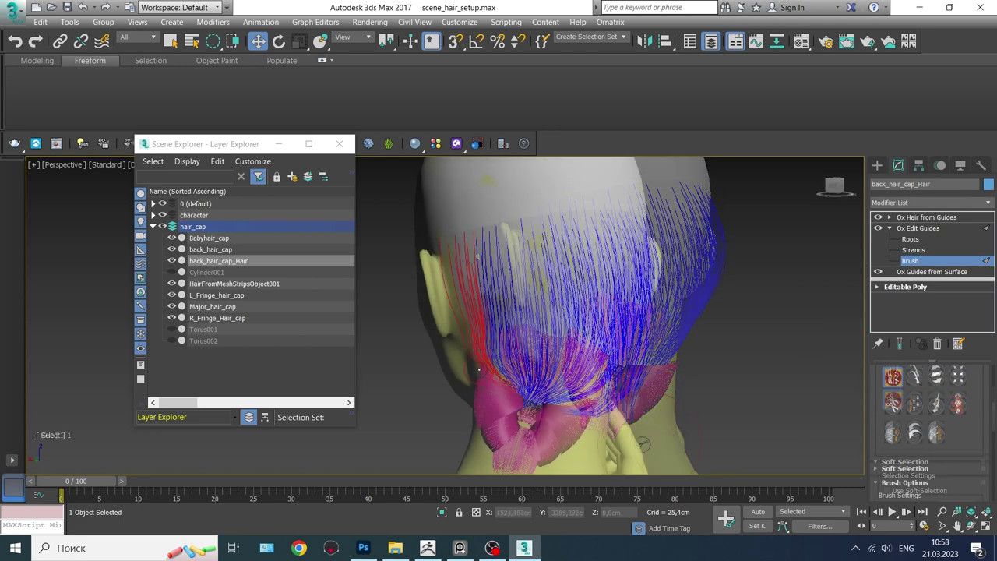
pyautogui.click(915, 377)
pyautogui.keyDown('alt'); pyautogui.moveTo(685, 390); pyautogui.dragTo(566, 397, button='middle'); pyautogui.keyUp('alt')
pyautogui.keyDown('alt'); pyautogui.moveTo(679, 425); pyautogui.dragTo(488, 342, button='middle'); pyautogui.keyUp('alt')
pyautogui.scroll(3, 515, 381)
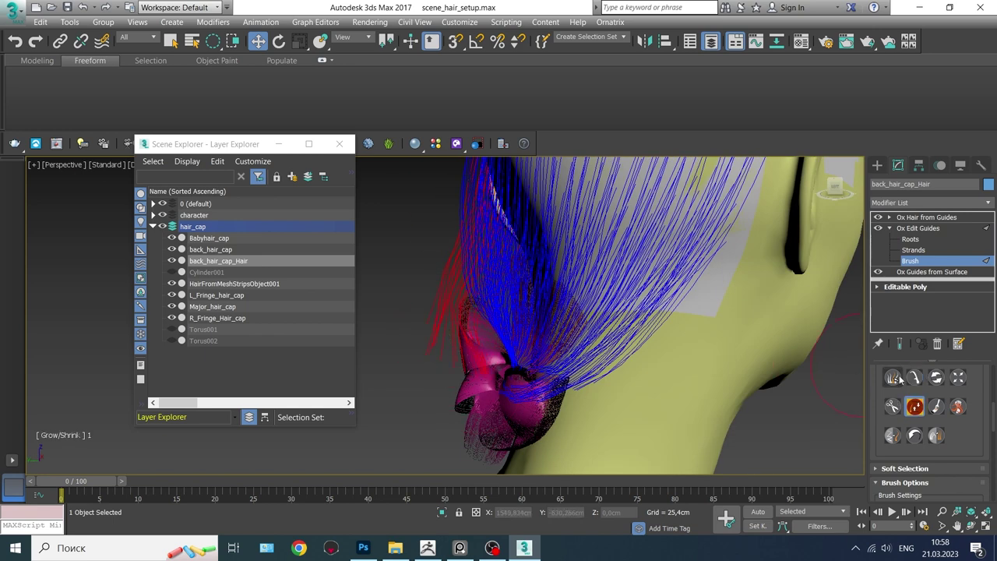
pyautogui.keyDown('alt'); pyautogui.moveTo(502, 376); pyautogui.dragTo(650, 291, button='middle'); pyautogui.keyUp('alt')
pyautogui.press('q')
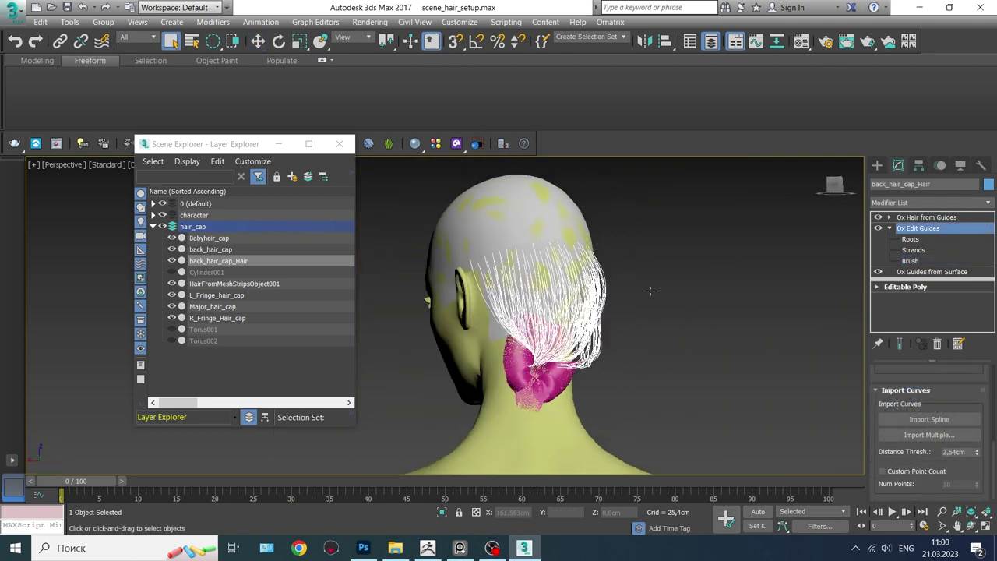
# Add an Ox Render Settings modifier to back_hair_cap_Hair and clear the selection.
pyautogui.keyDown('alt'); pyautogui.moveTo(545, 343); pyautogui.dragTo(570, 345, button='middle'); pyautogui.keyUp('alt')
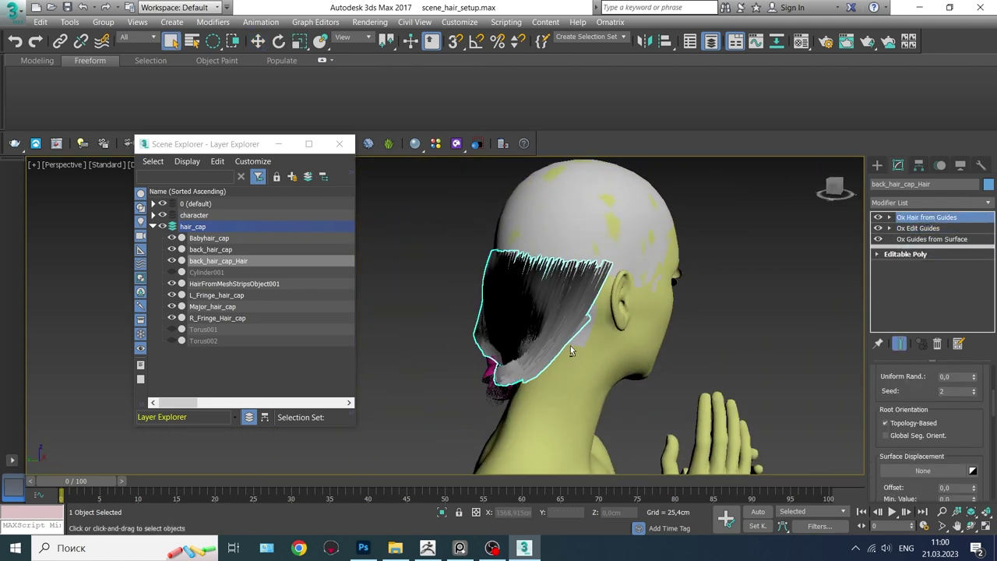
pyautogui.click(988, 203)
pyautogui.click(911, 455)
pyautogui.moveTo(685, 351)
pyautogui.keyDown('alt'); pyautogui.mouseDown(button='middle')
pyautogui.moveTo(691, 343)
pyautogui.moveTo(630, 344)
pyautogui.moveTo(656, 346)
pyautogui.mouseUp(button='middle'); pyautogui.keyUp('alt')
pyautogui.click(630, 344)
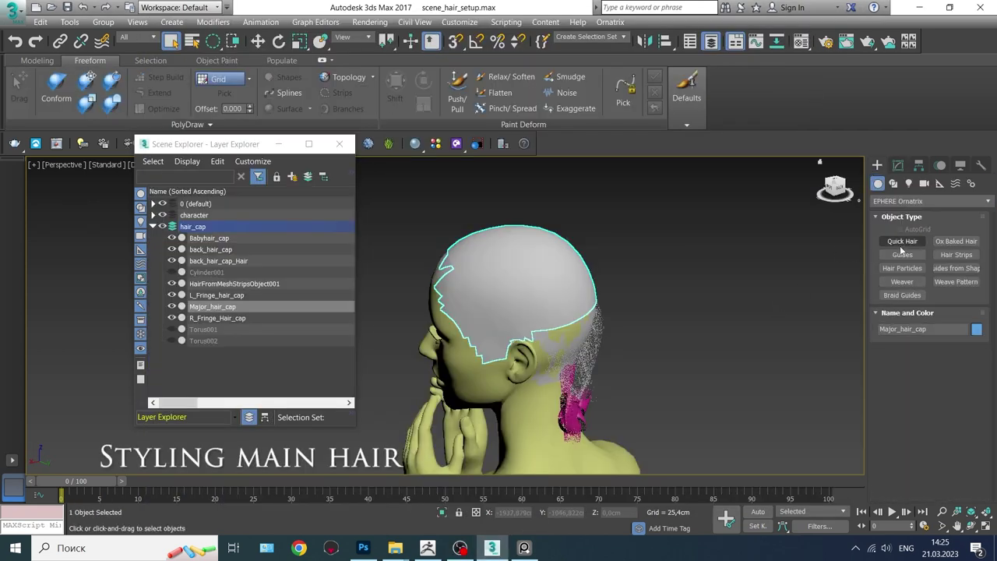
# Grow Quick Hair on Major_hair_cap, then assign and copy the hair density distribution map.
pyautogui.click(902, 242)
pyautogui.click(174, 43)
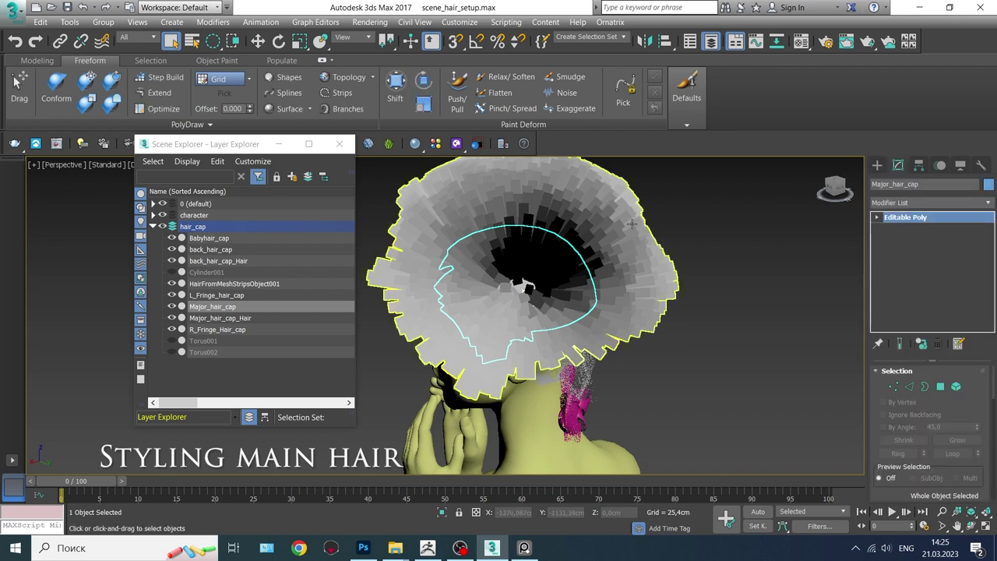
pyautogui.click(925, 415)
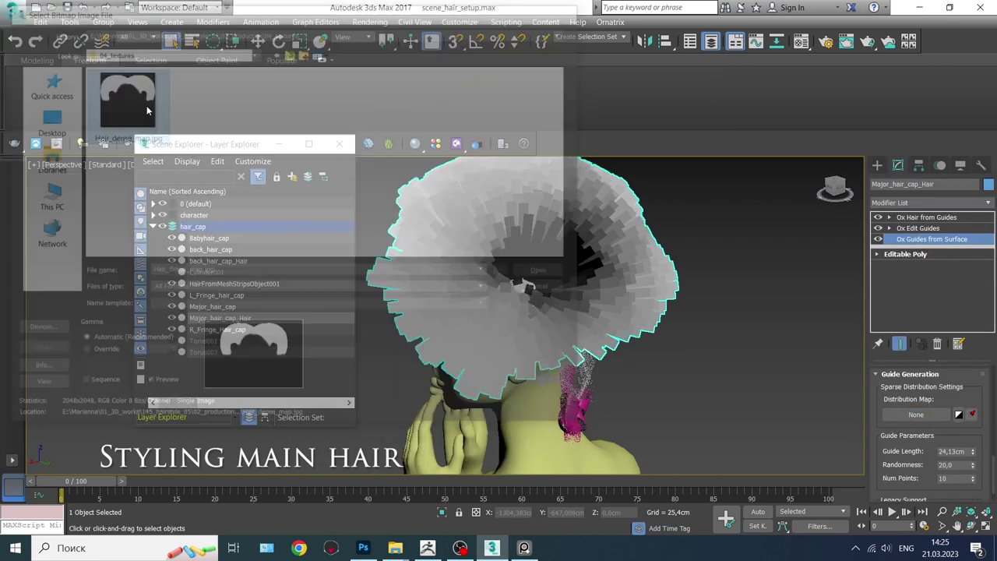
pyautogui.rightClick(926, 415)
pyautogui.click(884, 435)
# Paste the map into Hair from Guides' dense distribution, hide the hair, and enable guide selection.
pyautogui.click(927, 218)
pyautogui.scroll(-3, 927, 464)
pyautogui.click(923, 421)
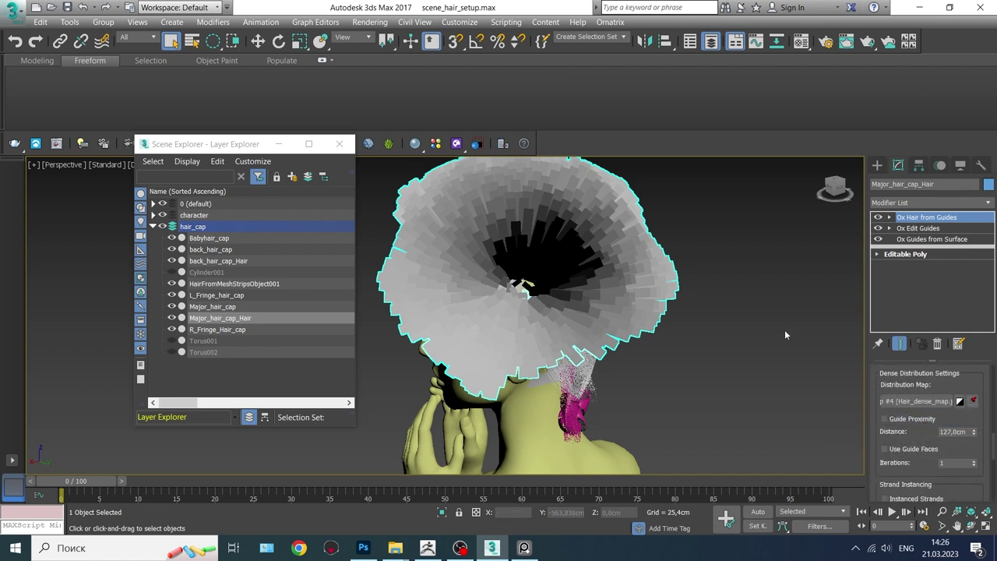
pyautogui.click(879, 218)
pyautogui.click(918, 228)
pyautogui.scroll(-3, 934, 459)
pyautogui.click(940, 393)
pyautogui.scroll(-2, 937, 425)
# Comb the rear guides down against the scalp with the Move brush.
pyautogui.scroll(-3, 936, 422)
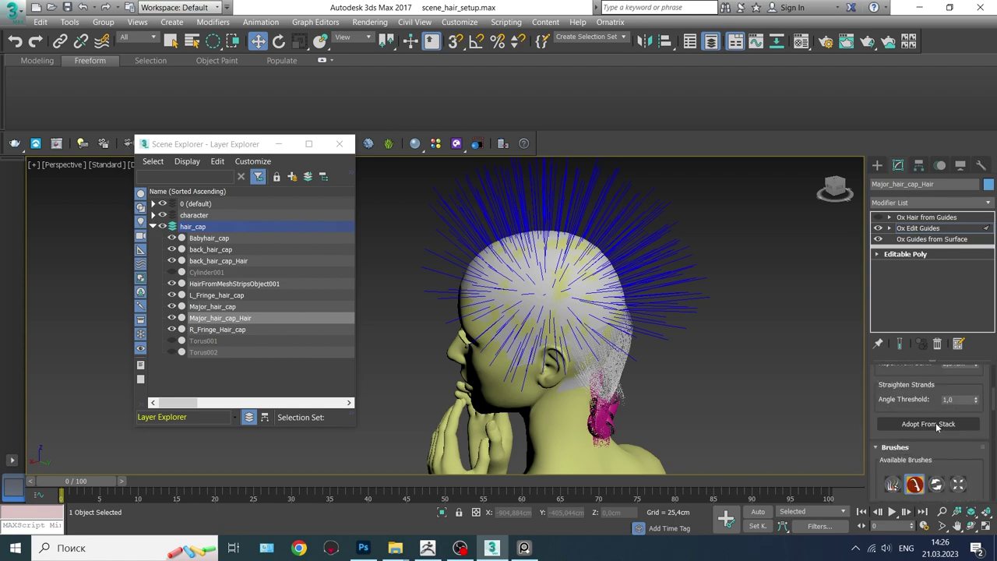
pyautogui.scroll(-2, 936, 422)
pyautogui.moveTo(665, 325)
pyautogui.keyDown('alt'); pyautogui.mouseDown(button='middle')
pyautogui.moveTo(681, 330)
pyautogui.moveTo(608, 420)
pyautogui.moveTo(752, 403)
pyautogui.moveTo(683, 398)
pyautogui.moveTo(577, 352)
pyautogui.moveTo(537, 246)
pyautogui.mouseUp(button='middle'); pyautogui.keyUp('alt')
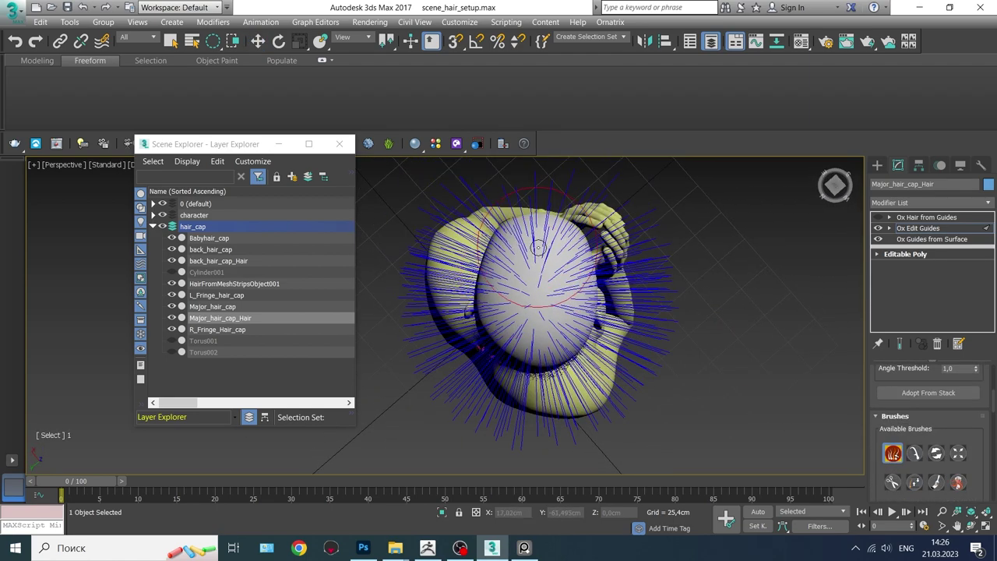
pyautogui.keyDown('alt'); pyautogui.moveTo(564, 405); pyautogui.dragTo(481, 429, button='middle'); pyautogui.keyUp('alt')
pyautogui.keyDown('alt'); pyautogui.moveTo(589, 395); pyautogui.dragTo(580, 437, button='middle'); pyautogui.keyUp('alt')
pyautogui.click(915, 453)
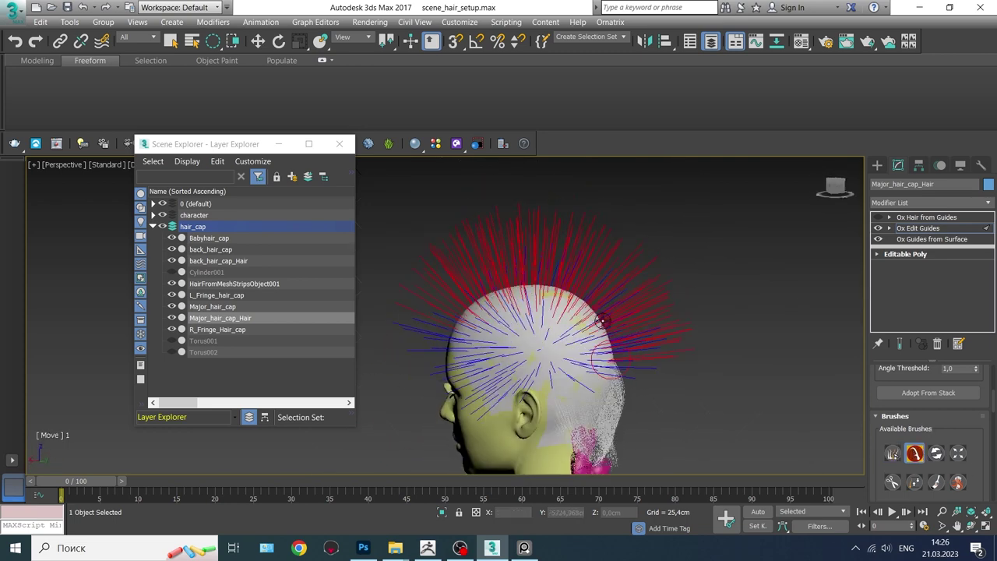
pyautogui.scroll(-3, 981, 345)
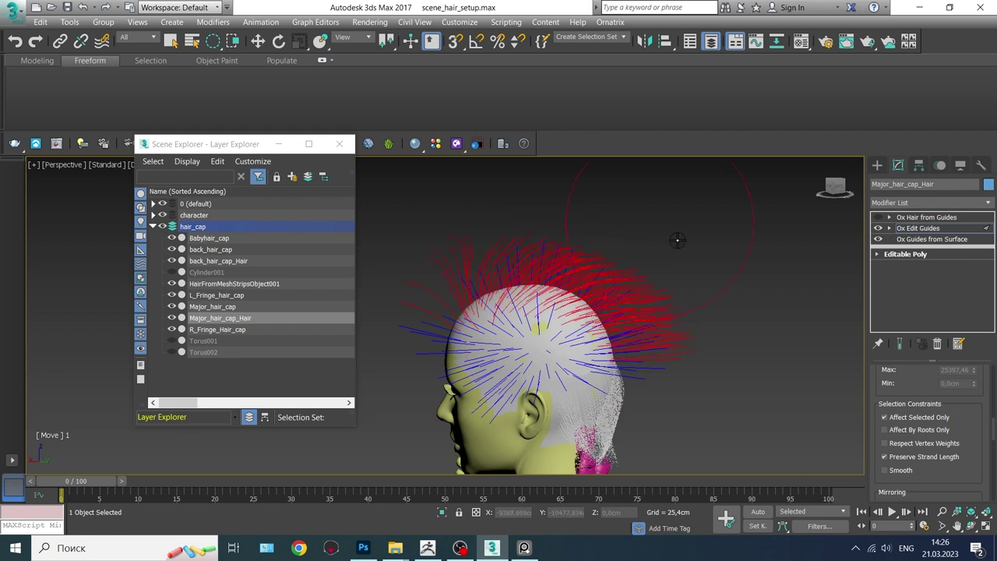
pyautogui.scroll(5, 927, 421)
# Shorten the crown guides with the Grow/Shrink brush.
pyautogui.click(916, 433)
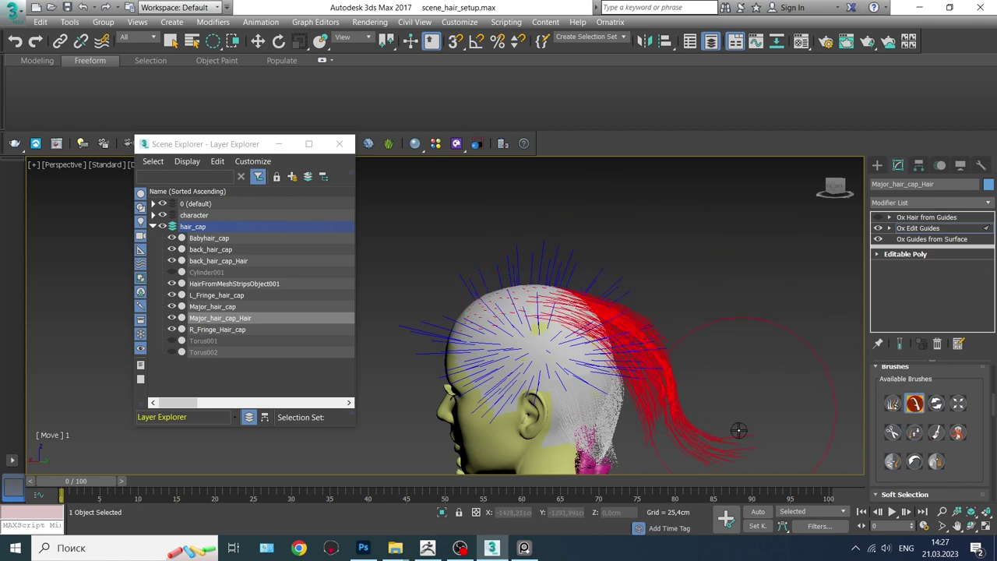
pyautogui.keyDown('alt'); pyautogui.moveTo(453, 334); pyautogui.dragTo(638, 231, button='middle'); pyautogui.keyUp('alt')
pyautogui.moveTo(533, 246); pyautogui.dragTo(545, 221)
pyautogui.keyDown('alt'); pyautogui.moveTo(636, 277); pyautogui.dragTo(592, 257, button='middle'); pyautogui.keyUp('alt')
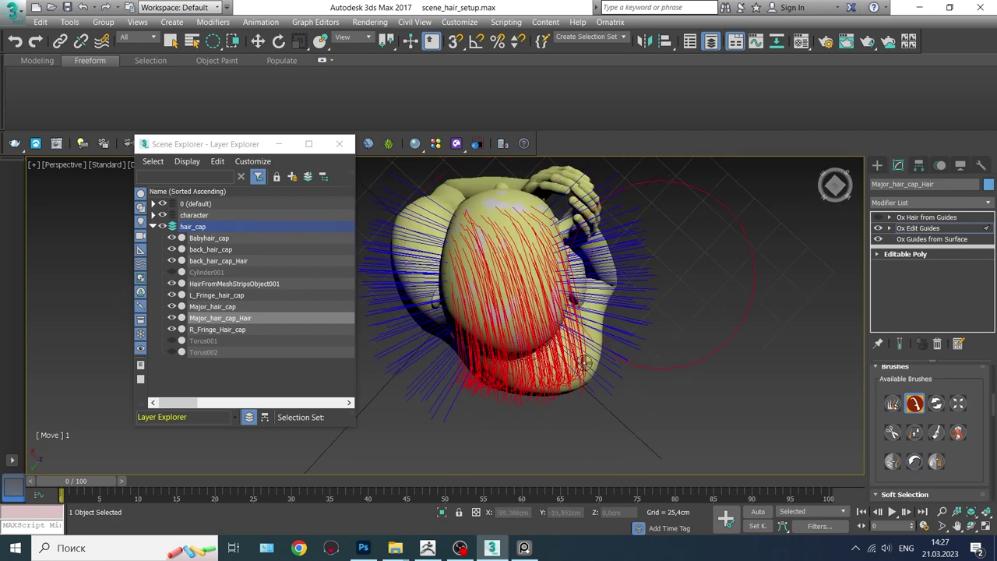
pyautogui.scroll(3, 975, 410)
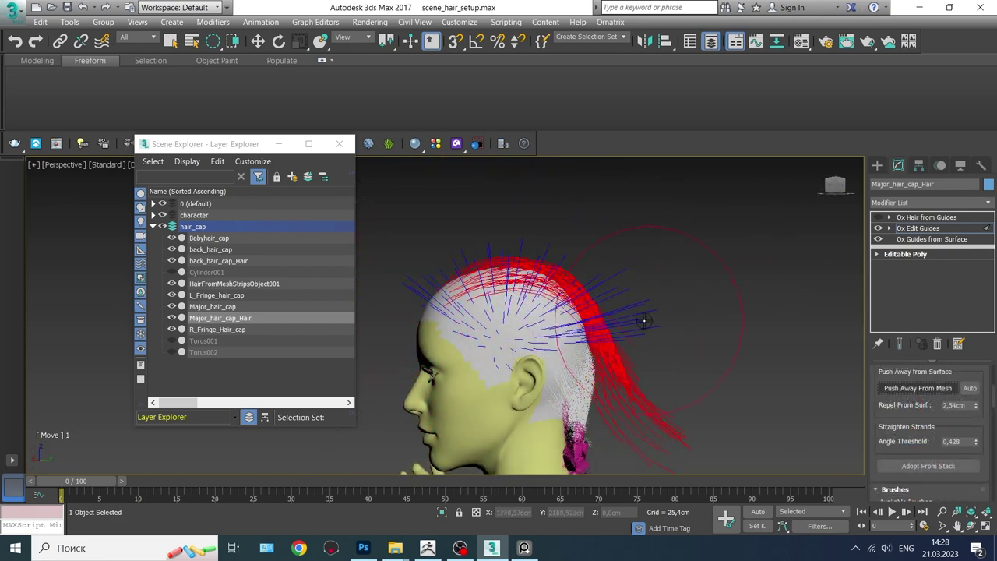
pyautogui.moveTo(646, 335)
pyautogui.keyDown('alt'); pyautogui.mouseDown(button='middle')
pyautogui.moveTo(704, 374)
pyautogui.moveTo(631, 363)
pyautogui.moveTo(441, 418)
pyautogui.mouseUp(button='middle'); pyautogui.keyUp('alt')
pyautogui.scroll(-5, 966, 372)
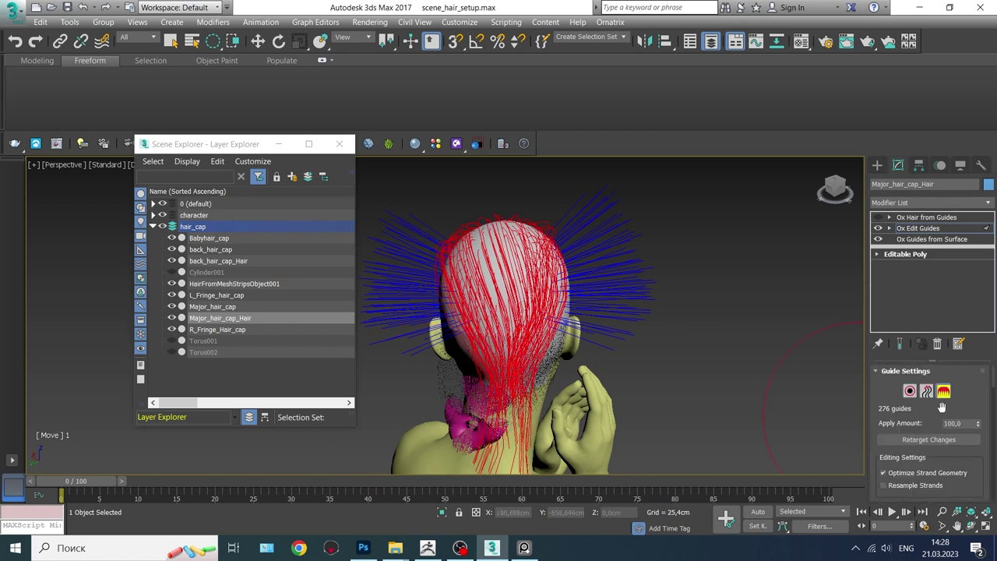
# Trim the rear guides with the Cut brush around the back of the head.
pyautogui.click(893, 478)
pyautogui.scroll(3, 505, 372)
pyautogui.keyDown('alt'); pyautogui.moveTo(504, 372); pyautogui.dragTo(754, 338, button='middle'); pyautogui.keyUp('alt')
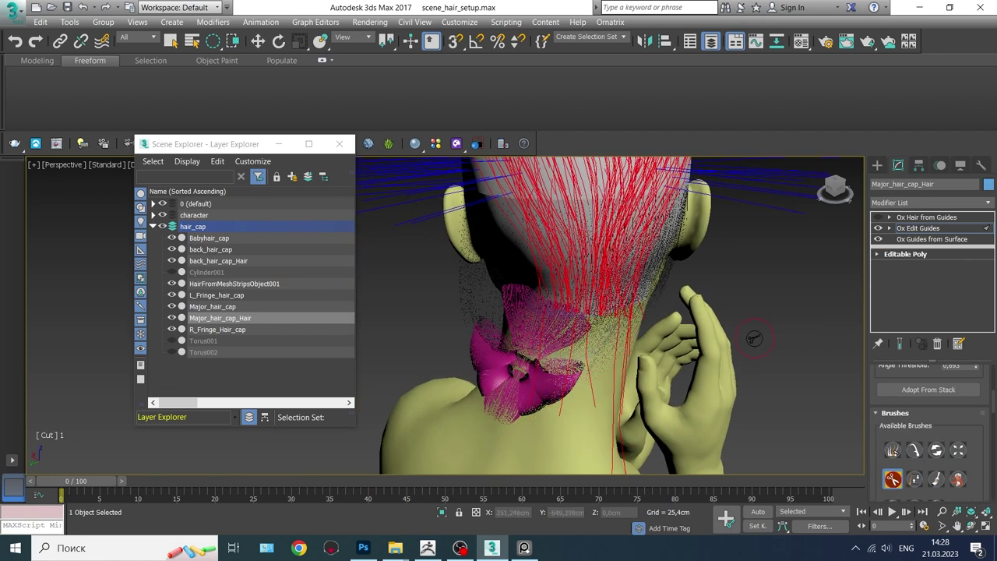
pyautogui.moveTo(589, 395)
pyautogui.keyDown('alt'); pyautogui.mouseDown(button='middle')
pyautogui.moveTo(586, 330)
pyautogui.moveTo(623, 378)
pyautogui.mouseUp(button='middle'); pyautogui.keyUp('alt')
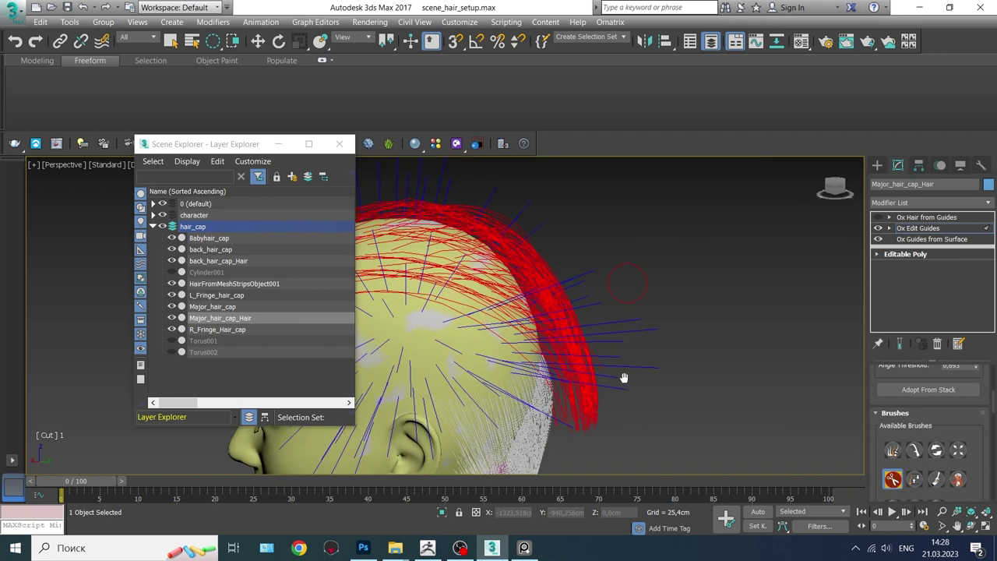
pyautogui.keyDown('alt'); pyautogui.moveTo(631, 440); pyautogui.dragTo(527, 373, button='middle'); pyautogui.keyUp('alt')
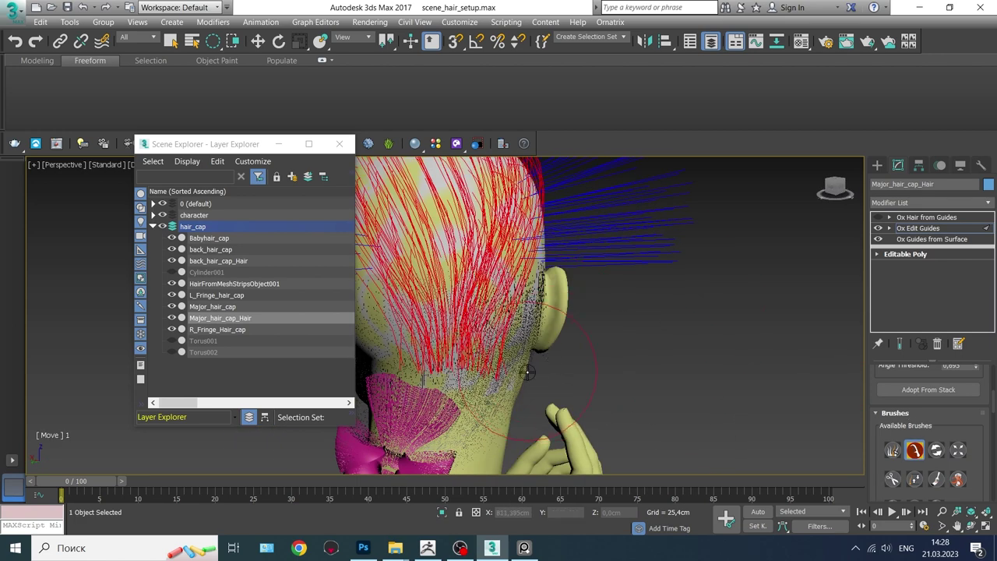
pyautogui.keyDown('alt'); pyautogui.moveTo(384, 356); pyautogui.dragTo(421, 348, button='middle'); pyautogui.keyUp('alt')
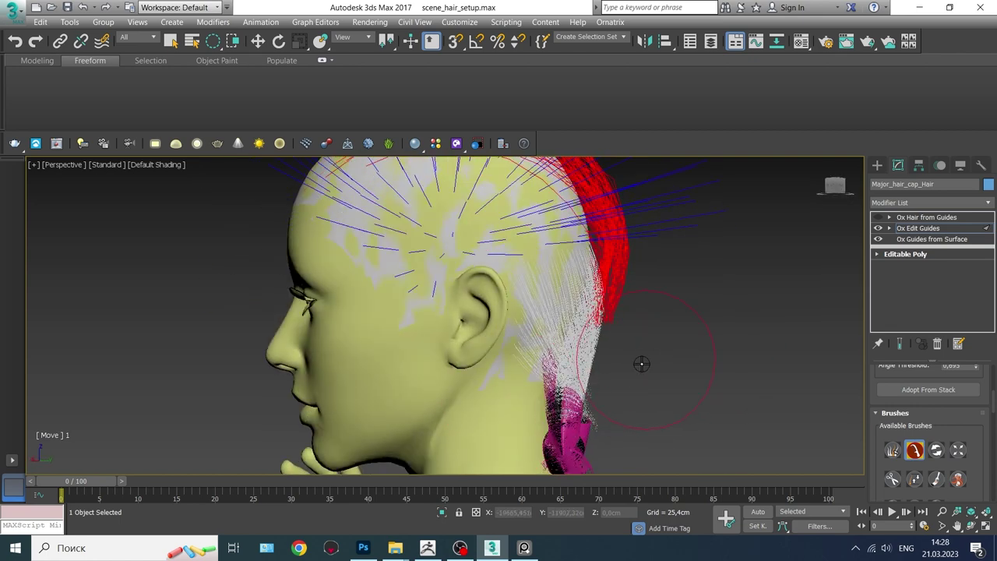
pyautogui.keyDown('alt'); pyautogui.moveTo(641, 364); pyautogui.dragTo(701, 372, button='middle'); pyautogui.keyUp('alt')
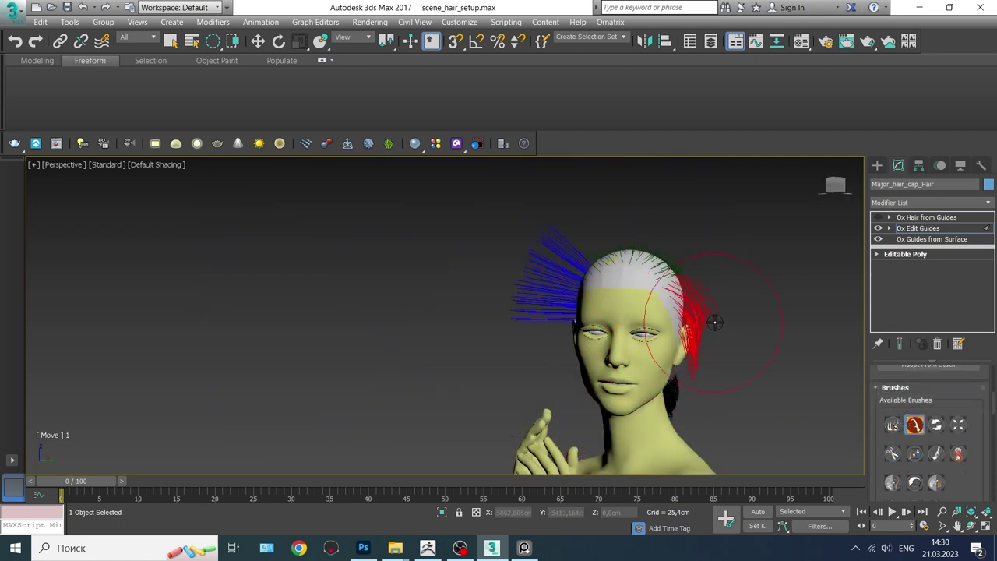
pyautogui.press('6')
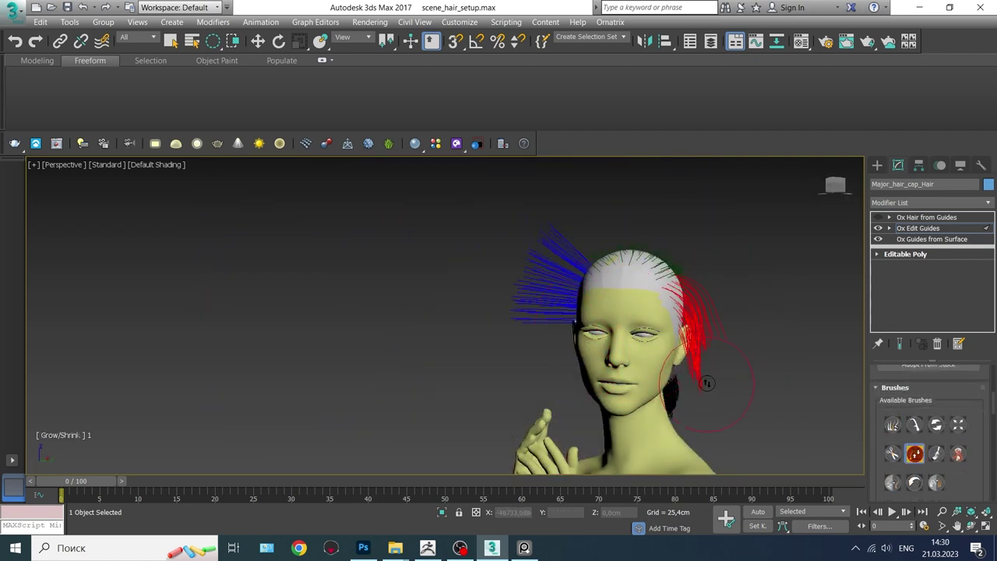
pyautogui.press('1')
pyautogui.moveTo(741, 380)
pyautogui.keyDown('alt'); pyautogui.mouseDown(button='middle')
pyautogui.moveTo(630, 341)
pyautogui.moveTo(779, 343)
pyautogui.mouseUp(button='middle'); pyautogui.keyUp('alt')
pyautogui.scroll(3, 980, 427)
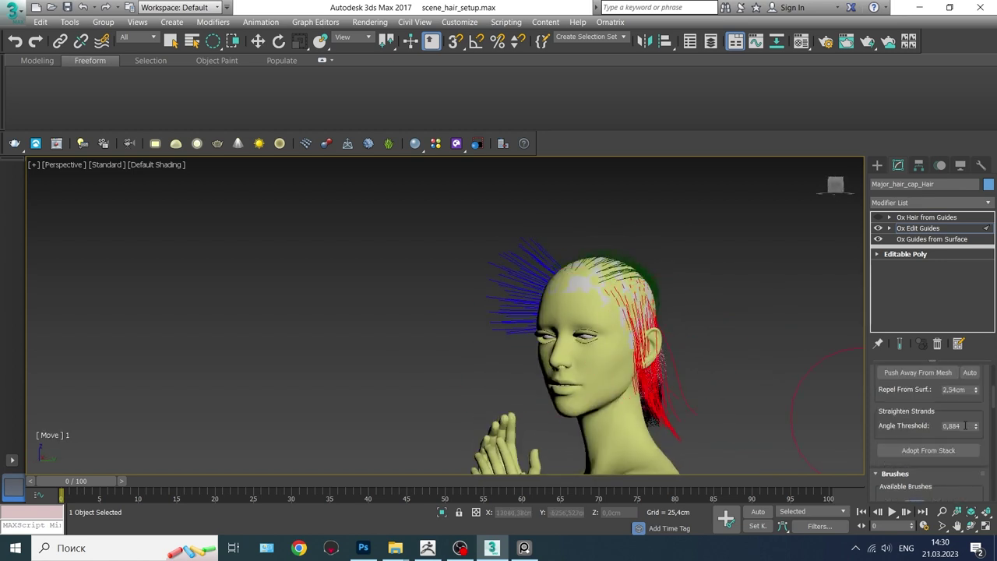
# Comb the side guides back toward the nape.
pyautogui.moveTo(783, 431)
pyautogui.keyDown('alt'); pyautogui.mouseDown(button='middle')
pyautogui.moveTo(646, 311)
pyautogui.moveTo(590, 335)
pyautogui.moveTo(573, 376)
pyautogui.moveTo(643, 341)
pyautogui.mouseUp(button='middle'); pyautogui.keyUp('alt')
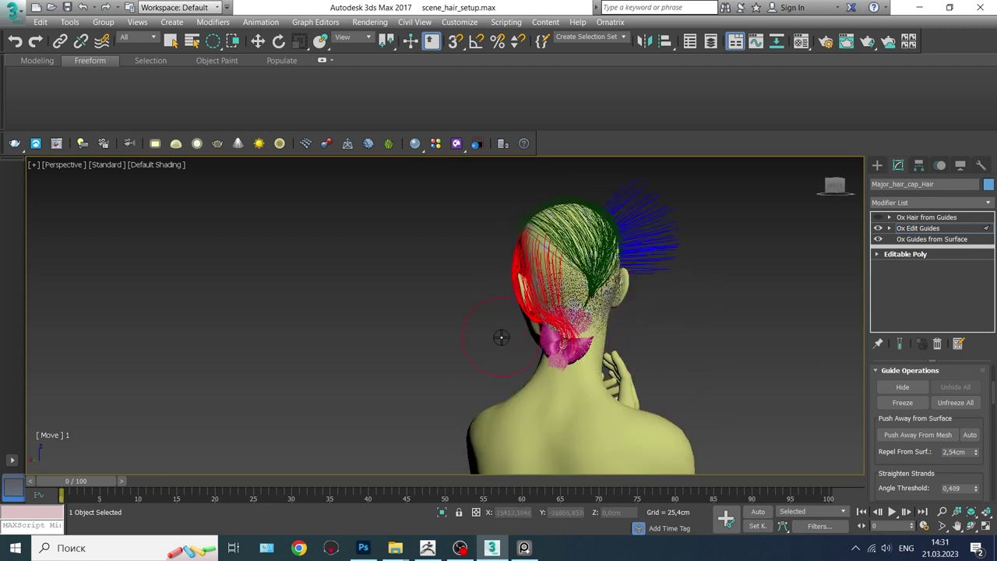
pyautogui.moveTo(517, 374)
pyautogui.keyDown('alt'); pyautogui.mouseDown(button='middle')
pyautogui.moveTo(522, 356)
pyautogui.moveTo(678, 293)
pyautogui.moveTo(705, 343)
pyautogui.moveTo(642, 296)
pyautogui.mouseUp(button='middle'); pyautogui.keyUp('alt')
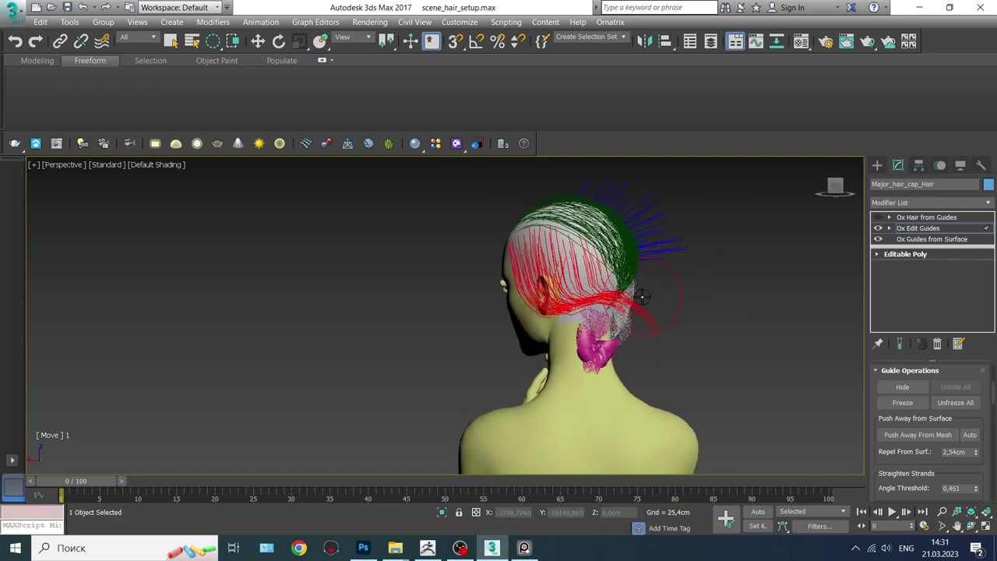
pyautogui.moveTo(833, 395)
pyautogui.keyDown('alt'); pyautogui.mouseDown(button='middle')
pyautogui.moveTo(703, 325)
pyautogui.moveTo(691, 382)
pyautogui.moveTo(652, 414)
pyautogui.moveTo(473, 330)
pyautogui.moveTo(678, 322)
pyautogui.mouseUp(button='middle'); pyautogui.keyUp('alt')
pyautogui.scroll(-1, 916, 458)
pyautogui.scroll(5, 916, 458)
# Comb the crown and lower-back guides back along the head with the Move brush.
pyautogui.click(914, 385)
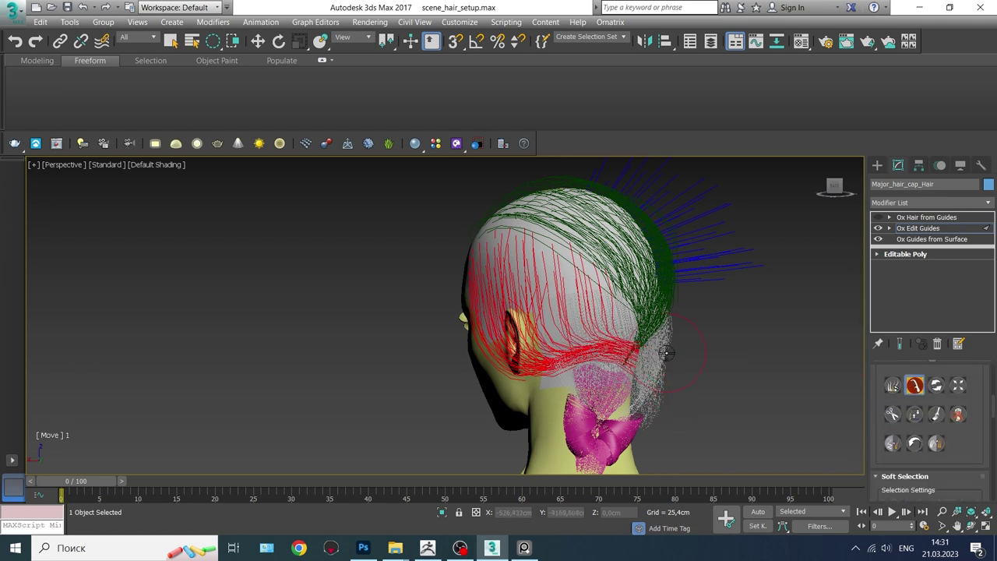
pyautogui.keyDown('alt'); pyautogui.moveTo(841, 350); pyautogui.dragTo(701, 292, button='middle'); pyautogui.keyUp('alt')
pyautogui.moveTo(659, 326)
pyautogui.keyDown('alt'); pyautogui.mouseDown(button='middle')
pyautogui.moveTo(592, 331)
pyautogui.moveTo(686, 335)
pyautogui.mouseUp(button='middle'); pyautogui.keyUp('alt')
pyautogui.keyDown('alt'); pyautogui.moveTo(701, 374); pyautogui.dragTo(747, 367, button='middle'); pyautogui.keyUp('alt')
pyautogui.moveTo(747, 367); pyautogui.dragTo(750, 276)
pyautogui.keyDown('alt'); pyautogui.moveTo(750, 276); pyautogui.dragTo(688, 360, button='middle'); pyautogui.keyUp('alt')
pyautogui.moveTo(688, 360); pyautogui.dragTo(514, 382)
pyautogui.moveTo(514, 382)
pyautogui.keyDown('alt'); pyautogui.mouseDown(button='middle')
pyautogui.moveTo(629, 374)
pyautogui.moveTo(608, 386)
pyautogui.moveTo(573, 370)
pyautogui.moveTo(734, 400)
pyautogui.moveTo(739, 387)
pyautogui.moveTo(716, 393)
pyautogui.moveTo(720, 362)
pyautogui.moveTo(801, 412)
pyautogui.moveTo(826, 402)
pyautogui.mouseUp(button='middle'); pyautogui.keyUp('alt')
# Stop brushing and inspect the combed guides from the side and front.
pyautogui.press('q')
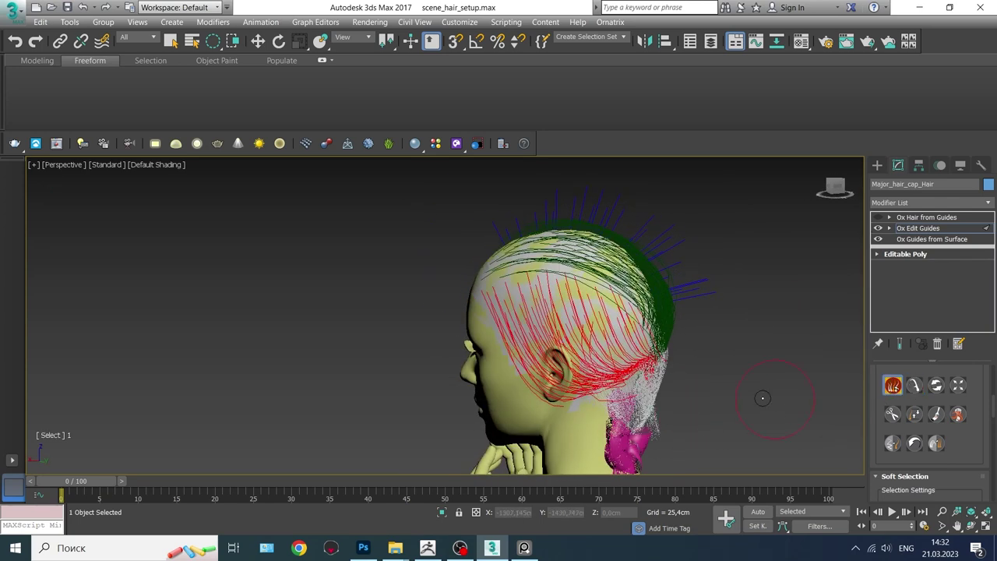
pyautogui.keyDown('alt'); pyautogui.moveTo(762, 398); pyautogui.dragTo(599, 258, button='middle'); pyautogui.keyUp('alt')
pyautogui.scroll(2, 506, 275)
pyautogui.moveTo(506, 275)
pyautogui.keyDown('alt'); pyautogui.mouseDown(button='middle')
pyautogui.moveTo(694, 400)
pyautogui.moveTo(691, 391)
pyautogui.mouseUp(button='middle'); pyautogui.keyUp('alt')
pyautogui.keyDown('alt'); pyautogui.moveTo(432, 356); pyautogui.dragTo(379, 177, button='middle'); pyautogui.keyUp('alt')
# Comb the lifted side guides down and back over the side of the head.
pyautogui.scroll(-3, 444, 291)
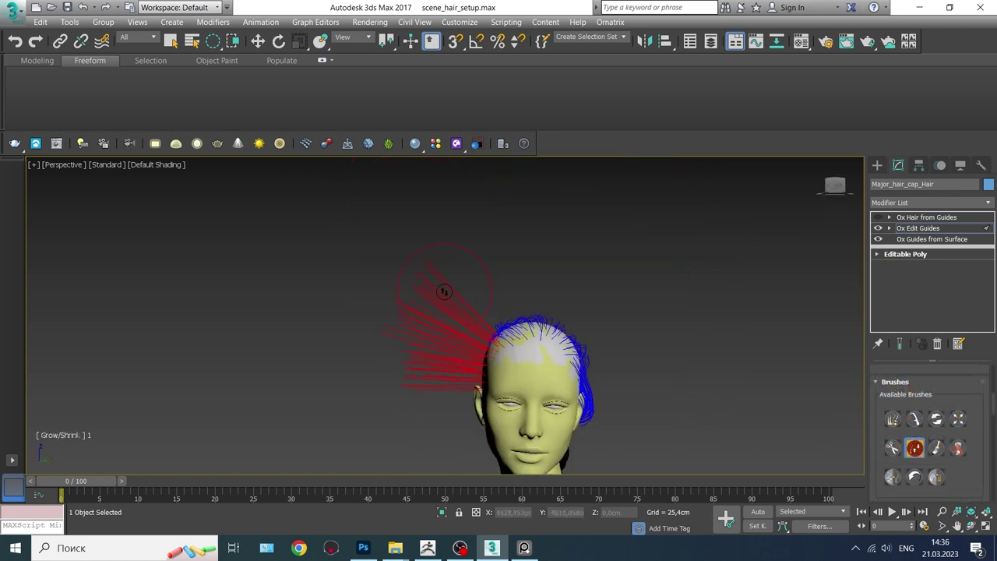
pyautogui.click(908, 421)
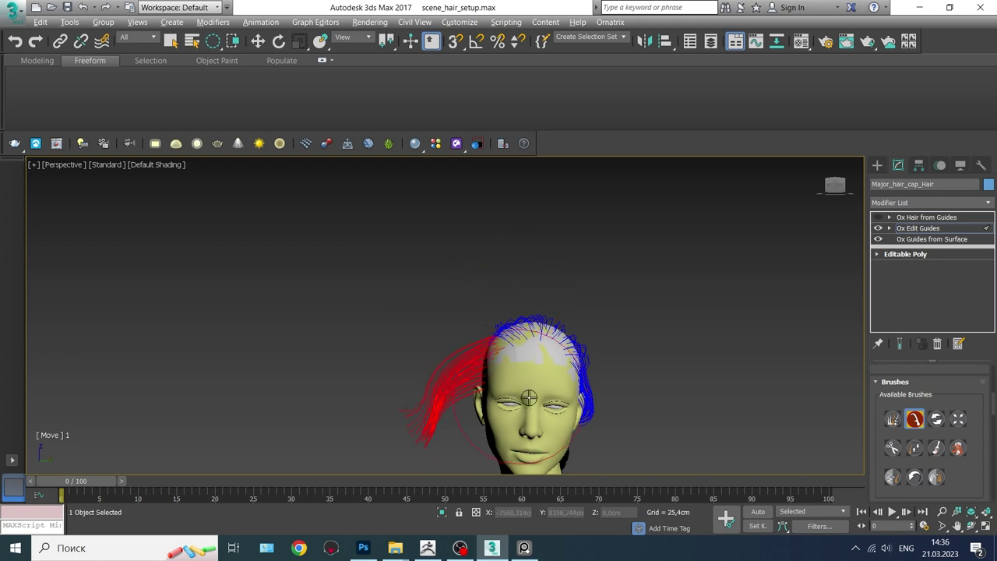
pyautogui.keyDown('alt'); pyautogui.moveTo(529, 398); pyautogui.dragTo(414, 334, button='middle'); pyautogui.keyUp('alt')
pyautogui.moveTo(414, 333); pyautogui.dragTo(523, 423)
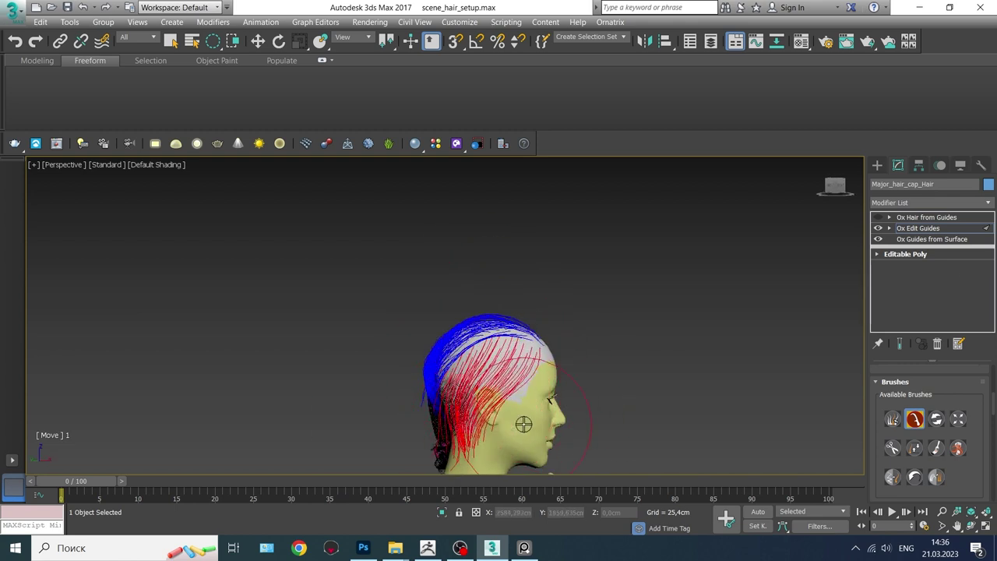
pyautogui.scroll(5, 523, 423)
pyautogui.moveTo(467, 356)
pyautogui.keyDown('alt'); pyautogui.mouseDown(button='middle')
pyautogui.moveTo(342, 344)
pyautogui.moveTo(306, 313)
pyautogui.mouseUp(button='middle'); pyautogui.keyUp('alt')
pyautogui.moveTo(310, 355)
pyautogui.keyDown('alt'); pyautogui.mouseDown(button='middle')
pyautogui.moveTo(333, 366)
pyautogui.moveTo(356, 345)
pyautogui.mouseUp(button='middle'); pyautogui.keyUp('alt')
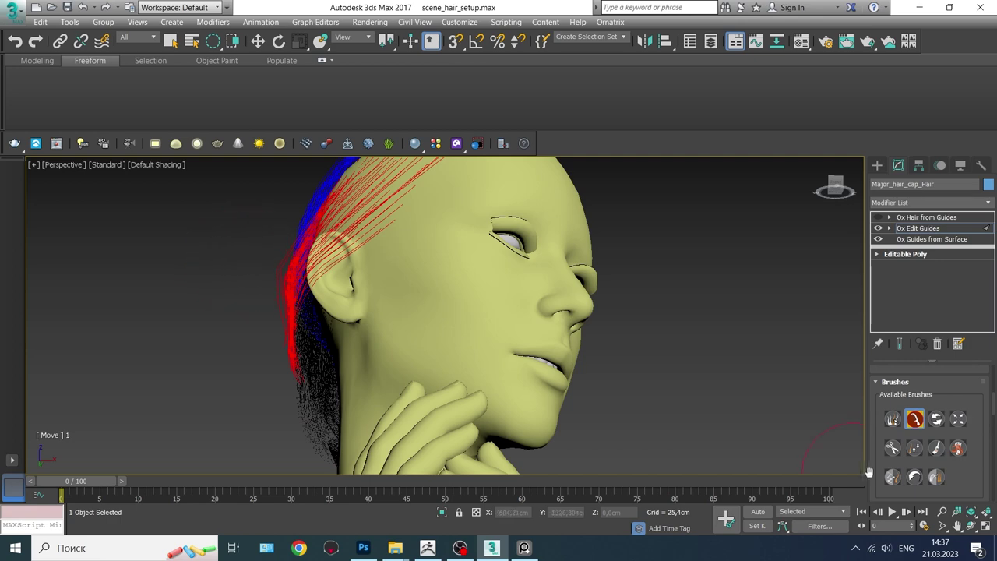
# Smooth the side guides, comb them to meet at the back, and select Ox Edit Guides.
pyautogui.click(893, 477)
pyautogui.click(915, 420)
pyautogui.moveTo(483, 366)
pyautogui.keyDown('alt'); pyautogui.mouseDown(button='middle')
pyautogui.moveTo(512, 382)
pyautogui.moveTo(456, 401)
pyautogui.moveTo(597, 376)
pyautogui.moveTo(662, 401)
pyautogui.moveTo(436, 392)
pyautogui.mouseUp(button='middle'); pyautogui.keyUp('alt')
pyautogui.moveTo(265, 383)
pyautogui.keyDown('alt'); pyautogui.mouseDown(button='middle')
pyautogui.moveTo(421, 398)
pyautogui.moveTo(467, 413)
pyautogui.mouseUp(button='middle'); pyautogui.keyUp('alt')
pyautogui.keyDown('alt'); pyautogui.moveTo(600, 411); pyautogui.dragTo(581, 359, button='middle'); pyautogui.keyUp('alt')
pyautogui.click(934, 228)
# Add Quick Hair to the fringe cap, using Hair_dense_map as its distribution map.
pyautogui.click(569, 359)
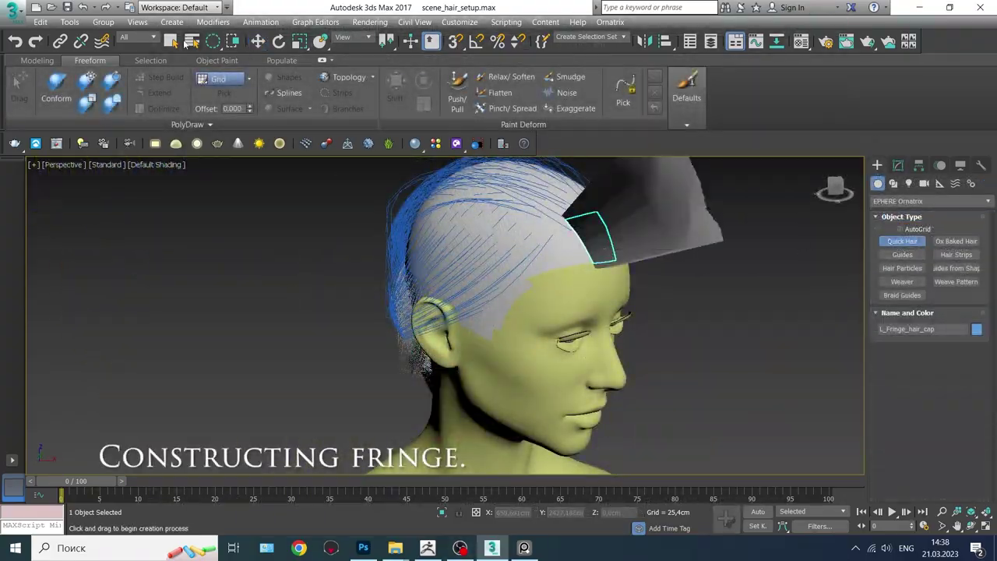
pyautogui.click(900, 166)
pyautogui.click(927, 239)
pyautogui.click(878, 217)
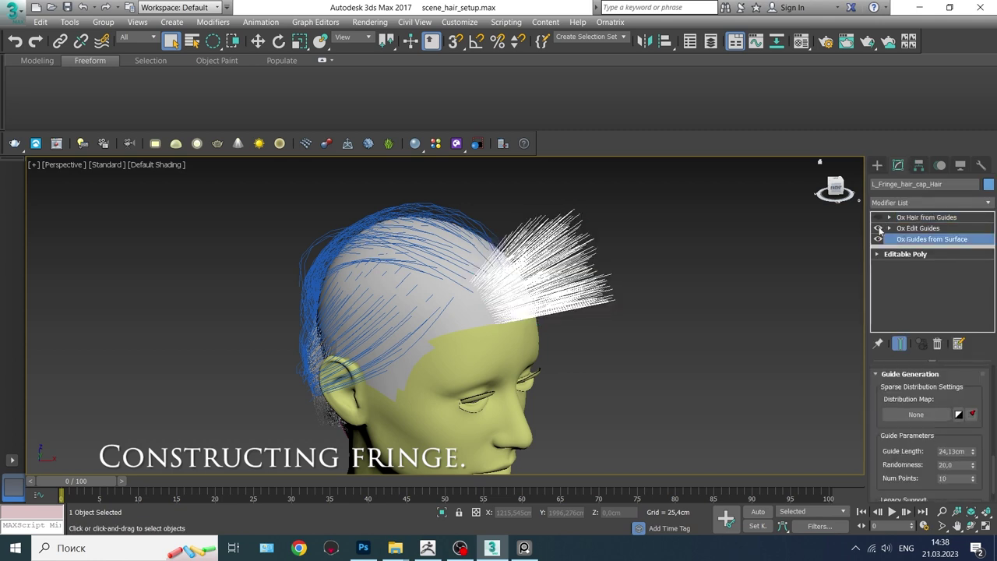
pyautogui.rightClick(927, 415)
pyautogui.click(943, 436)
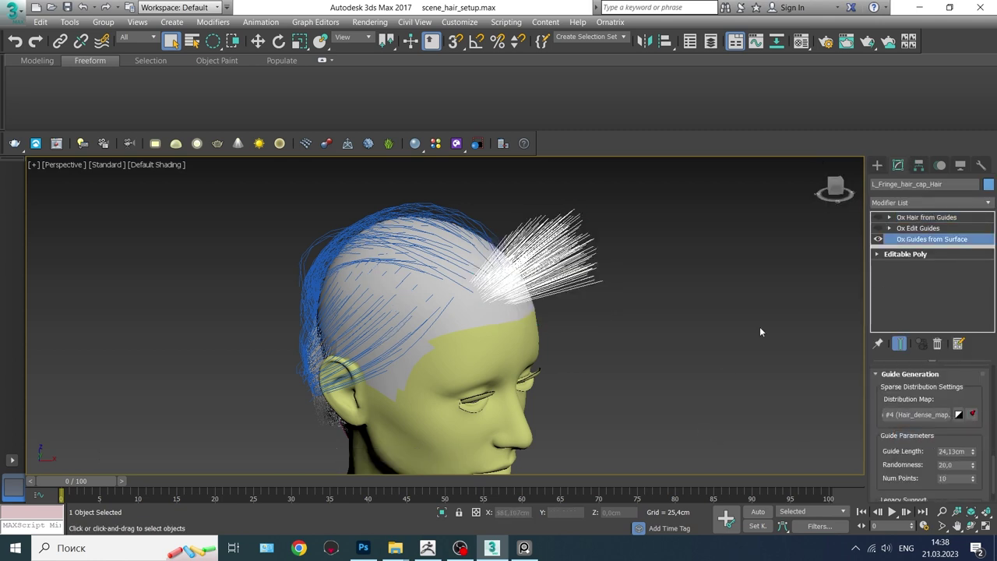
# Lengthen the fringe guides to 50,673cm with 35 points, then enable Ox Edit Guides.
pyautogui.moveTo(974, 455); pyautogui.dragTo(974, 436)
pyautogui.moveTo(973, 478); pyautogui.dragTo(974, 464)
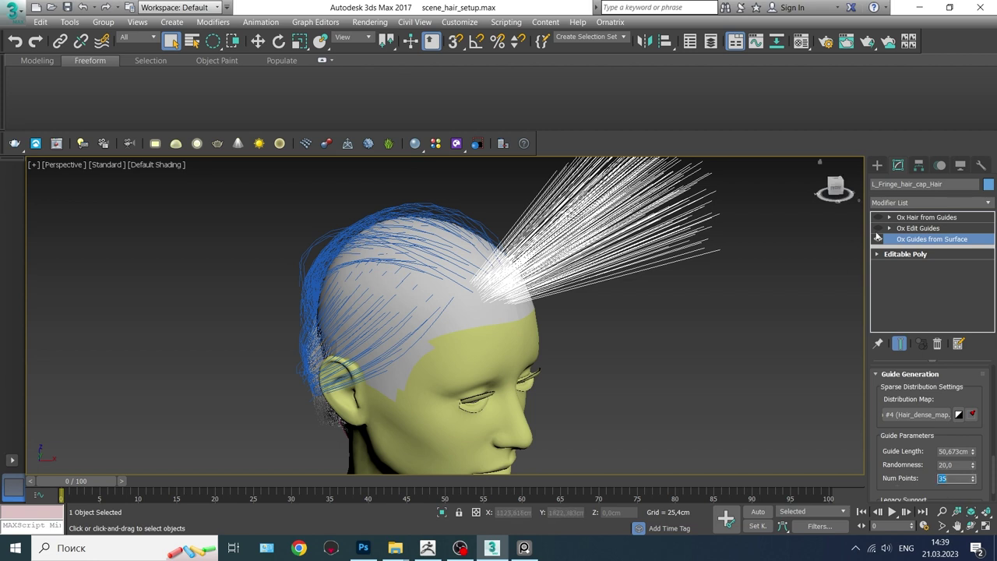
pyautogui.click(878, 217)
pyautogui.click(878, 228)
pyautogui.click(918, 229)
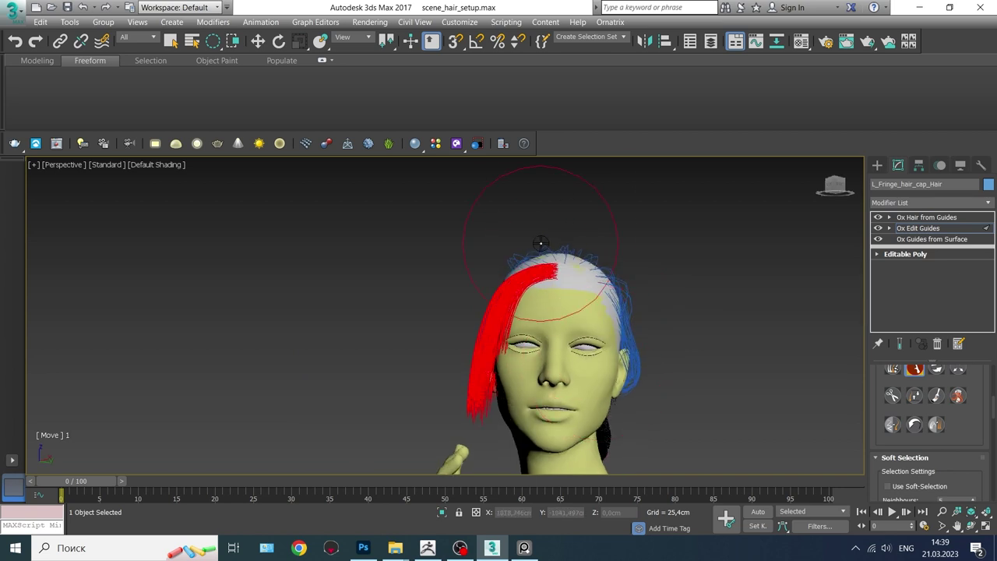
# Comb the fringe strands forward toward the chin and pull them down along the neck.
pyautogui.moveTo(522, 309)
pyautogui.keyDown('alt'); pyautogui.mouseDown(button='middle')
pyautogui.moveTo(544, 251)
pyautogui.moveTo(623, 330)
pyautogui.moveTo(501, 244)
pyautogui.mouseUp(button='middle'); pyautogui.keyUp('alt')
pyautogui.moveTo(511, 267)
pyautogui.mouseDown()
pyautogui.moveTo(480, 376)
pyautogui.moveTo(441, 393)
pyautogui.moveTo(444, 437)
pyautogui.moveTo(500, 403)
pyautogui.mouseUp()
pyautogui.click(915, 395)
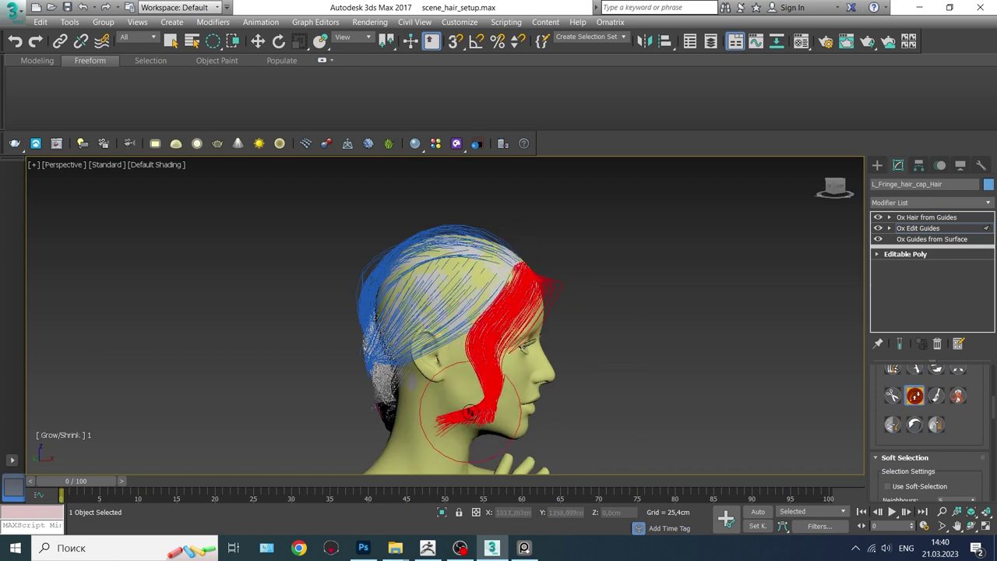
pyautogui.moveTo(471, 439); pyautogui.dragTo(505, 399, button='middle')
pyautogui.click(914, 368)
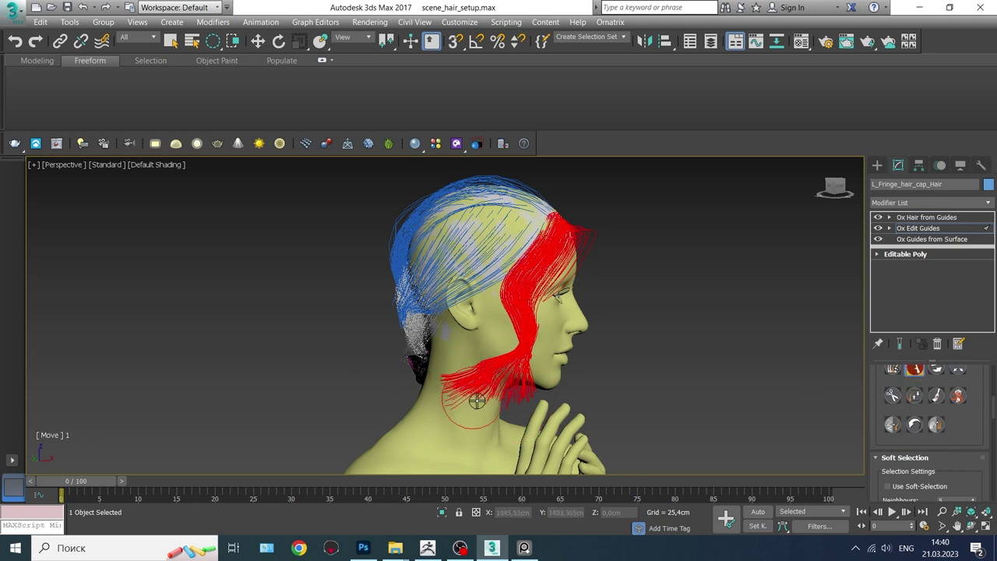
pyautogui.moveTo(467, 400); pyautogui.dragTo(514, 383)
pyautogui.moveTo(473, 396)
pyautogui.keyDown('alt'); pyautogui.mouseDown(button='middle')
pyautogui.moveTo(479, 371)
pyautogui.moveTo(505, 391)
pyautogui.moveTo(603, 423)
pyautogui.moveTo(482, 384)
pyautogui.mouseUp(button='middle'); pyautogui.keyUp('alt')
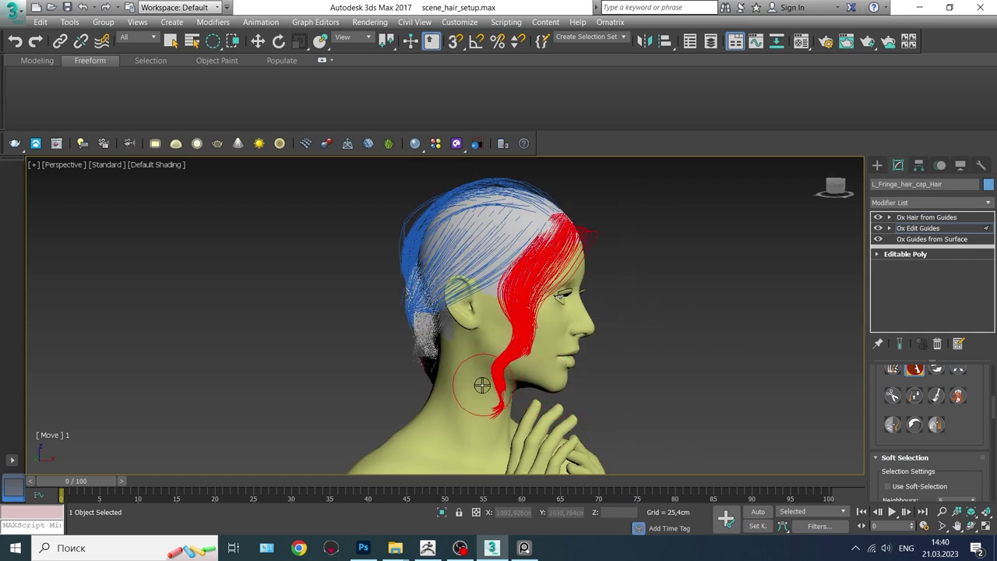
# Sweep the fringe guides further across the face and narrow the selection to fewer guides.
pyautogui.keyDown('alt'); pyautogui.moveTo(537, 308); pyautogui.dragTo(750, 348, button='middle'); pyautogui.keyUp('alt')
pyautogui.scroll(-5, 935, 436)
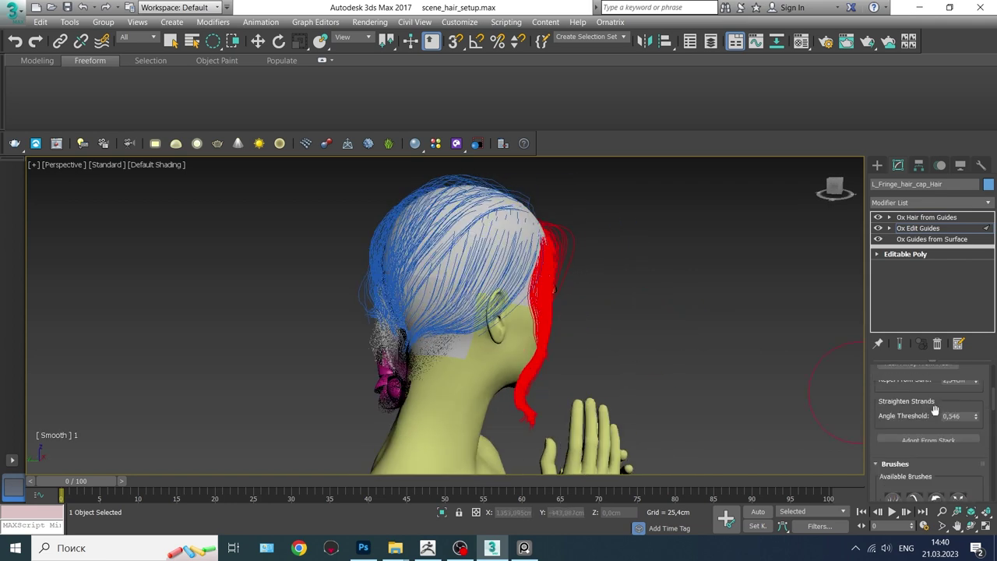
pyautogui.scroll(-3, 938, 437)
pyautogui.scroll(-3, 943, 439)
pyautogui.click(915, 409)
pyautogui.moveTo(813, 378)
pyautogui.keyDown('alt'); pyautogui.mouseDown(button='middle')
pyautogui.moveTo(528, 236)
pyautogui.moveTo(553, 324)
pyautogui.mouseUp(button='middle'); pyautogui.keyUp('alt')
pyautogui.moveTo(542, 264)
pyautogui.keyDown('alt'); pyautogui.mouseDown(button='middle')
pyautogui.moveTo(438, 307)
pyautogui.moveTo(594, 408)
pyautogui.moveTo(616, 383)
pyautogui.mouseUp(button='middle'); pyautogui.keyUp('alt')
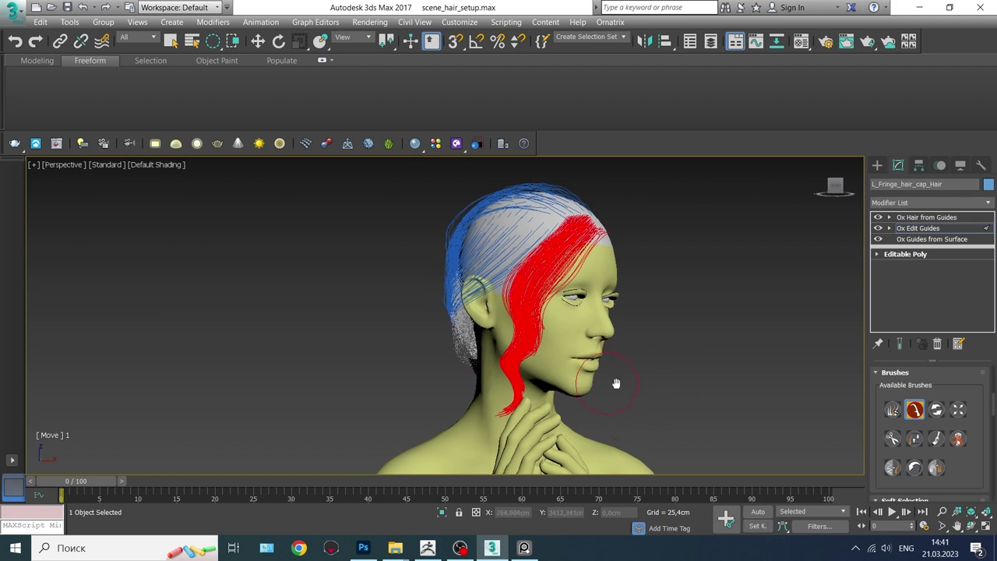
pyautogui.scroll(3, 612, 374)
pyautogui.click(893, 409)
pyautogui.moveTo(445, 200); pyautogui.dragTo(479, 248)
# Comb the L_Fringe guides with the Move brush, checking from front and profile views.
pyautogui.click(915, 409)
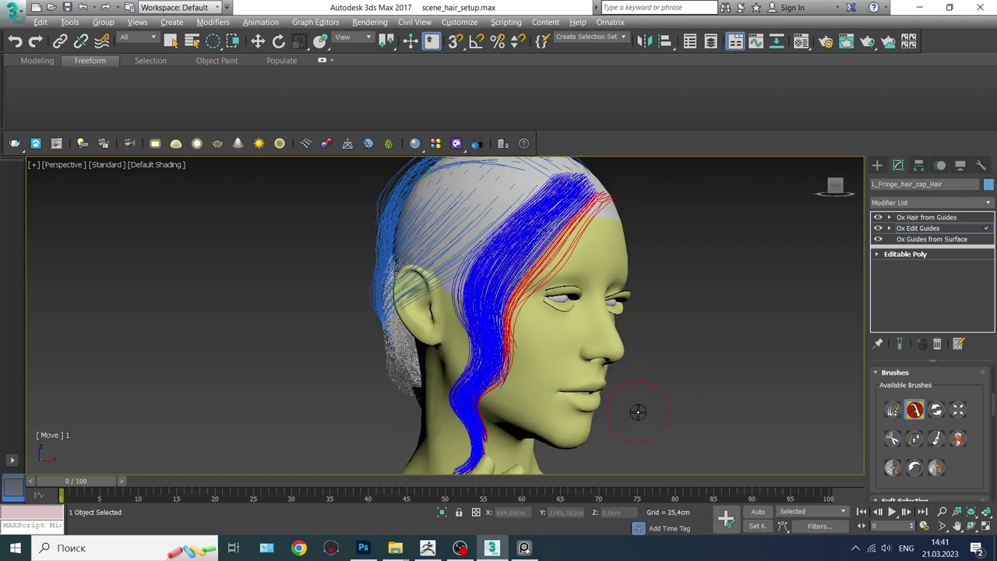
pyautogui.keyDown('alt'); pyautogui.moveTo(639, 416); pyautogui.dragTo(502, 286, button='middle'); pyautogui.keyUp('alt')
pyautogui.keyDown('alt'); pyautogui.moveTo(536, 436); pyautogui.dragTo(515, 440, button='middle'); pyautogui.keyUp('alt')
pyautogui.press('c')
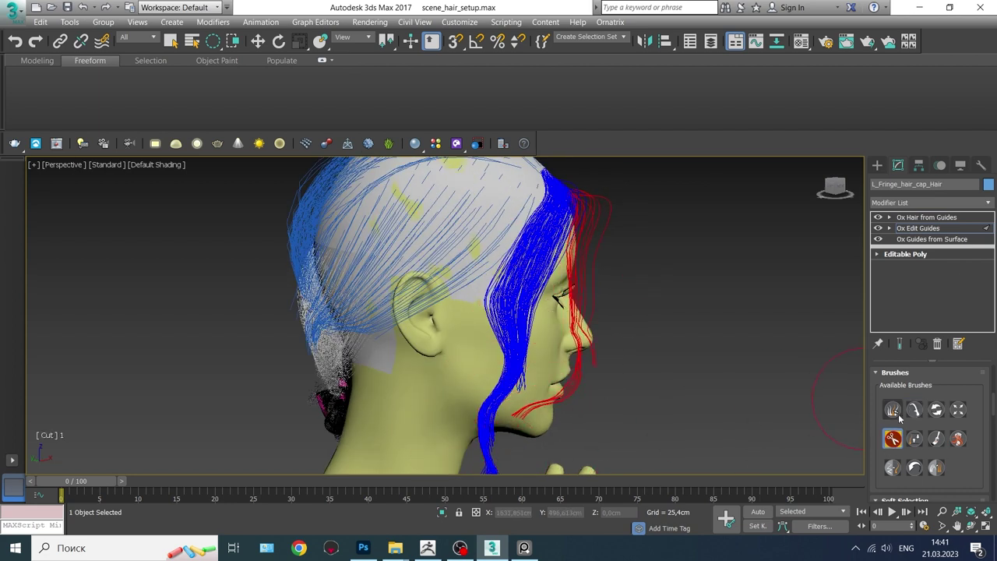
pyautogui.keyDown('alt'); pyautogui.moveTo(707, 438); pyautogui.dragTo(541, 414, button='middle'); pyautogui.keyUp('alt')
pyautogui.click(914, 409)
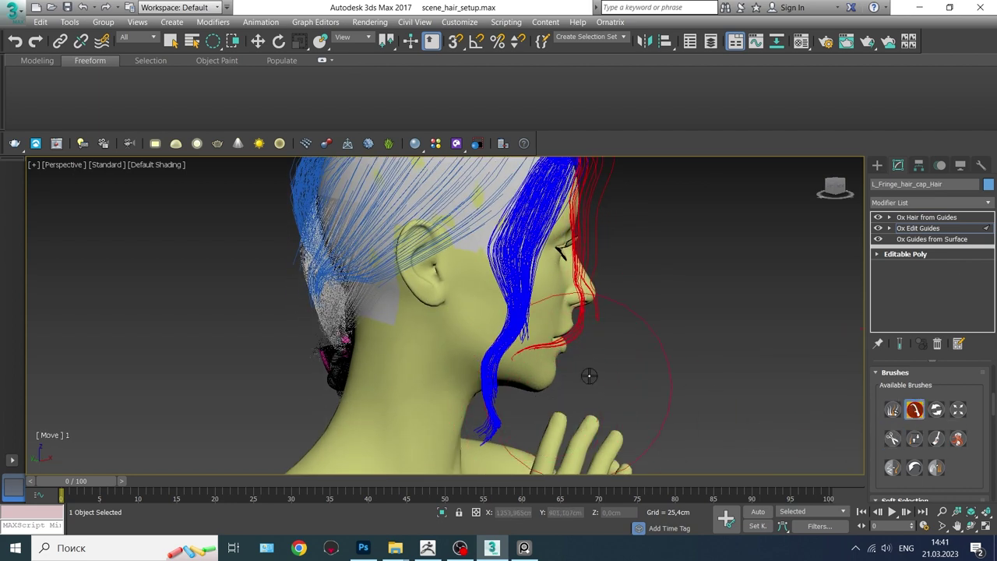
pyautogui.keyDown('alt'); pyautogui.moveTo(589, 376); pyautogui.dragTo(521, 298, button='middle'); pyautogui.keyUp('alt')
pyautogui.keyDown('alt'); pyautogui.moveTo(551, 364); pyautogui.dragTo(496, 441, button='middle'); pyautogui.keyUp('alt')
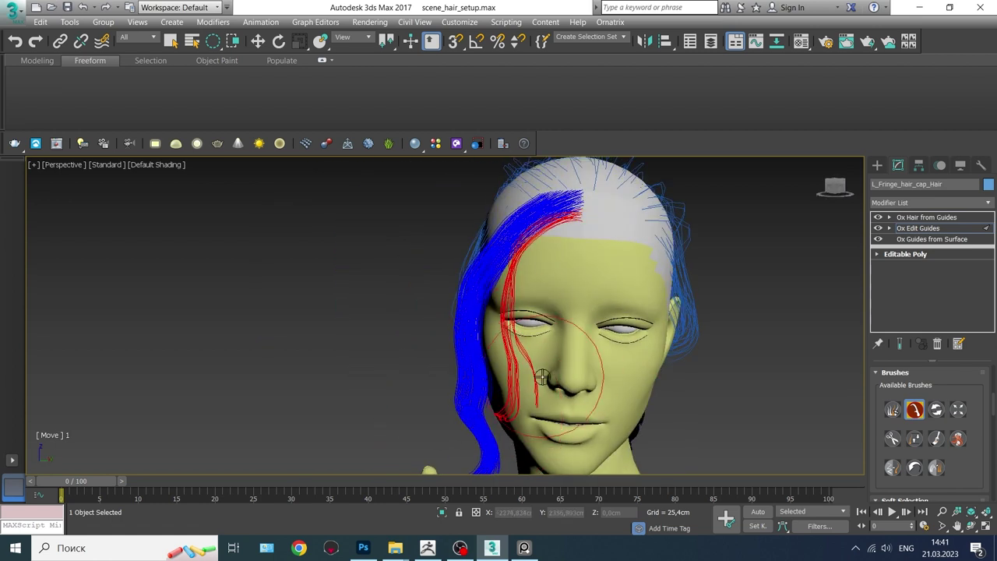
pyautogui.moveTo(471, 407)
pyautogui.keyDown('alt'); pyautogui.mouseDown(button='middle')
pyautogui.moveTo(499, 397)
pyautogui.moveTo(541, 403)
pyautogui.moveTo(519, 387)
pyautogui.mouseUp(button='middle'); pyautogui.keyUp('alt')
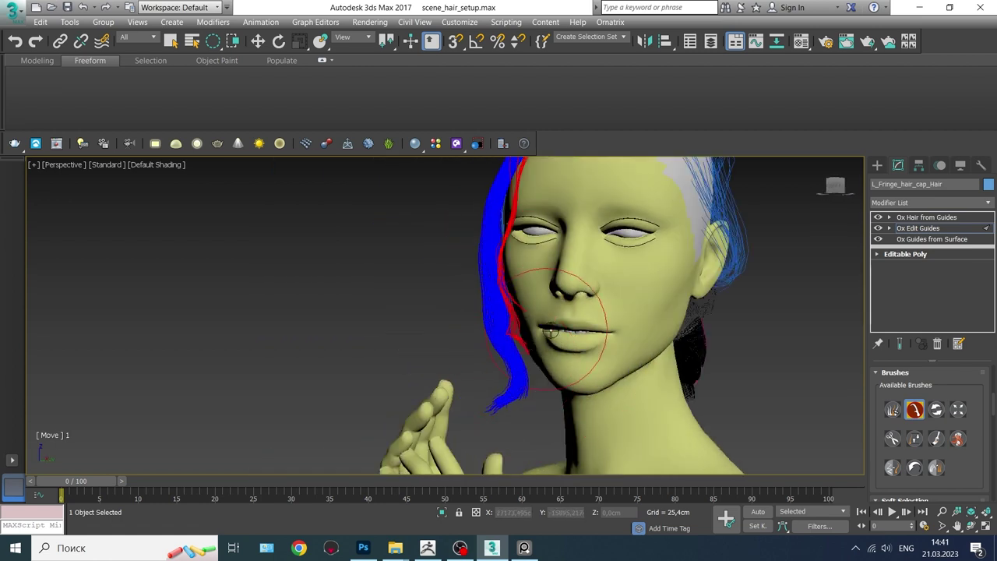
pyautogui.moveTo(566, 361)
pyautogui.keyDown('alt'); pyautogui.mouseDown(button='middle')
pyautogui.moveTo(530, 320)
pyautogui.moveTo(582, 423)
pyautogui.mouseUp(button='middle'); pyautogui.keyUp('alt')
# Smooth the fringe, then bend the selected strands into a curve pulled toward the chin.
pyautogui.click(892, 467)
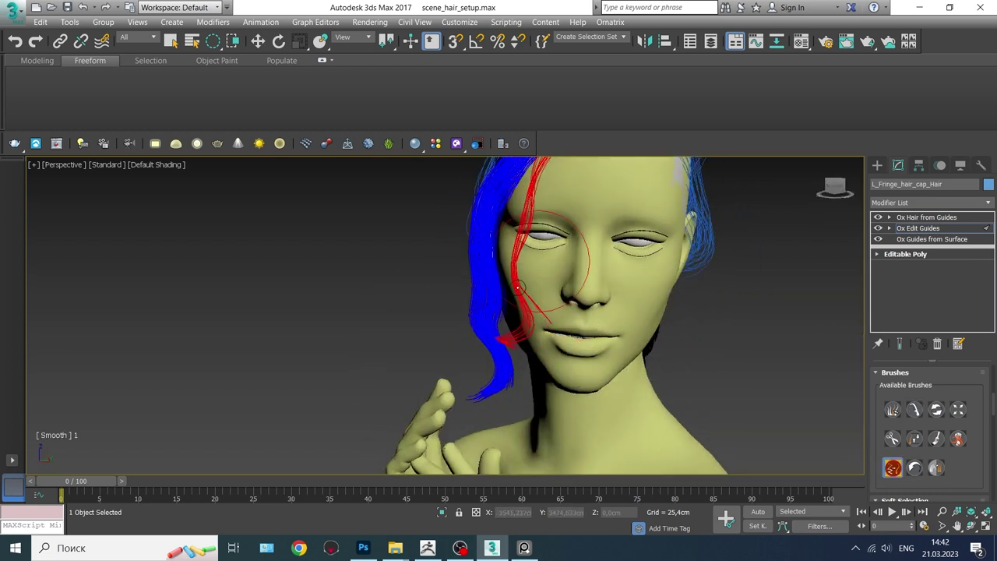
pyautogui.moveTo(596, 297)
pyautogui.keyDown('alt'); pyautogui.mouseDown(button='middle')
pyautogui.moveTo(639, 389)
pyautogui.moveTo(543, 203)
pyautogui.mouseUp(button='middle'); pyautogui.keyUp('alt')
pyautogui.click(893, 410)
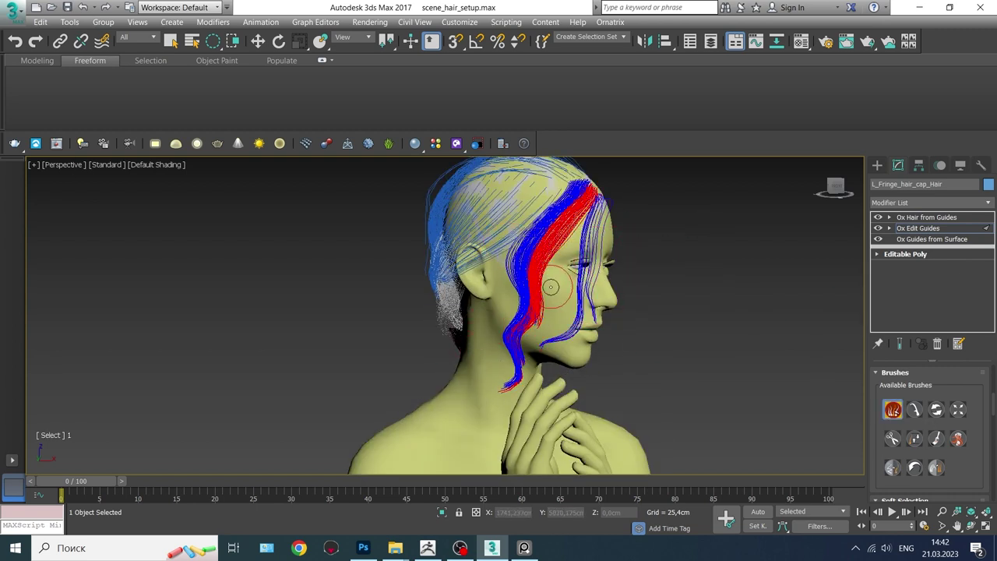
pyautogui.scroll(2, 551, 287)
pyautogui.click(915, 410)
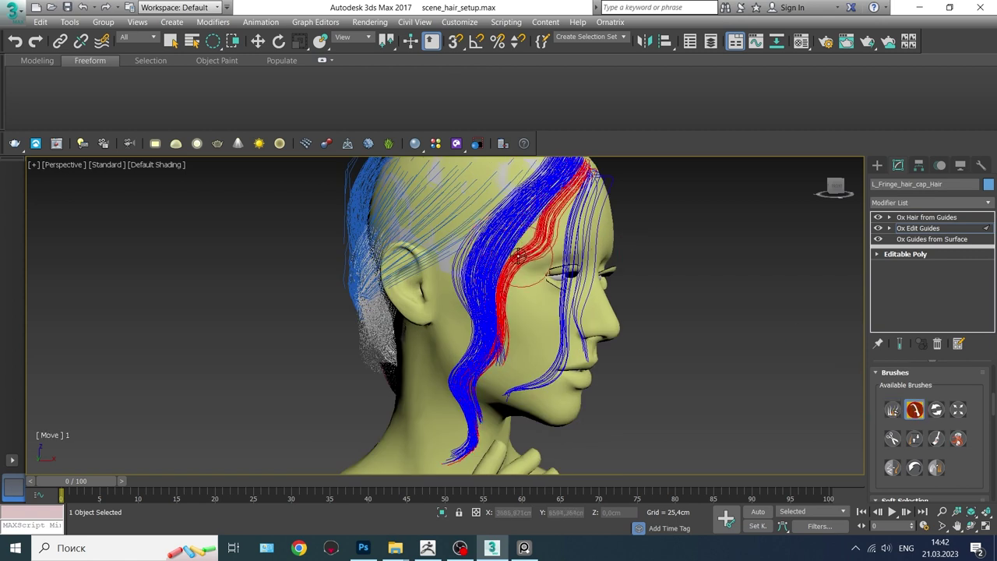
pyautogui.moveTo(468, 264); pyautogui.dragTo(498, 436)
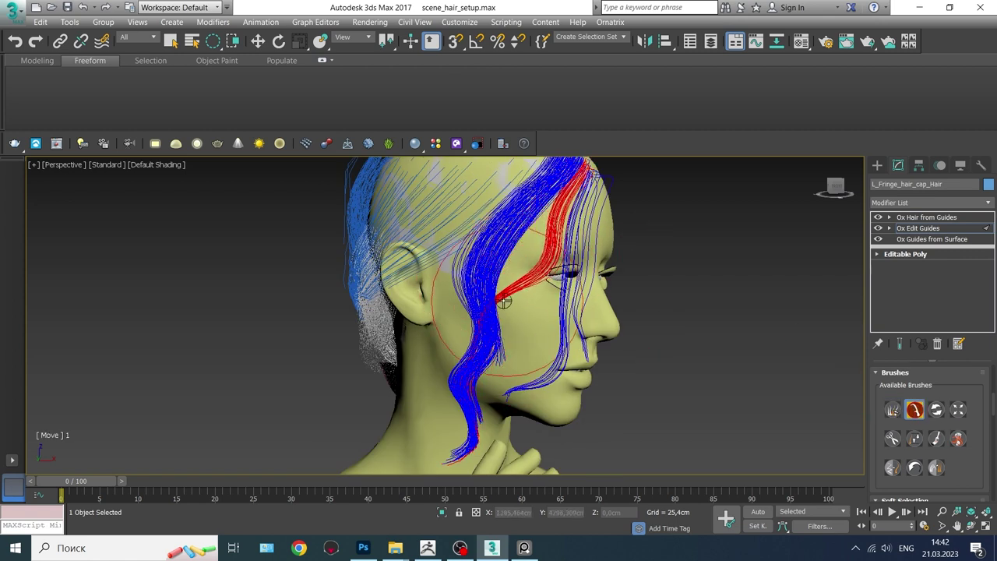
pyautogui.click(893, 438)
pyautogui.click(914, 409)
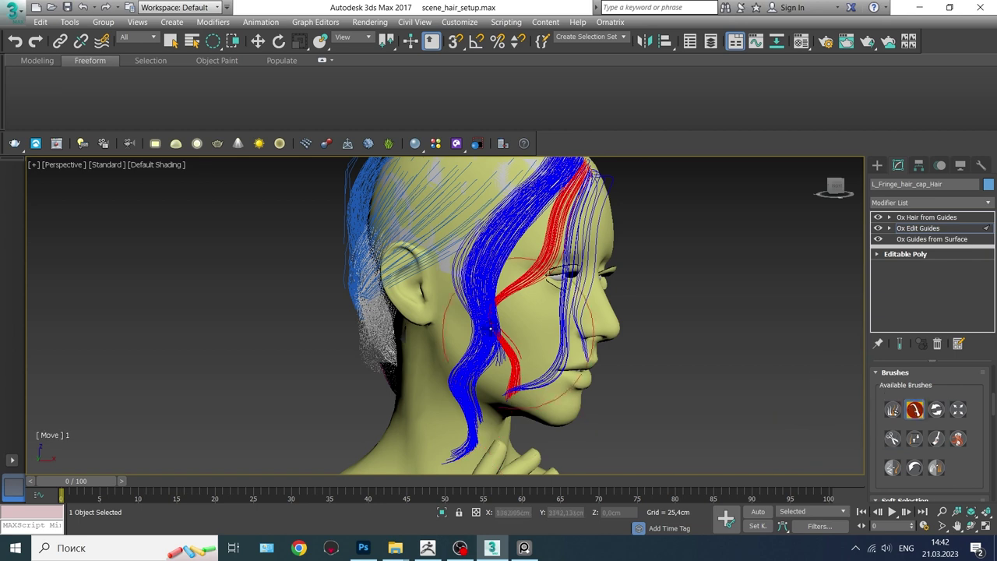
pyautogui.moveTo(545, 405); pyautogui.dragTo(584, 387)
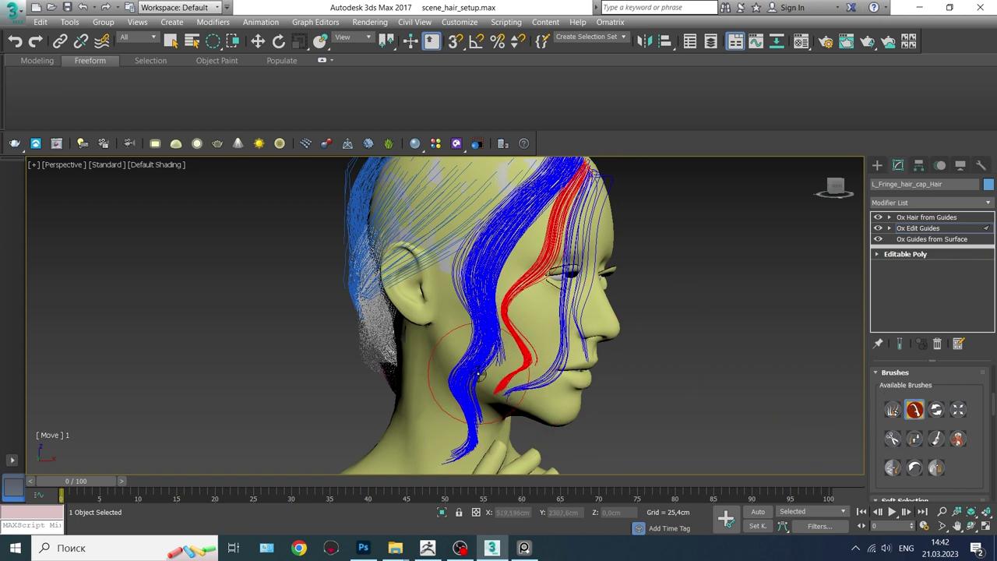
# Inspect the fringe from all sides and clear the previous guide selection.
pyautogui.keyDown('alt'); pyautogui.moveTo(468, 399); pyautogui.dragTo(553, 387, button='middle'); pyautogui.keyUp('alt')
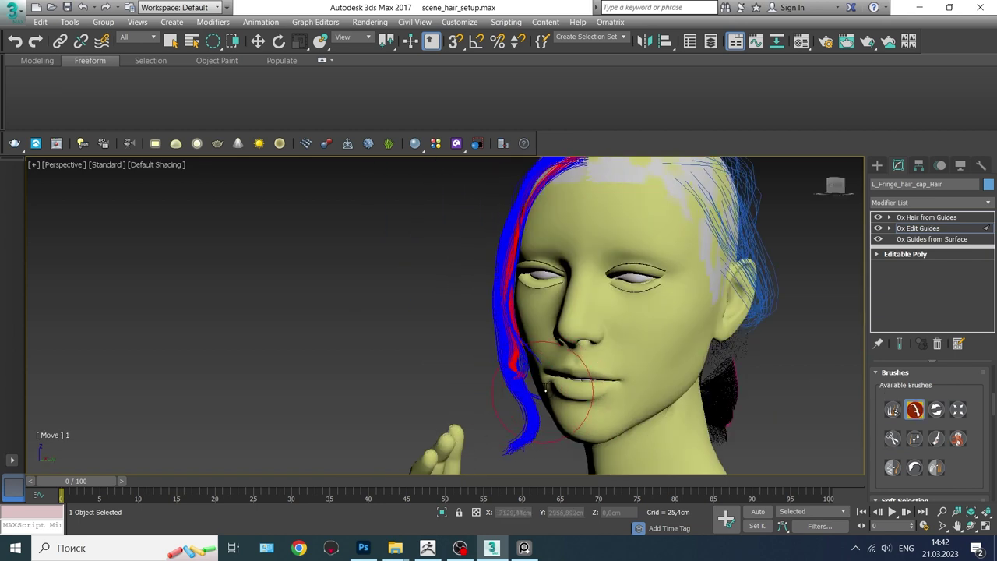
pyautogui.keyDown('alt'); pyautogui.moveTo(594, 351); pyautogui.dragTo(579, 352, button='middle'); pyautogui.keyUp('alt')
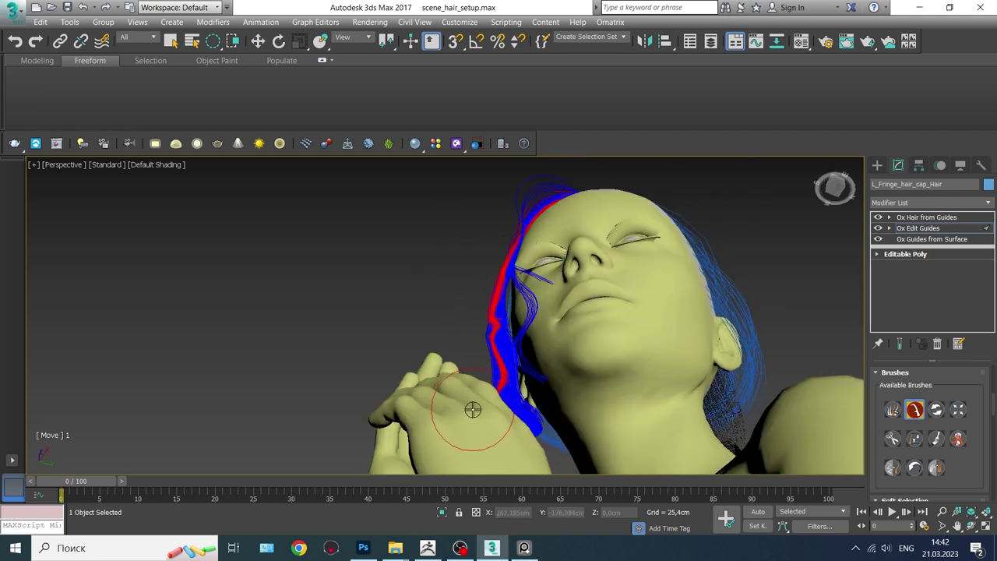
pyautogui.moveTo(507, 391)
pyautogui.keyDown('alt'); pyautogui.mouseDown(button='middle')
pyautogui.moveTo(507, 409)
pyautogui.moveTo(489, 351)
pyautogui.moveTo(503, 303)
pyautogui.mouseUp(button='middle'); pyautogui.keyUp('alt')
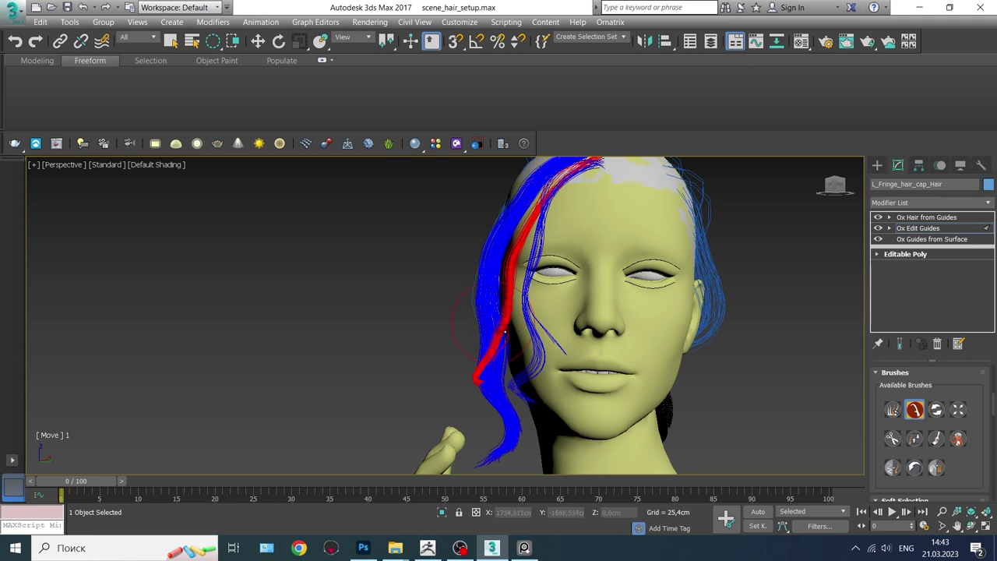
pyautogui.moveTo(563, 195)
pyautogui.keyDown('alt'); pyautogui.mouseDown(button='middle')
pyautogui.moveTo(564, 297)
pyautogui.moveTo(523, 312)
pyautogui.moveTo(508, 306)
pyautogui.mouseUp(button='middle'); pyautogui.keyUp('alt')
pyautogui.keyDown('alt'); pyautogui.moveTo(508, 172); pyautogui.dragTo(579, 223, button='middle'); pyautogui.keyUp('alt')
pyautogui.moveTo(532, 274)
pyautogui.keyDown('alt'); pyautogui.mouseDown(button='middle')
pyautogui.moveTo(706, 428)
pyautogui.moveTo(646, 378)
pyautogui.moveTo(688, 385)
pyautogui.moveTo(603, 351)
pyautogui.mouseUp(button='middle'); pyautogui.keyUp('alt')
pyautogui.press('1')
pyautogui.click(514, 408)
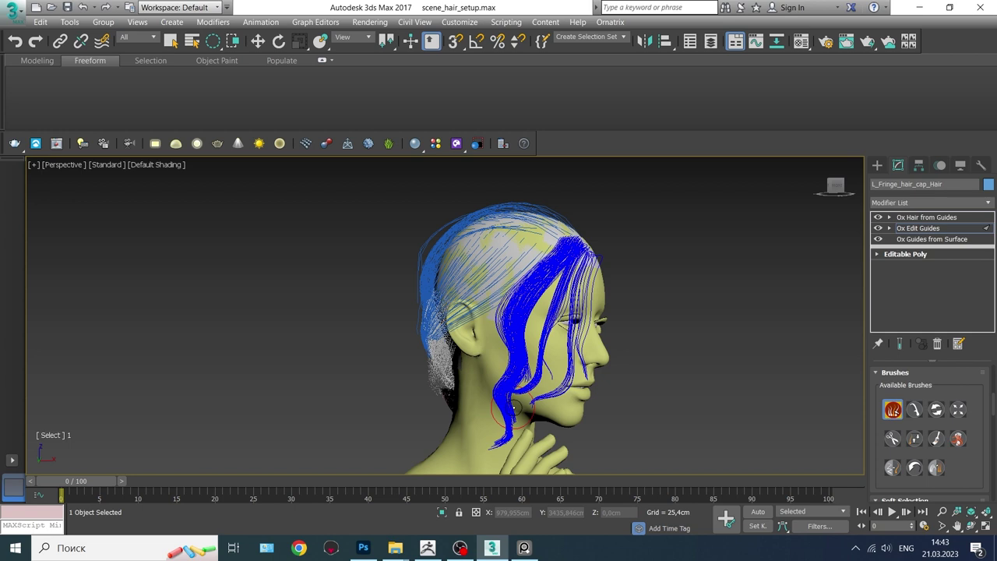
pyautogui.moveTo(628, 374)
pyautogui.keyDown('alt'); pyautogui.mouseDown(button='middle')
pyautogui.moveTo(577, 233)
pyautogui.moveTo(536, 366)
pyautogui.moveTo(539, 394)
pyautogui.mouseUp(button='middle'); pyautogui.keyUp('alt')
pyautogui.click(893, 439)
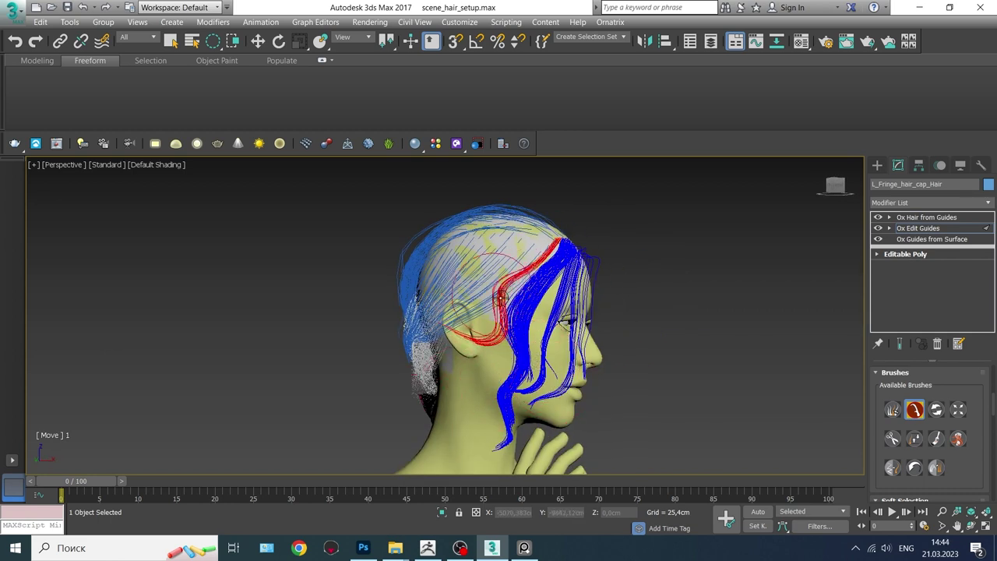
# Smooth the fringe guides and select a new set of fringe strands.
pyautogui.keyDown('alt'); pyautogui.moveTo(501, 296); pyautogui.dragTo(546, 245, button='middle'); pyautogui.keyUp('alt')
pyautogui.keyDown('alt'); pyautogui.moveTo(581, 341); pyautogui.dragTo(526, 288, button='middle'); pyautogui.keyUp('alt')
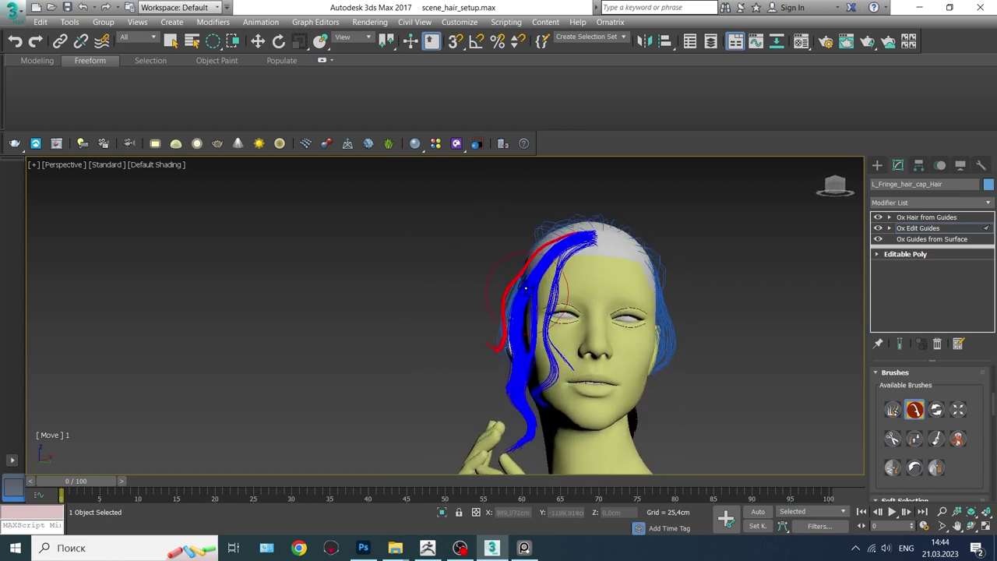
pyautogui.moveTo(529, 347)
pyautogui.keyDown('alt'); pyautogui.mouseDown(button='middle')
pyautogui.moveTo(561, 412)
pyautogui.moveTo(584, 421)
pyautogui.mouseUp(button='middle'); pyautogui.keyUp('alt')
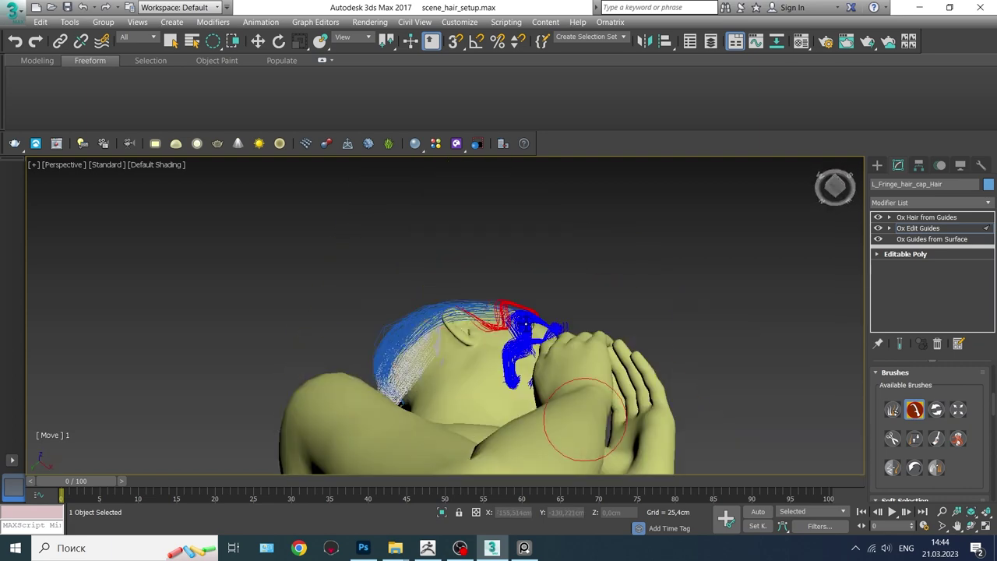
pyautogui.click(893, 468)
pyautogui.moveTo(527, 335)
pyautogui.keyDown('alt'); pyautogui.mouseDown(button='middle')
pyautogui.moveTo(511, 367)
pyautogui.moveTo(596, 407)
pyautogui.moveTo(427, 391)
pyautogui.moveTo(460, 394)
pyautogui.mouseUp(button='middle'); pyautogui.keyUp('alt')
pyautogui.scroll(2, 522, 335)
pyautogui.click(893, 410)
pyautogui.moveTo(538, 323); pyautogui.dragTo(559, 316)
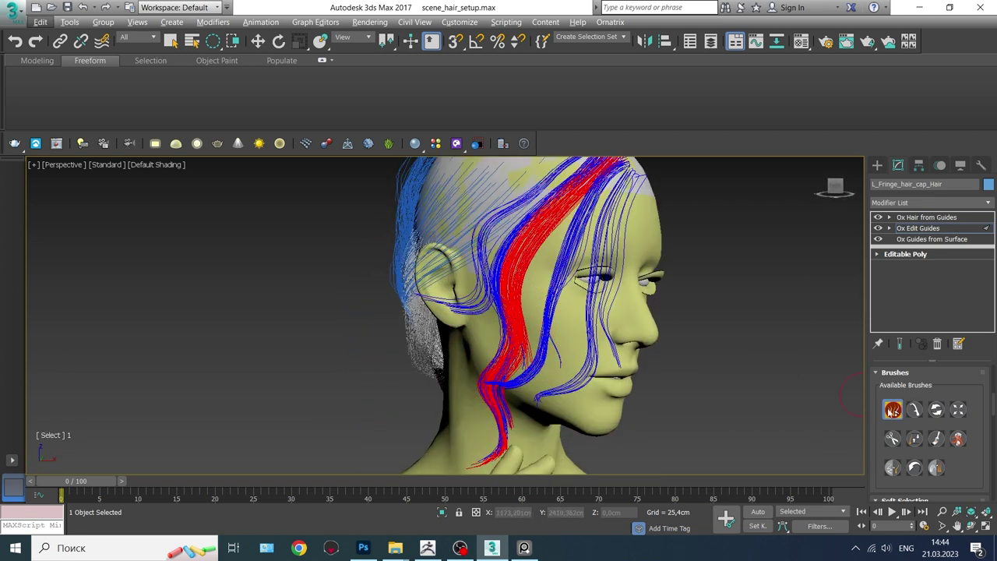
# Move and smooth the new strands into wavy locks falling past the cheek.
pyautogui.click(915, 410)
pyautogui.keyDown('alt'); pyautogui.moveTo(514, 360); pyautogui.dragTo(562, 364, button='middle'); pyautogui.keyUp('alt')
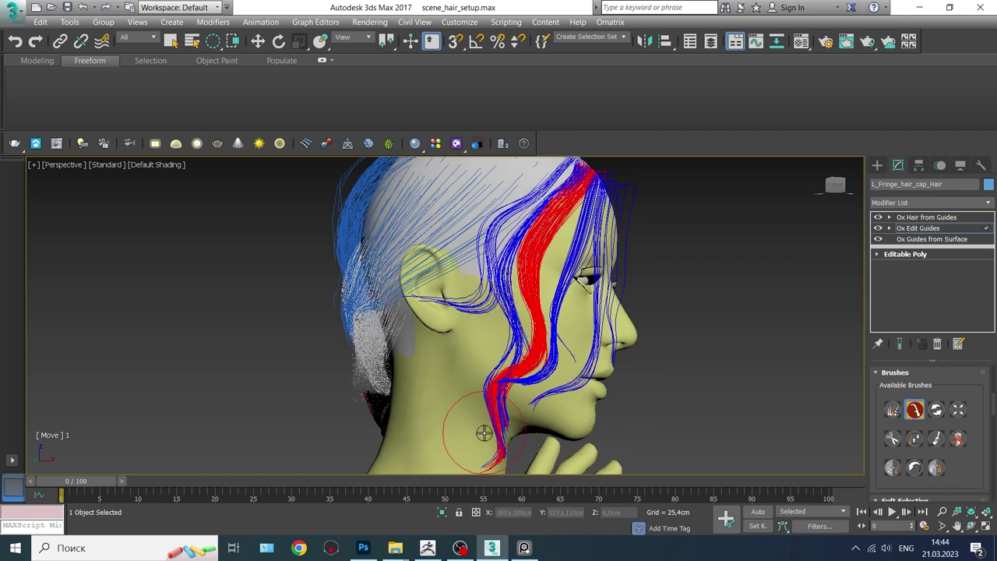
pyautogui.moveTo(550, 457)
pyautogui.keyDown('alt'); pyautogui.mouseDown(button='middle')
pyautogui.moveTo(512, 435)
pyautogui.moveTo(465, 363)
pyautogui.mouseUp(button='middle'); pyautogui.keyUp('alt')
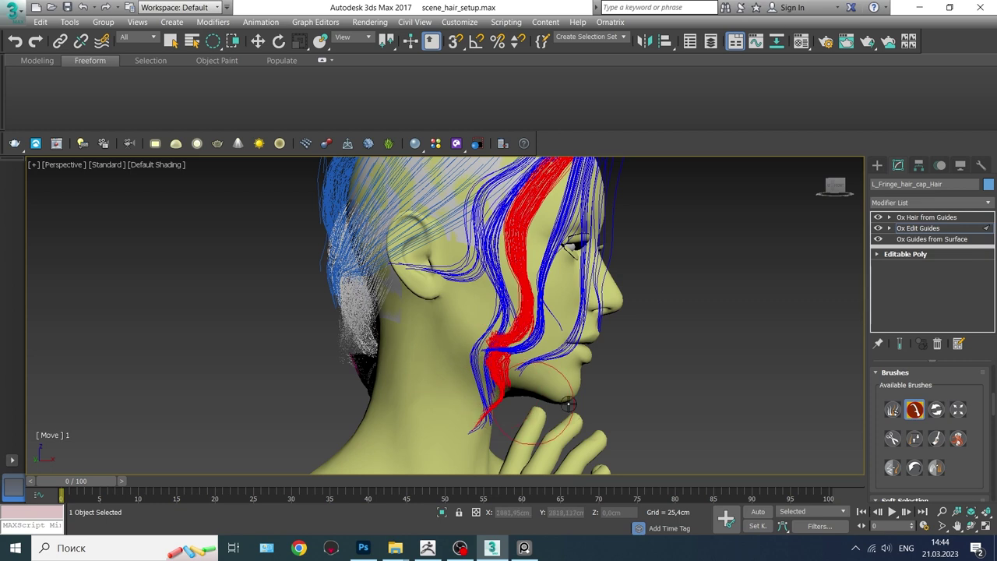
pyautogui.click(892, 467)
pyautogui.click(914, 409)
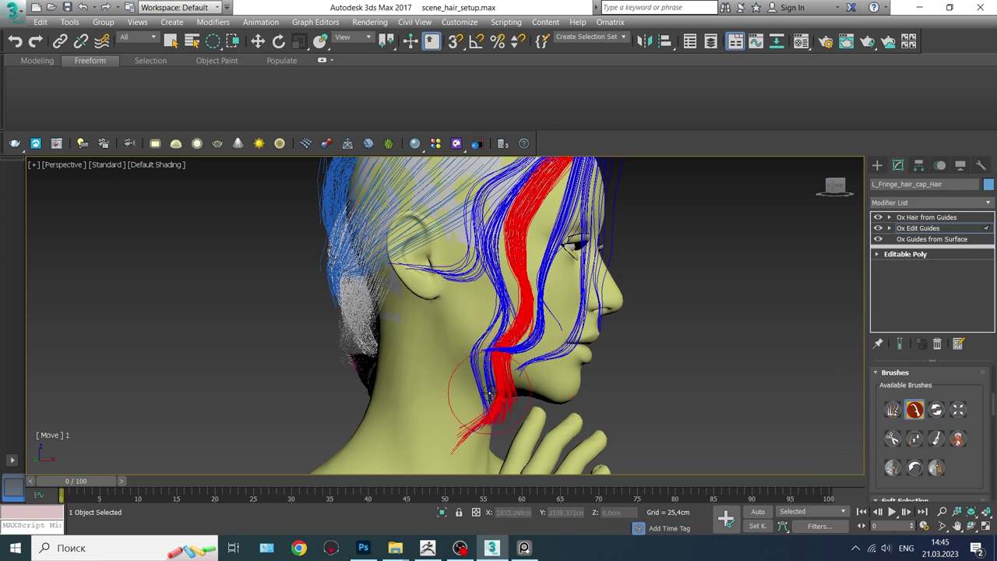
pyautogui.keyDown('alt'); pyautogui.moveTo(505, 450); pyautogui.dragTo(856, 403, button='middle'); pyautogui.keyUp('alt')
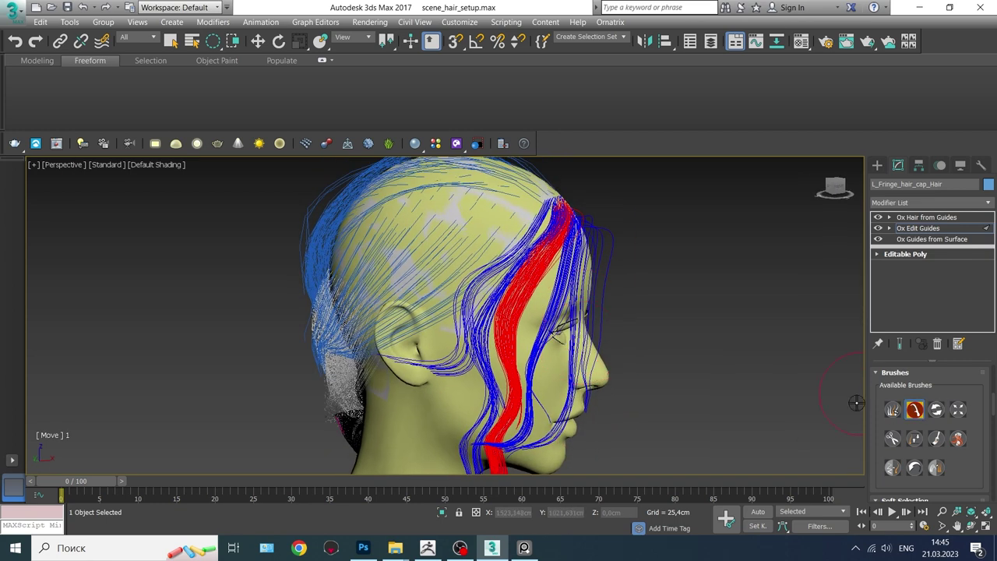
pyautogui.moveTo(519, 284)
pyautogui.keyDown('alt'); pyautogui.mouseDown(button='middle')
pyautogui.moveTo(541, 199)
pyautogui.moveTo(578, 310)
pyautogui.moveTo(578, 354)
pyautogui.moveTo(548, 365)
pyautogui.mouseUp(button='middle'); pyautogui.keyUp('alt')
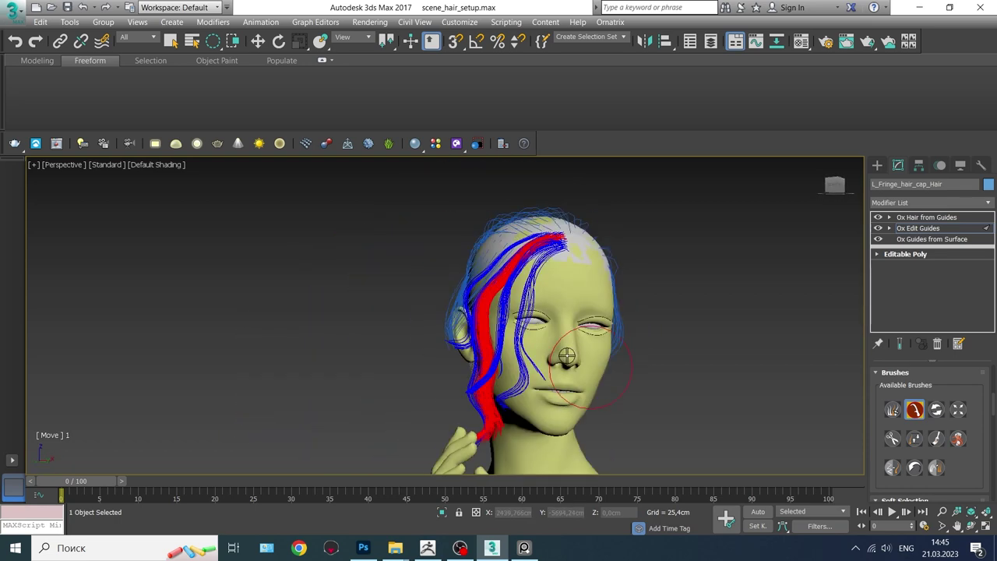
# Show the generated fringe hair by selecting Ox Hair from Guides.
pyautogui.click(926, 217)
pyautogui.scroll(-3, 926, 437)
pyautogui.scroll(-3, 926, 440)
# Enable Auto-Part Hair and add Ox Render Settings to the fringe hair.
pyautogui.scroll(-1, 925, 441)
pyautogui.click(901, 421)
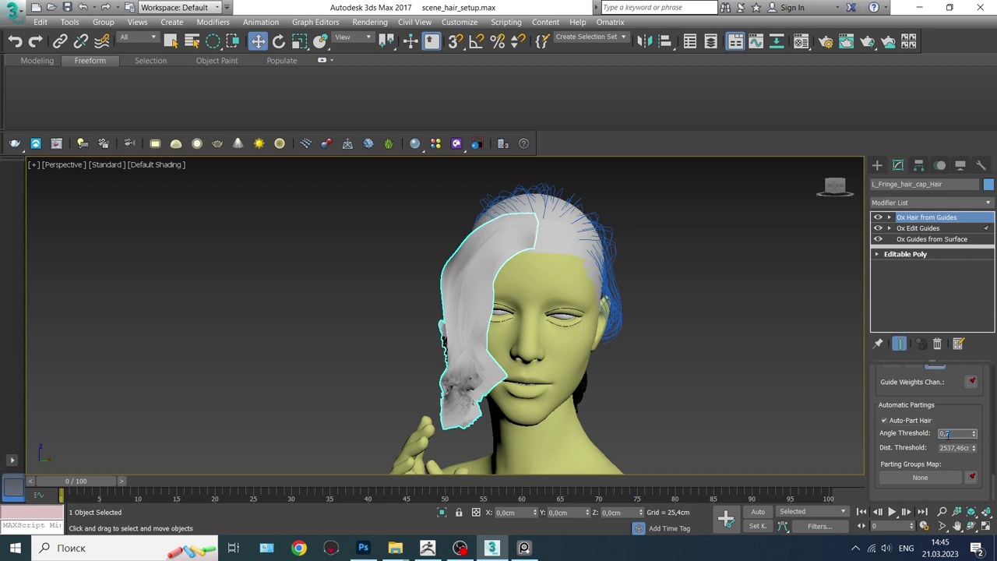
pyautogui.click(987, 204)
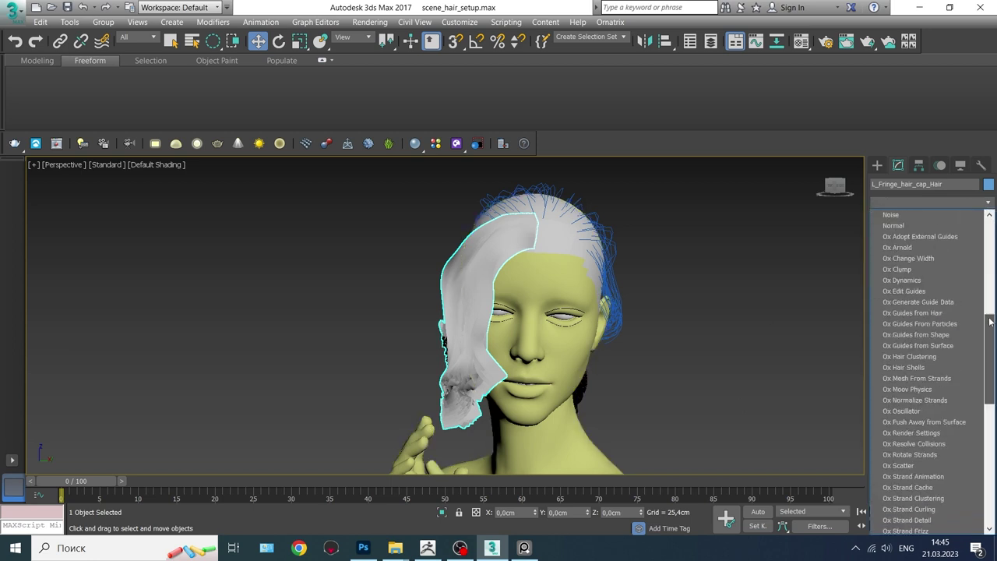
pyautogui.click(920, 351)
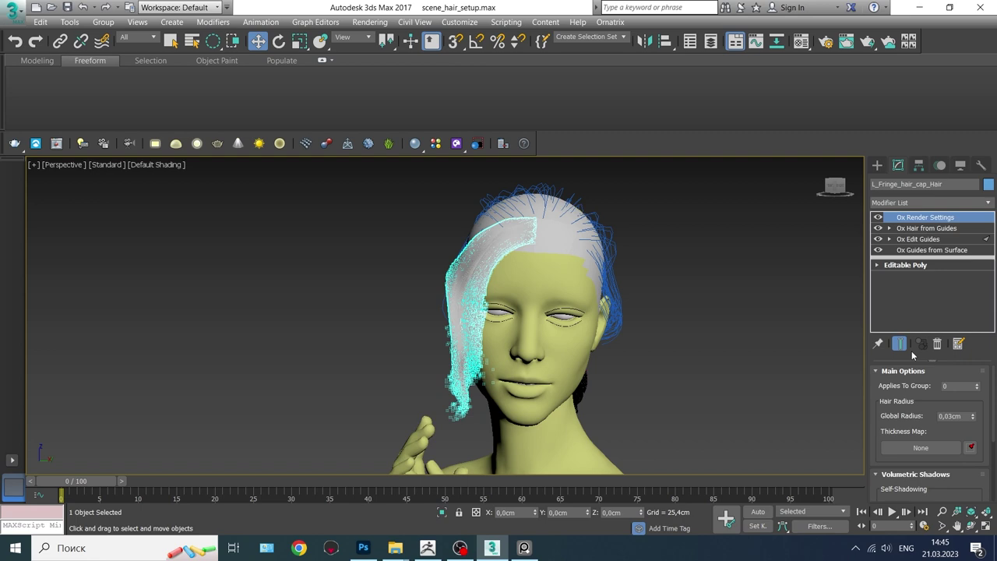
# Set Ox Hair from Guides to the third Interpolation Guide Selection mode and review the hair.
pyautogui.keyDown('alt'); pyautogui.moveTo(452, 405); pyautogui.dragTo(525, 406, button='middle'); pyautogui.keyUp('alt')
pyautogui.scroll(5, 555, 368)
pyautogui.click(927, 228)
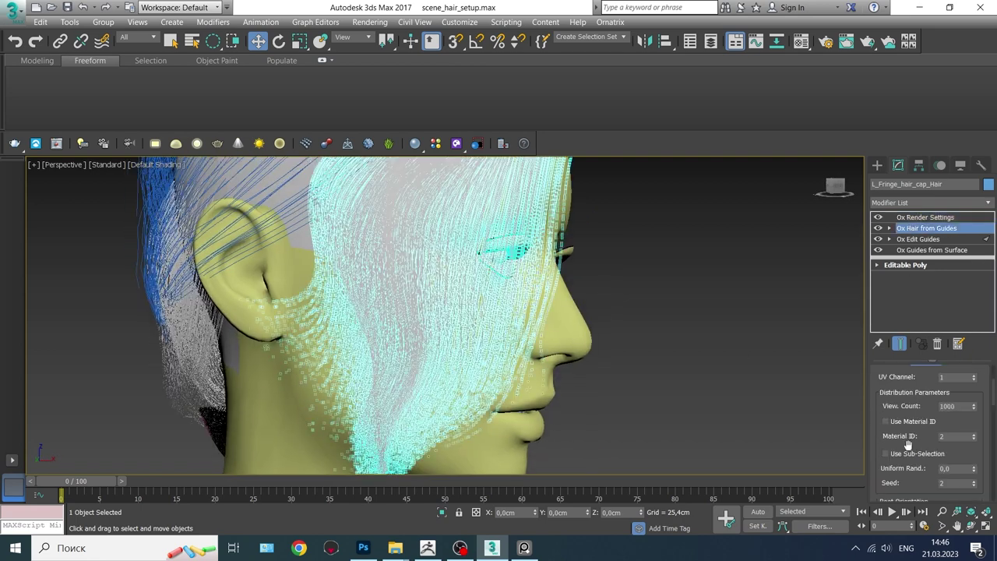
pyautogui.scroll(-5, 927, 405)
pyautogui.click(935, 440)
pyautogui.moveTo(499, 350)
pyautogui.keyDown('alt'); pyautogui.mouseDown(button='middle')
pyautogui.moveTo(567, 353)
pyautogui.moveTo(538, 342)
pyautogui.moveTo(572, 351)
pyautogui.mouseUp(button='middle'); pyautogui.keyUp('alt')
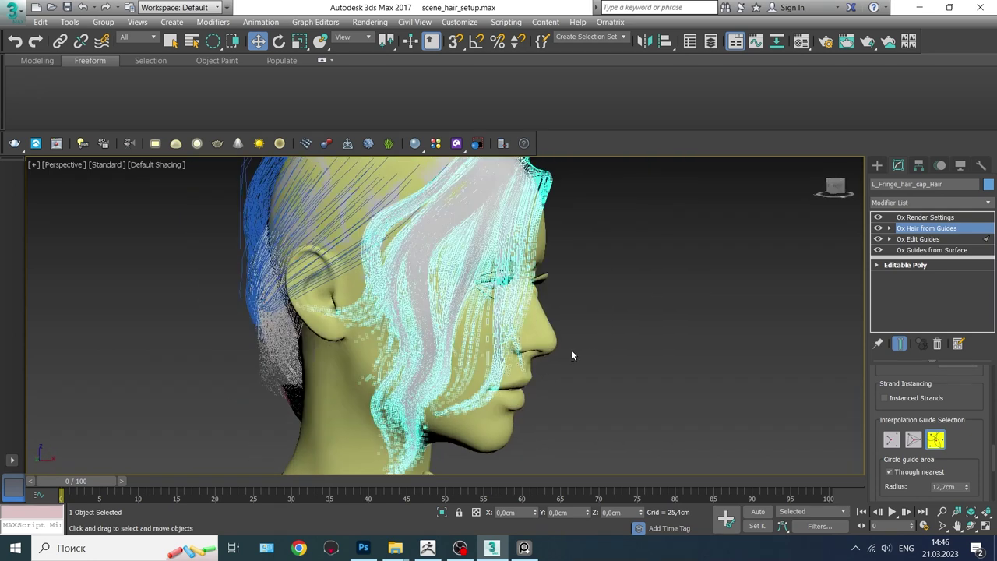
pyautogui.scroll(-3, 965, 367)
pyautogui.scroll(-3, 965, 366)
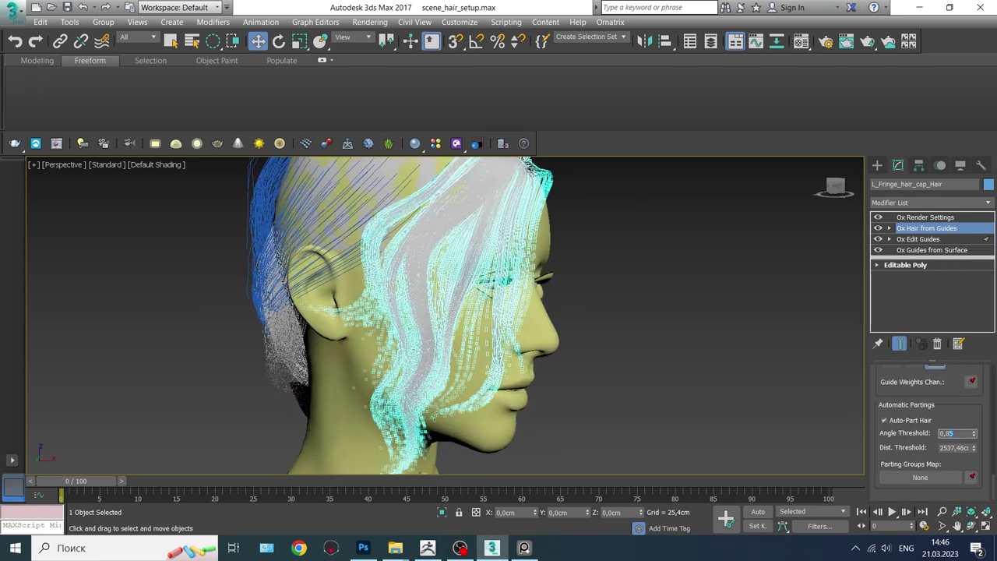
pyautogui.moveTo(545, 355)
pyautogui.keyDown('alt'); pyautogui.mouseDown(button='middle')
pyautogui.moveTo(568, 358)
pyautogui.moveTo(520, 356)
pyautogui.moveTo(578, 357)
pyautogui.moveTo(605, 379)
pyautogui.moveTo(545, 327)
pyautogui.moveTo(547, 375)
pyautogui.mouseUp(button='middle'); pyautogui.keyUp('alt')
pyautogui.click(578, 357)
# Select R_Fringe_Hair_cap and bring up its Ox Edit Guides brushes.
pyautogui.click(455, 241)
pyautogui.click(877, 165)
pyautogui.press('q')
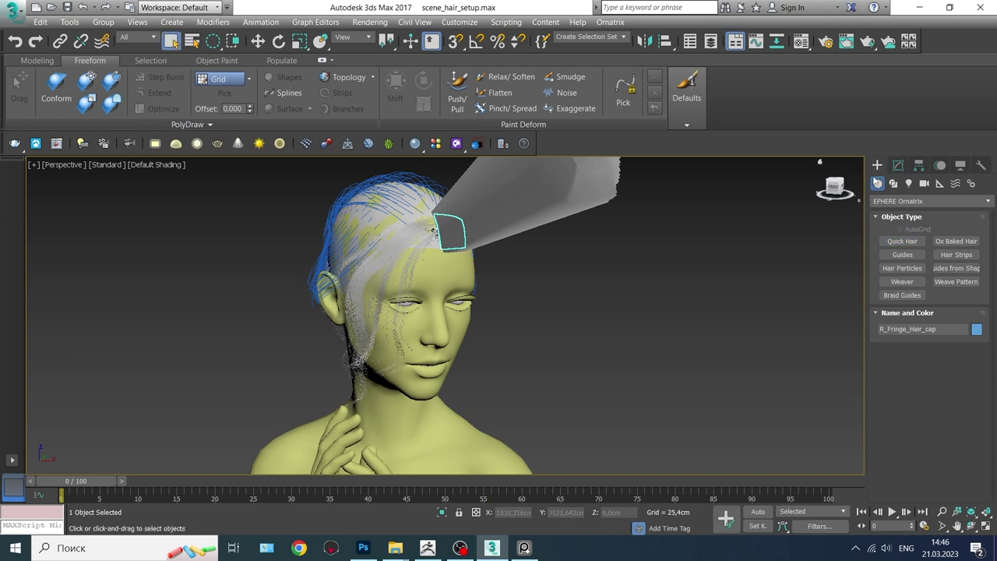
pyautogui.click(898, 165)
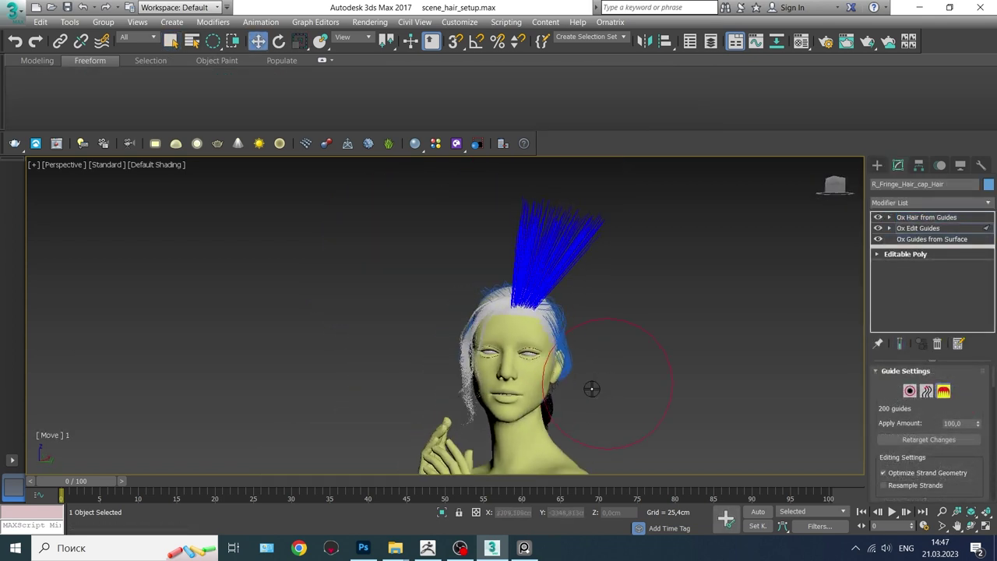
pyautogui.click(895, 372)
pyautogui.click(914, 408)
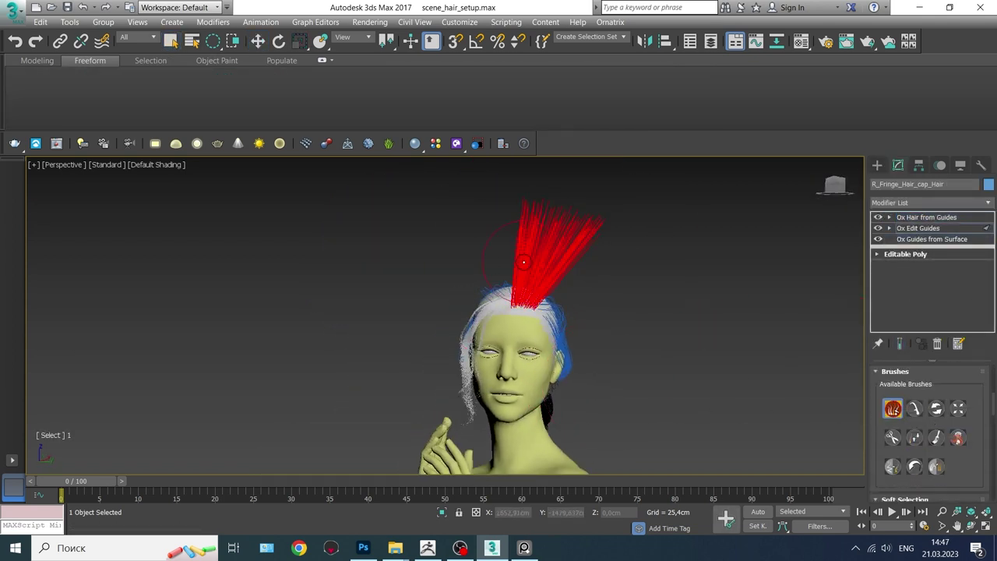
# Comb the red upright guides down the side of the head toward the jaw.
pyautogui.moveTo(670, 352); pyautogui.dragTo(667, 433)
pyautogui.moveTo(545, 196)
pyautogui.mouseDown()
pyautogui.moveTo(602, 458)
pyautogui.moveTo(557, 450)
pyautogui.mouseUp()
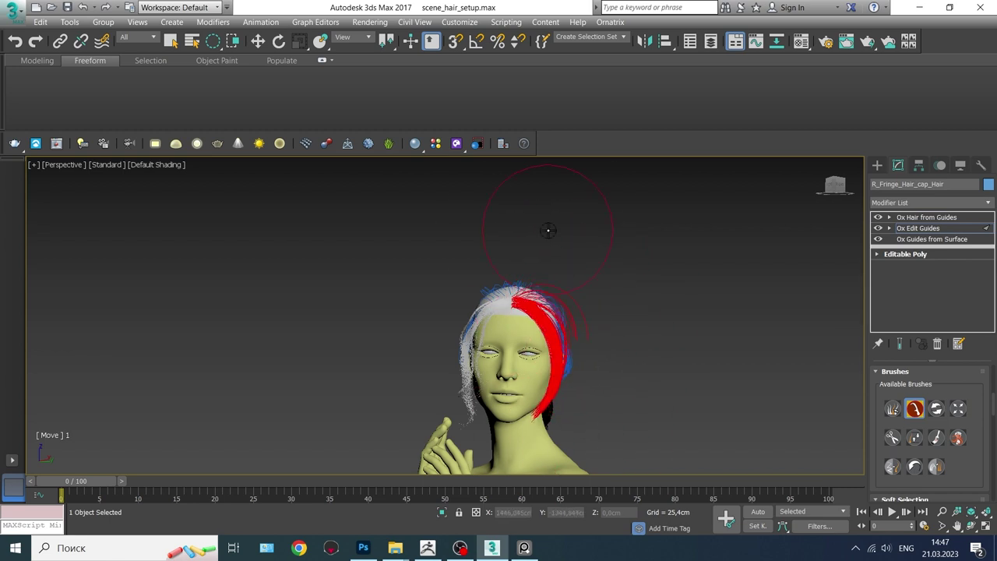
pyautogui.moveTo(583, 334)
pyautogui.keyDown('alt'); pyautogui.mouseDown(button='middle')
pyautogui.moveTo(630, 382)
pyautogui.moveTo(503, 438)
pyautogui.moveTo(535, 375)
pyautogui.moveTo(460, 333)
pyautogui.mouseUp(button='middle'); pyautogui.keyUp('alt')
pyautogui.moveTo(461, 333); pyautogui.dragTo(636, 403)
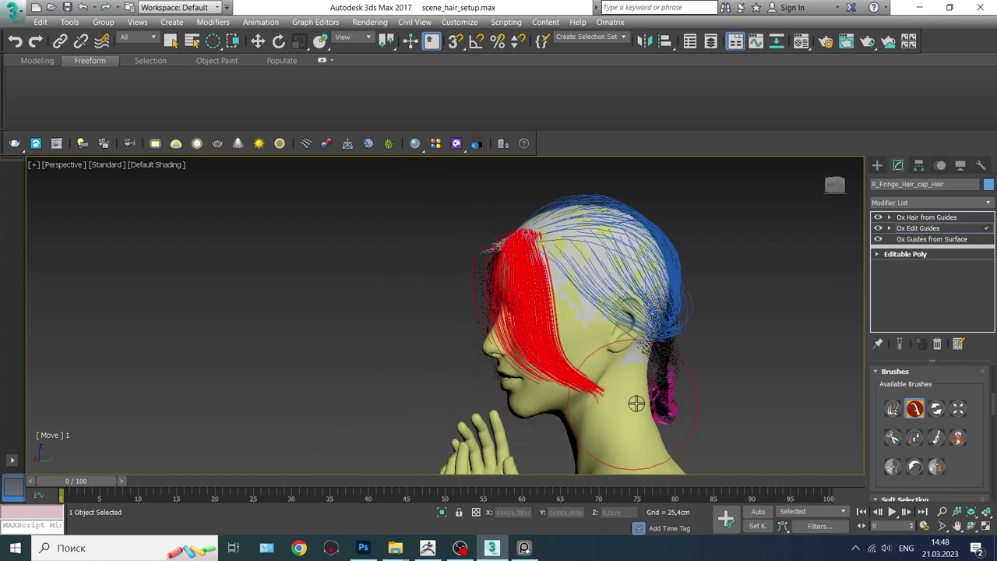
pyautogui.moveTo(489, 348)
pyautogui.mouseDown()
pyautogui.moveTo(585, 333)
pyautogui.moveTo(583, 300)
pyautogui.moveTo(670, 358)
pyautogui.mouseUp()
pyautogui.moveTo(670, 359)
pyautogui.keyDown('alt'); pyautogui.mouseDown(button='middle')
pyautogui.moveTo(660, 369)
pyautogui.moveTo(777, 390)
pyautogui.moveTo(650, 379)
pyautogui.mouseUp(button='middle'); pyautogui.keyUp('alt')
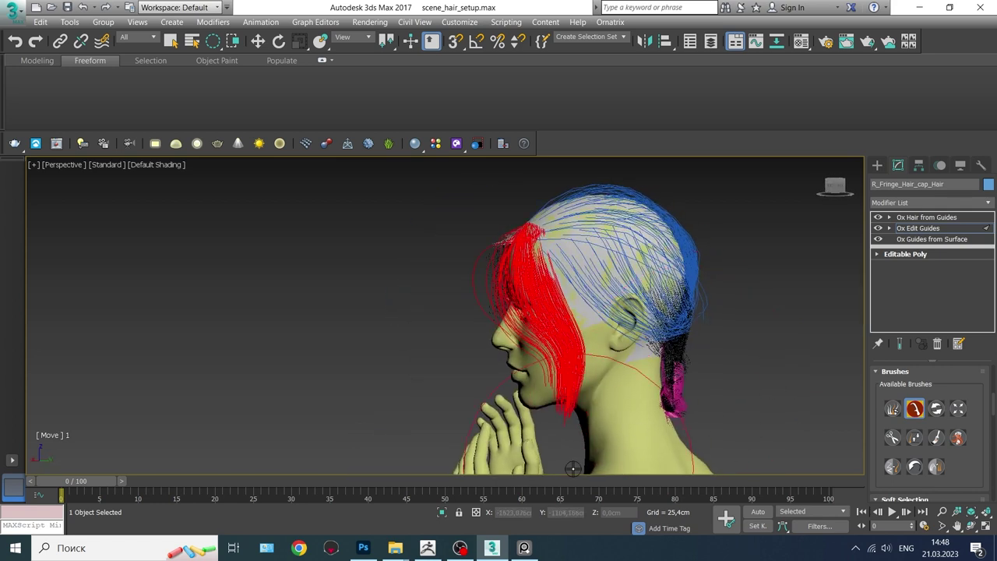
pyautogui.keyDown('alt'); pyautogui.moveTo(601, 276); pyautogui.dragTo(613, 411, button='middle'); pyautogui.keyUp('alt')
pyautogui.keyDown('alt'); pyautogui.moveTo(497, 244); pyautogui.dragTo(478, 227, button='middle'); pyautogui.keyUp('alt')
pyautogui.keyDown('alt'); pyautogui.moveTo(556, 246); pyautogui.dragTo(506, 225, button='middle'); pyautogui.keyUp('alt')
pyautogui.moveTo(499, 326)
pyautogui.keyDown('alt'); pyautogui.mouseDown(button='middle')
pyautogui.moveTo(618, 367)
pyautogui.moveTo(634, 352)
pyautogui.moveTo(626, 345)
pyautogui.moveTo(908, 441)
pyautogui.mouseUp(button='middle'); pyautogui.keyUp('alt')
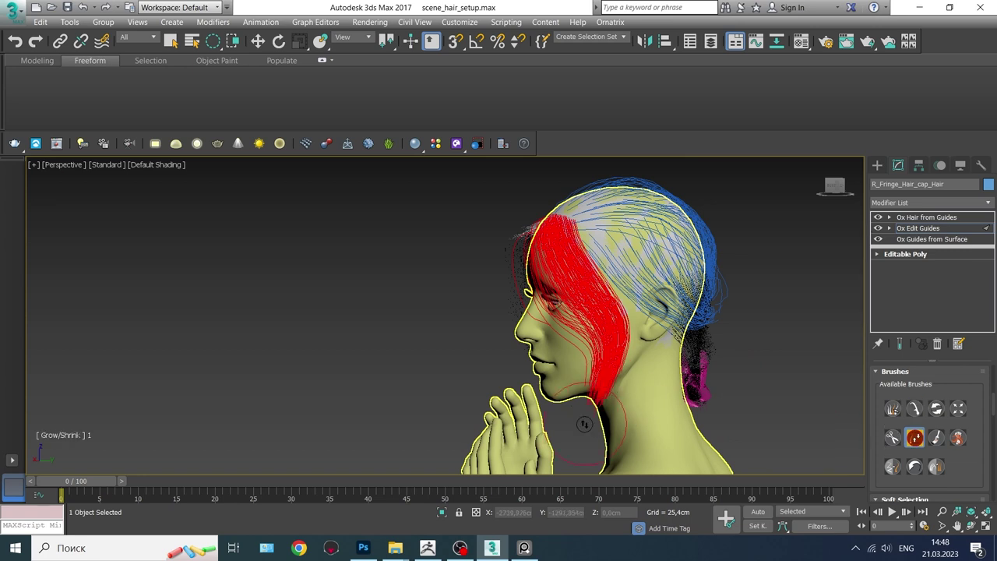
# Shape the right fringe guides into a wave falling past the chin.
pyautogui.moveTo(590, 413)
pyautogui.keyDown('alt'); pyautogui.mouseDown(button='middle')
pyautogui.moveTo(786, 397)
pyautogui.moveTo(901, 412)
pyautogui.mouseUp(button='middle'); pyautogui.keyUp('alt')
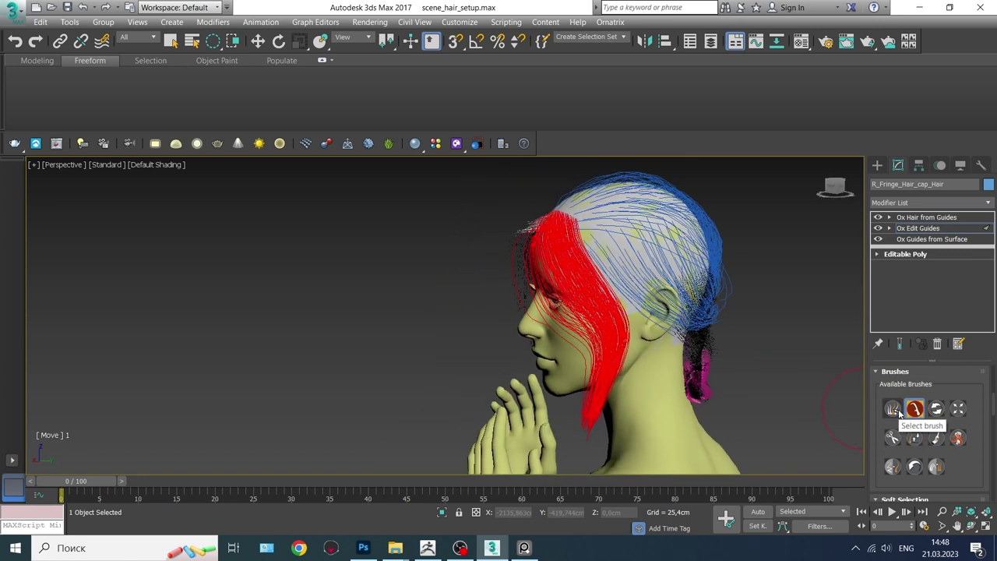
pyautogui.click(893, 408)
pyautogui.click(914, 410)
pyautogui.moveTo(592, 351)
pyautogui.keyDown('alt'); pyautogui.mouseDown(button='middle')
pyautogui.moveTo(623, 366)
pyautogui.moveTo(659, 356)
pyautogui.moveTo(765, 438)
pyautogui.moveTo(607, 456)
pyautogui.mouseUp(button='middle'); pyautogui.keyUp('alt')
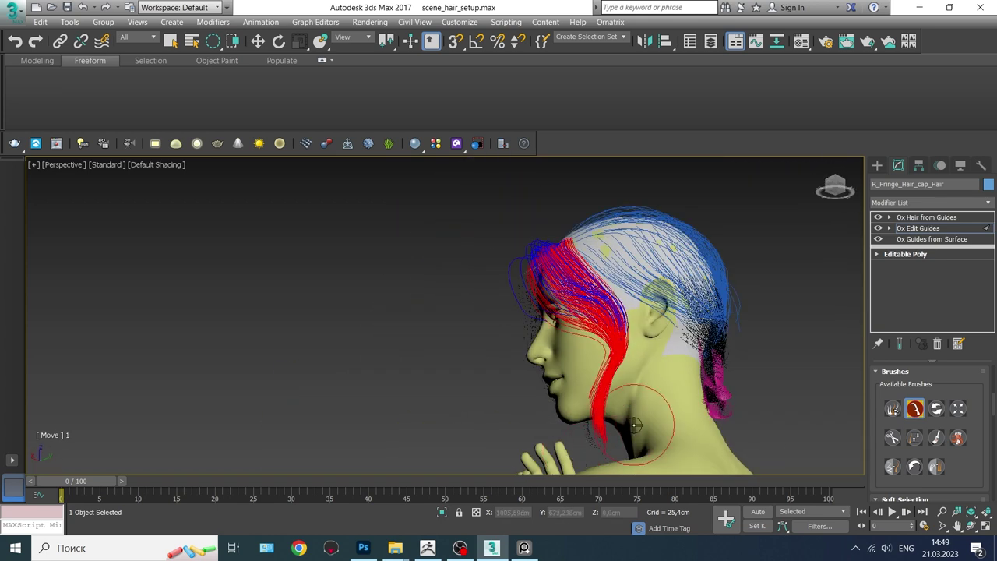
pyautogui.keyDown('alt'); pyautogui.moveTo(611, 415); pyautogui.dragTo(535, 427, button='middle'); pyautogui.keyUp('alt')
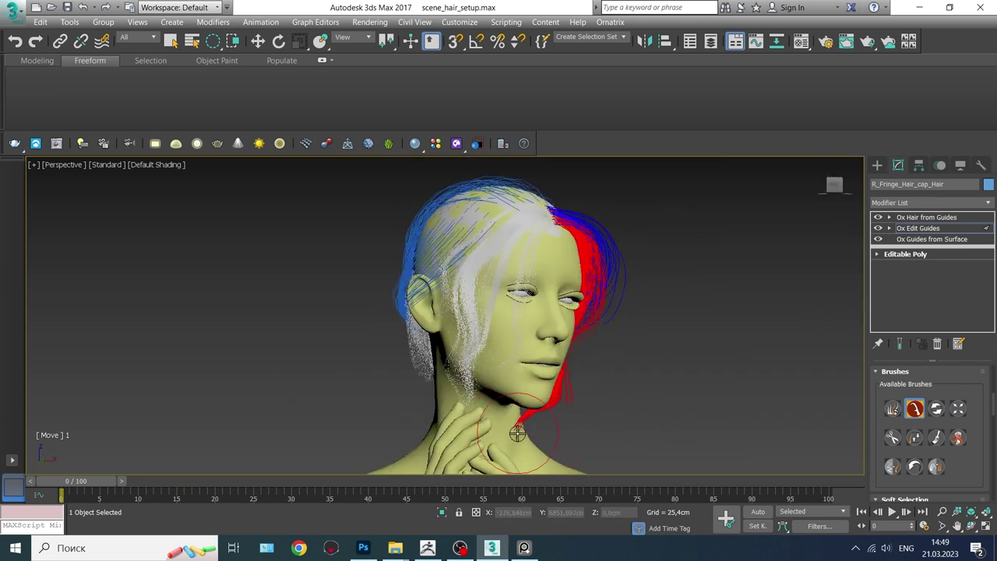
pyautogui.keyDown('alt'); pyautogui.moveTo(595, 443); pyautogui.dragTo(588, 365, button='middle'); pyautogui.keyUp('alt')
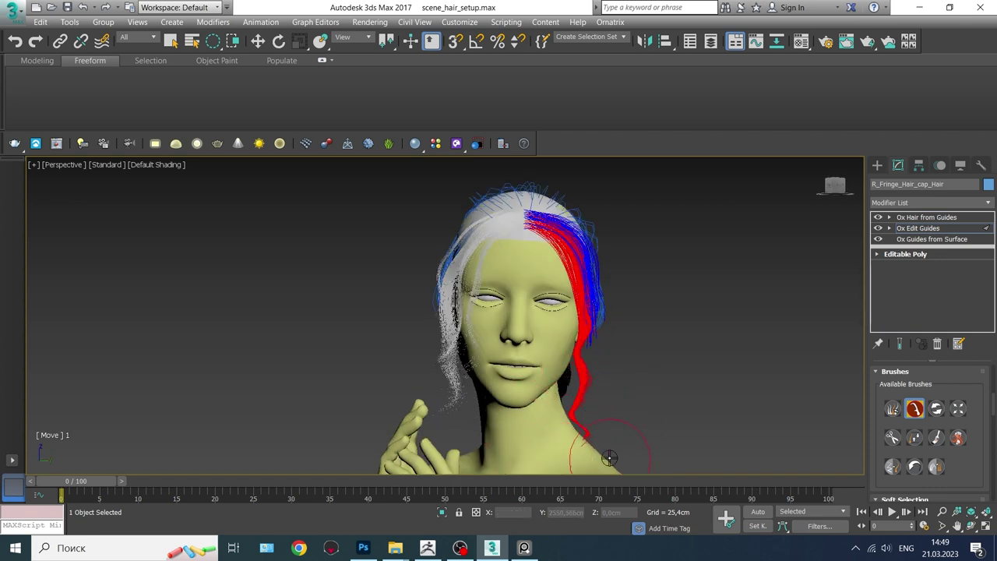
pyautogui.keyDown('alt'); pyautogui.moveTo(639, 419); pyautogui.dragTo(864, 460, button='middle'); pyautogui.keyUp('alt')
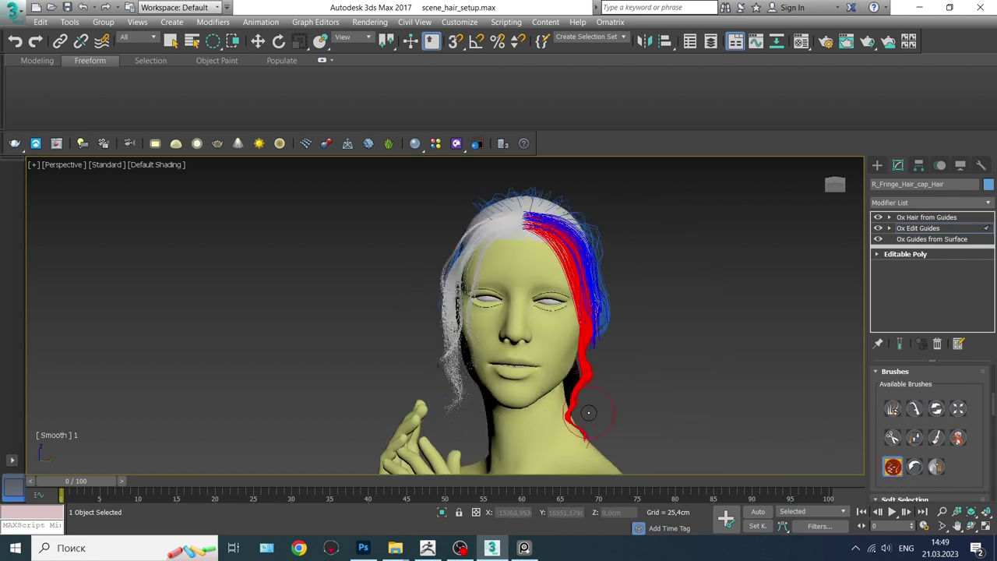
pyautogui.scroll(3, 610, 419)
# Trim the right fringe guide tips to just below the jaw with the Cut brush.
pyautogui.click(892, 438)
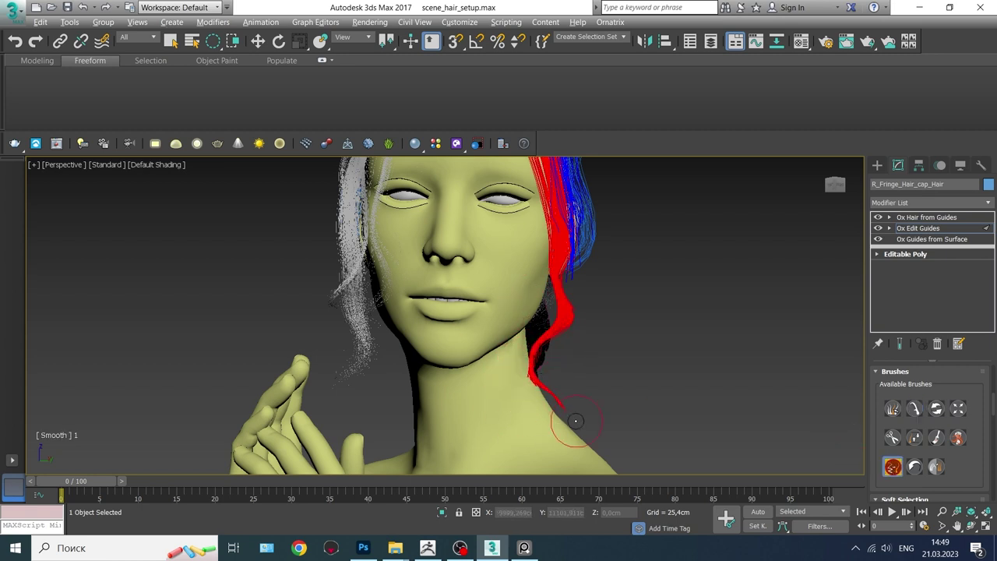
pyautogui.keyDown('alt'); pyautogui.moveTo(575, 421); pyautogui.dragTo(644, 420, button='middle'); pyautogui.keyUp('alt')
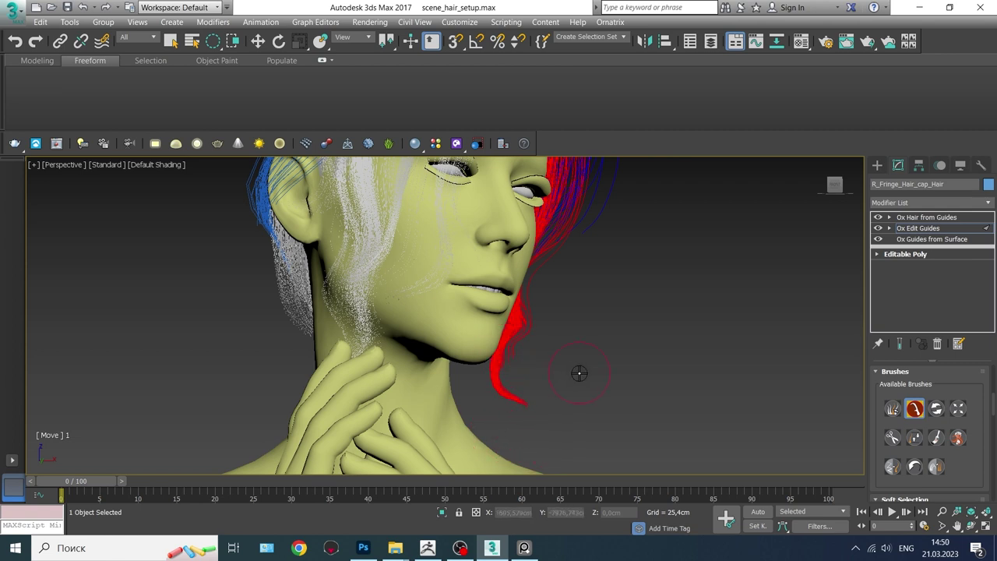
pyautogui.keyDown('alt'); pyautogui.moveTo(579, 373); pyautogui.dragTo(550, 379, button='middle'); pyautogui.keyUp('alt')
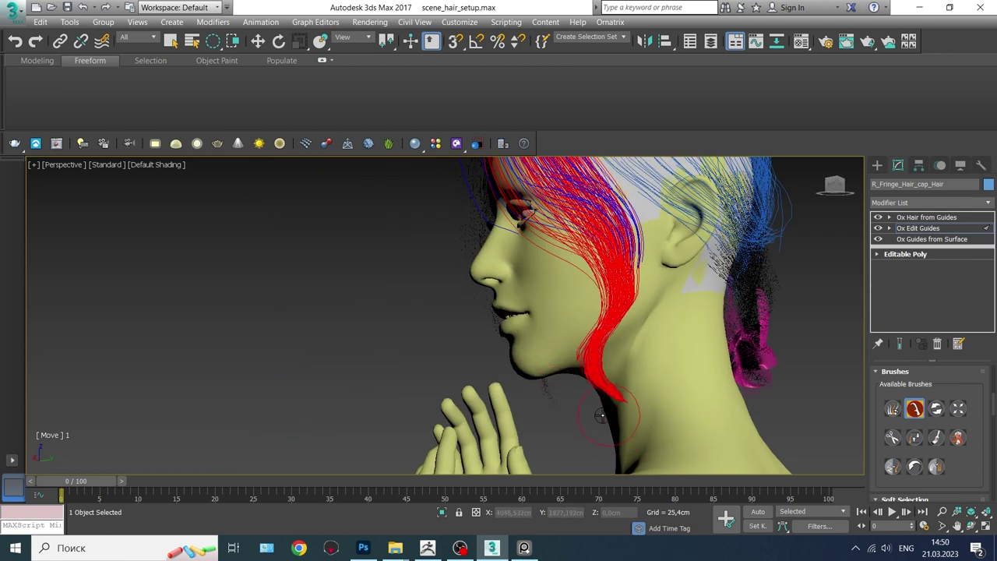
pyautogui.moveTo(627, 423)
pyautogui.keyDown('alt'); pyautogui.mouseDown(button='middle')
pyautogui.moveTo(659, 356)
pyautogui.moveTo(590, 367)
pyautogui.moveTo(570, 315)
pyautogui.moveTo(608, 356)
pyautogui.mouseUp(button='middle'); pyautogui.keyUp('alt')
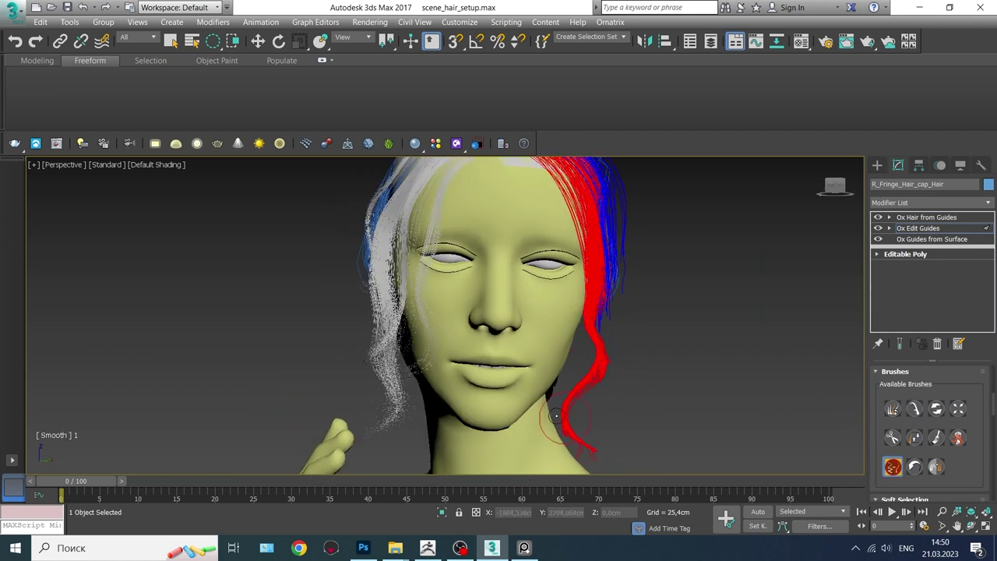
pyautogui.moveTo(556, 416); pyautogui.dragTo(546, 357, button='middle')
pyautogui.press('c')
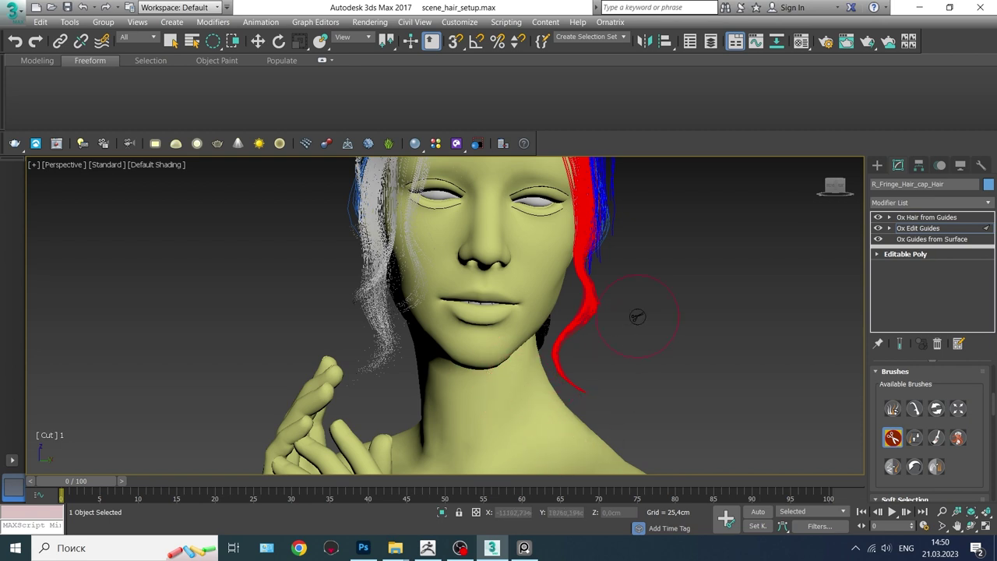
pyautogui.moveTo(625, 369)
pyautogui.keyDown('alt'); pyautogui.mouseDown(button='middle')
pyautogui.moveTo(638, 367)
pyautogui.moveTo(556, 374)
pyautogui.moveTo(659, 356)
pyautogui.moveTo(517, 364)
pyautogui.moveTo(616, 356)
pyautogui.moveTo(623, 366)
pyautogui.mouseUp(button='middle'); pyautogui.keyUp('alt')
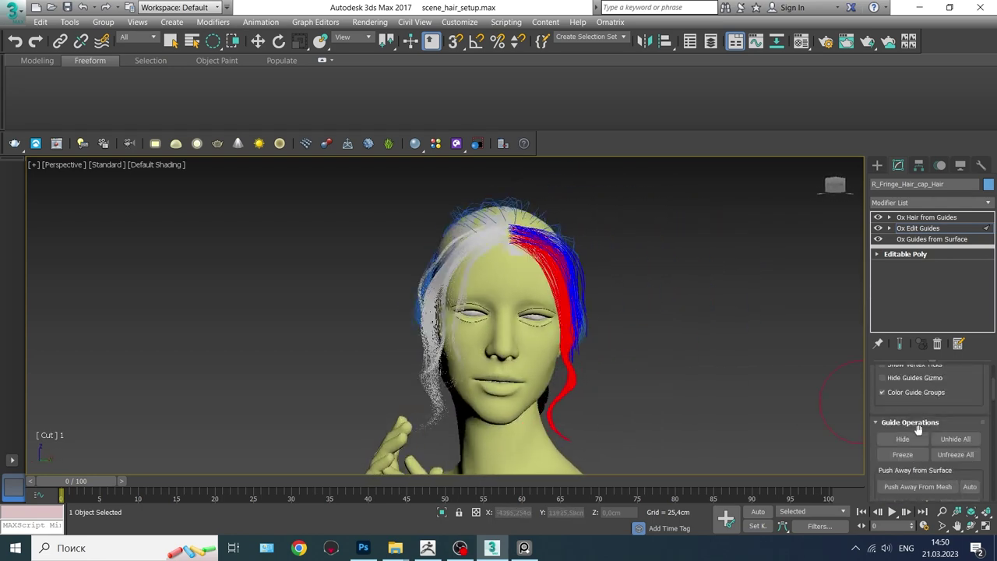
pyautogui.click(914, 438)
pyautogui.keyDown('alt'); pyautogui.moveTo(679, 401); pyautogui.dragTo(578, 408, button='middle'); pyautogui.keyUp('alt')
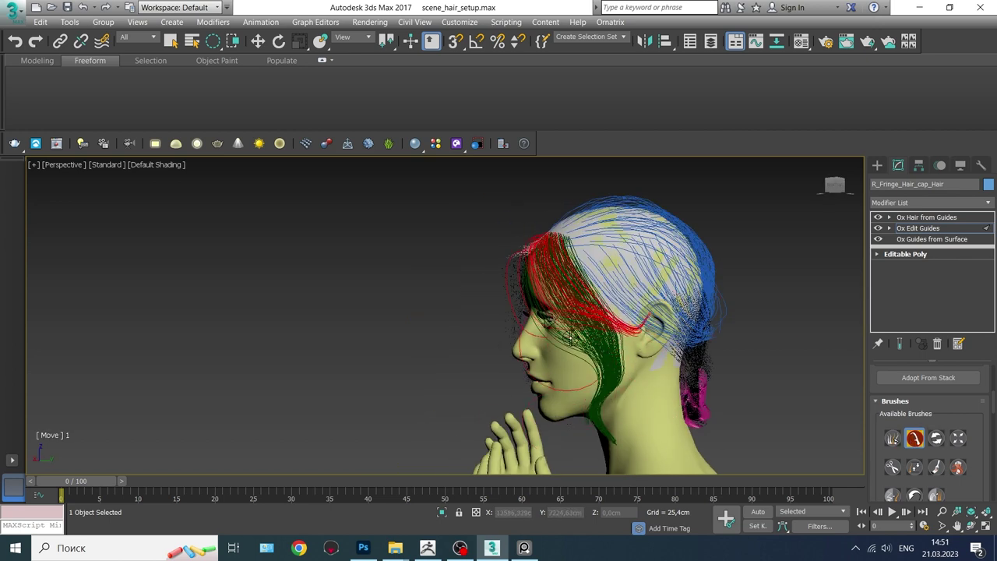
pyautogui.keyDown('alt'); pyautogui.moveTo(571, 336); pyautogui.dragTo(592, 298, button='middle'); pyautogui.keyUp('alt')
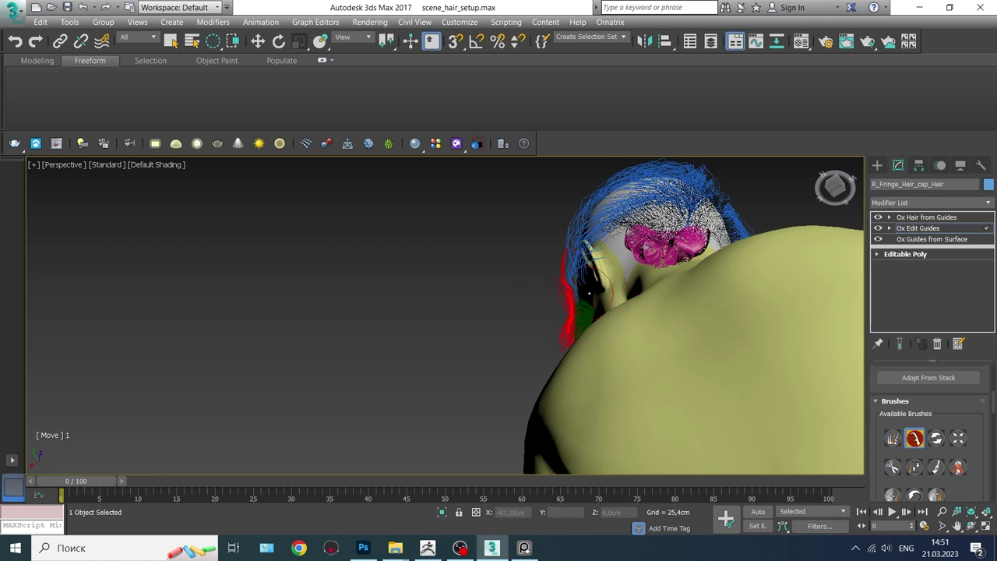
pyautogui.moveTo(597, 308)
pyautogui.keyDown('alt'); pyautogui.mouseDown(button='middle')
pyautogui.moveTo(556, 435)
pyautogui.moveTo(524, 356)
pyautogui.mouseUp(button='middle'); pyautogui.keyUp('alt')
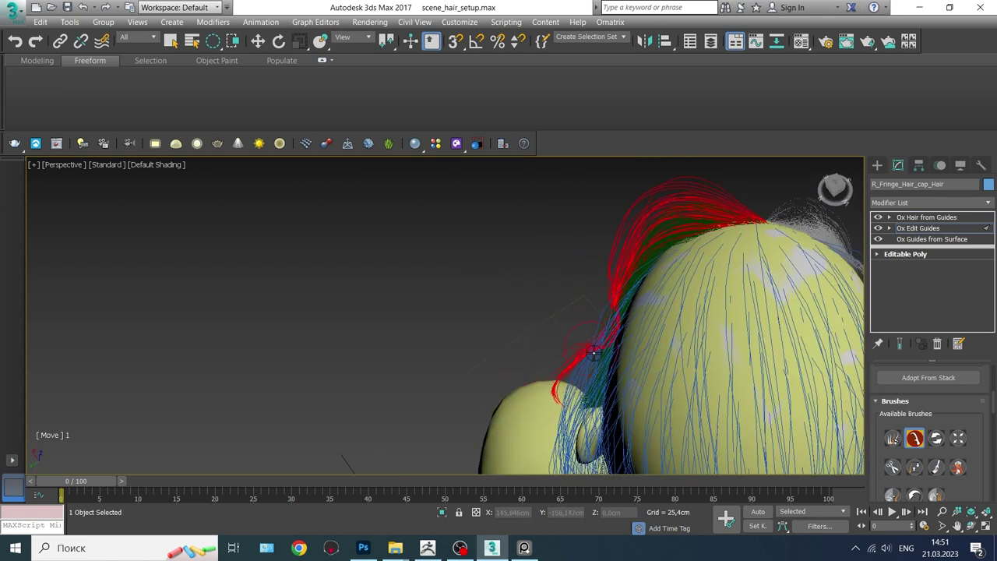
pyautogui.moveTo(500, 427)
pyautogui.keyDown('alt'); pyautogui.mouseDown(button='middle')
pyautogui.moveTo(458, 370)
pyautogui.moveTo(638, 260)
pyautogui.mouseUp(button='middle'); pyautogui.keyUp('alt')
pyautogui.moveTo(652, 306)
pyautogui.keyDown('alt'); pyautogui.mouseDown(button='middle')
pyautogui.moveTo(678, 312)
pyautogui.moveTo(661, 360)
pyautogui.moveTo(550, 363)
pyautogui.moveTo(665, 361)
pyautogui.moveTo(652, 370)
pyautogui.moveTo(656, 387)
pyautogui.mouseUp(button='middle'); pyautogui.keyUp('alt')
pyautogui.scroll(-2, 666, 360)
pyautogui.moveTo(609, 315)
pyautogui.keyDown('alt'); pyautogui.mouseDown(button='middle')
pyautogui.moveTo(728, 345)
pyautogui.moveTo(626, 293)
pyautogui.mouseUp(button='middle'); pyautogui.keyUp('alt')
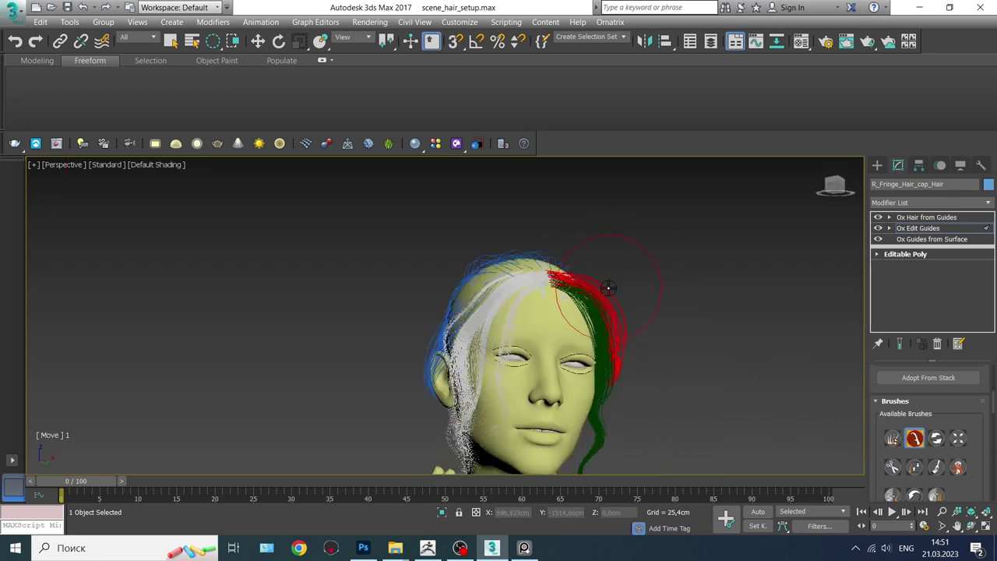
pyautogui.keyDown('alt'); pyautogui.moveTo(684, 338); pyautogui.dragTo(592, 271, button='middle'); pyautogui.keyUp('alt')
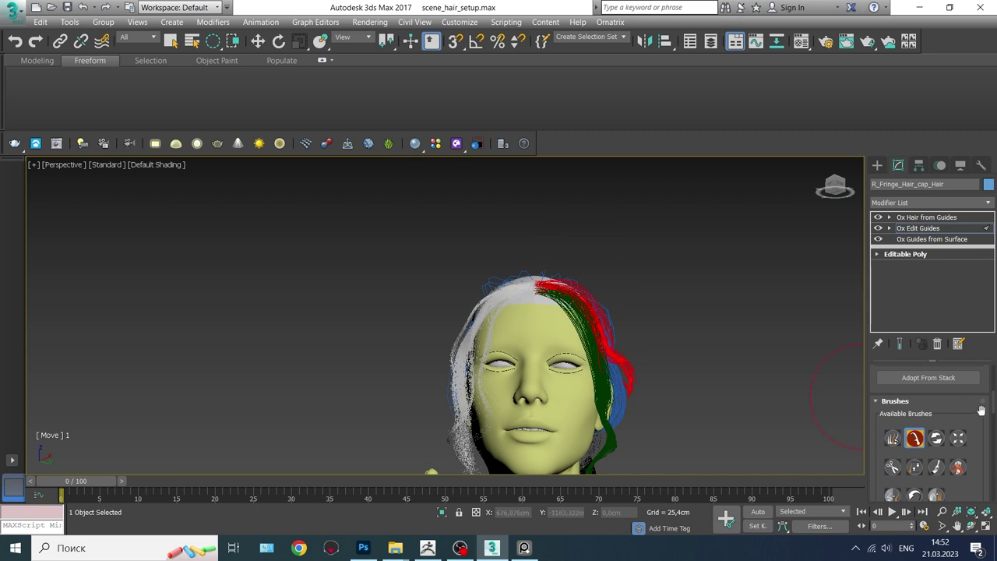
# Orbit to a side profile of the head and select the fringe guide strands beside the face.
pyautogui.scroll(-3, 962, 483)
pyautogui.scroll(-2, 961, 483)
pyautogui.moveTo(623, 359)
pyautogui.keyDown('alt'); pyautogui.mouseDown(button='middle')
pyautogui.moveTo(641, 334)
pyautogui.moveTo(606, 282)
pyautogui.mouseUp(button='middle'); pyautogui.keyUp('alt')
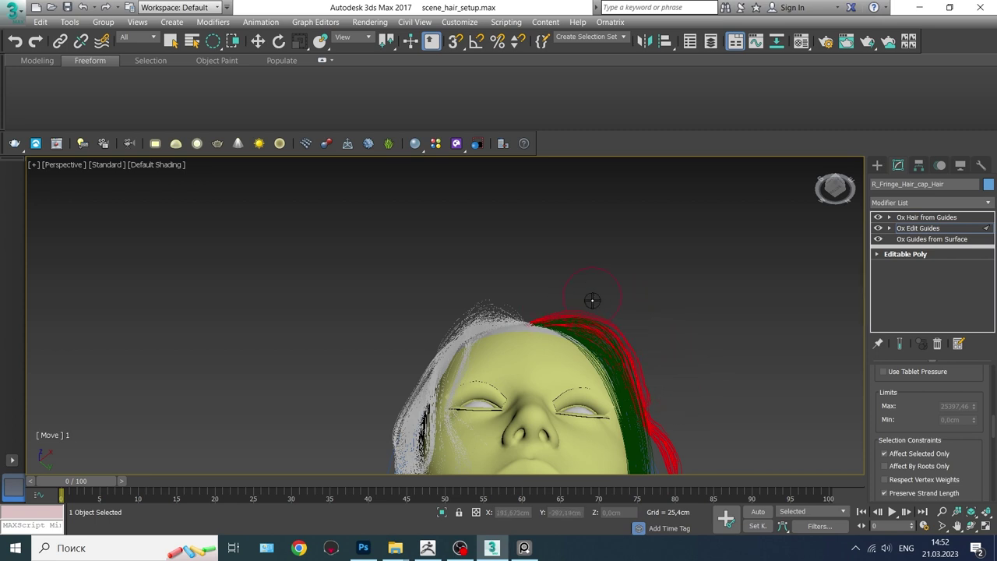
pyautogui.scroll(3, 927, 436)
pyautogui.scroll(3, 922, 426)
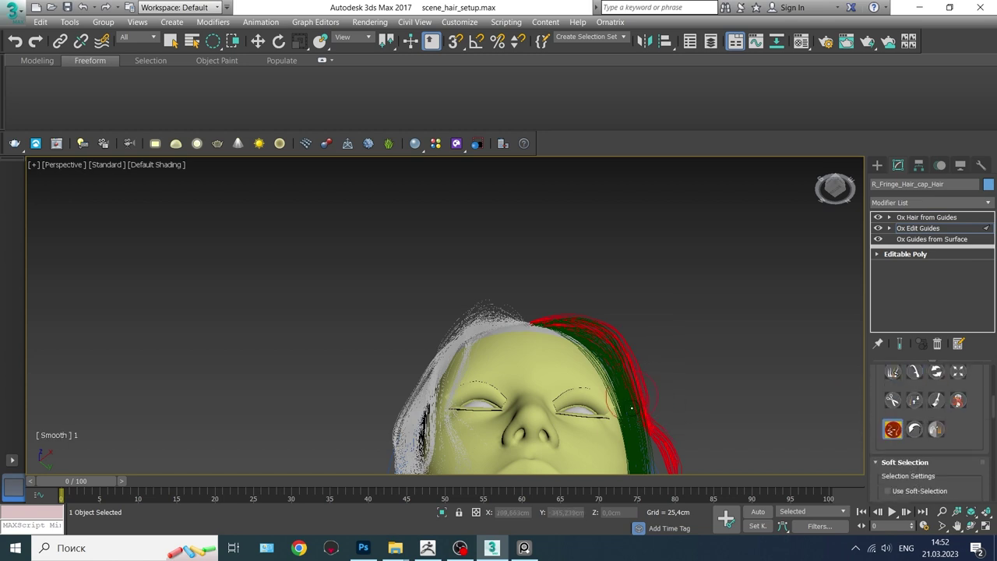
pyautogui.keyDown('alt'); pyautogui.moveTo(615, 352); pyautogui.dragTo(668, 283, button='middle'); pyautogui.keyUp('alt')
pyautogui.scroll(-5, 685, 437)
pyautogui.scroll(3, 686, 436)
pyautogui.moveTo(685, 436)
pyautogui.keyDown('alt'); pyautogui.mouseDown(button='middle')
pyautogui.moveTo(567, 362)
pyautogui.moveTo(687, 367)
pyautogui.mouseUp(button='middle'); pyautogui.keyUp('alt')
pyautogui.scroll(-3, 931, 452)
pyautogui.scroll(-3, 931, 452)
pyautogui.scroll(3, 933, 436)
pyautogui.scroll(3, 932, 421)
pyautogui.scroll(-3, 932, 420)
pyautogui.scroll(-2, 932, 420)
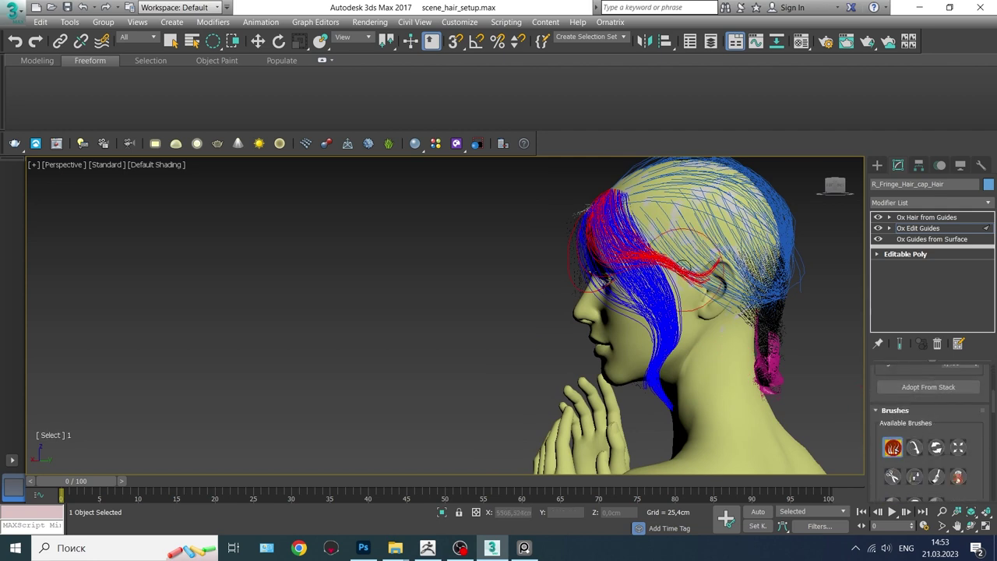
pyautogui.click(614, 336)
# Push the selected fringe guides down toward the jaw with the Move brush.
pyautogui.keyDown('alt'); pyautogui.moveTo(655, 235); pyautogui.dragTo(639, 269, button='middle'); pyautogui.keyUp('alt')
pyautogui.click(914, 447)
pyautogui.moveTo(639, 271); pyautogui.dragTo(690, 376)
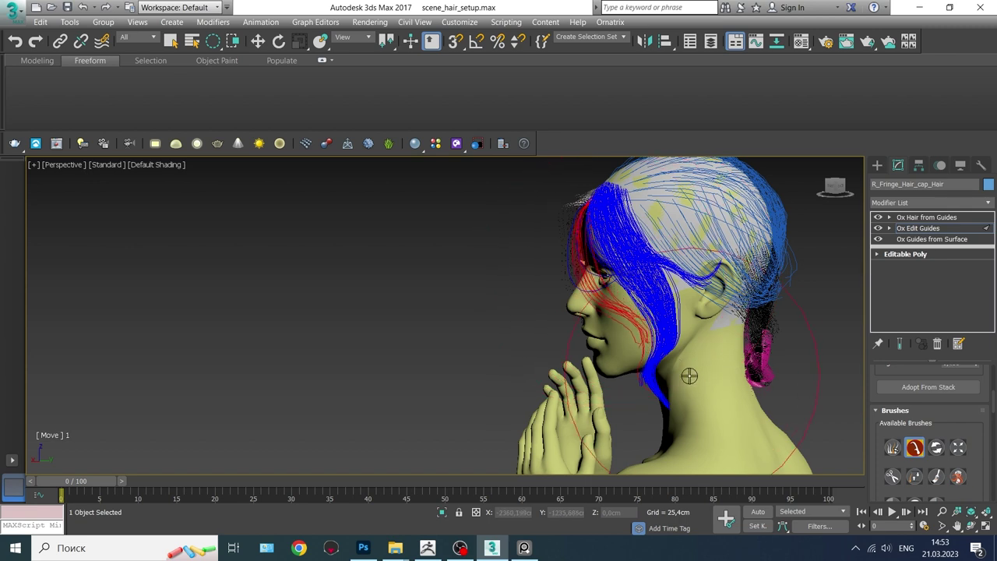
pyautogui.scroll(-2, 894, 452)
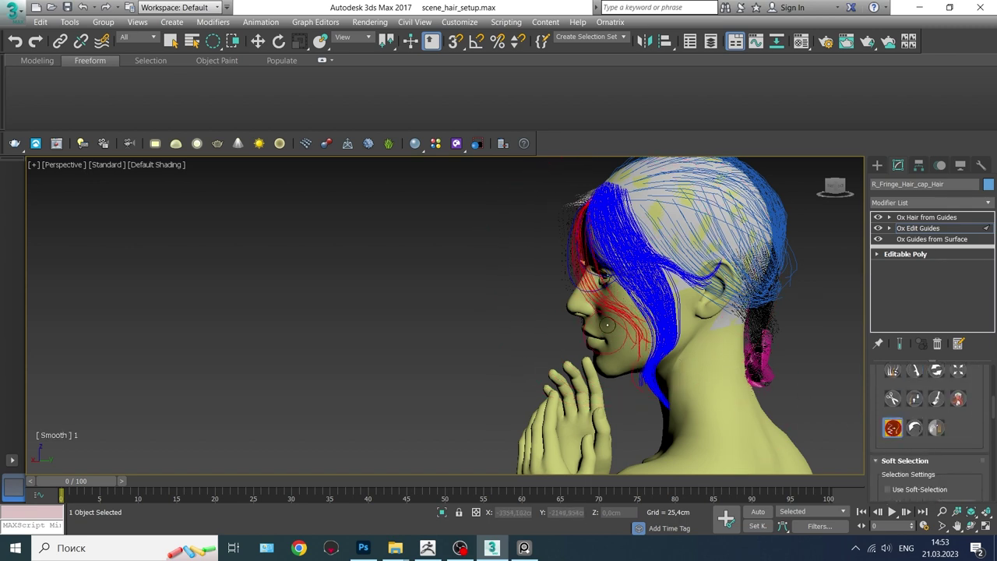
pyautogui.scroll(3, 607, 324)
pyautogui.keyDown('alt'); pyautogui.moveTo(637, 396); pyautogui.dragTo(608, 248, button='middle'); pyautogui.keyUp('alt')
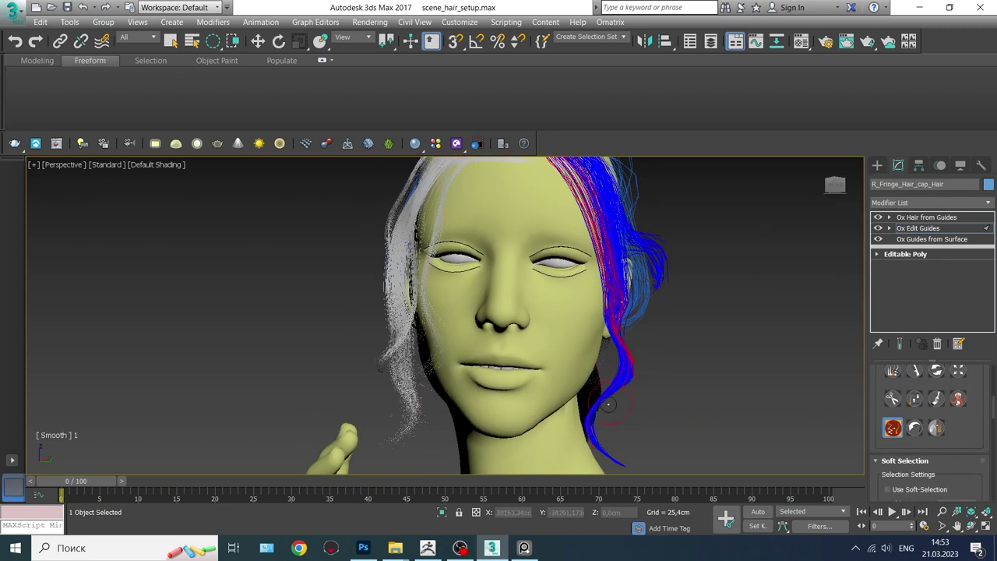
pyautogui.scroll(-3, 686, 391)
pyautogui.keyDown('alt'); pyautogui.moveTo(690, 372); pyautogui.dragTo(724, 403, button='middle'); pyautogui.keyUp('alt')
pyautogui.click(915, 370)
# Push the right fringe strands down and left, then add Ox Render Settings to the fringe hair.
pyautogui.moveTo(694, 374); pyautogui.dragTo(624, 428)
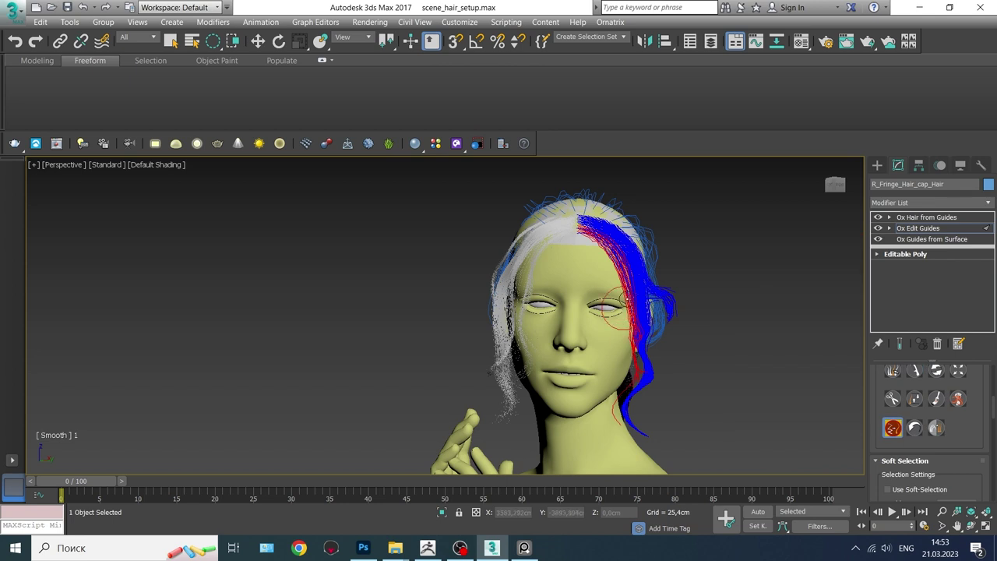
pyautogui.keyDown('alt'); pyautogui.moveTo(629, 386); pyautogui.dragTo(654, 390, button='middle'); pyautogui.keyUp('alt')
pyautogui.click(927, 217)
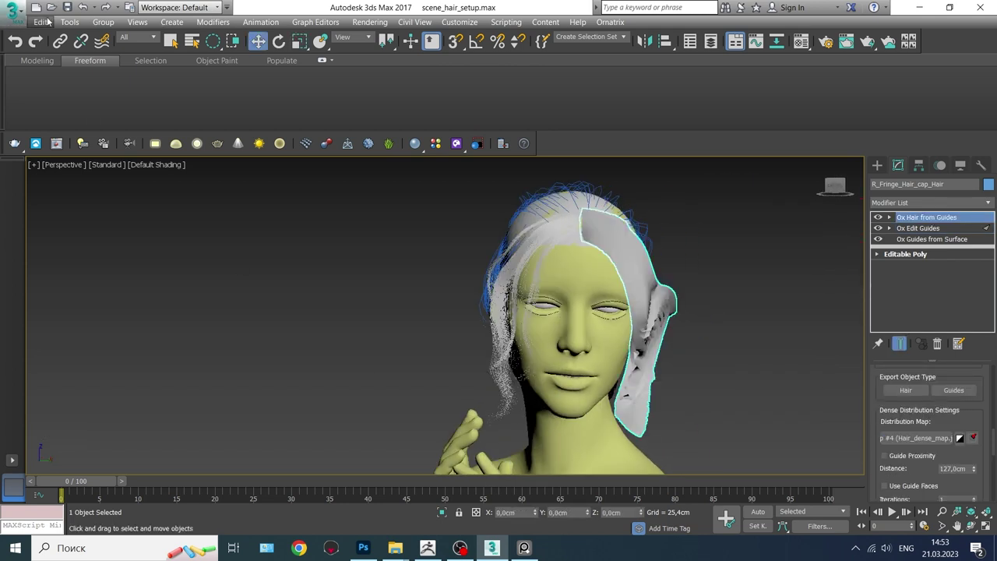
pyautogui.click(931, 202)
pyautogui.scroll(-10, 919, 328)
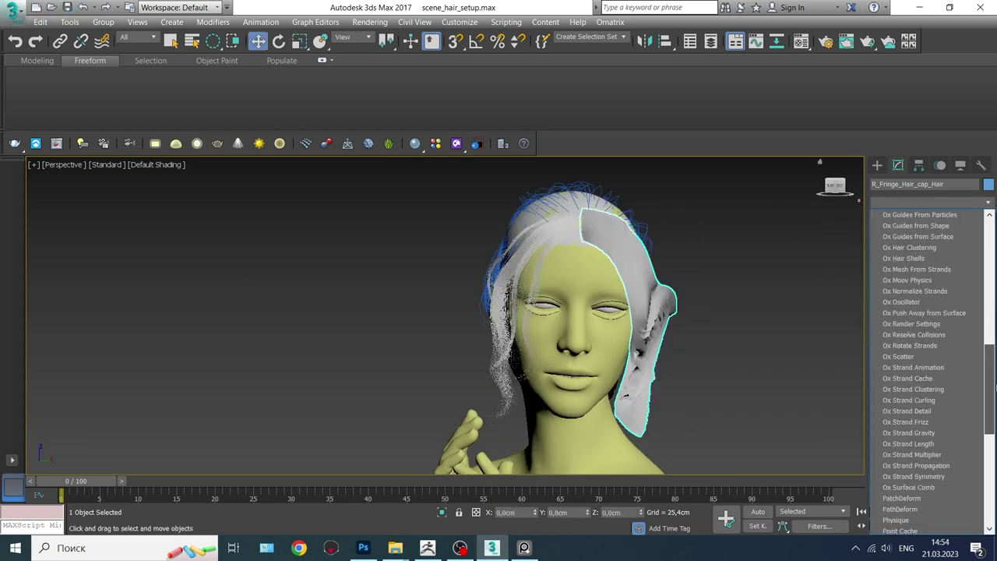
pyautogui.click(915, 323)
# In Ox Hair from Guides, enable Auto-Part Hair with an angle threshold of 0,95.
pyautogui.keyDown('alt'); pyautogui.moveTo(723, 407); pyautogui.dragTo(779, 405, button='middle'); pyautogui.keyUp('alt')
pyautogui.click(926, 227)
pyautogui.scroll(-3, 910, 472)
pyautogui.scroll(-3, 910, 472)
pyautogui.scroll(-3, 904, 460)
pyautogui.scroll(-3, 897, 444)
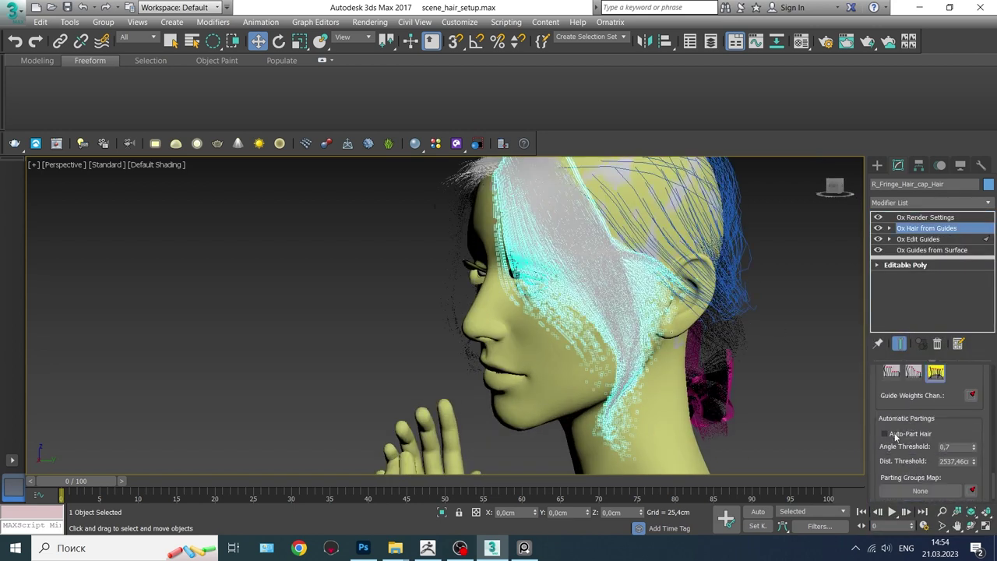
pyautogui.write('0,95')
pyautogui.press('Return')
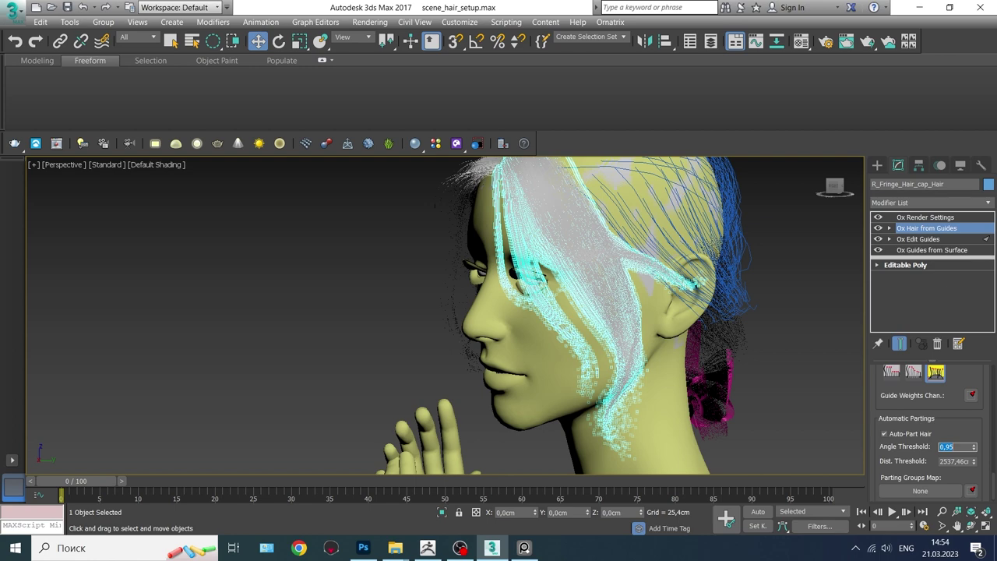
# Switch Strand Interpolation to the third mode and inspect the fringe result.
pyautogui.scroll(-2, 931, 437)
pyautogui.keyDown('alt'); pyautogui.moveTo(849, 389); pyautogui.dragTo(751, 388, button='middle'); pyautogui.keyUp('alt')
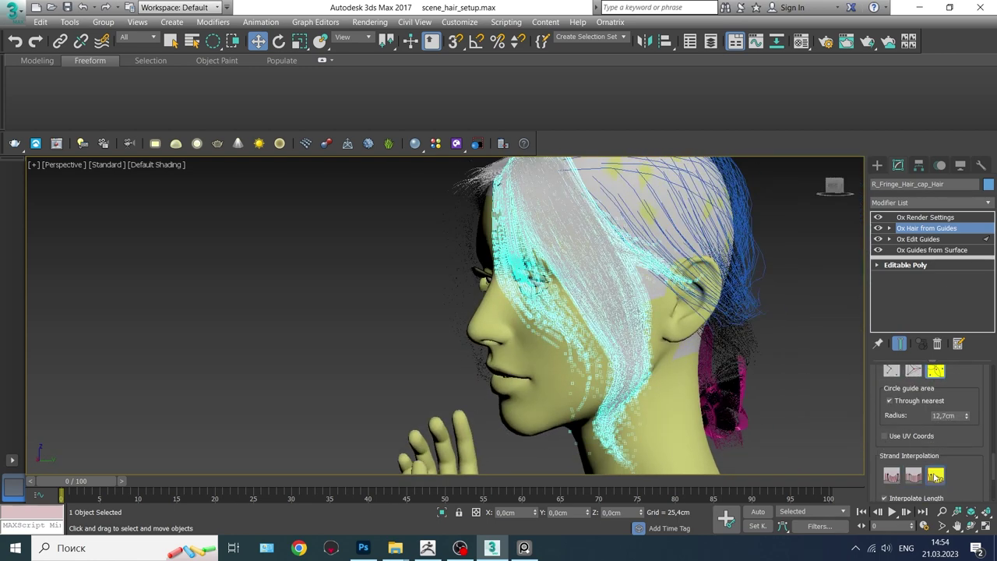
pyautogui.scroll(-3, 942, 468)
pyautogui.scroll(2, 919, 420)
pyautogui.click(892, 423)
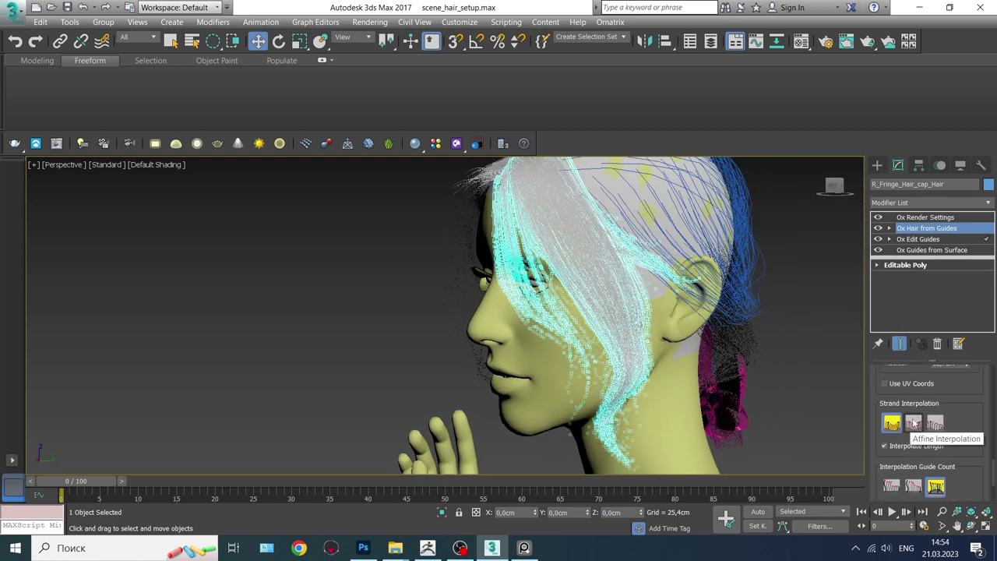
pyautogui.click(935, 423)
pyautogui.keyDown('alt'); pyautogui.moveTo(740, 358); pyautogui.dragTo(731, 359, button='middle'); pyautogui.keyUp('alt')
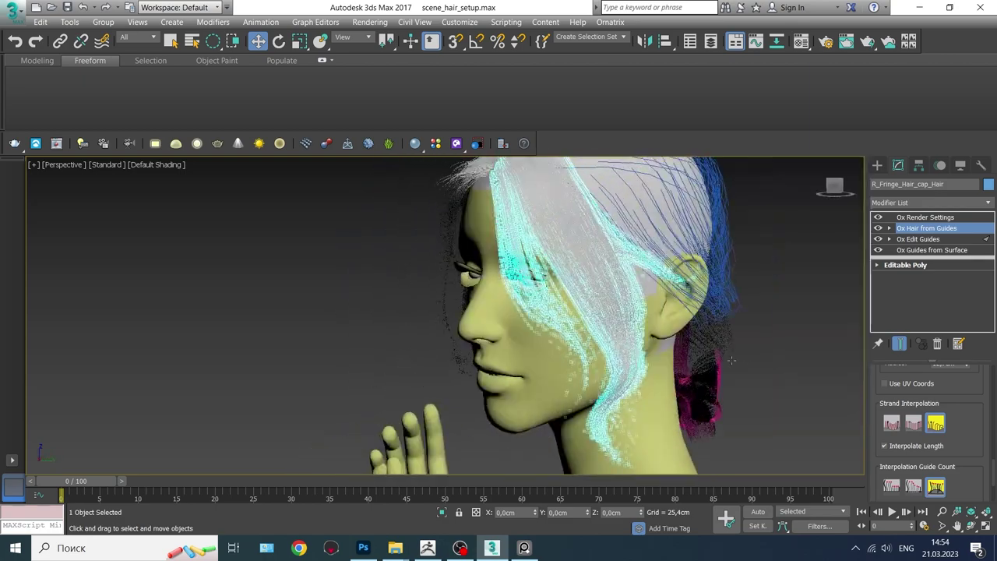
pyautogui.scroll(2, 931, 420)
pyautogui.keyDown('alt'); pyautogui.moveTo(701, 397); pyautogui.dragTo(674, 417, button='middle'); pyautogui.keyUp('alt')
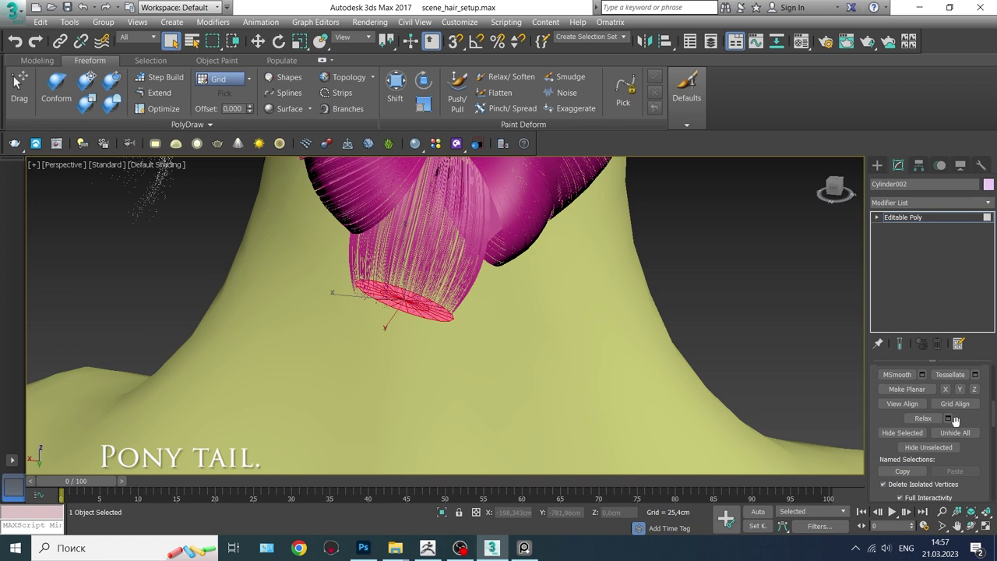
pyautogui.scroll(3, 956, 421)
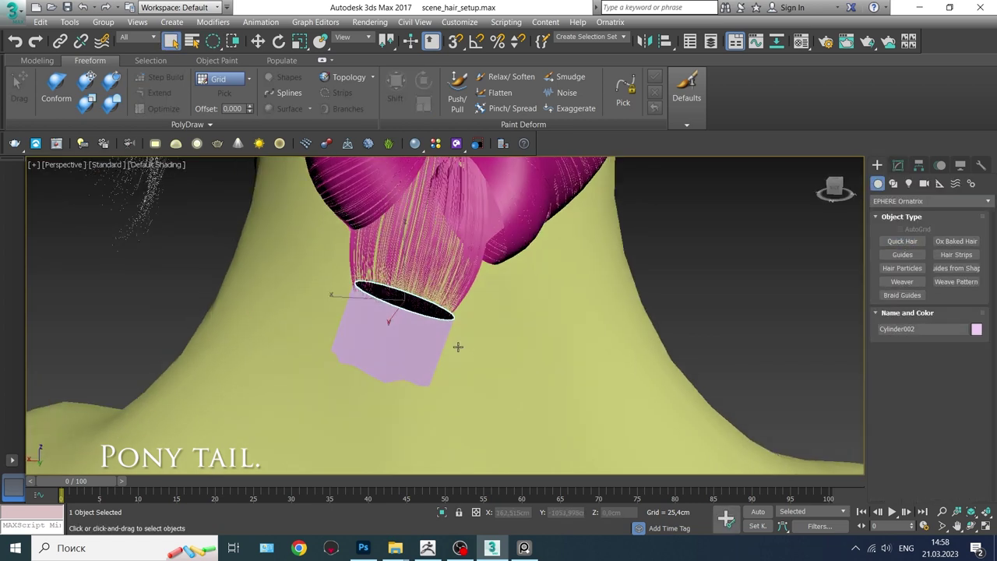
# Grow Quick Hair on the pink ponytail strip and lengthen its guides to 772.925 cm.
pyautogui.click(902, 241)
pyautogui.click(931, 239)
pyautogui.moveTo(973, 421); pyautogui.dragTo(973, 328)
pyautogui.scroll(-3, 538, 265)
pyautogui.scroll(-5, 538, 265)
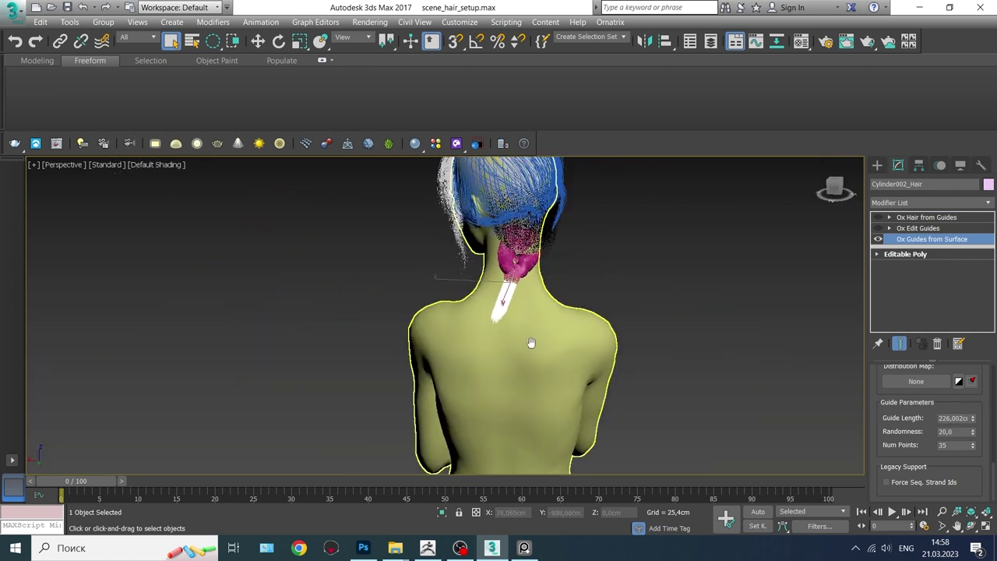
pyautogui.keyDown('alt'); pyautogui.moveTo(529, 345); pyautogui.dragTo(707, 355, button='middle'); pyautogui.keyUp('alt')
pyautogui.keyDown('alt'); pyautogui.moveTo(6, 358); pyautogui.dragTo(234, 357, button='middle'); pyautogui.keyUp('alt')
# Select Ox Edit Guides on the ponytail hair and choose the Move brush.
pyautogui.moveTo(973, 421); pyautogui.dragTo(965, 448)
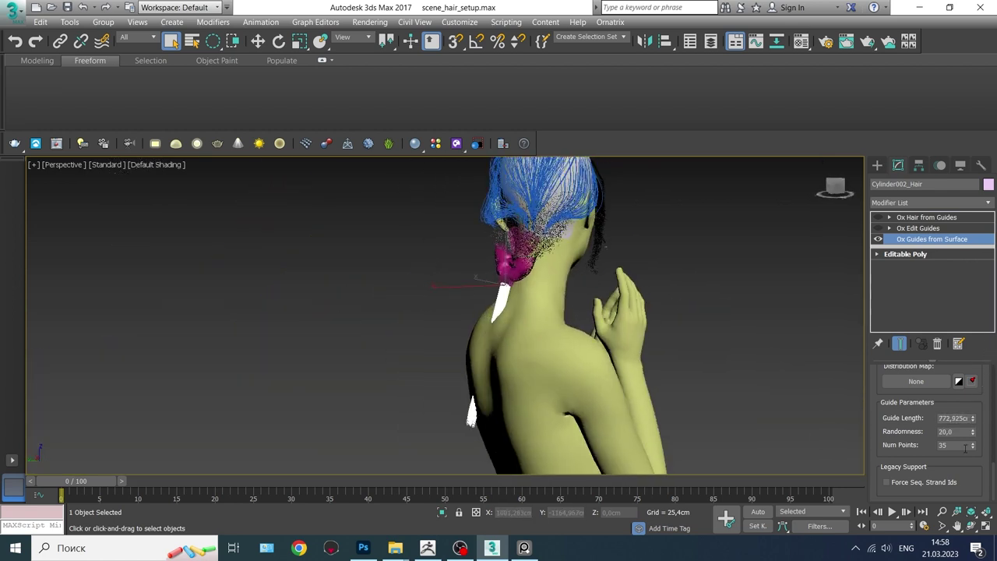
pyautogui.keyDown('alt'); pyautogui.moveTo(545, 328); pyautogui.dragTo(701, 327, button='middle'); pyautogui.keyUp('alt')
pyautogui.click(917, 228)
pyautogui.moveTo(545, 327)
pyautogui.keyDown('alt'); pyautogui.mouseDown(button='middle')
pyautogui.moveTo(623, 327)
pyautogui.moveTo(589, 394)
pyautogui.moveTo(445, 440)
pyautogui.moveTo(556, 444)
pyautogui.moveTo(665, 395)
pyautogui.mouseUp(button='middle'); pyautogui.keyUp('alt')
pyautogui.scroll(-3, 982, 423)
pyautogui.click(914, 410)
# Frame the long ponytail guides from the back and side, ready for the Move brush.
pyautogui.scroll(5, 465, 447)
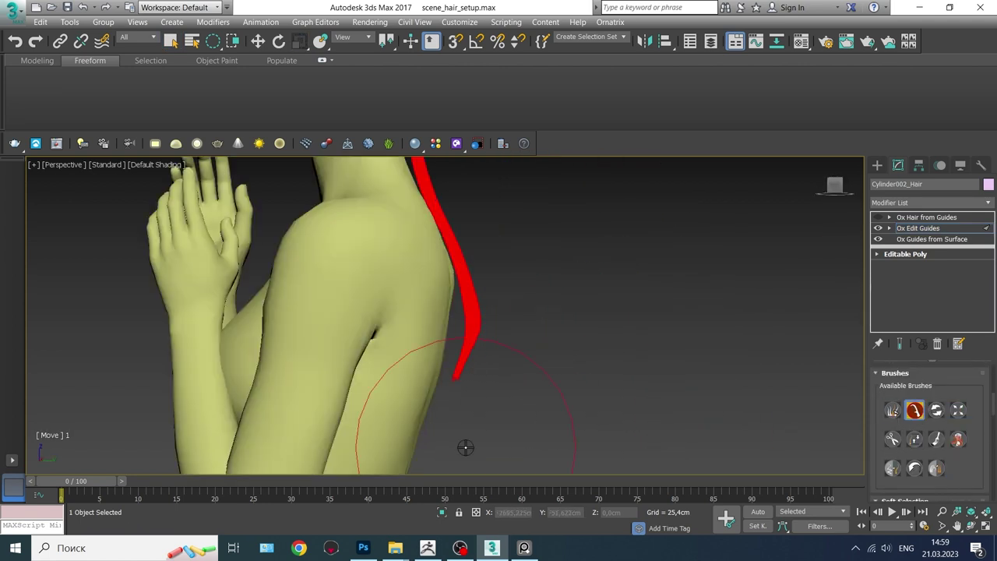
pyautogui.moveTo(465, 447); pyautogui.dragTo(576, 330, button='middle')
pyautogui.moveTo(582, 406)
pyautogui.keyDown('alt'); pyautogui.mouseDown(button='middle')
pyautogui.moveTo(565, 314)
pyautogui.moveTo(446, 260)
pyautogui.mouseUp(button='middle'); pyautogui.keyUp('alt')
pyautogui.press('q')
pyautogui.press('w')
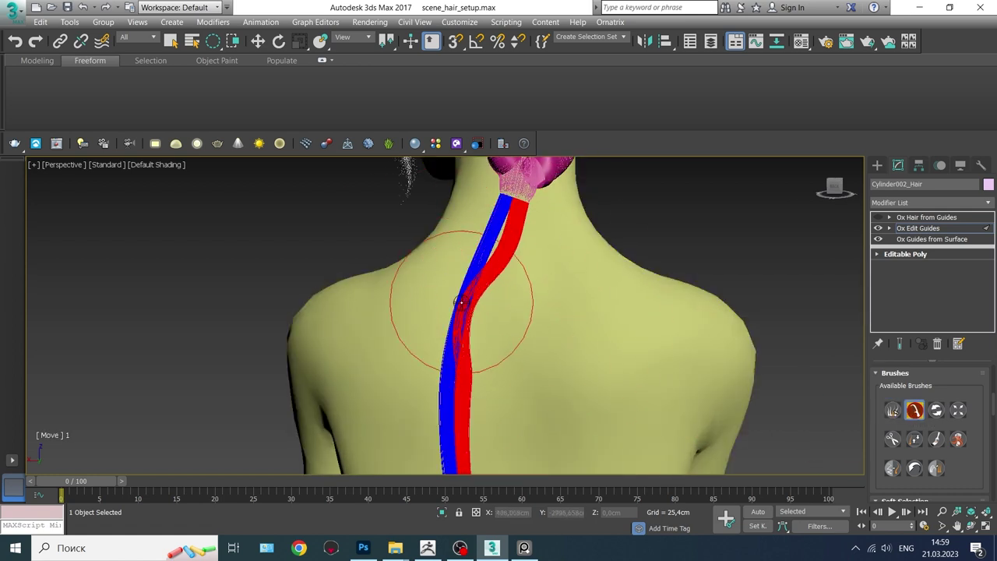
pyautogui.keyDown('alt'); pyautogui.moveTo(485, 327); pyautogui.dragTo(458, 344, button='middle'); pyautogui.keyUp('alt')
pyautogui.moveTo(530, 236)
pyautogui.keyDown('alt'); pyautogui.mouseDown(button='middle')
pyautogui.moveTo(537, 312)
pyautogui.moveTo(498, 296)
pyautogui.mouseUp(button='middle'); pyautogui.keyUp('alt')
pyautogui.scroll(-5, 927, 419)
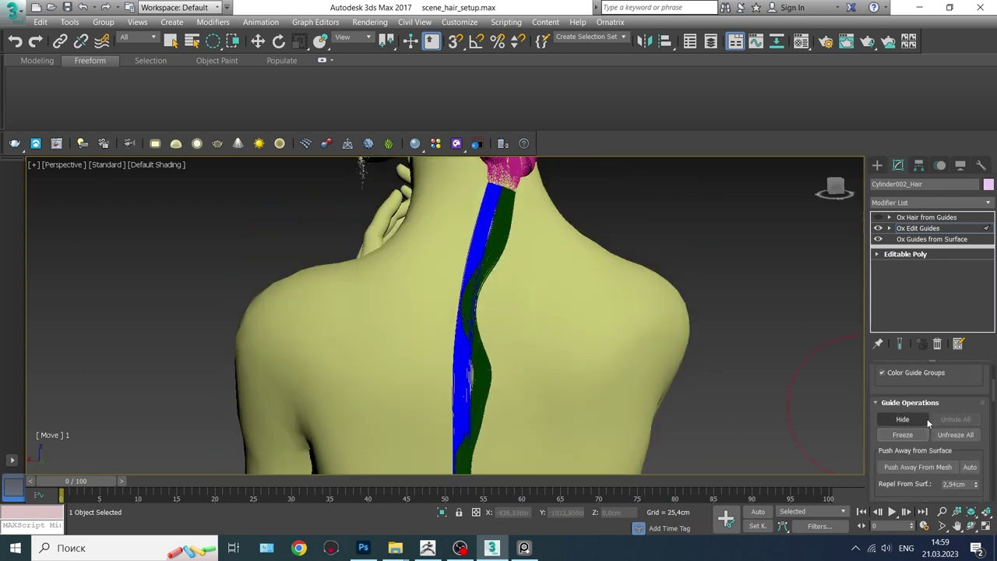
pyautogui.scroll(5, 927, 418)
pyautogui.moveTo(474, 356)
pyautogui.keyDown('alt'); pyautogui.mouseDown(button='middle')
pyautogui.moveTo(474, 249)
pyautogui.moveTo(545, 244)
pyautogui.moveTo(452, 296)
pyautogui.moveTo(472, 341)
pyautogui.mouseUp(button='middle'); pyautogui.keyUp('alt')
pyautogui.moveTo(497, 245)
pyautogui.keyDown('alt'); pyautogui.mouseDown(button='middle')
pyautogui.moveTo(571, 298)
pyautogui.moveTo(480, 269)
pyautogui.moveTo(467, 312)
pyautogui.moveTo(536, 287)
pyautogui.moveTo(646, 303)
pyautogui.moveTo(526, 292)
pyautogui.moveTo(434, 211)
pyautogui.moveTo(468, 266)
pyautogui.mouseUp(button='middle'); pyautogui.keyUp('alt')
# Bend the ponytail guides into twisting, wavy strands running down the back.
pyautogui.moveTo(494, 419)
pyautogui.keyDown('alt'); pyautogui.mouseDown(button='middle')
pyautogui.moveTo(525, 427)
pyautogui.moveTo(478, 329)
pyautogui.mouseUp(button='middle'); pyautogui.keyUp('alt')
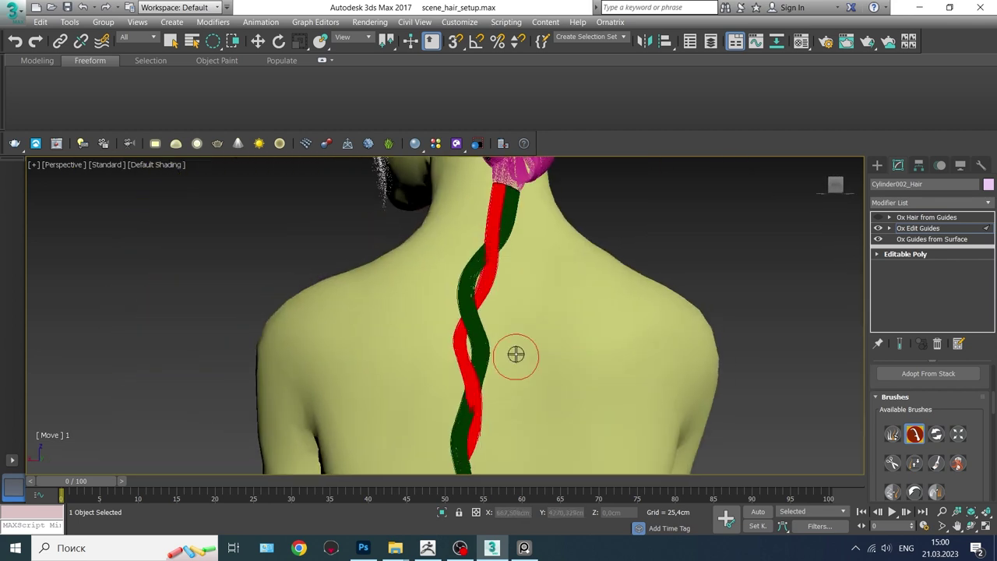
pyautogui.moveTo(451, 267)
pyautogui.keyDown('alt'); pyautogui.mouseDown(button='middle')
pyautogui.moveTo(556, 355)
pyautogui.moveTo(366, 335)
pyautogui.moveTo(638, 335)
pyautogui.moveTo(595, 309)
pyautogui.moveTo(568, 261)
pyautogui.moveTo(583, 289)
pyautogui.moveTo(561, 268)
pyautogui.mouseUp(button='middle'); pyautogui.keyUp('alt')
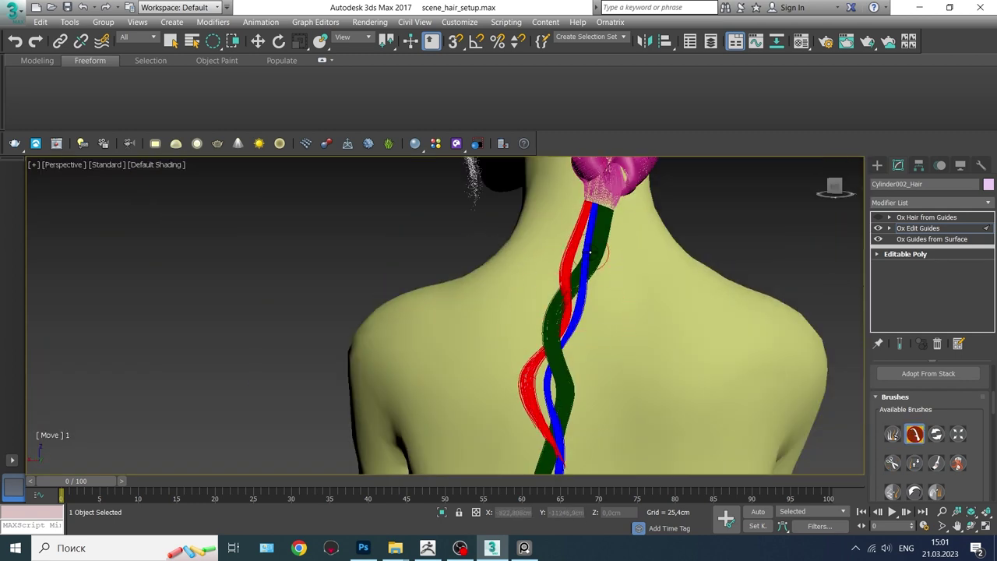
pyautogui.moveTo(536, 423)
pyautogui.keyDown('alt'); pyautogui.mouseDown(button='middle')
pyautogui.moveTo(626, 358)
pyautogui.moveTo(701, 366)
pyautogui.mouseUp(button='middle'); pyautogui.keyUp('alt')
pyautogui.scroll(-3, 947, 399)
pyautogui.scroll(-3, 947, 399)
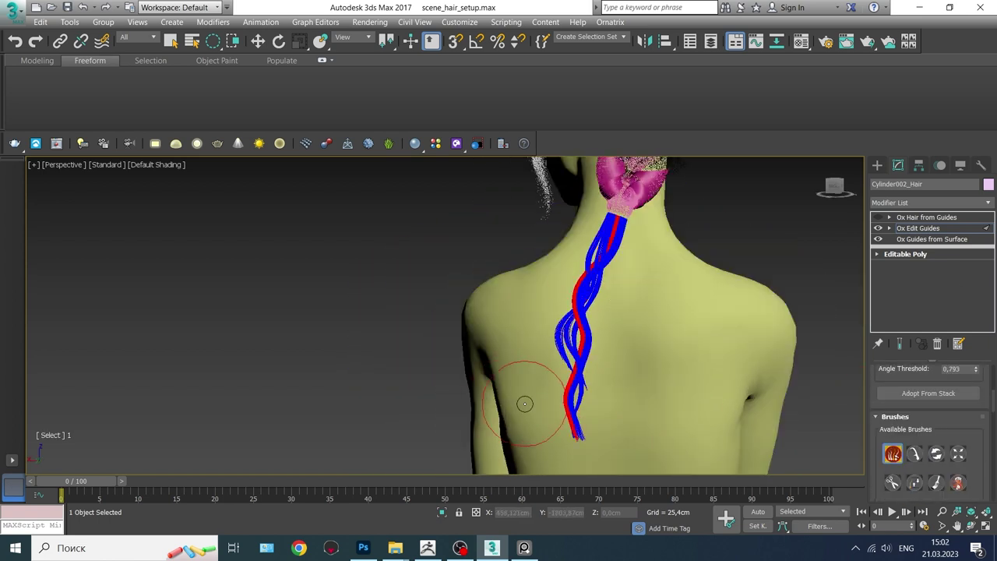
pyautogui.moveTo(573, 300)
pyautogui.keyDown('alt'); pyautogui.mouseDown(button='middle')
pyautogui.moveTo(685, 382)
pyautogui.moveTo(612, 385)
pyautogui.moveTo(545, 289)
pyautogui.mouseUp(button='middle'); pyautogui.keyUp('alt')
pyautogui.press('q')
pyautogui.scroll(4, 639, 267)
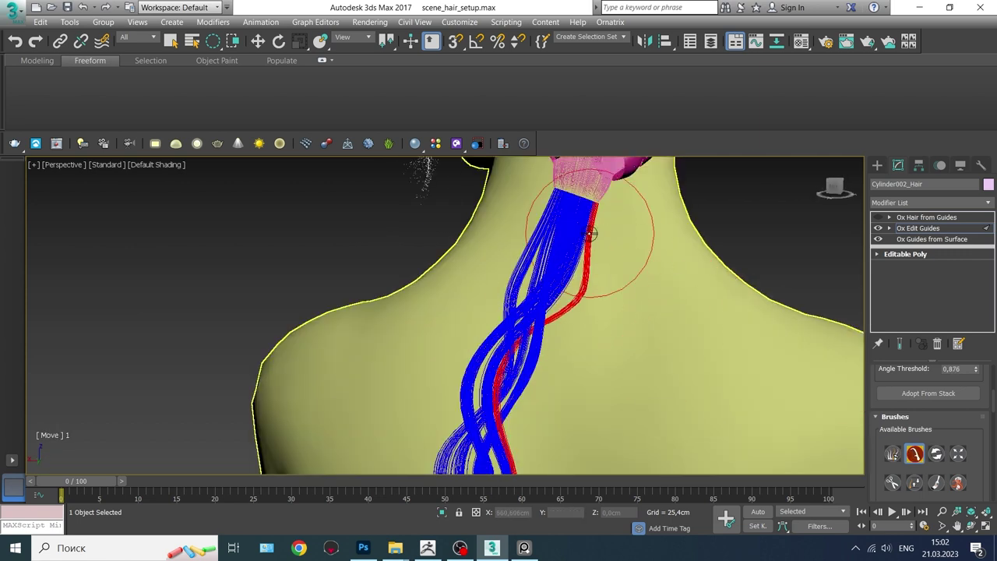
pyautogui.scroll(-5, 595, 304)
# Add Ox Render Settings to the ponytail's Cylinder002_Hair.
pyautogui.press('c')
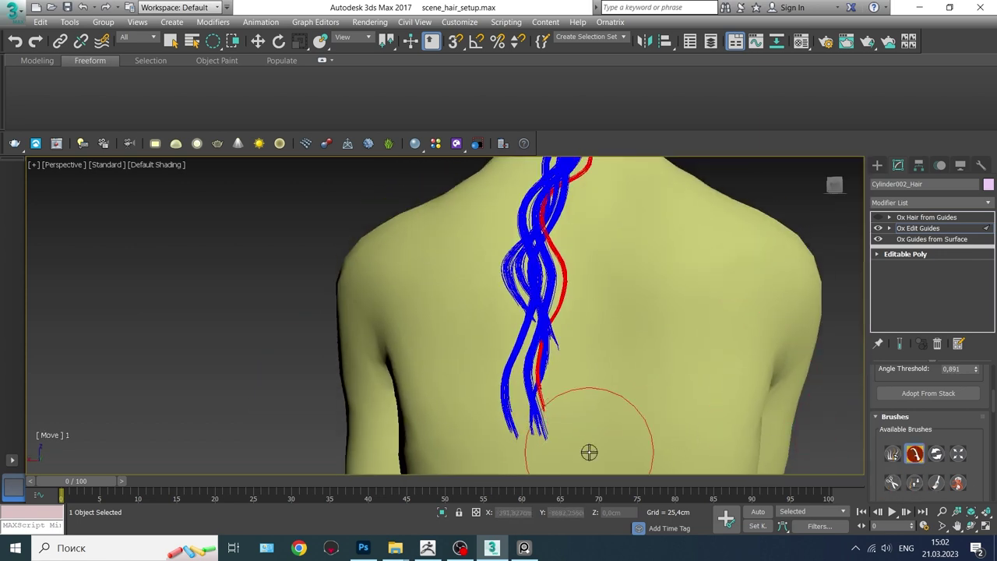
pyautogui.click(919, 217)
pyautogui.click(931, 203)
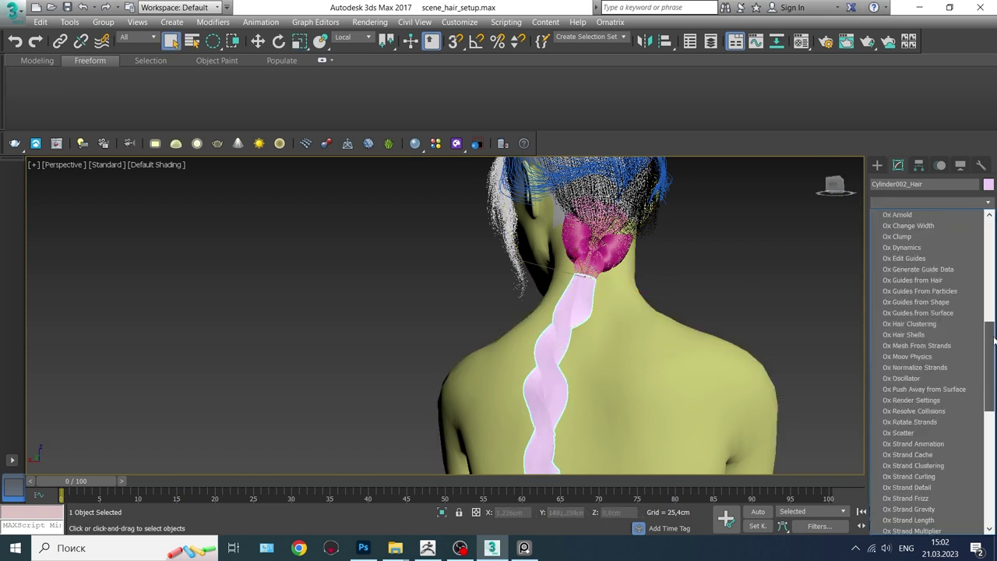
pyautogui.click(911, 399)
pyautogui.moveTo(719, 314)
pyautogui.keyDown('alt'); pyautogui.mouseDown(button='middle')
pyautogui.moveTo(516, 301)
pyautogui.moveTo(701, 351)
pyautogui.mouseUp(button='middle'); pyautogui.keyUp('alt')
pyautogui.scroll(-3, 935, 420)
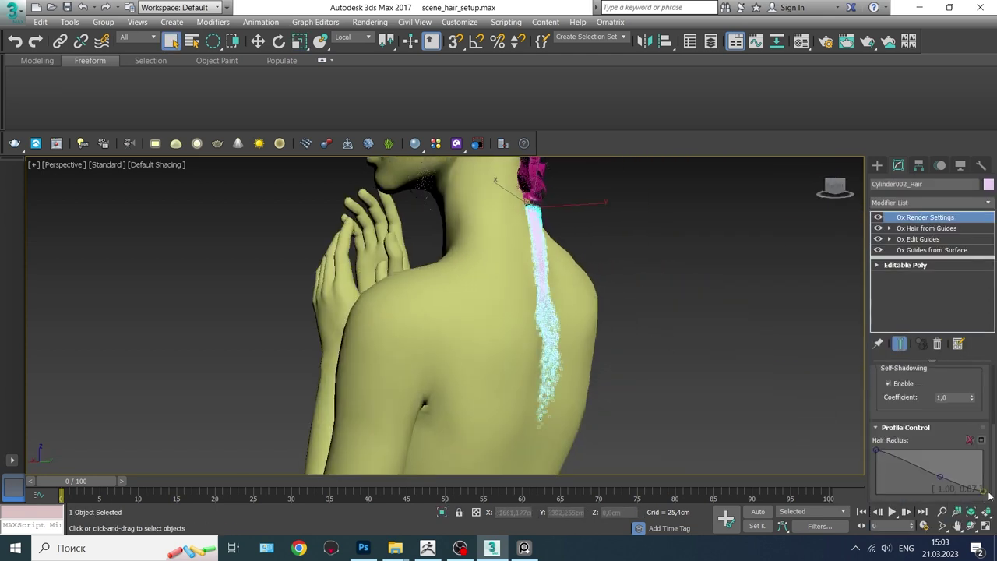
# Select Major_hair_cap_Hair from the back, re-enable Ox Hair from Guides, and list the Ox modifiers.
pyautogui.keyDown('alt'); pyautogui.moveTo(586, 385); pyautogui.dragTo(536, 262, button='middle'); pyautogui.keyUp('alt')
pyautogui.click(670, 220)
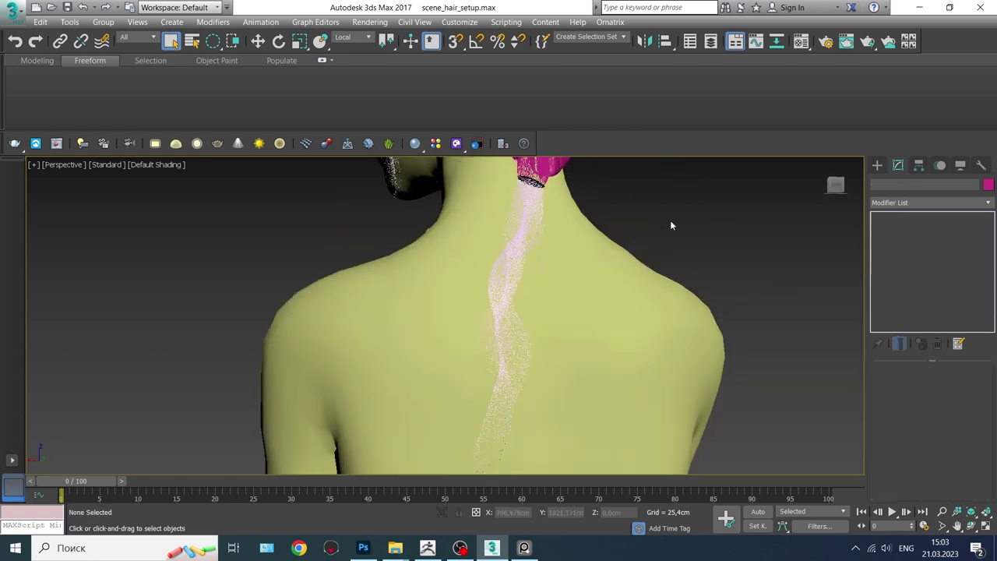
pyautogui.scroll(-3, 669, 220)
pyautogui.moveTo(394, 257); pyautogui.dragTo(527, 328, button='middle')
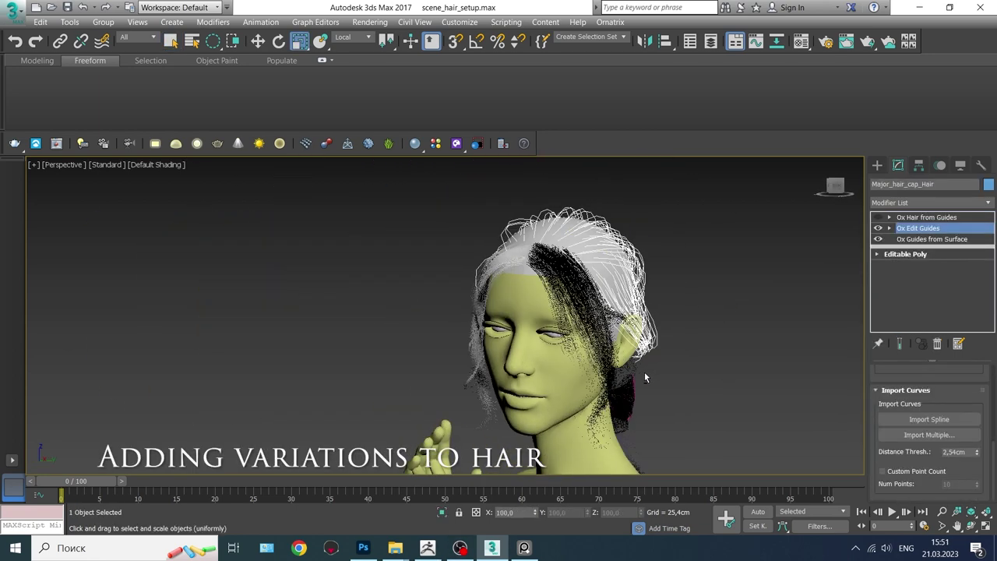
pyautogui.keyDown('alt'); pyautogui.moveTo(551, 373); pyautogui.dragTo(624, 357, button='middle'); pyautogui.keyUp('alt')
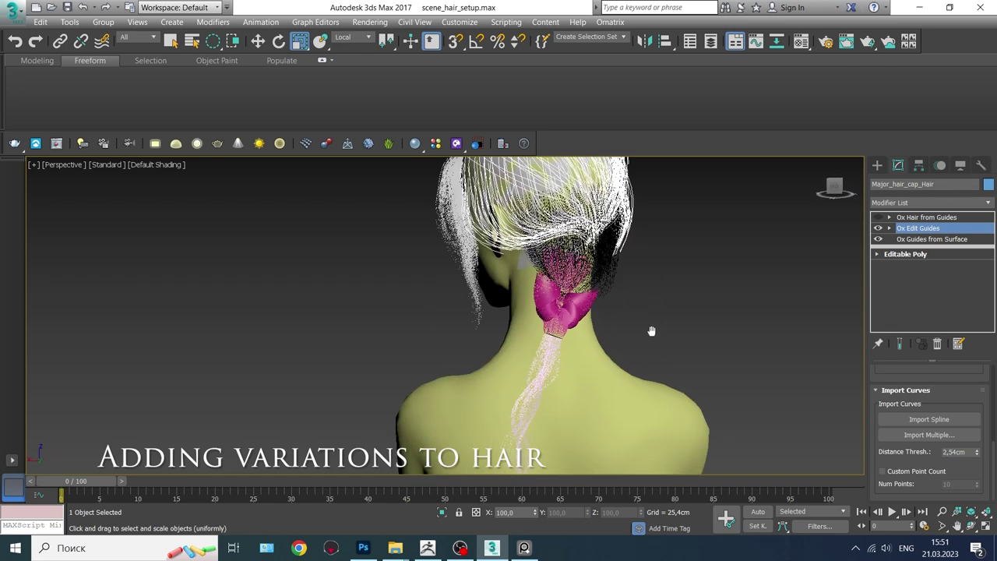
pyautogui.scroll(2, 606, 313)
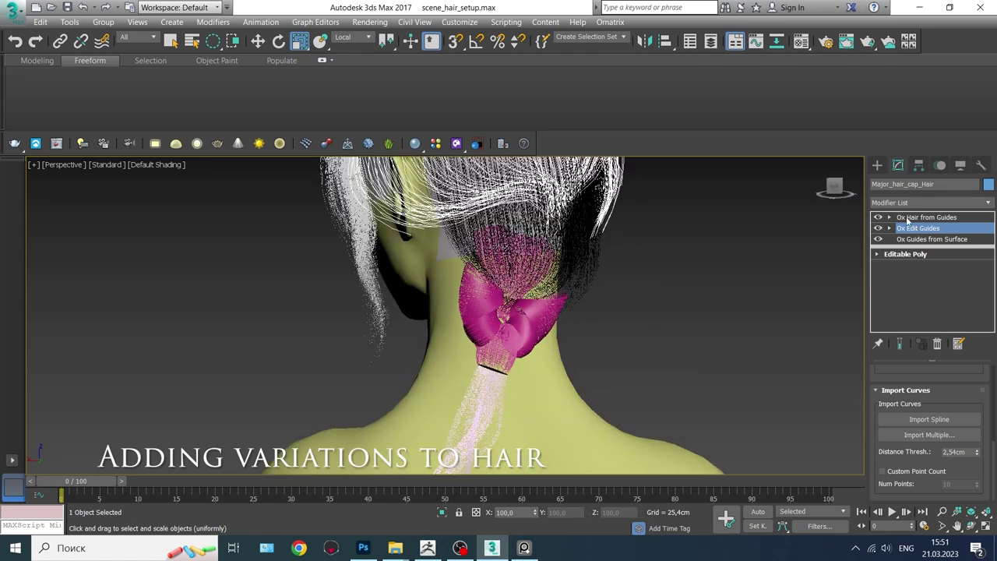
pyautogui.click(907, 218)
pyautogui.click(931, 202)
pyautogui.scroll(-5, 975, 345)
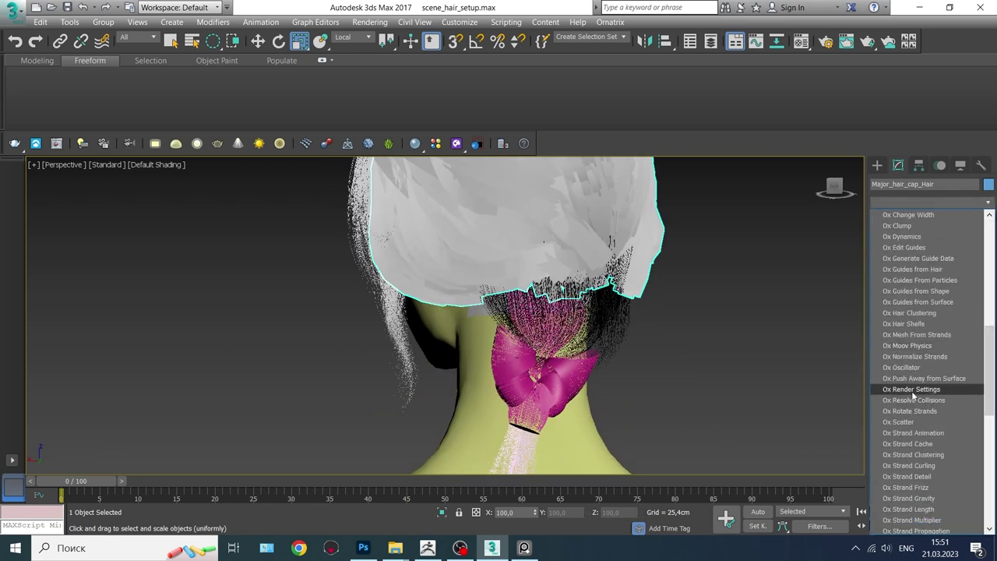
# Add Ox Render Settings to the hair cap hair and VRayOrnatrixMod to HairFromMeshStripsObject001.
pyautogui.click(912, 389)
pyautogui.click(600, 324)
pyautogui.scroll(3, 666, 345)
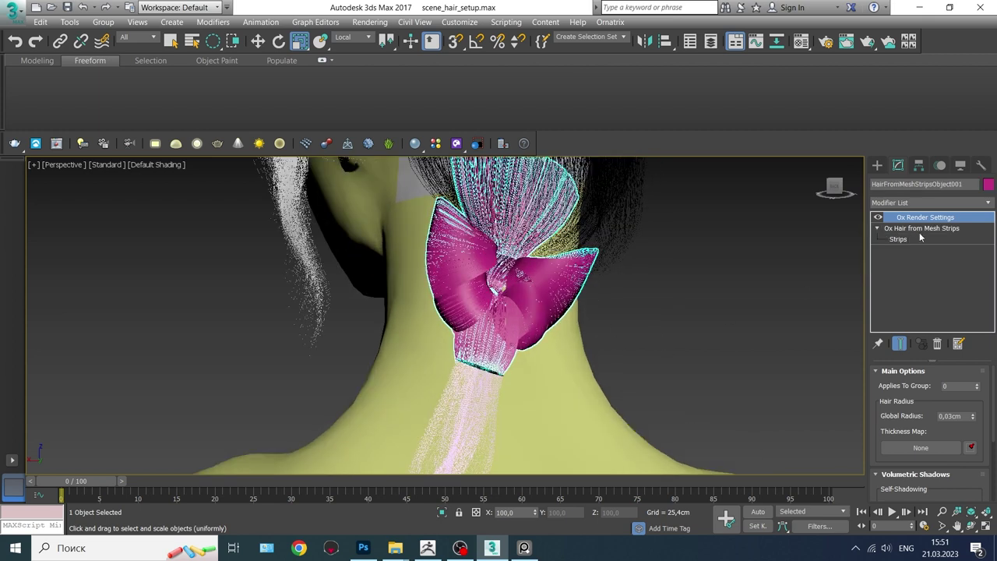
pyautogui.click(989, 202)
pyautogui.scroll(-5, 916, 409)
pyautogui.click(920, 498)
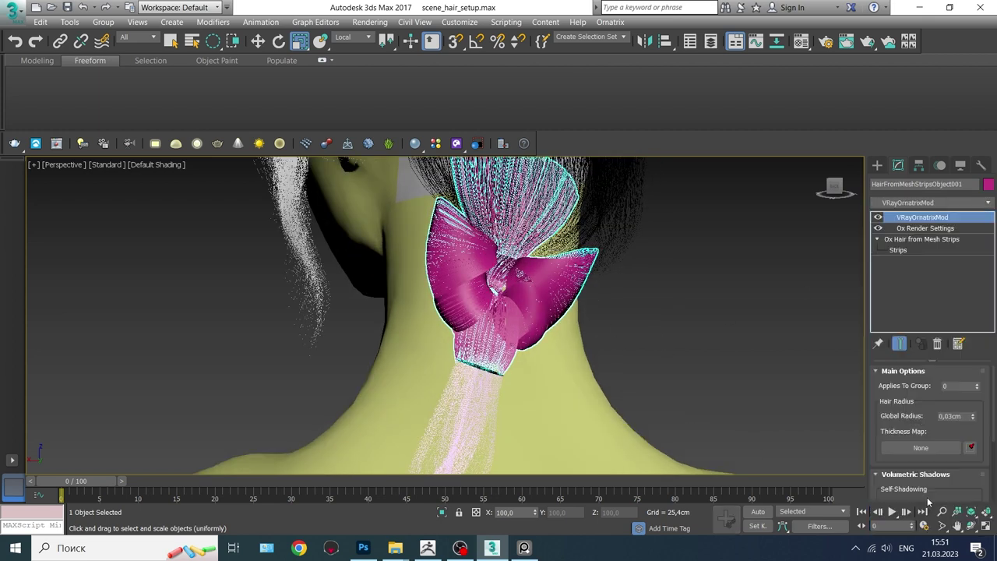
# Select Ox Hair from Mesh Strips and reopen the Modifier List.
pyautogui.click(926, 240)
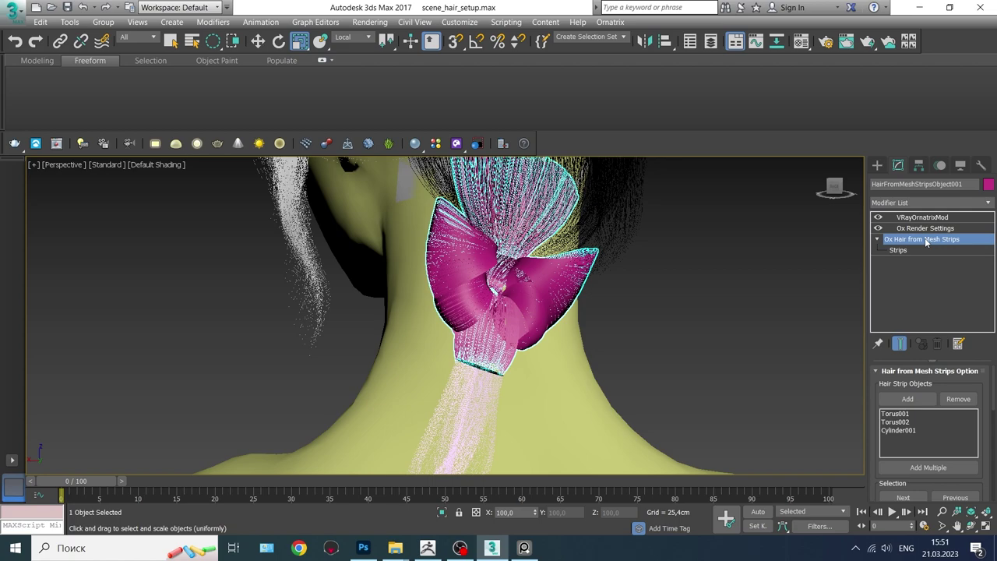
pyautogui.moveTo(638, 355)
pyautogui.keyDown('alt'); pyautogui.mouseDown(button='middle')
pyautogui.moveTo(638, 376)
pyautogui.moveTo(601, 367)
pyautogui.moveTo(609, 374)
pyautogui.mouseUp(button='middle'); pyautogui.keyUp('alt')
pyautogui.click(989, 205)
pyautogui.moveTo(985, 234)
pyautogui.mouseDown()
pyautogui.moveTo(986, 387)
pyautogui.moveTo(985, 365)
pyautogui.mouseUp()
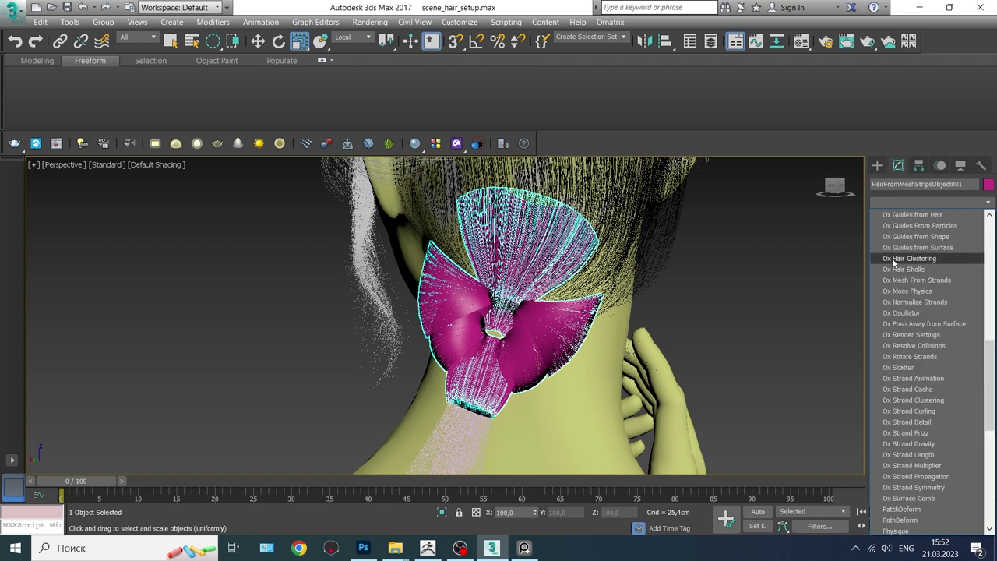
# Add Ox Hair Clustering with 100 clumps and reshape the clump Shape curve thinner.
pyautogui.click(913, 258)
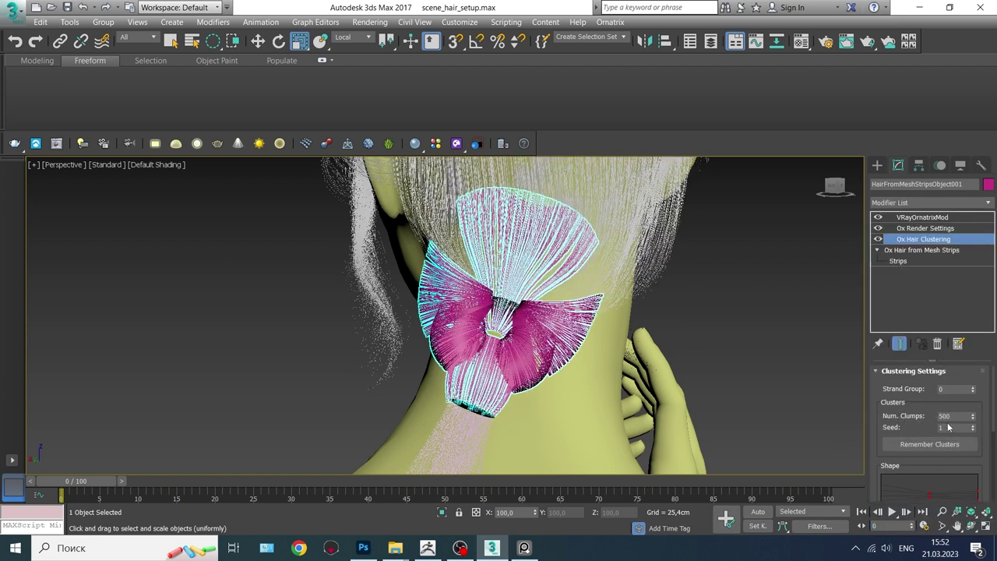
pyautogui.write('100')
pyautogui.press('Return')
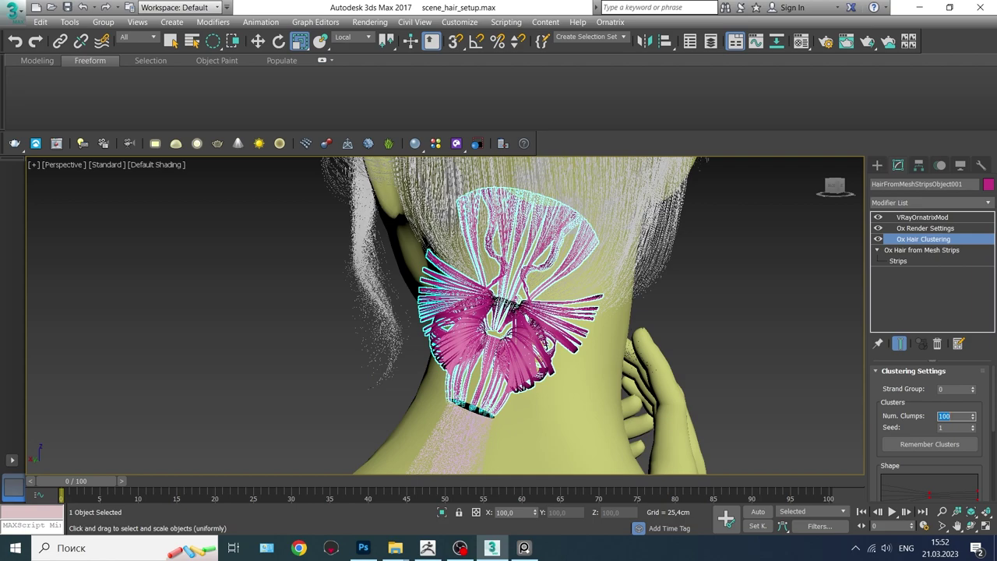
pyautogui.keyDown('alt'); pyautogui.moveTo(534, 350); pyautogui.dragTo(542, 313, button='middle'); pyautogui.keyUp('alt')
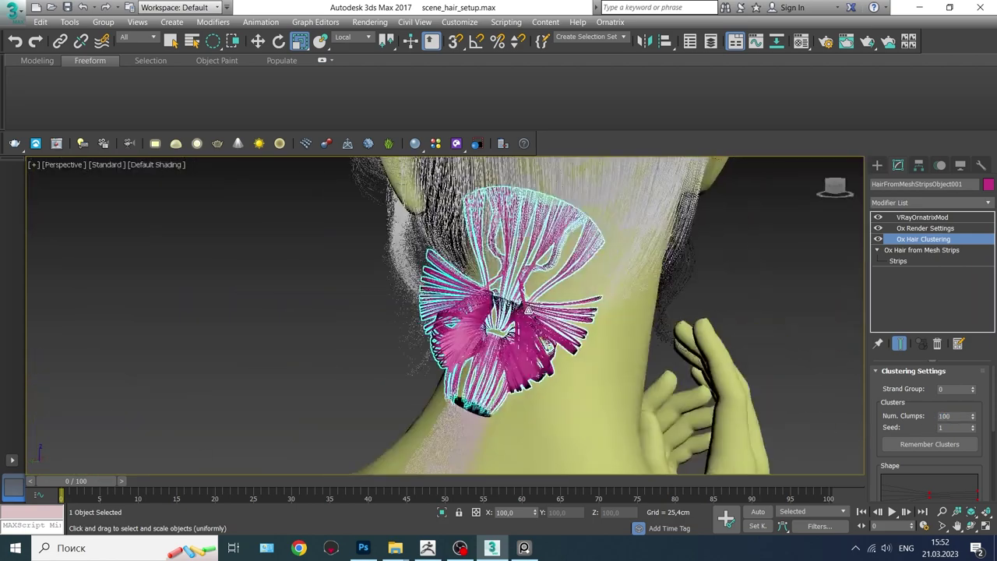
pyautogui.click(973, 430)
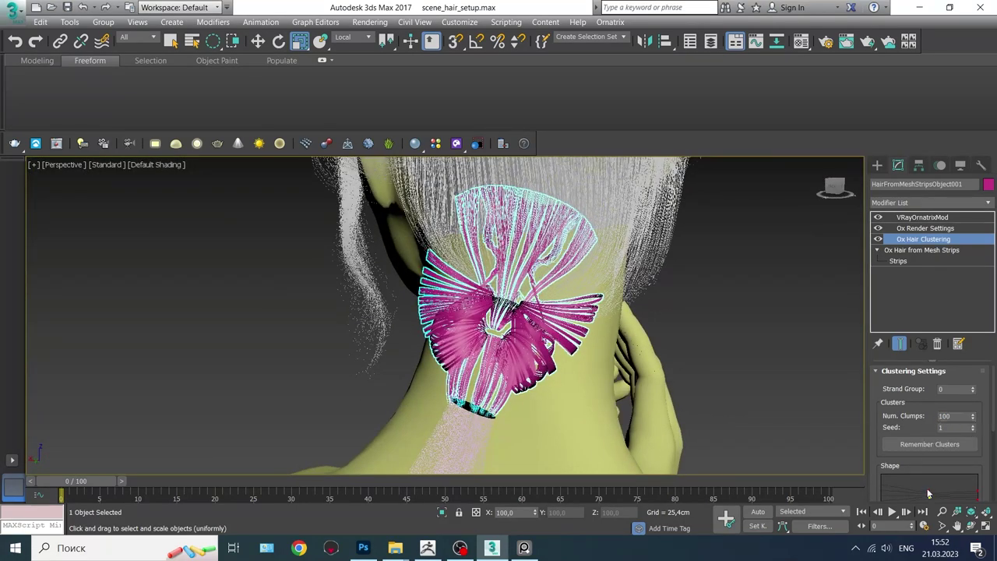
pyautogui.scroll(-3, 979, 420)
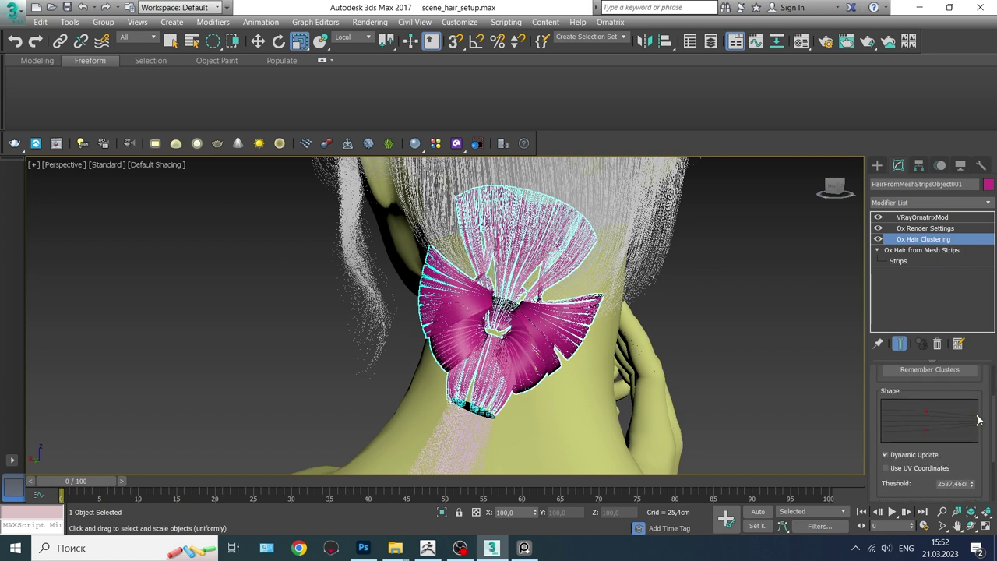
pyautogui.moveTo(980, 419); pyautogui.dragTo(737, 422)
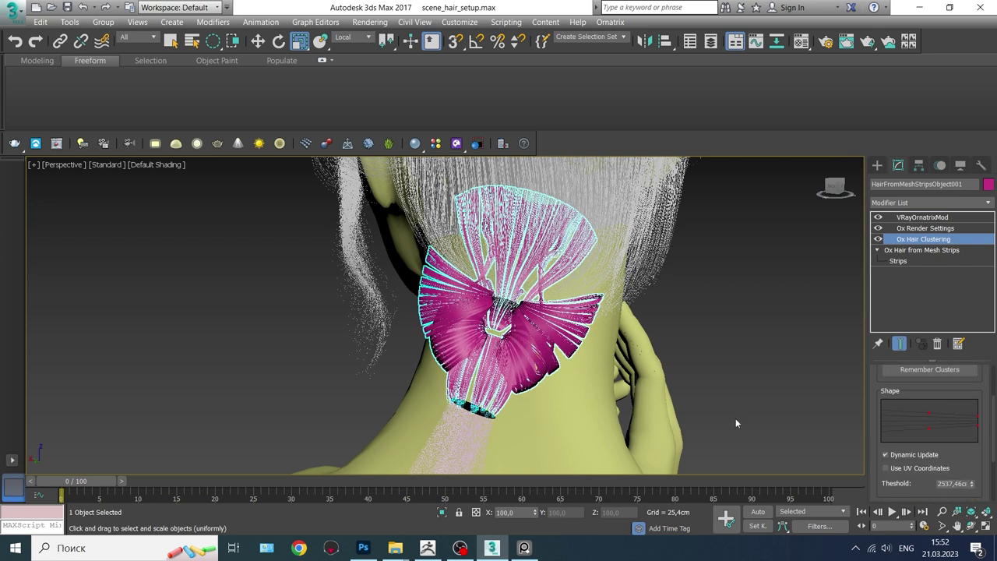
# Try adding Ox Strand Clustering to the bow hair, then delete it.
pyautogui.click(878, 239)
pyautogui.click(987, 202)
pyautogui.click(934, 232)
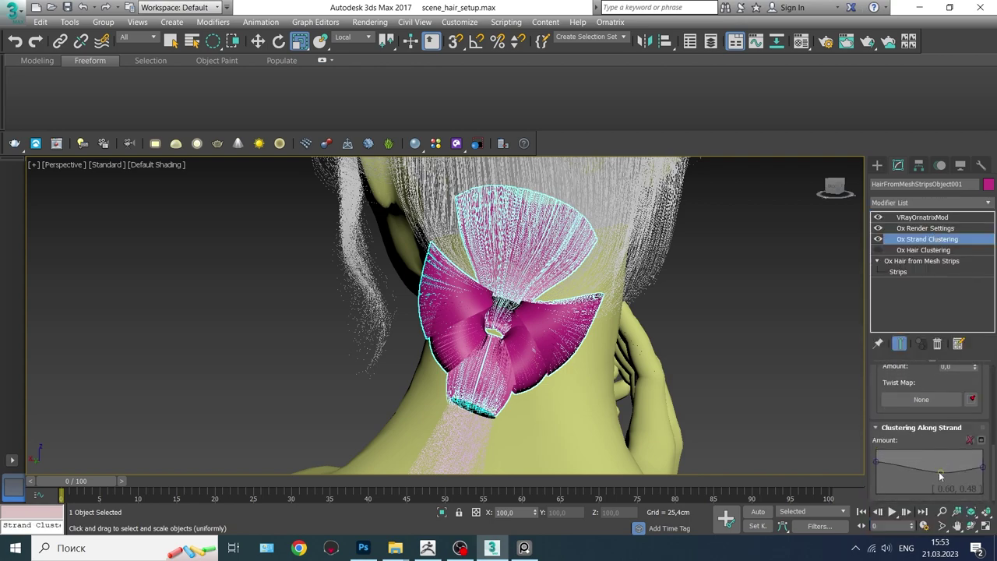
pyautogui.scroll(5, 922, 435)
pyautogui.rightClick(970, 235)
pyautogui.click(853, 258)
# Raise the hair clustering to 200 clumps and set the seed to 2.
pyautogui.moveTo(530, 351)
pyautogui.keyDown('alt'); pyautogui.mouseDown(button='middle')
pyautogui.moveTo(595, 360)
pyautogui.moveTo(620, 393)
pyautogui.mouseUp(button='middle'); pyautogui.keyUp('alt')
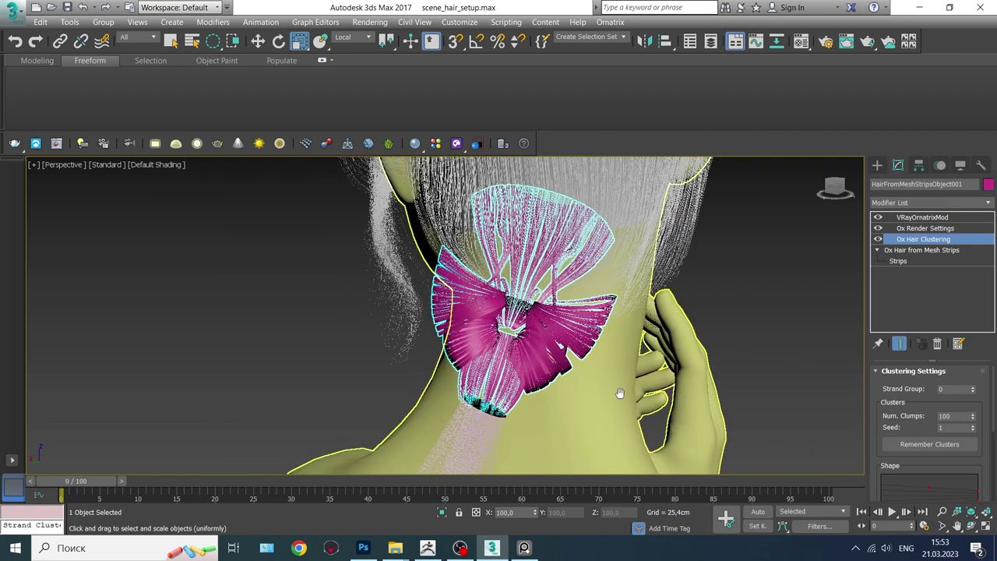
pyautogui.write('00')
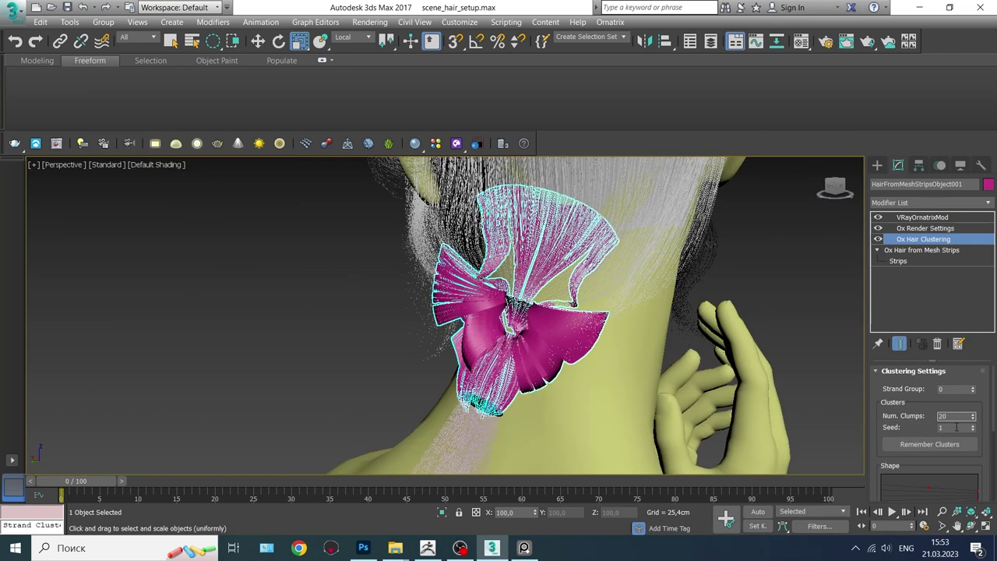
pyautogui.press('Return')
pyautogui.keyDown('alt'); pyautogui.moveTo(853, 358); pyautogui.dragTo(833, 374, button='middle'); pyautogui.keyUp('alt')
pyautogui.click(972, 424)
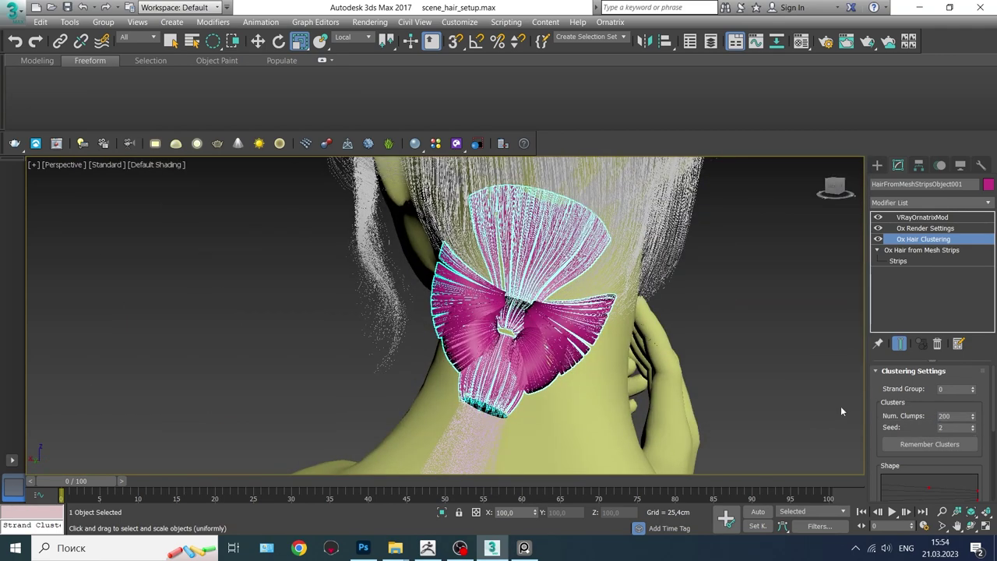
pyautogui.click(931, 202)
pyautogui.scroll(-5, 918, 425)
pyautogui.scroll(-5, 919, 425)
# Add Ox Strand Frizz and an Ox Hair Clustering layer with 70 clumps to the bow hair.
pyautogui.scroll(-3, 919, 426)
pyautogui.click(908, 432)
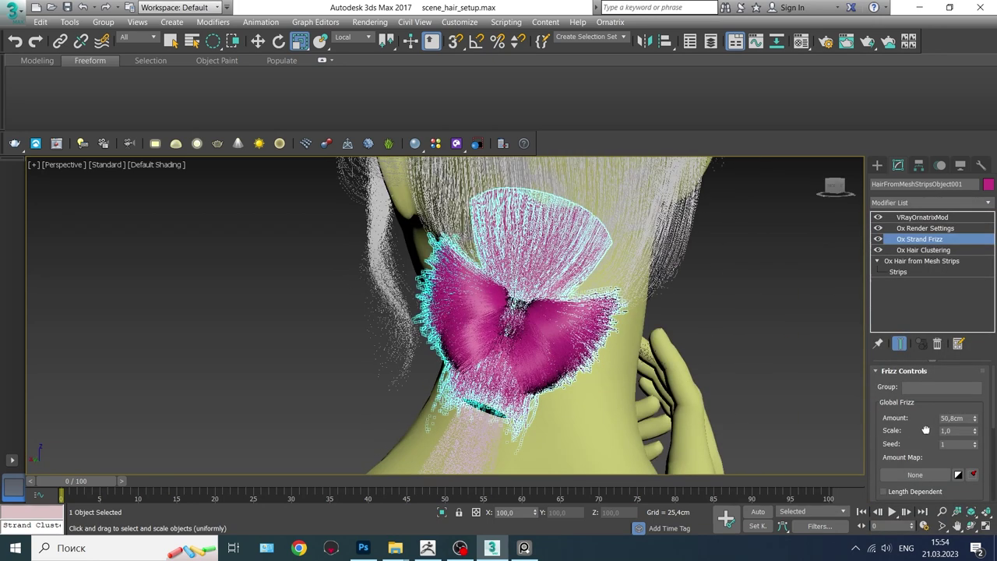
pyautogui.scroll(-3, 989, 467)
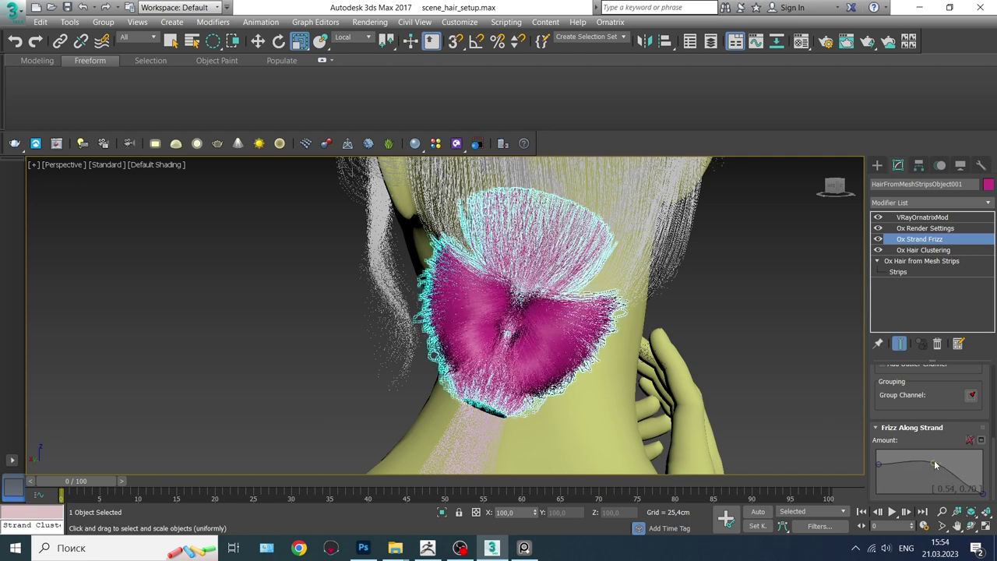
pyautogui.click(989, 203)
pyautogui.scroll(-10, 935, 389)
pyautogui.click(950, 401)
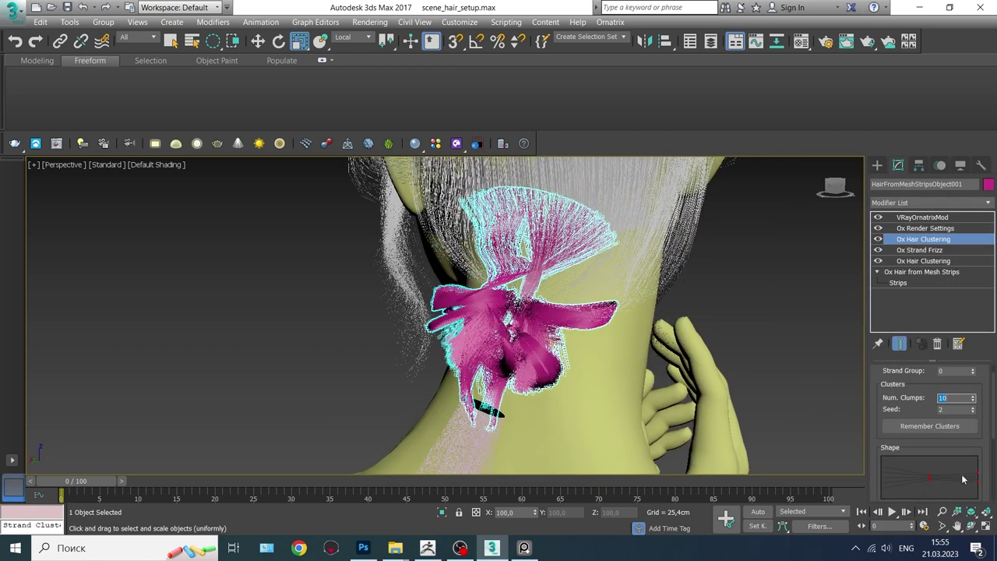
pyautogui.write('70')
pyautogui.press('Return')
# Add another Ox Strand Frizz and raise its root curve point to 0.42.
pyautogui.moveTo(645, 380)
pyautogui.keyDown('alt'); pyautogui.mouseDown(button='middle')
pyautogui.moveTo(772, 471)
pyautogui.moveTo(537, 410)
pyautogui.mouseUp(button='middle'); pyautogui.keyUp('alt')
pyautogui.scroll(-5, 900, 392)
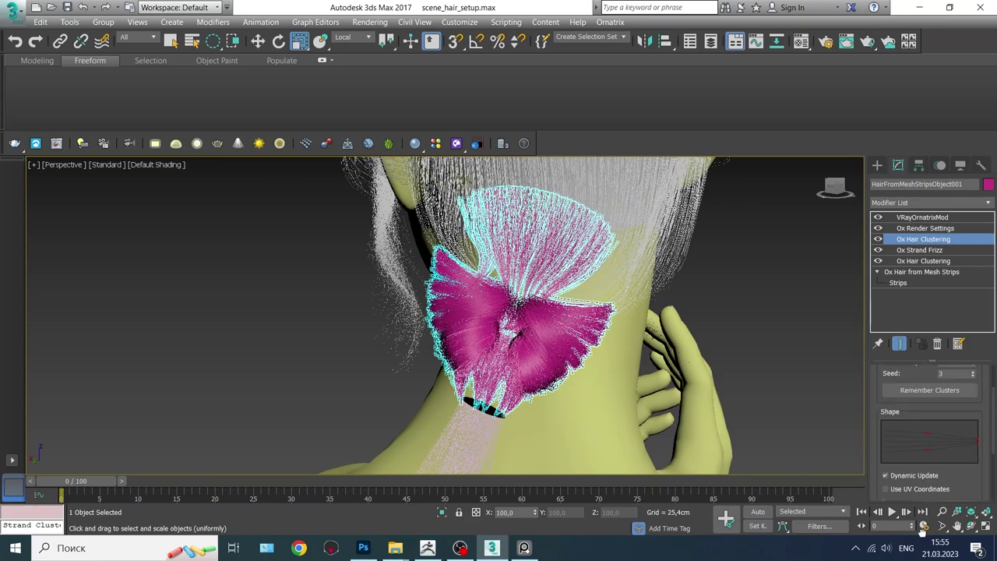
pyautogui.keyDown('alt'); pyautogui.moveTo(623, 327); pyautogui.dragTo(701, 359, button='middle'); pyautogui.keyUp('alt')
pyautogui.click(988, 203)
pyautogui.scroll(-10, 927, 350)
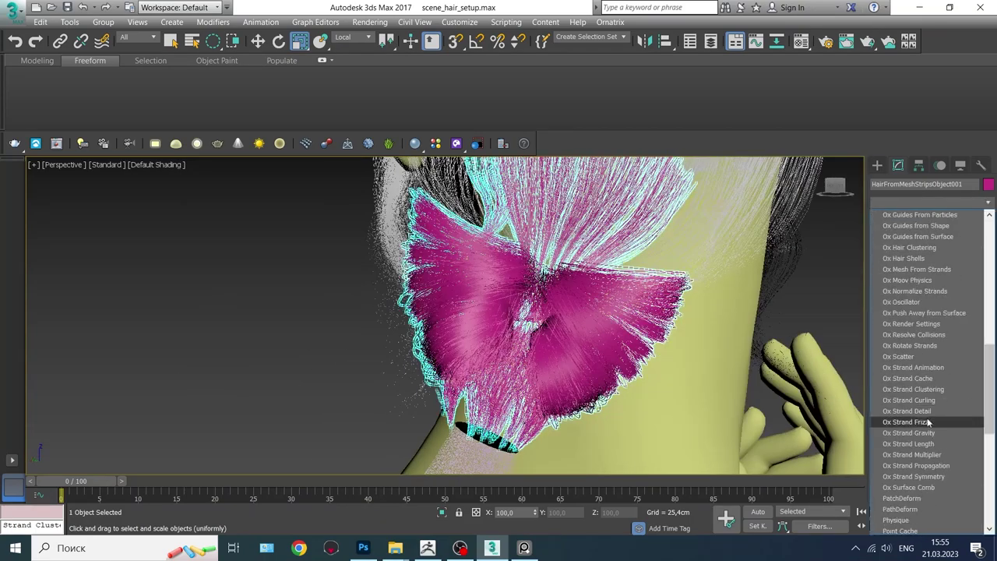
pyautogui.click(903, 407)
pyautogui.keyDown('alt'); pyautogui.moveTo(652, 383); pyautogui.dragTo(641, 390, button='middle'); pyautogui.keyUp('alt')
pyautogui.moveTo(877, 491); pyautogui.dragTo(878, 475)
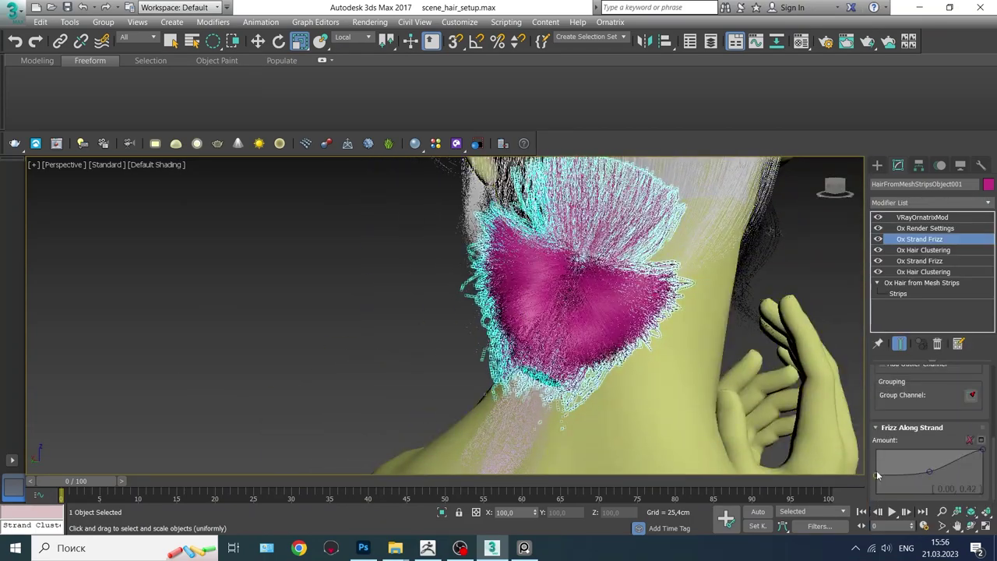
# Add a third Ox Hair Clustering with 90 clumps, seed 4, adding a clump-shape curve point.
pyautogui.keyDown('alt'); pyautogui.moveTo(778, 351); pyautogui.dragTo(764, 351, button='middle'); pyautogui.keyUp('alt')
pyautogui.click(988, 202)
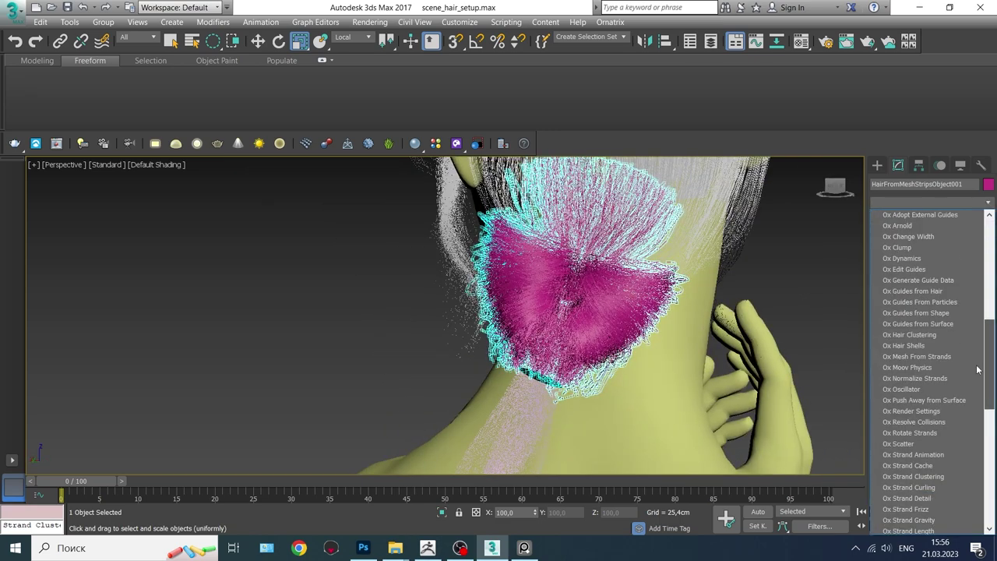
pyautogui.click(910, 334)
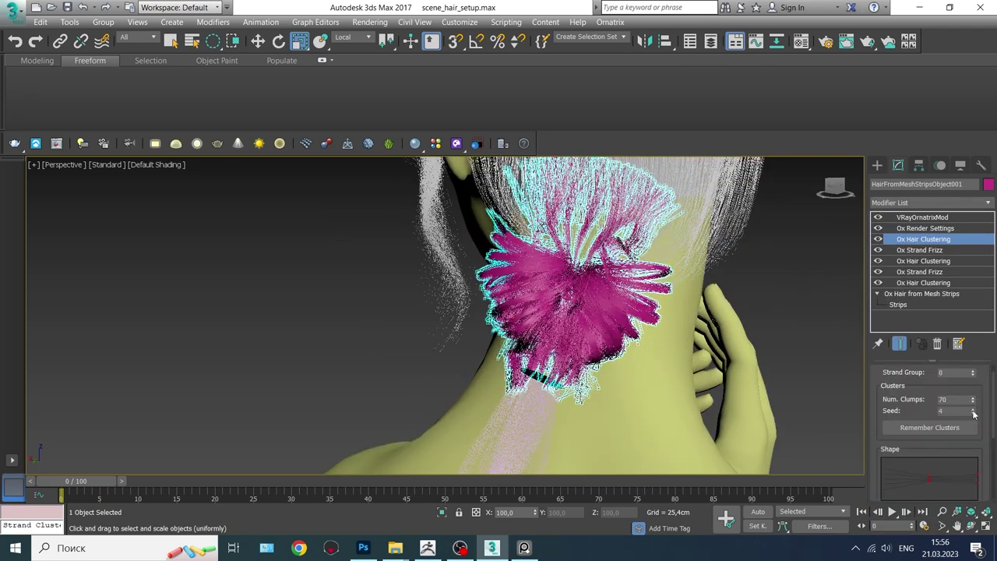
pyautogui.write('90')
pyautogui.press('Return')
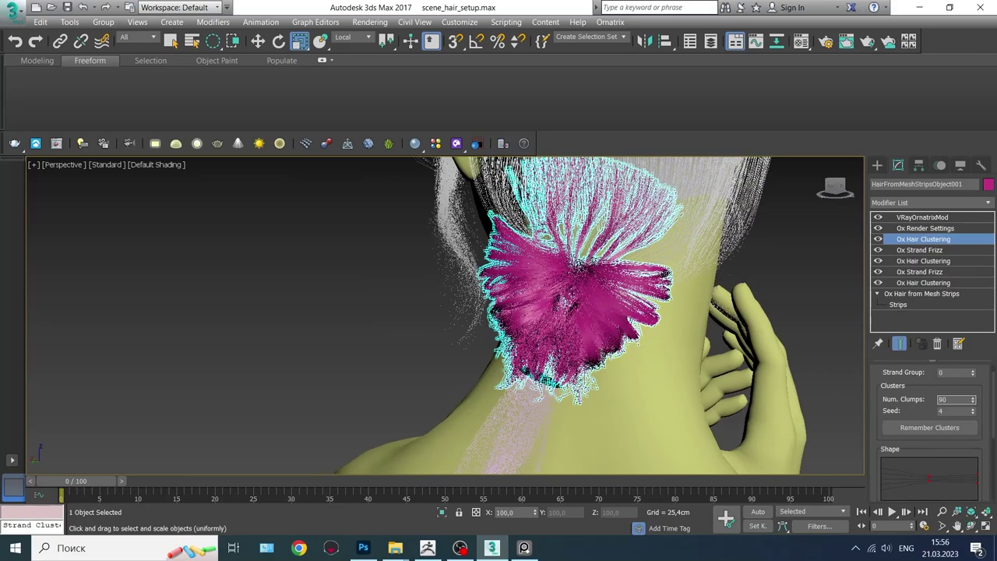
pyautogui.moveTo(978, 475); pyautogui.dragTo(983, 486)
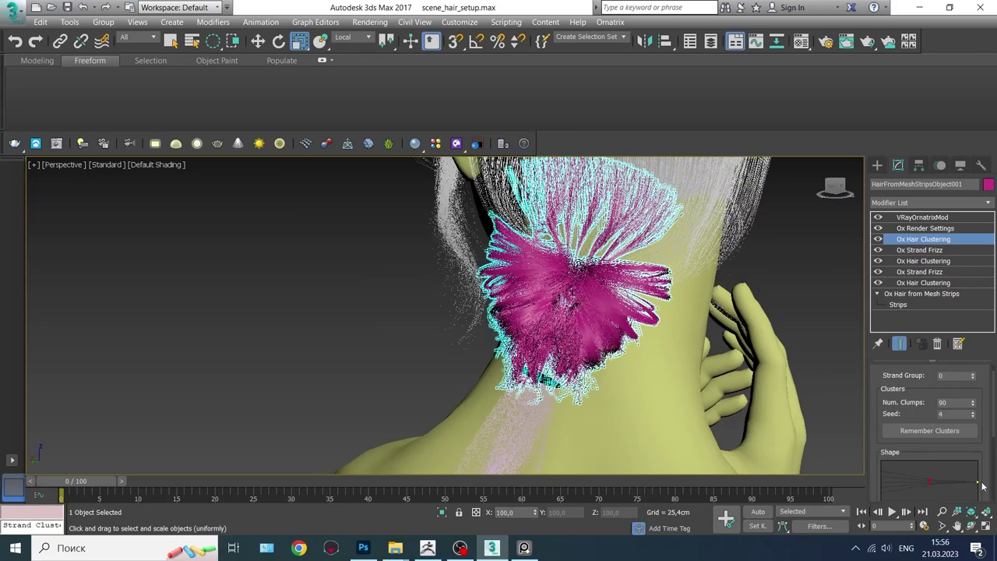
pyautogui.click(929, 483)
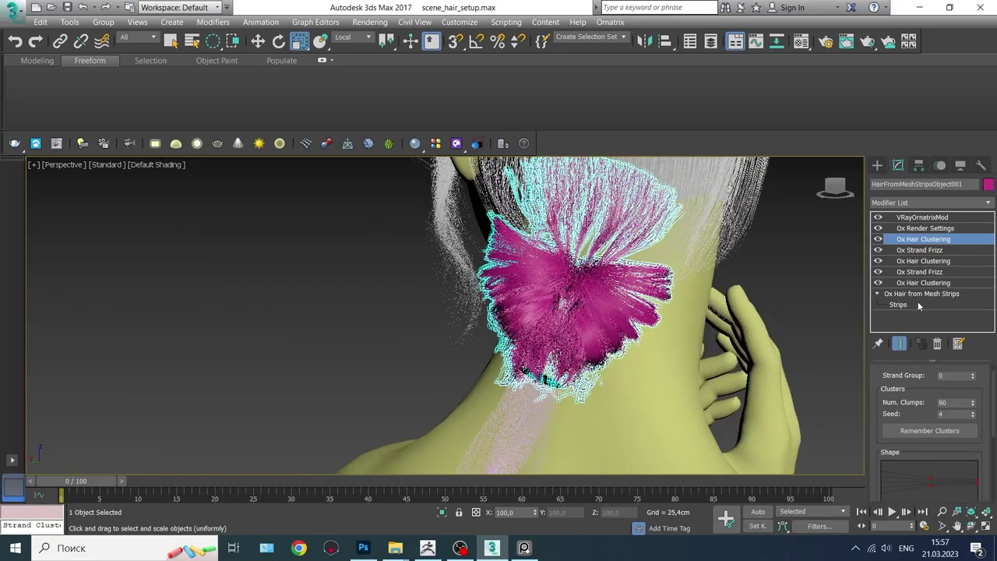
pyautogui.click(921, 294)
# Review the strip hair's VRayOrnatrixMod and Hair from Mesh Strips settings, keeping the body unselected.
pyautogui.press('q')
pyautogui.click(922, 217)
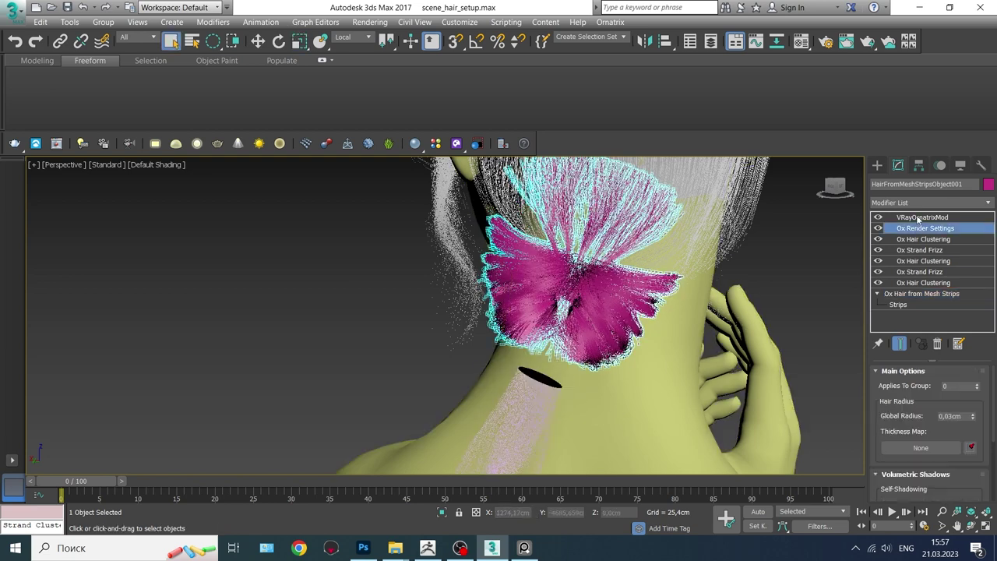
pyautogui.click(919, 293)
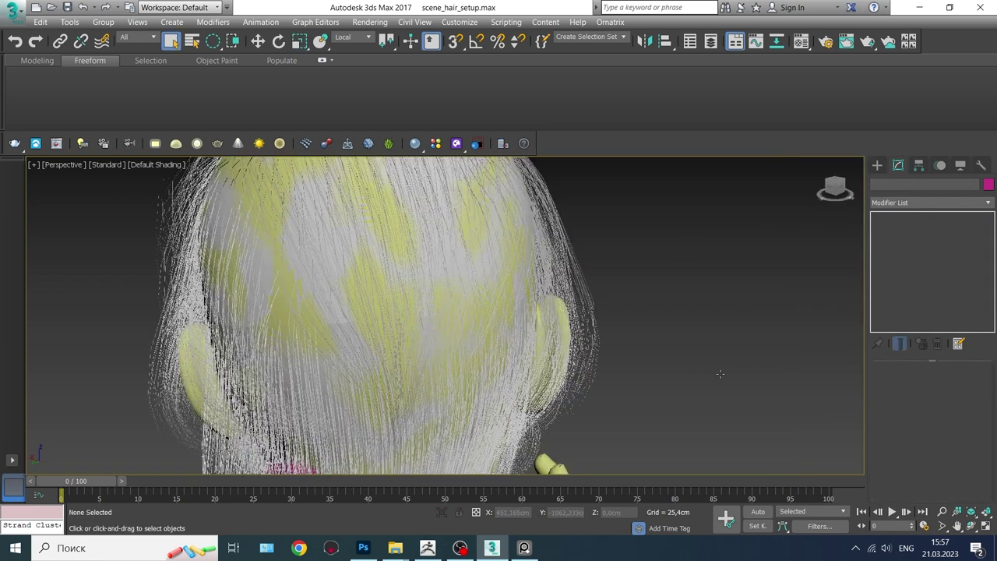
pyautogui.click(495, 365)
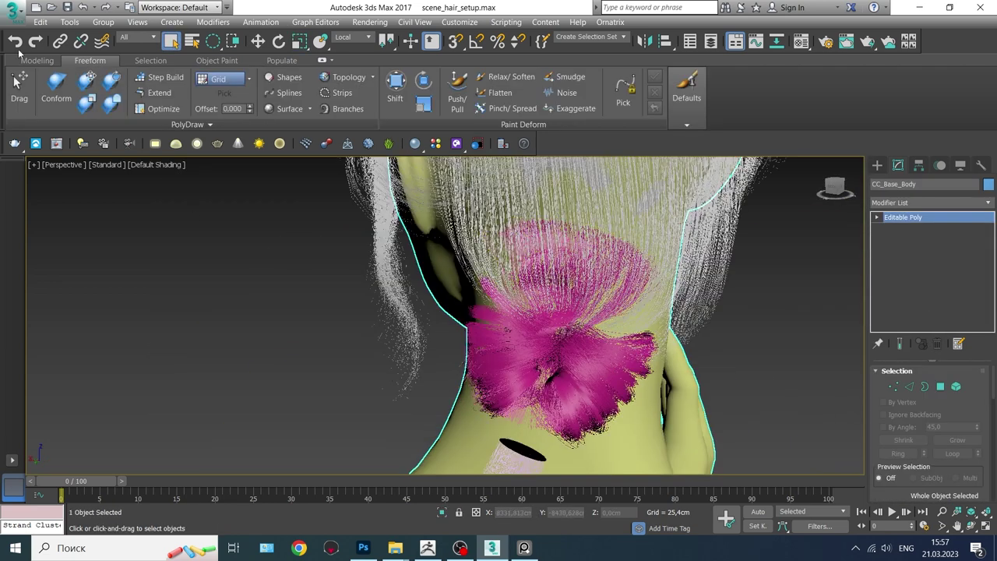
pyautogui.hotkey('ctrl', 'z')
pyautogui.moveTo(495, 365)
pyautogui.keyDown('alt'); pyautogui.mouseDown(button='middle')
pyautogui.moveTo(608, 364)
pyautogui.moveTo(799, 397)
pyautogui.mouseUp(button='middle'); pyautogui.keyUp('alt')
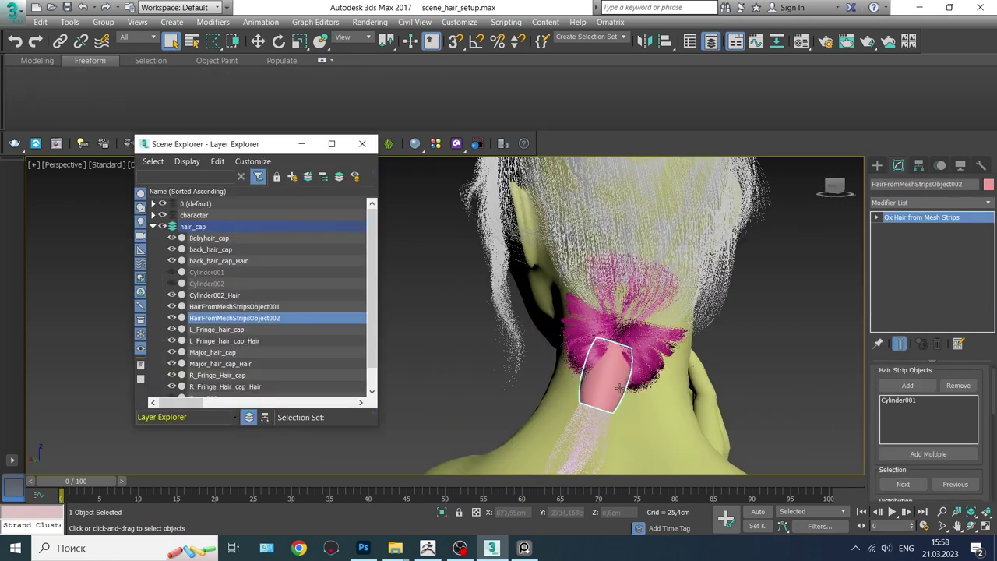
# Add an Ox Render Settings modifier to HairFromMeshStripsObject002.
pyautogui.scroll(5, 620, 387)
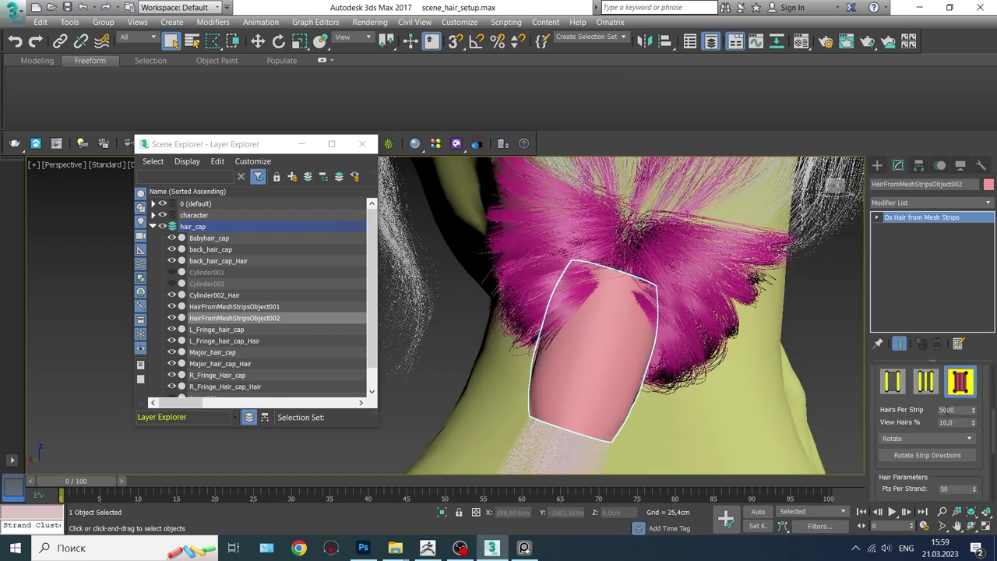
pyautogui.click(931, 203)
pyautogui.click(916, 367)
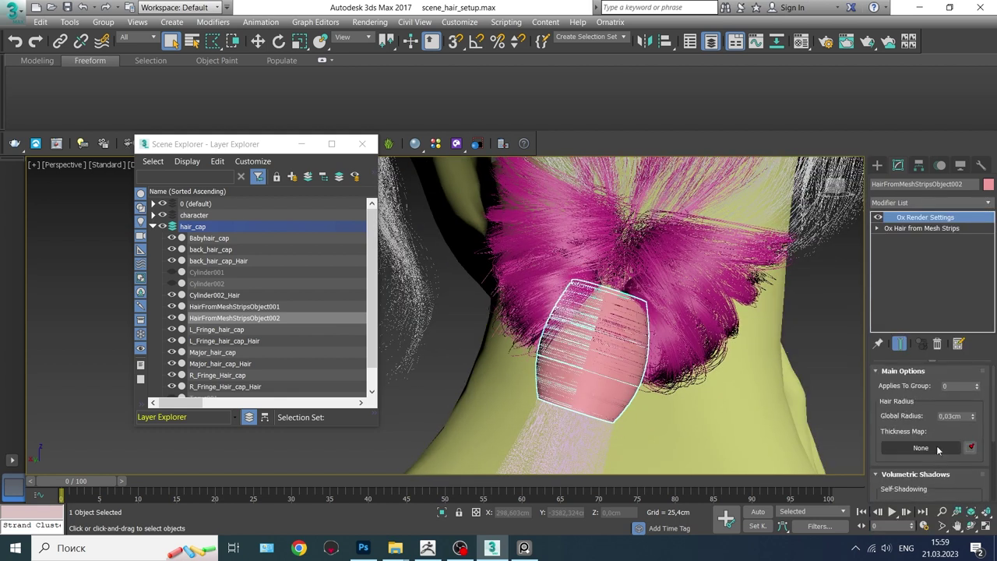
pyautogui.scroll(-3, 935, 459)
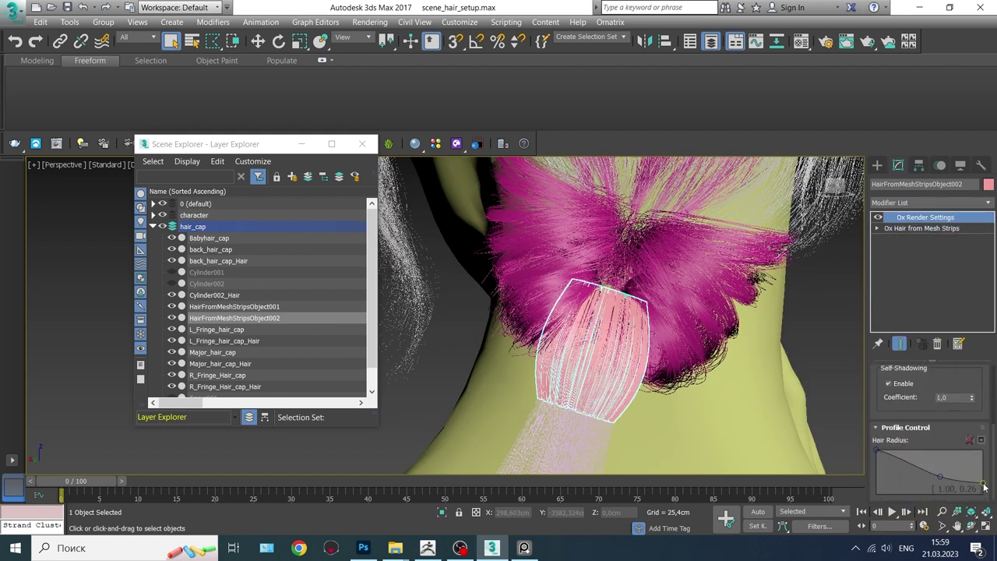
pyautogui.click(987, 205)
pyautogui.scroll(-3, 976, 405)
pyautogui.scroll(-2, 967, 380)
pyautogui.scroll(-3, 967, 381)
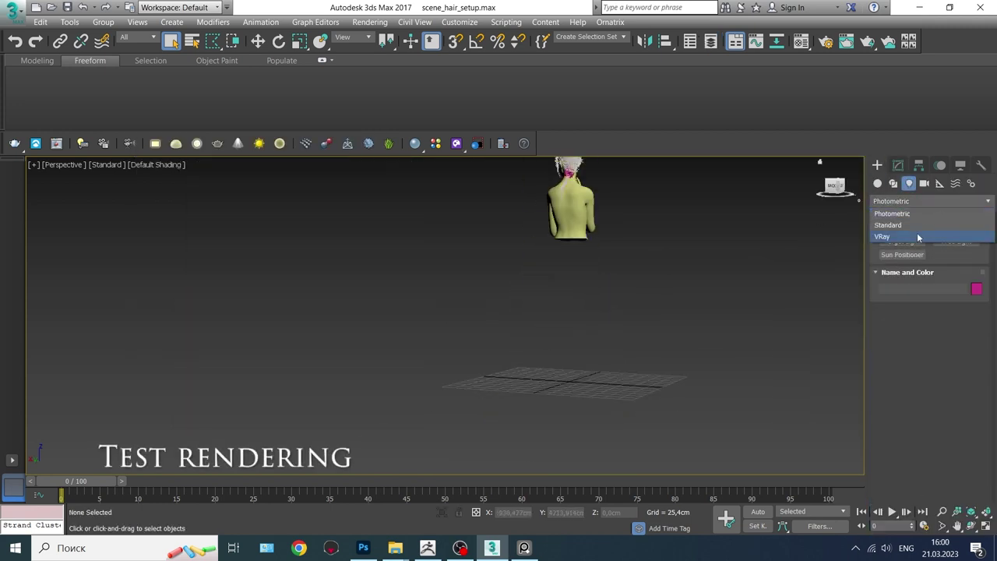
# Create a Dome VRayLight and launch a V-Ray test render with a grey hair material.
pyautogui.click(917, 236)
pyautogui.click(903, 241)
pyautogui.click(956, 325)
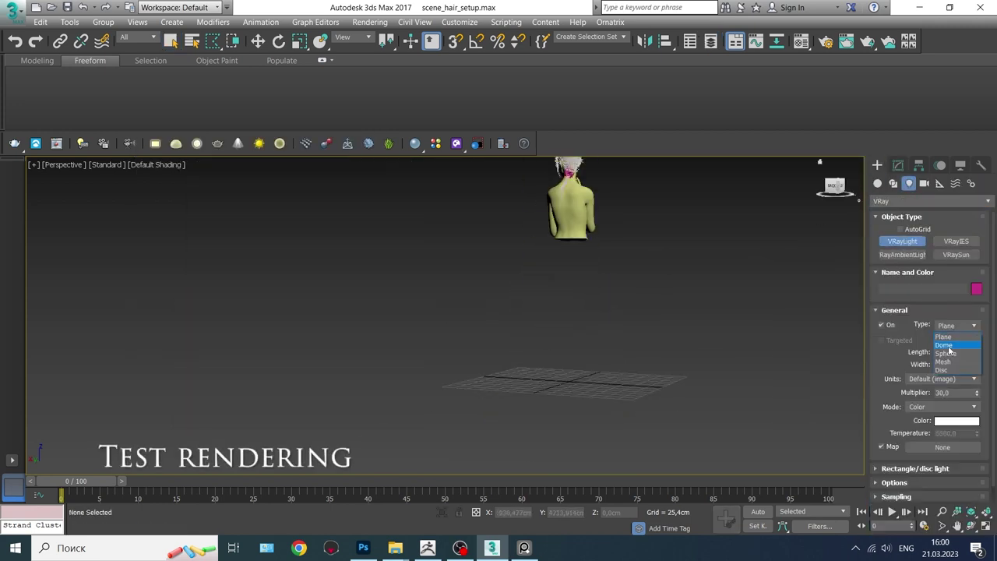
pyautogui.press('F10')
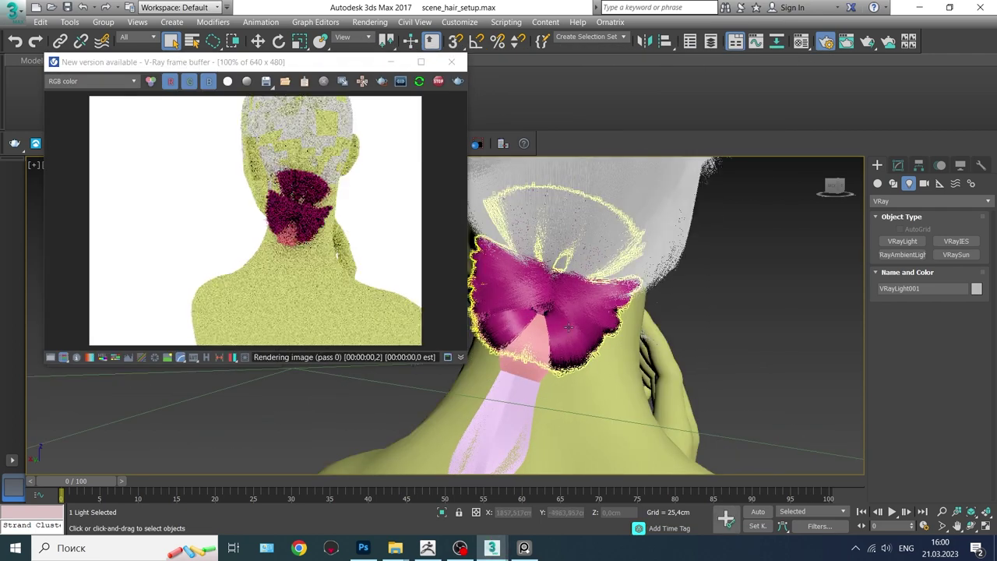
pyautogui.press('m')
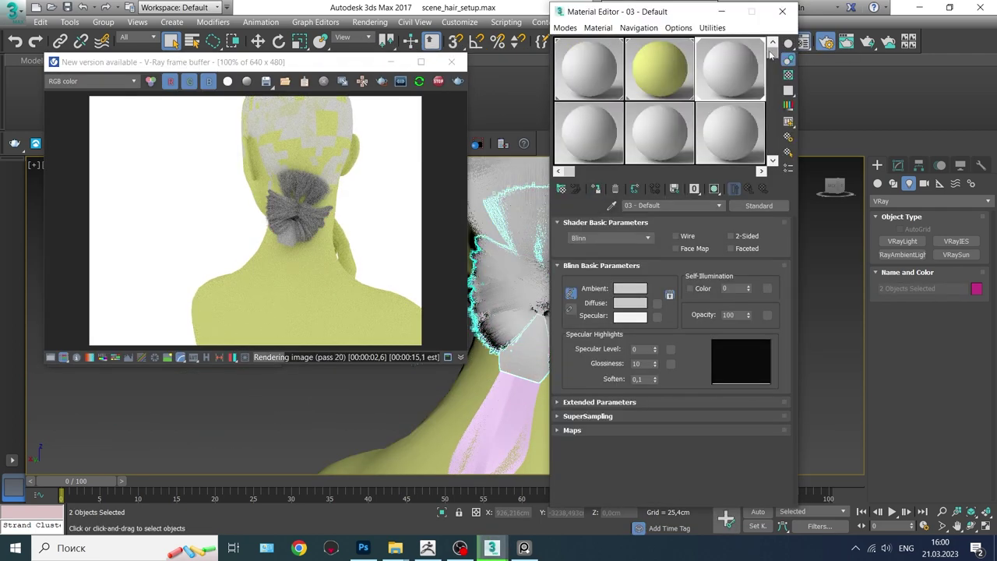
pyautogui.click(782, 11)
# Select only the strip hair object and bring up its modifier list.
pyautogui.scroll(2, 567, 394)
pyautogui.scroll(3, 569, 364)
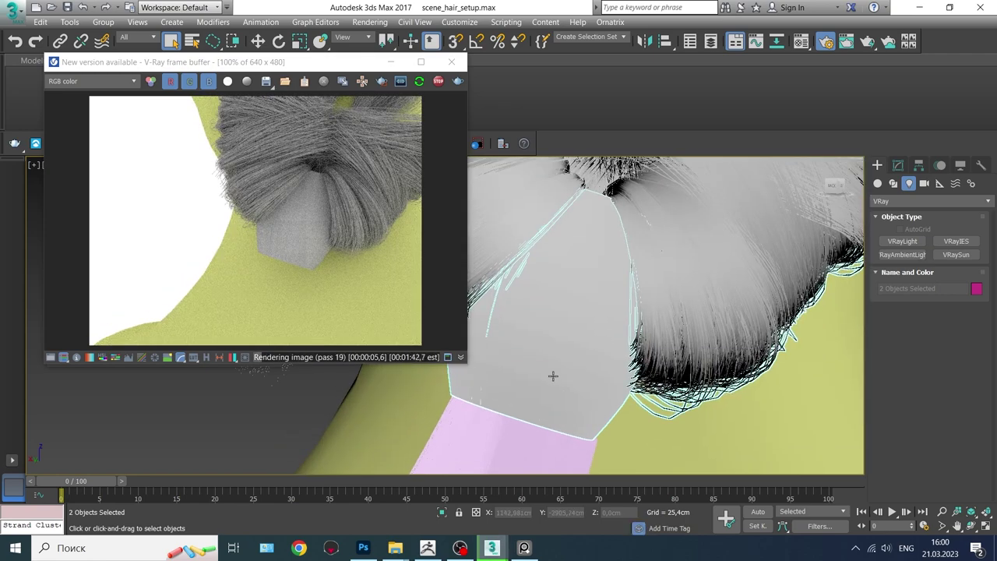
pyautogui.click(553, 376)
pyautogui.click(898, 165)
pyautogui.click(919, 227)
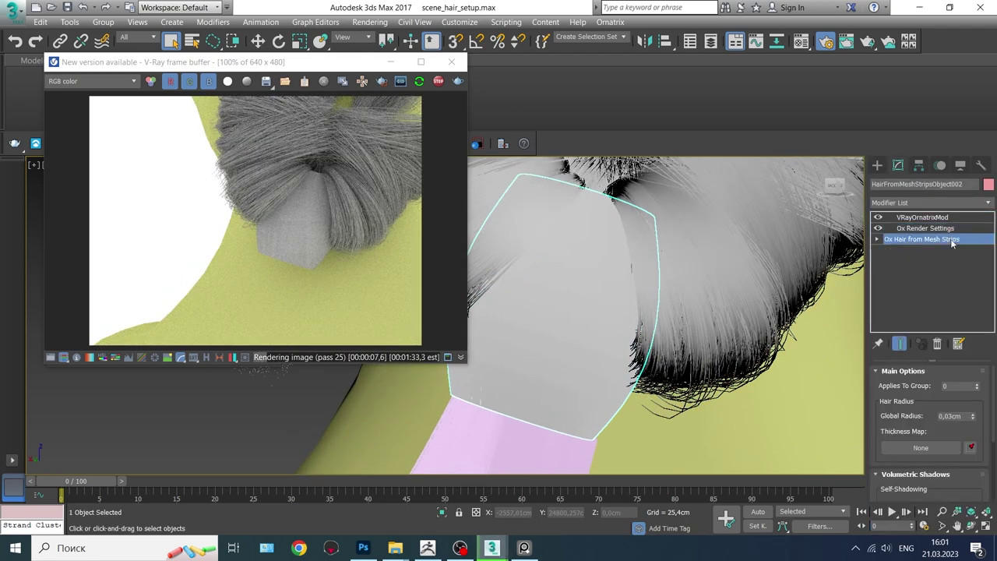
# Give the strip hair VRayOrnatrixMod, Ox Hair Clustering and Ox Strand Frizz, reducing frizz toward the tips.
pyautogui.click(927, 201)
pyautogui.moveTo(986, 218); pyautogui.dragTo(980, 370)
pyautogui.click(910, 279)
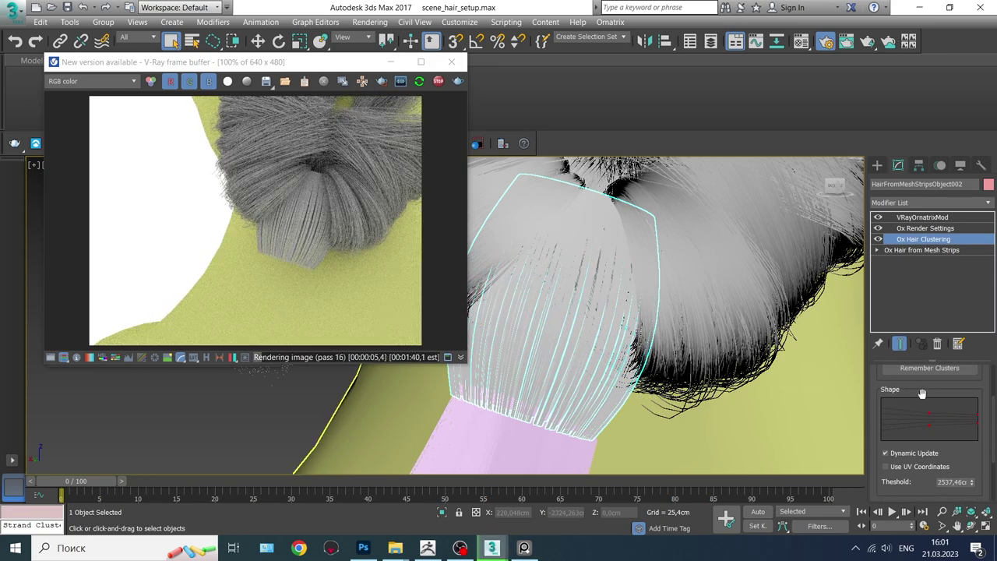
pyautogui.scroll(3, 922, 393)
pyautogui.click(927, 202)
pyautogui.click(902, 449)
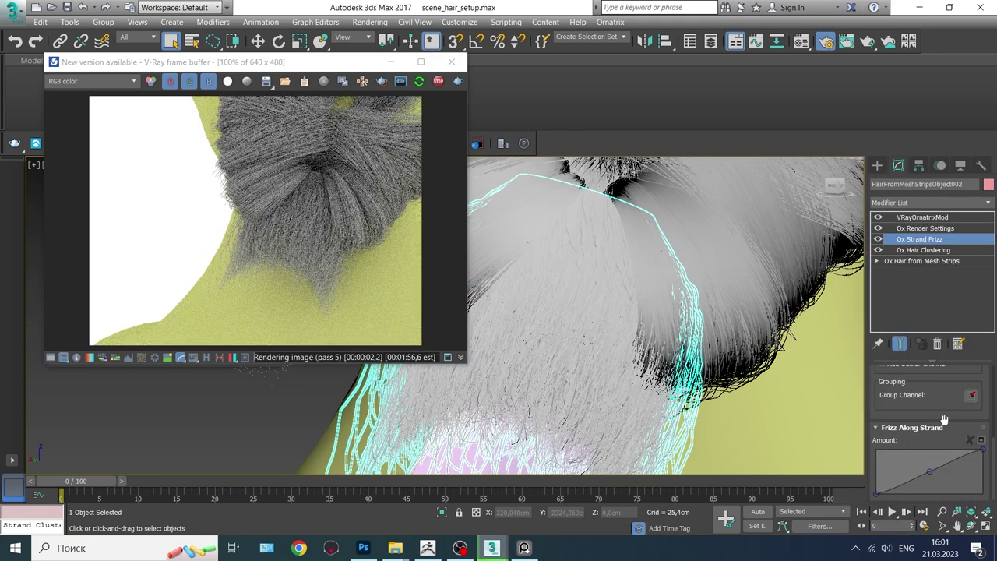
pyautogui.moveTo(981, 450); pyautogui.dragTo(982, 487)
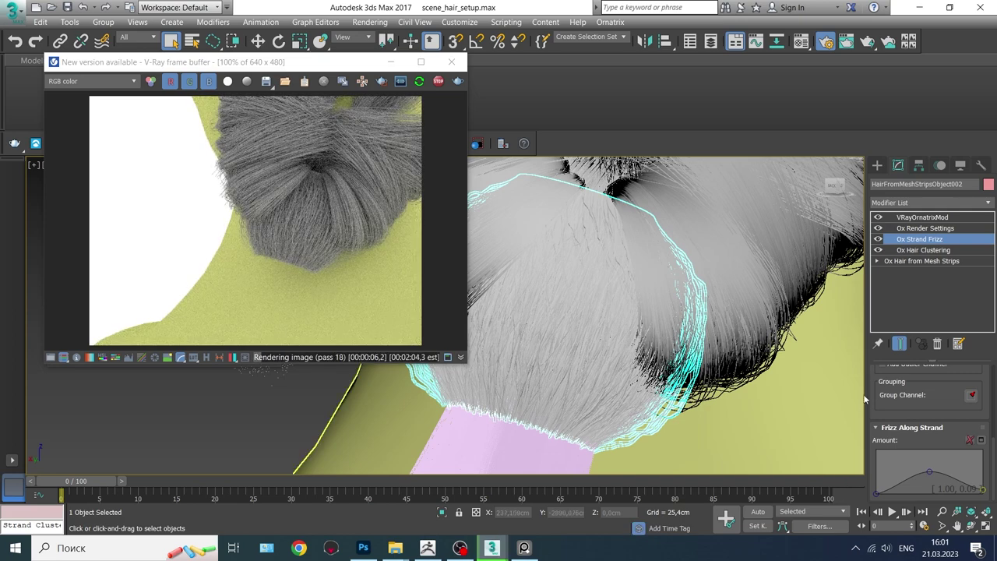
pyautogui.scroll(-3, 592, 311)
pyautogui.scroll(3, 583, 303)
# Select Cylinder002_Hair from the hair_cap layer and add VRayOrnatrixMod to it.
pyautogui.click(530, 347)
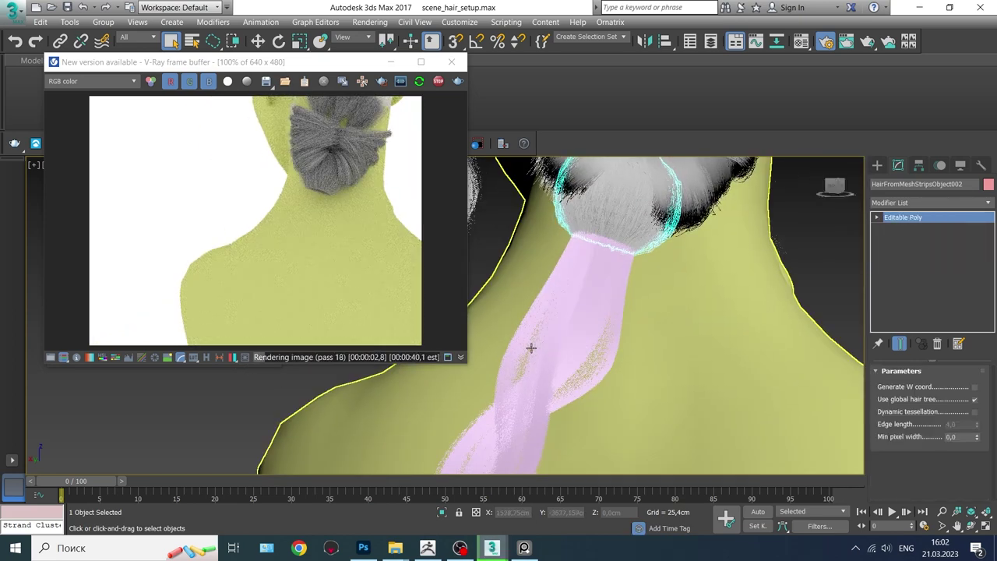
pyautogui.press('h')
pyautogui.click(163, 223)
pyautogui.click(222, 292)
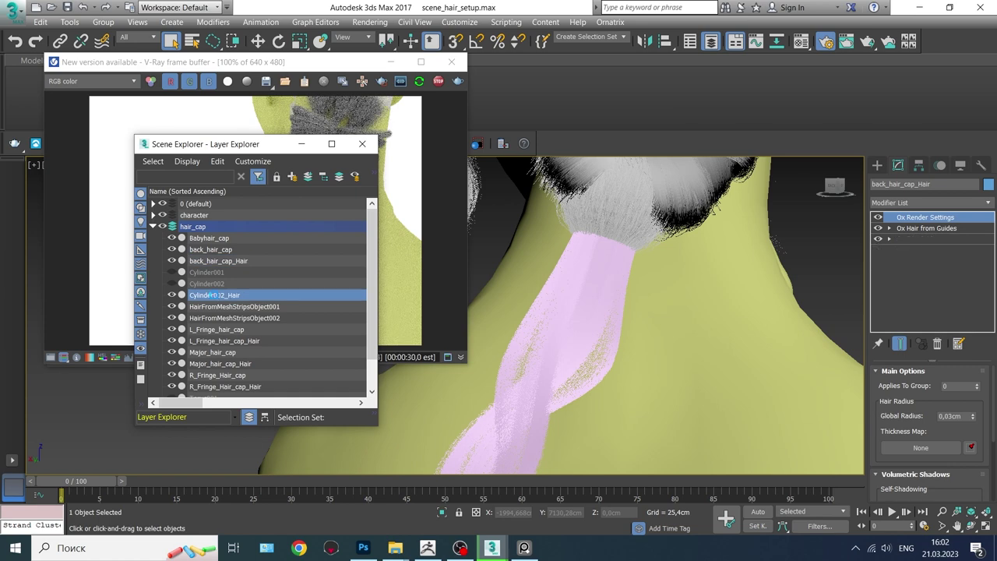
pyautogui.press('Return')
pyautogui.click(931, 203)
pyautogui.click(919, 471)
# Assign the grey hair material to the braid Cylinder002_Hair.
pyautogui.press('m')
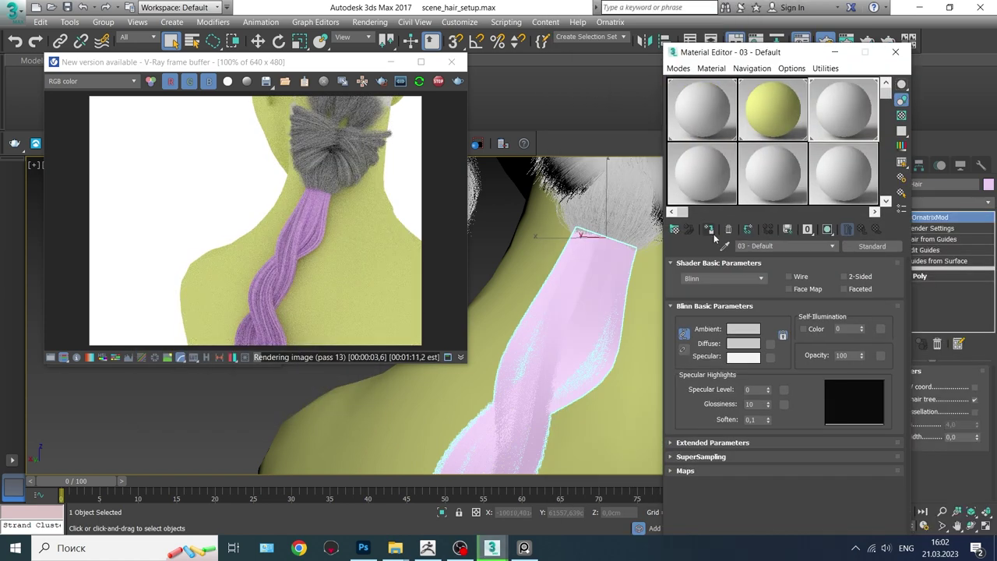
pyautogui.click(710, 230)
pyautogui.click(896, 52)
pyautogui.keyDown('alt'); pyautogui.moveTo(662, 327); pyautogui.dragTo(740, 312, button='middle'); pyautogui.keyUp('alt')
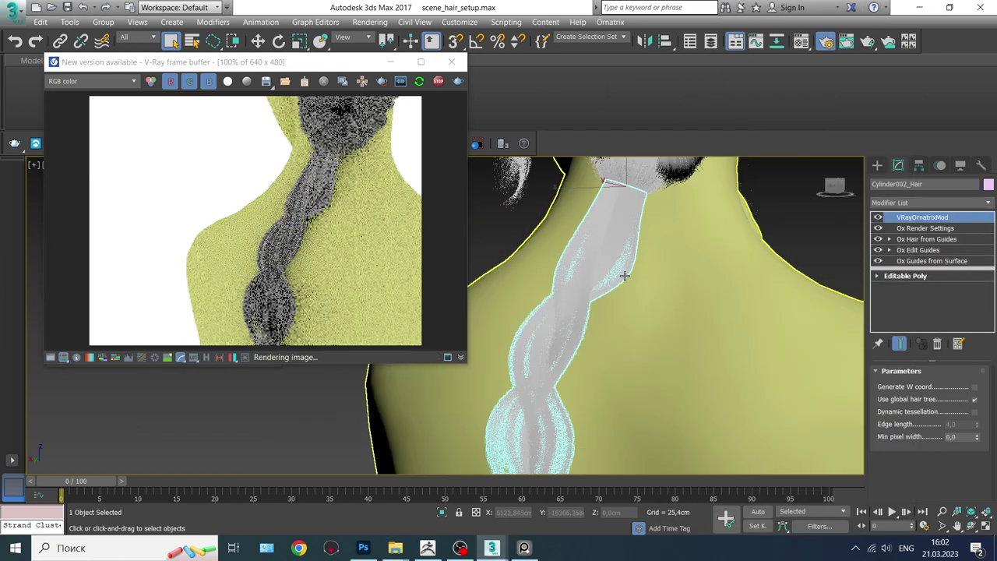
pyautogui.click(928, 249)
pyautogui.click(931, 202)
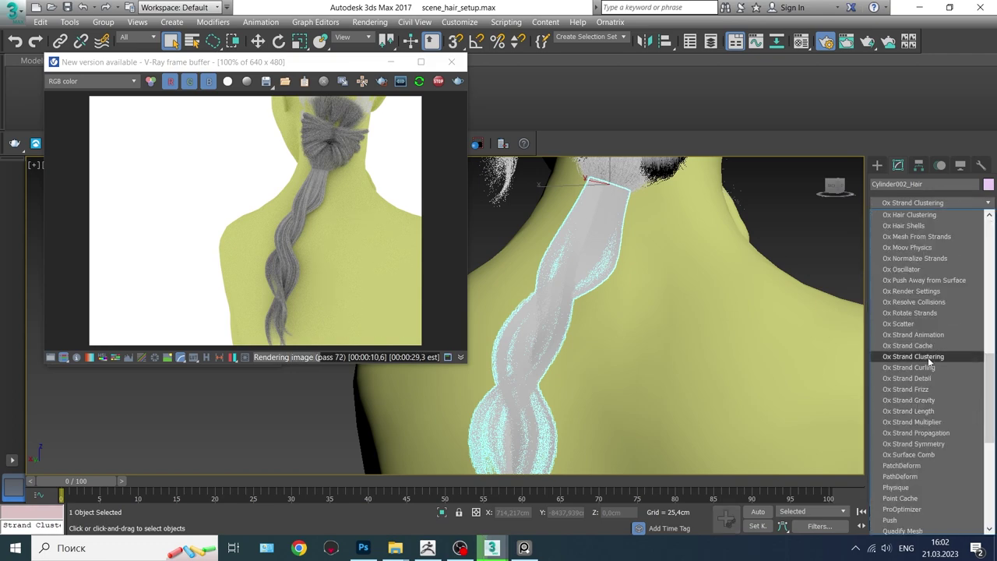
# Add Ox Strand Clustering to the braid, raising clustering mid-strand and lowering it at roots and tips.
pyautogui.click(928, 357)
pyautogui.moveTo(941, 462); pyautogui.dragTo(932, 458)
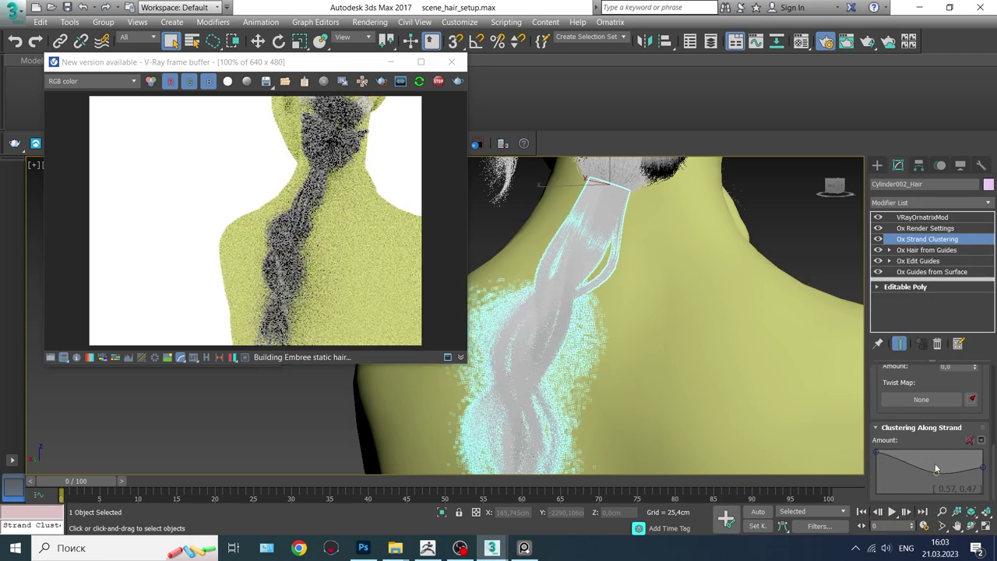
pyautogui.moveTo(597, 345); pyautogui.dragTo(653, 359, button='middle')
pyautogui.moveTo(876, 452); pyautogui.dragTo(875, 473)
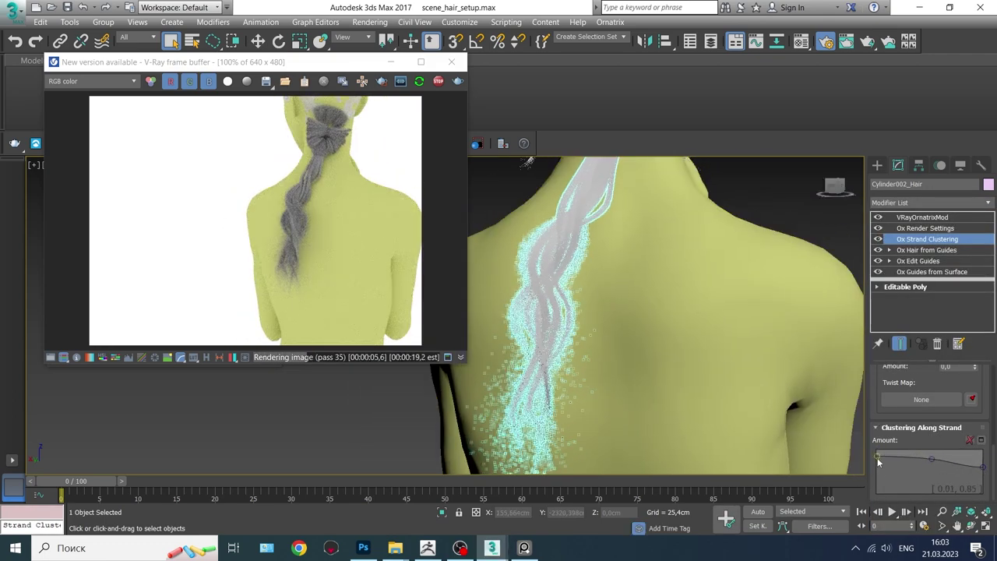
pyautogui.moveTo(596, 164); pyautogui.dragTo(600, 292, button='middle')
pyautogui.moveTo(641, 377); pyautogui.dragTo(646, 257, button='middle')
pyautogui.moveTo(983, 467); pyautogui.dragTo(986, 476)
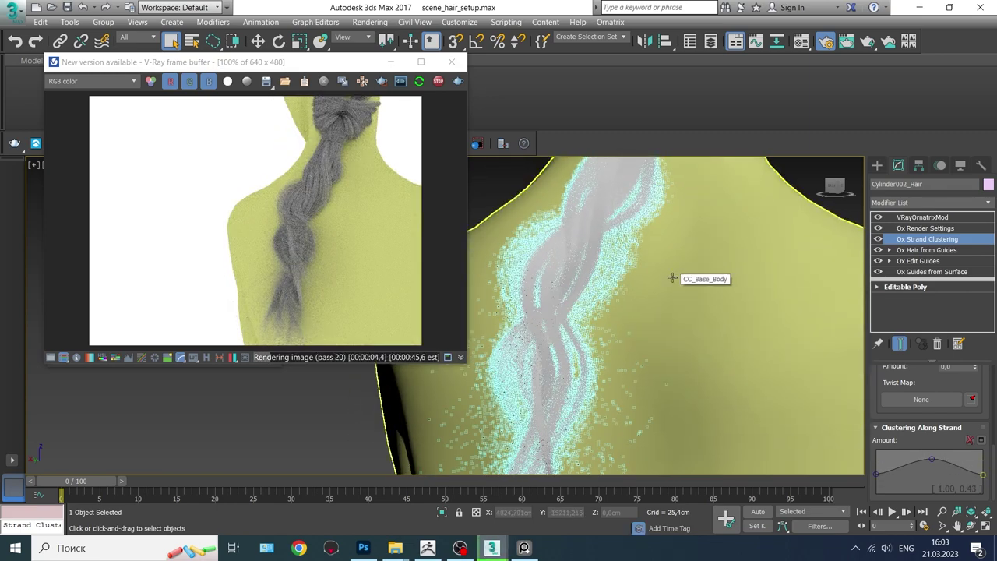
pyautogui.scroll(3, 672, 277)
pyautogui.scroll(3, 672, 277)
pyautogui.scroll(3, 957, 412)
pyautogui.moveTo(974, 438); pyautogui.dragTo(972, 478)
pyautogui.scroll(-5, 754, 298)
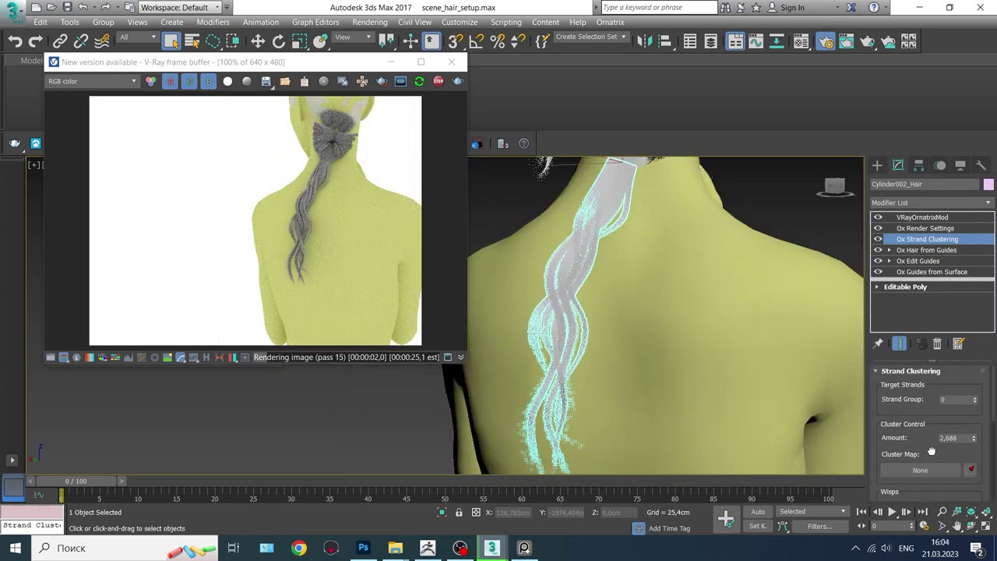
# Add Ox Strand Frizz to the braid and raise frizz around the middle of the strands.
pyautogui.click(930, 203)
pyautogui.scroll(-5, 931, 351)
pyautogui.click(915, 462)
pyautogui.scroll(-3, 896, 488)
pyautogui.moveTo(928, 471); pyautogui.dragTo(924, 463)
pyautogui.scroll(5, 937, 404)
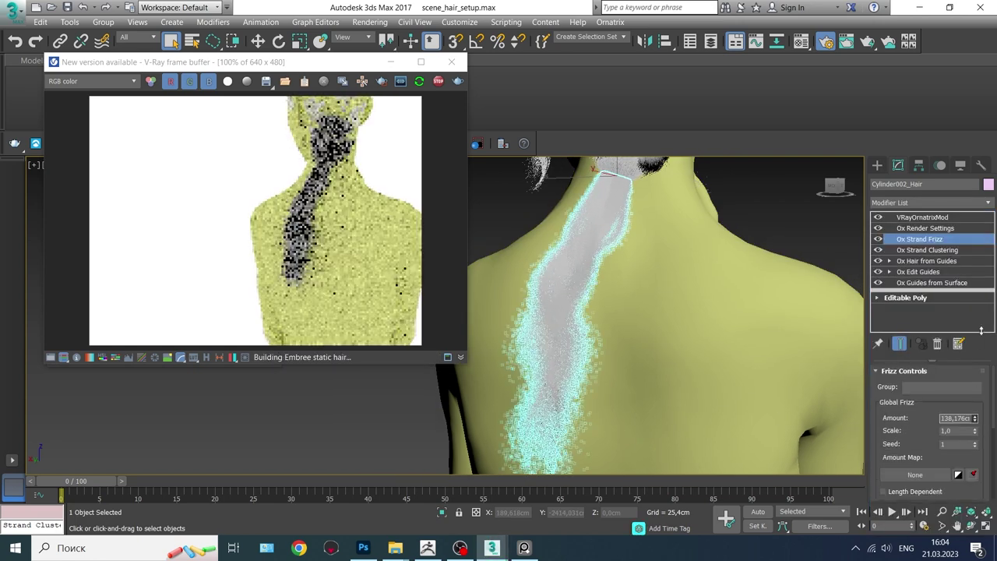
# Add Ox Hair Clustering (20 clumps, seed 2) to the ponytail and zoom the render to 200%.
pyautogui.click(934, 203)
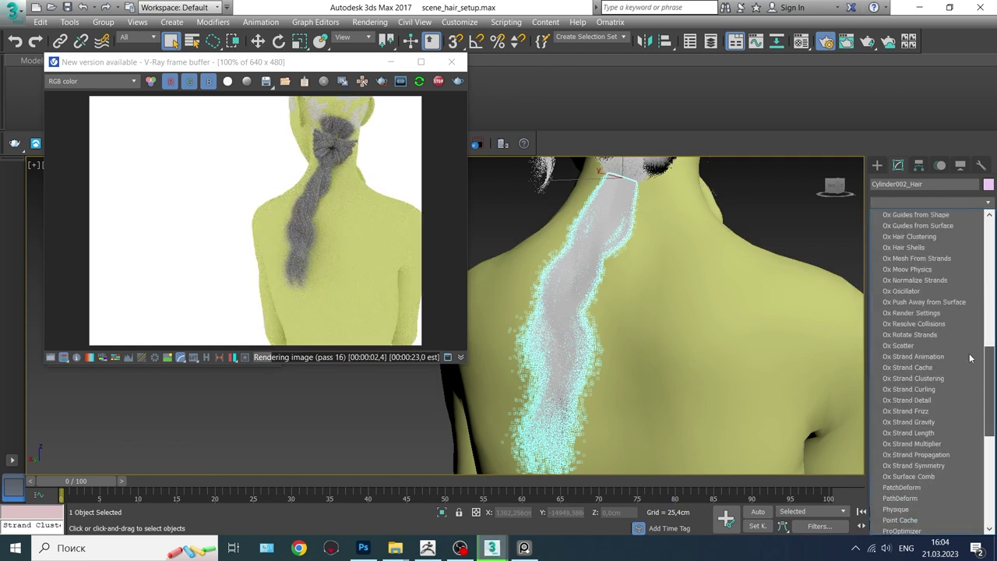
pyautogui.click(922, 291)
pyautogui.click(933, 444)
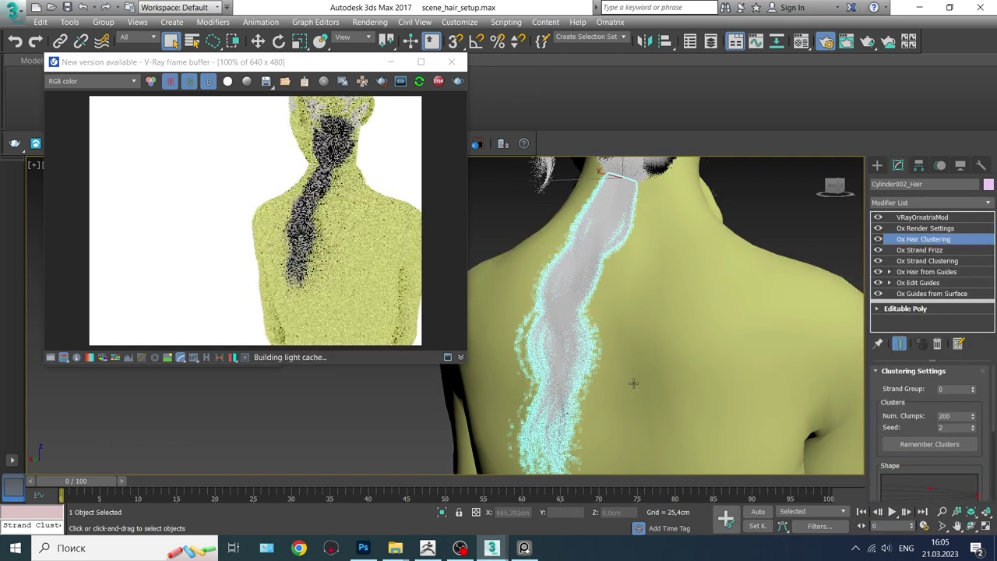
pyautogui.click(928, 272)
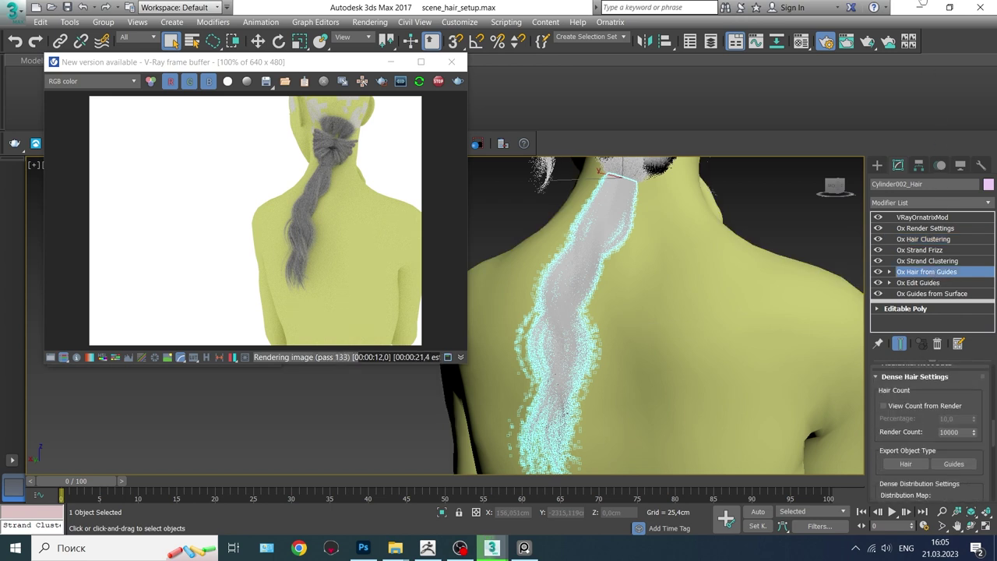
pyautogui.click(929, 241)
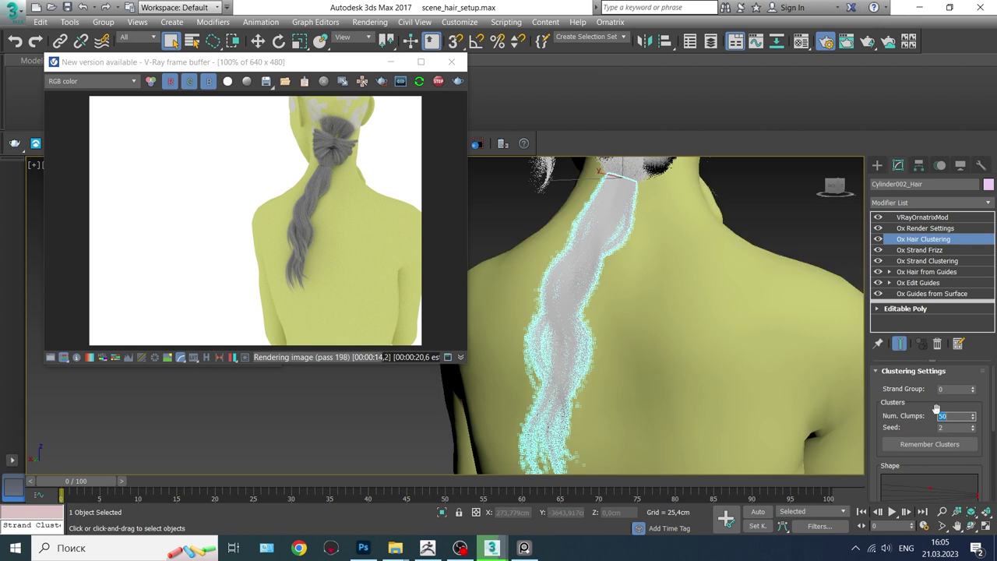
pyautogui.scroll(-2, 974, 459)
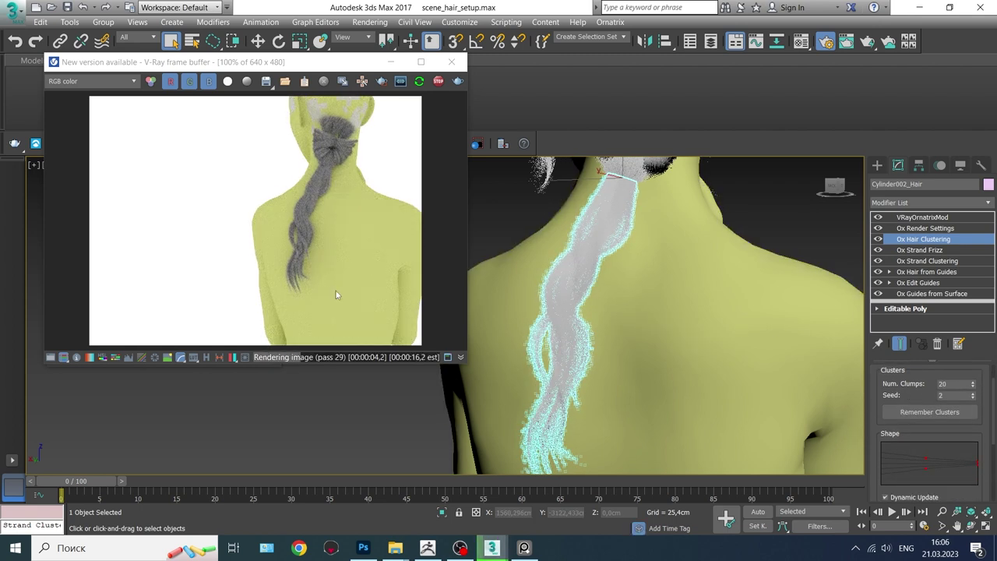
pyautogui.scroll(1, 335, 294)
pyautogui.moveTo(304, 225); pyautogui.dragTo(330, 289, button='middle')
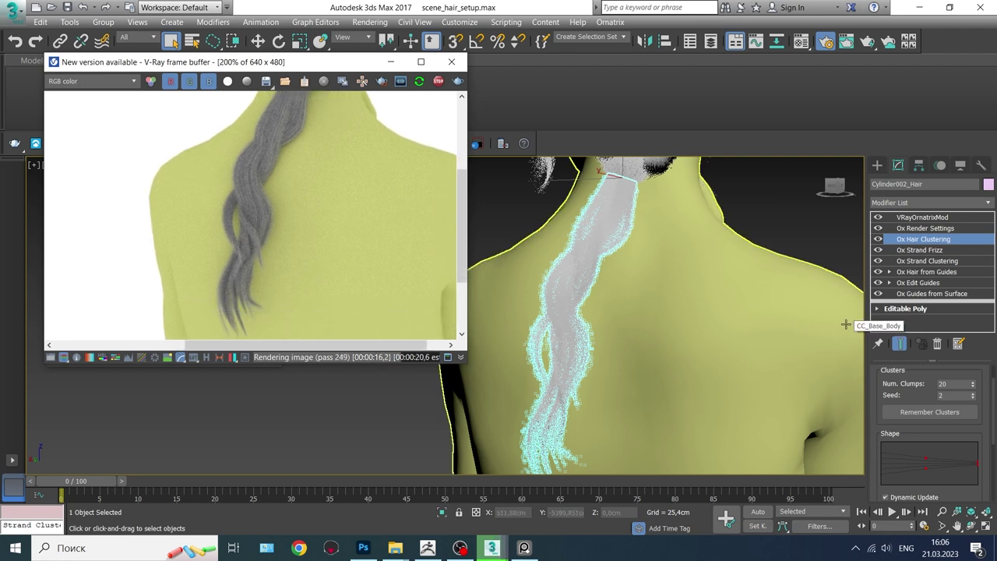
# Try an Ox Strand Curling modifier with higher magnitude, then delete it.
pyautogui.click(988, 203)
pyautogui.click(907, 529)
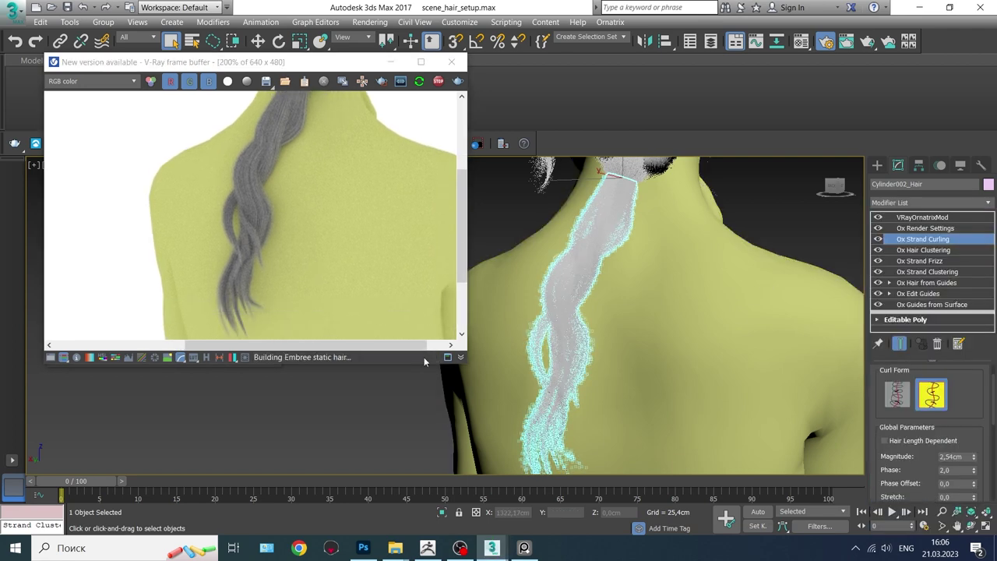
pyautogui.moveTo(975, 370); pyautogui.dragTo(975, 366)
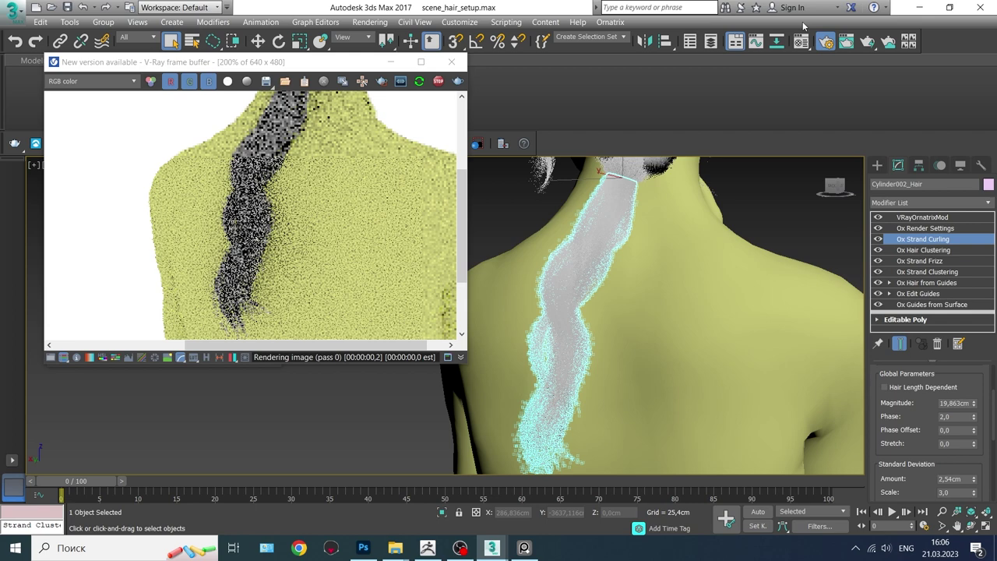
pyautogui.moveTo(973, 417); pyautogui.dragTo(978, 375)
pyautogui.rightClick(923, 239)
pyautogui.click(865, 257)
# Add Ox Strand Frizz to the ponytail with an amount of about 439.
pyautogui.click(988, 205)
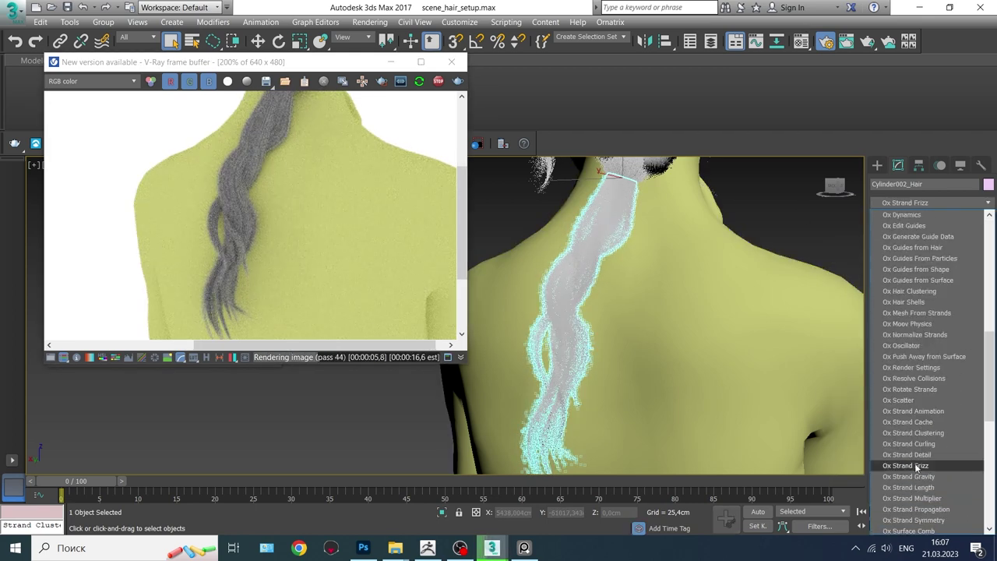
pyautogui.click(917, 466)
pyautogui.moveTo(921, 421); pyautogui.dragTo(922, 390)
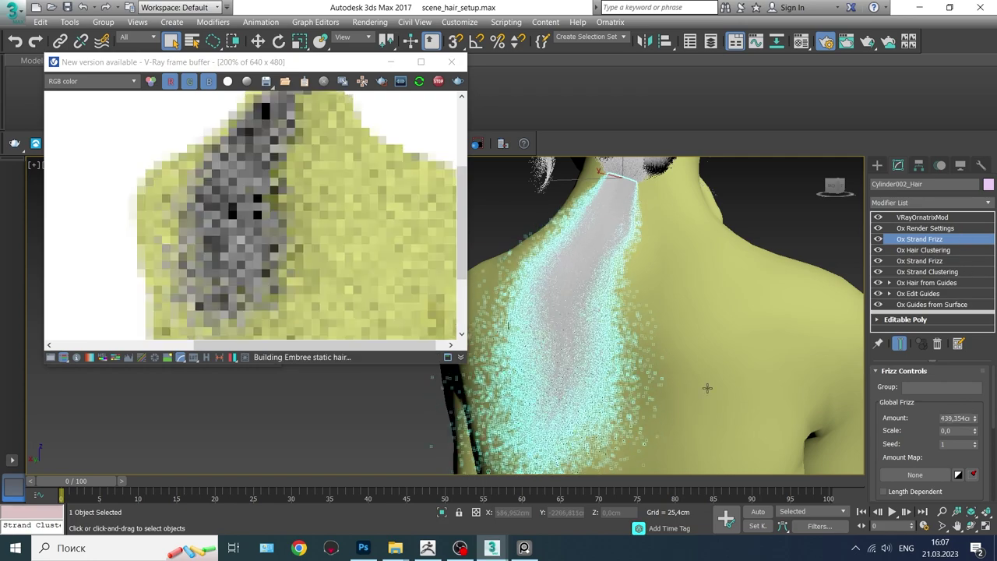
pyautogui.scroll(-3, 706, 392)
# Add two Ox Hair Clustering layers, setting the second to 500 clumps.
pyautogui.scroll(-5, 933, 448)
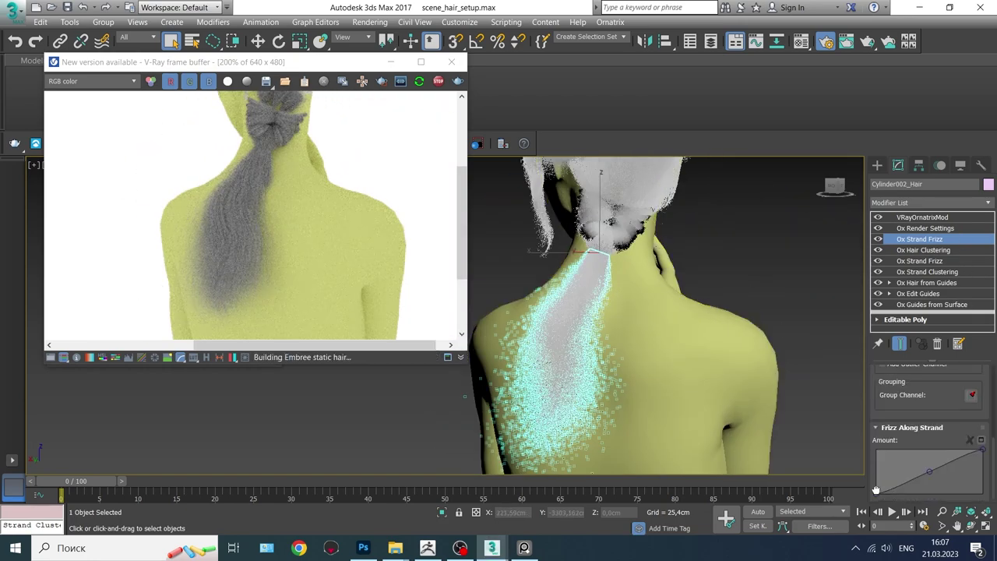
pyautogui.click(962, 204)
pyautogui.click(927, 380)
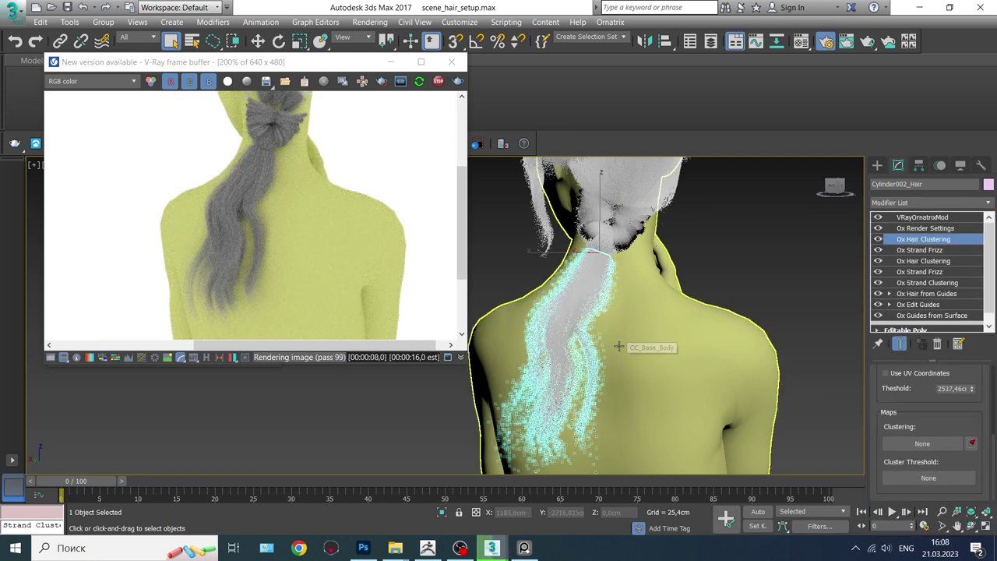
pyautogui.keyDown('alt'); pyautogui.moveTo(683, 330); pyautogui.dragTo(667, 396, button='middle'); pyautogui.keyUp('alt')
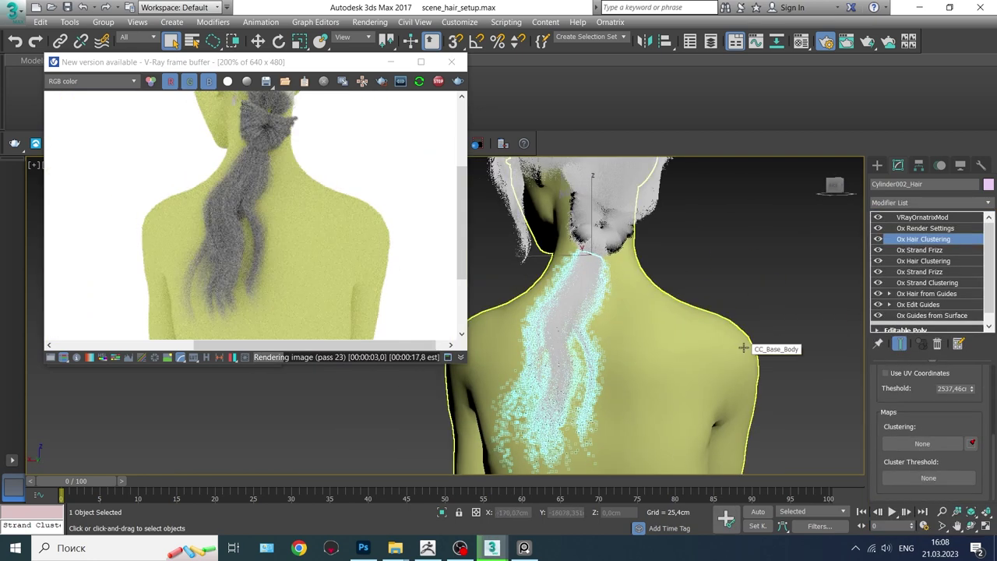
pyautogui.click(974, 202)
pyautogui.click(923, 261)
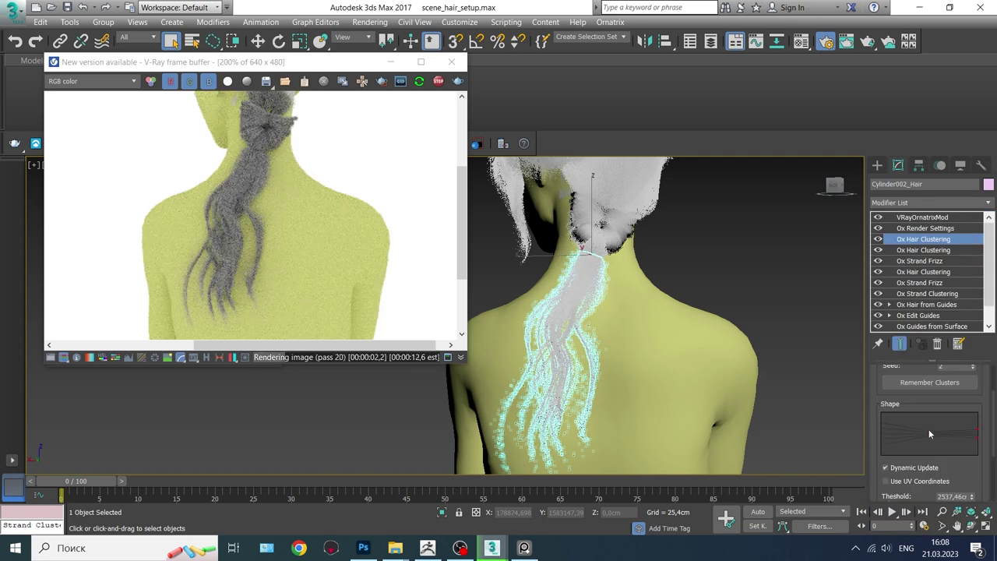
pyautogui.write('500')
pyautogui.press('Return')
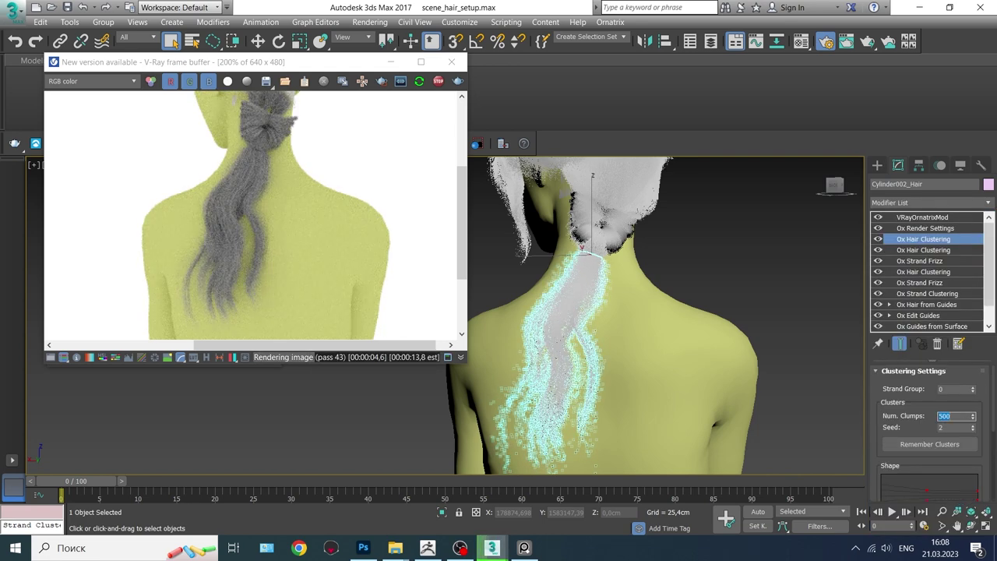
# Add a third Ox Hair Clustering layer with 5000 clumps and seed 4.
pyautogui.click(974, 202)
pyautogui.click(923, 261)
pyautogui.doubleClick(951, 416)
pyautogui.write('5000')
pyautogui.press('Return')
pyautogui.click(973, 424)
pyautogui.click(973, 424)
pyautogui.scroll(-1, 929, 469)
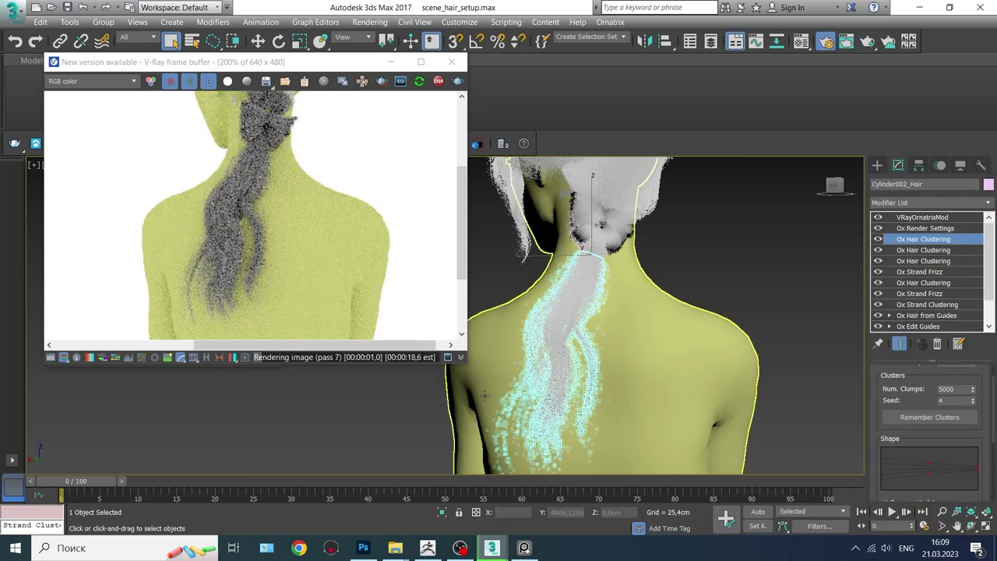
pyautogui.keyDown('alt'); pyautogui.moveTo(643, 373); pyautogui.dragTo(763, 260, button='middle'); pyautogui.keyUp('alt')
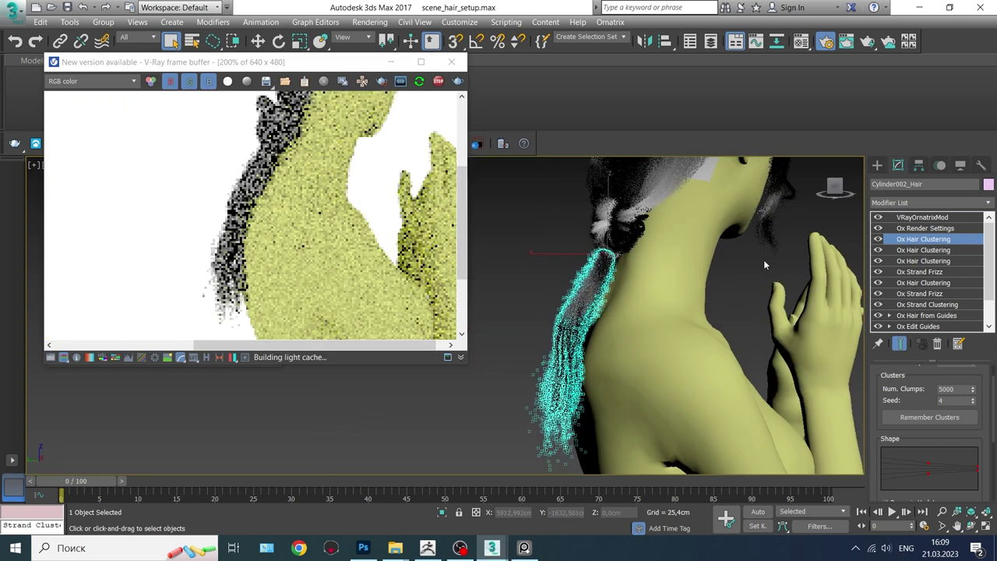
# Go to the Ox Edit Guides layer and delete the extra Ox Hair Clustering modifiers above it.
pyautogui.click(918, 326)
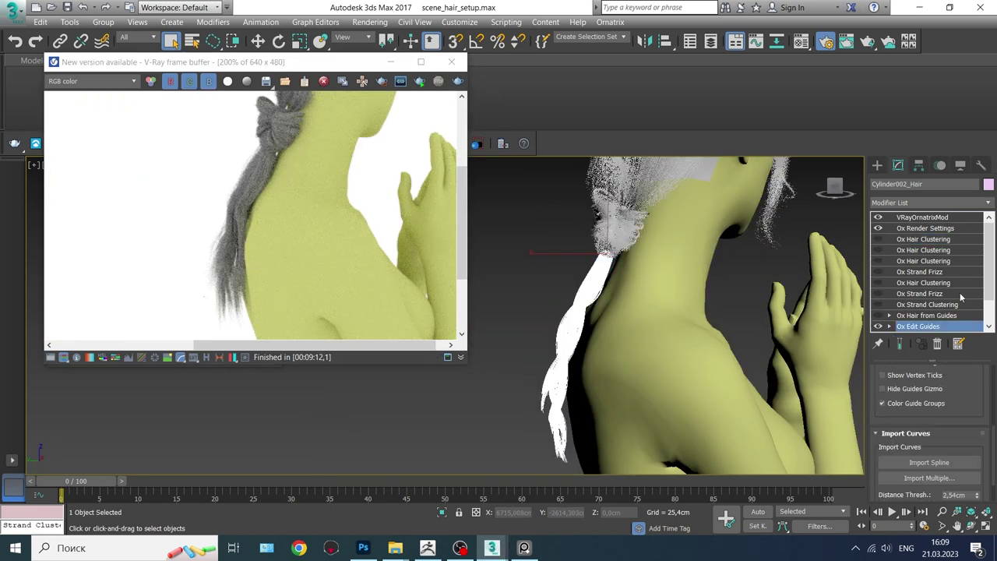
pyautogui.keyDown('alt'); pyautogui.moveTo(548, 365); pyautogui.dragTo(776, 398, button='middle'); pyautogui.keyUp('alt')
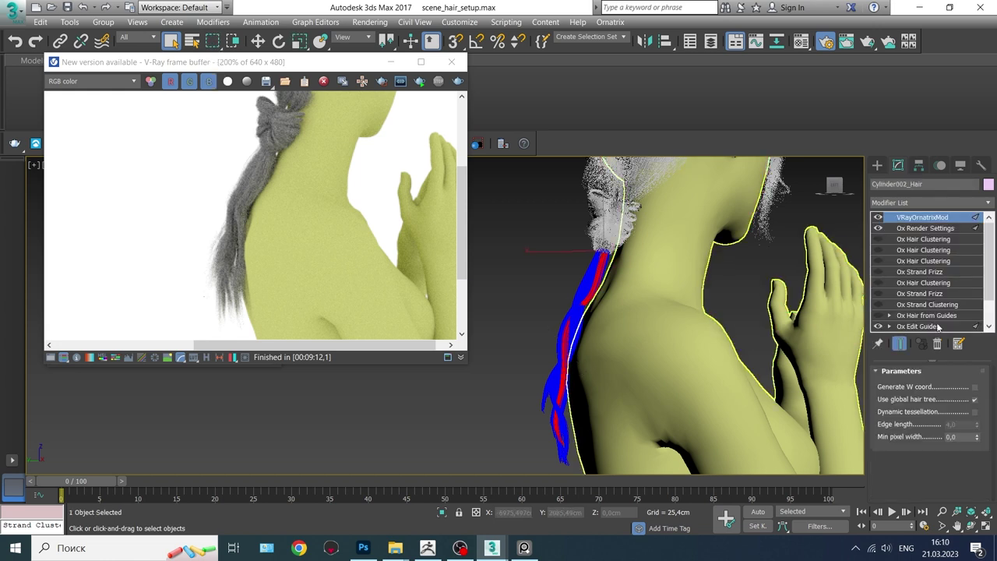
pyautogui.scroll(-5, 900, 411)
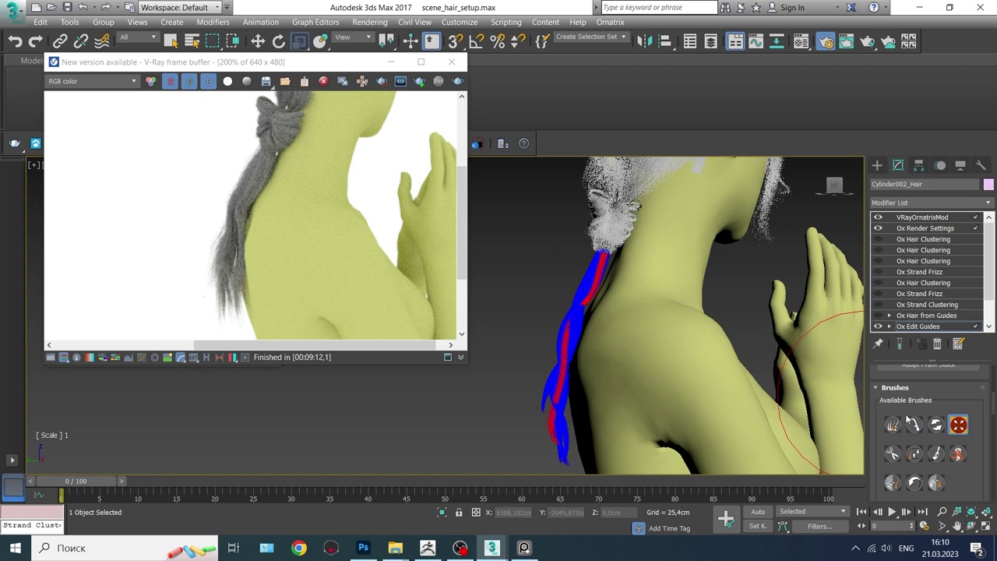
pyautogui.click(960, 320)
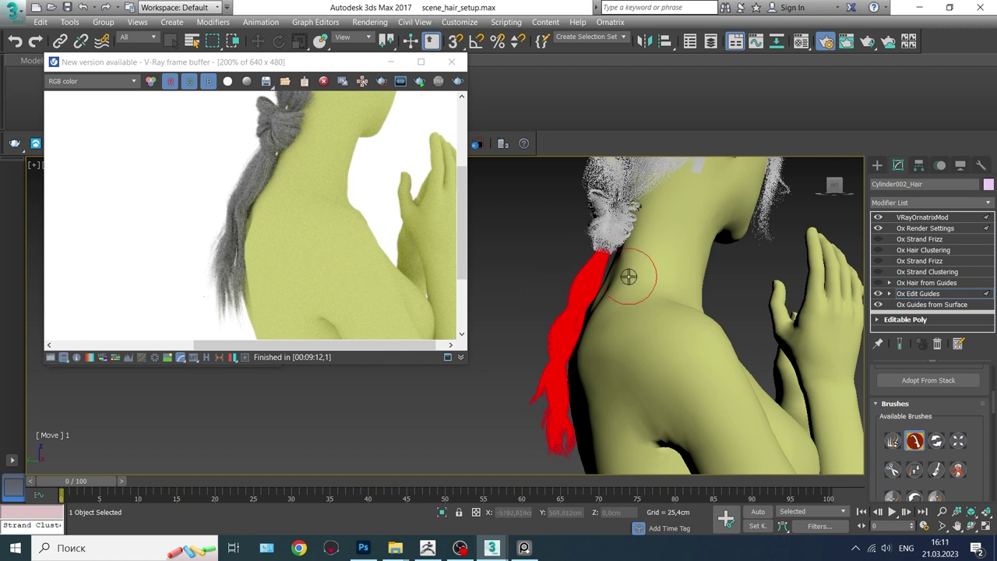
pyautogui.keyDown('alt'); pyautogui.moveTo(481, 387); pyautogui.dragTo(592, 328, button='middle'); pyautogui.keyUp('alt')
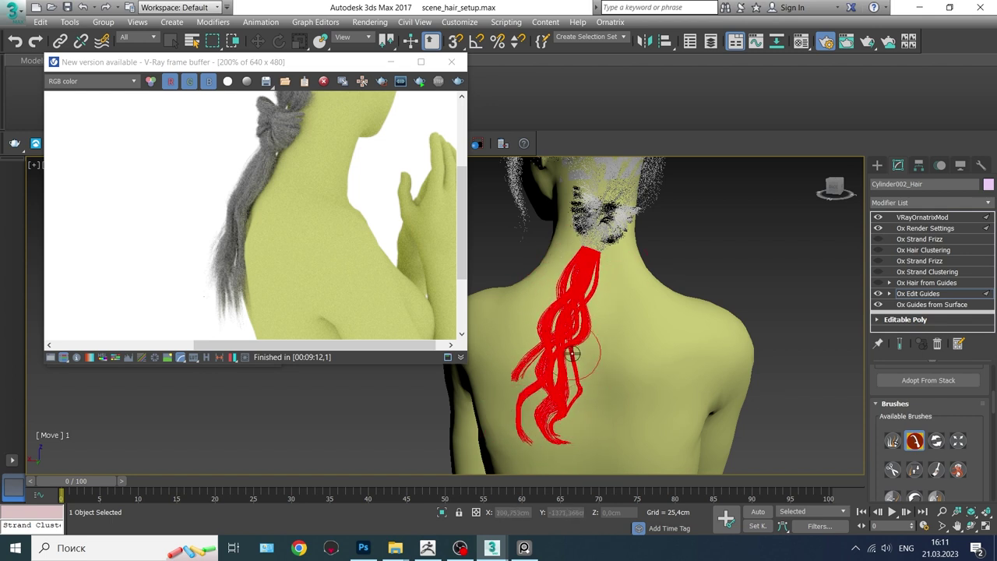
# Stop brushing, re-enable the upper hair modifiers and change the Ox Hair from Guides distribution method.
pyautogui.click(892, 292)
pyautogui.click(878, 272)
pyautogui.click(879, 261)
pyautogui.click(878, 250)
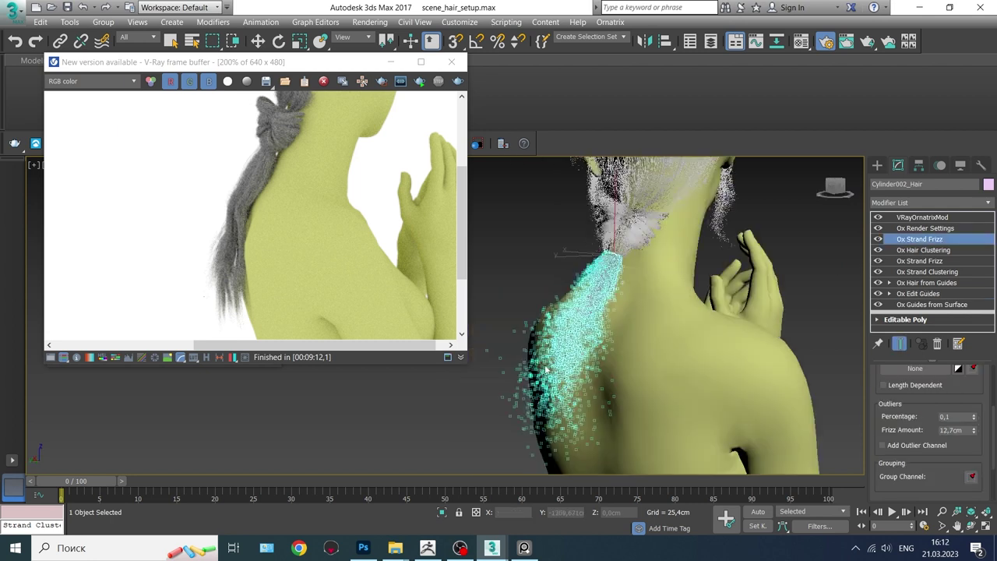
pyautogui.click(945, 282)
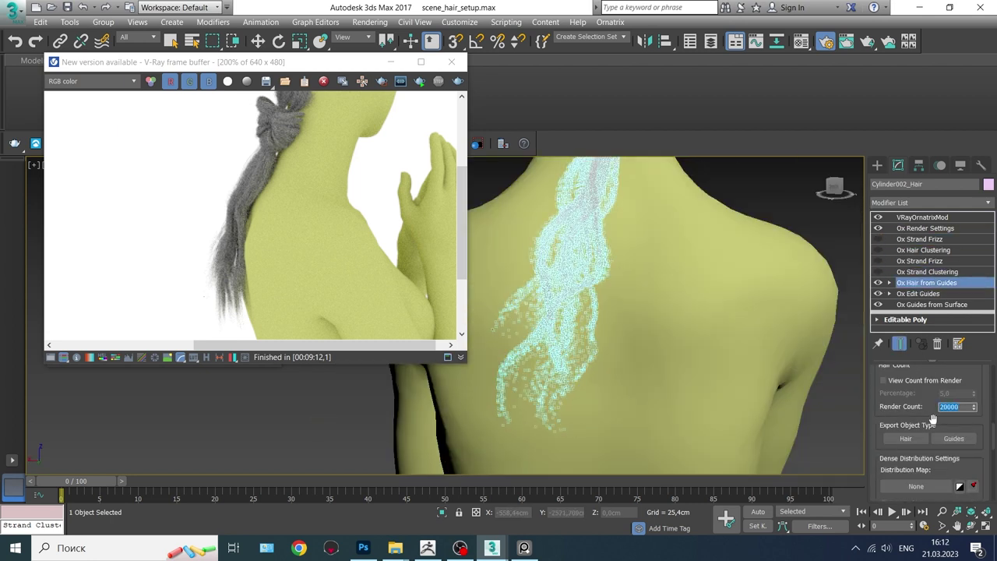
pyautogui.scroll(-3, 928, 436)
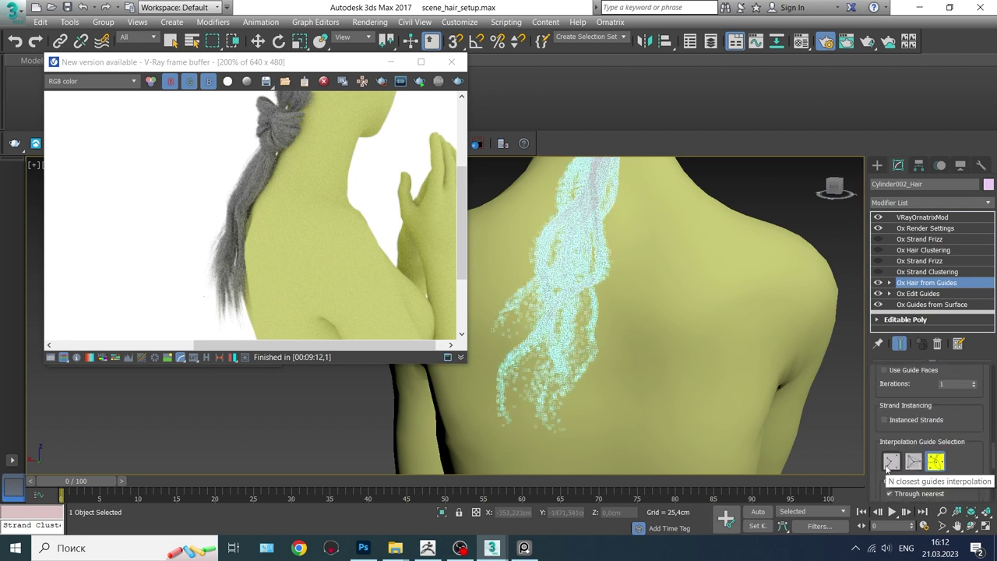
pyautogui.scroll(-2, 946, 452)
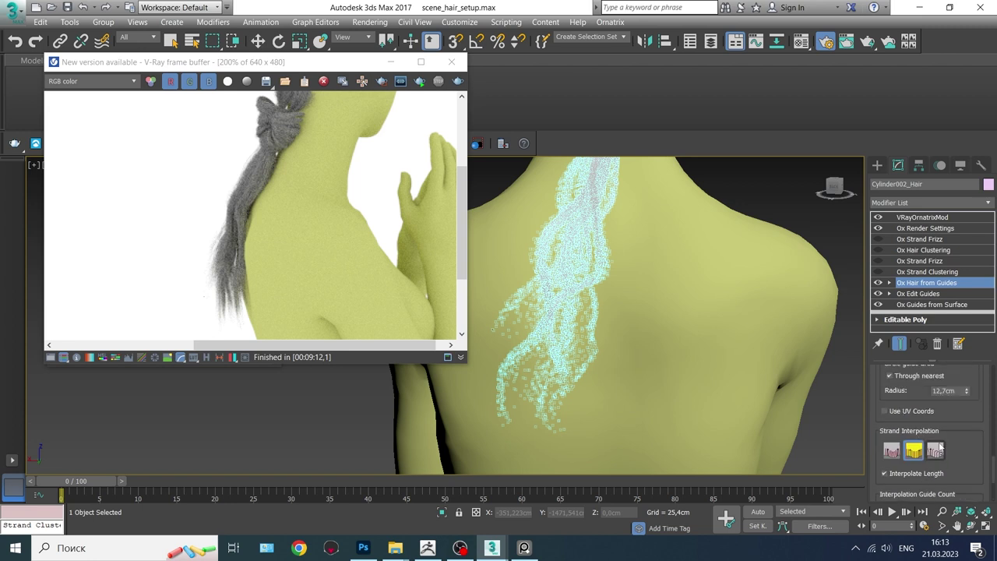
pyautogui.scroll(3, 939, 442)
pyautogui.click(892, 443)
pyautogui.click(926, 444)
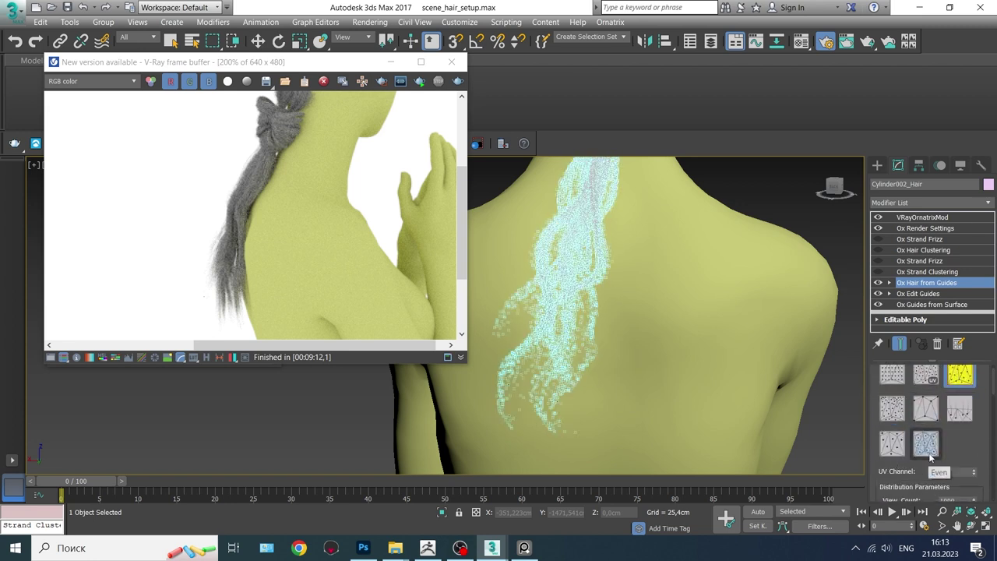
# Turn the second strand frizz and hair clustering layers back on.
pyautogui.click(880, 272)
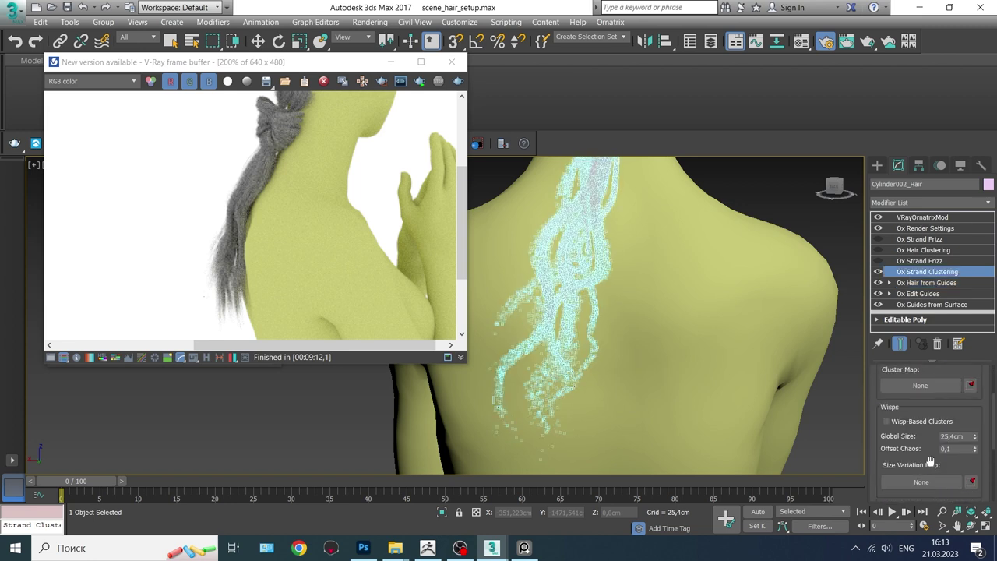
pyautogui.click(877, 260)
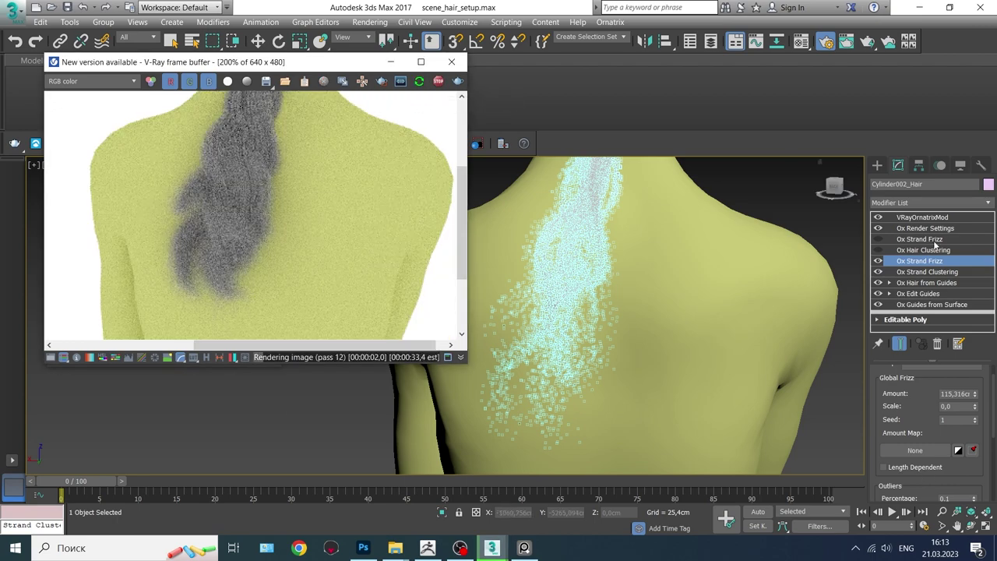
pyautogui.click(878, 249)
pyautogui.click(919, 249)
pyautogui.click(919, 239)
# Add a new Ox Hair Clustering layer with 5000 clumps.
pyautogui.click(988, 203)
pyautogui.scroll(-10, 931, 426)
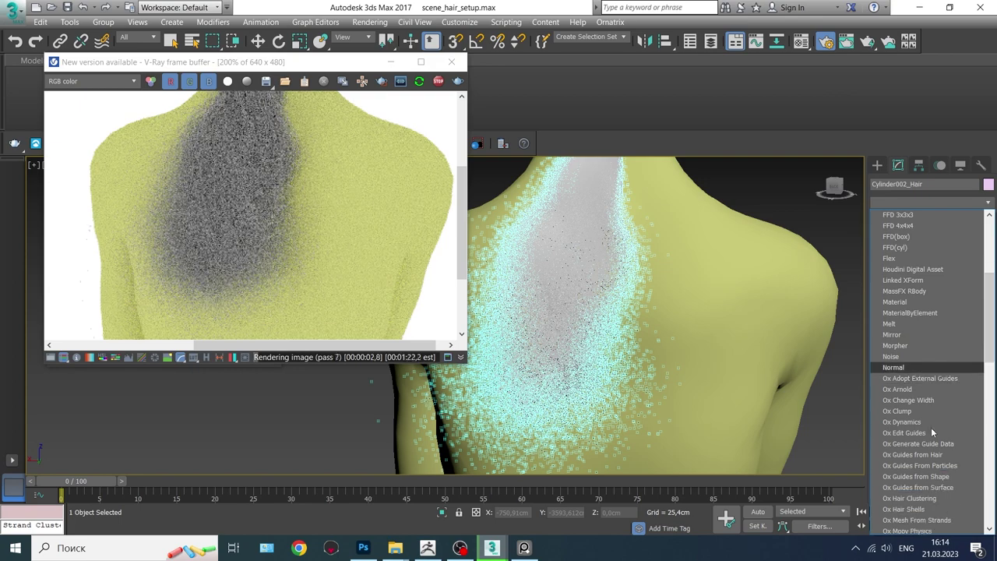
pyautogui.click(931, 426)
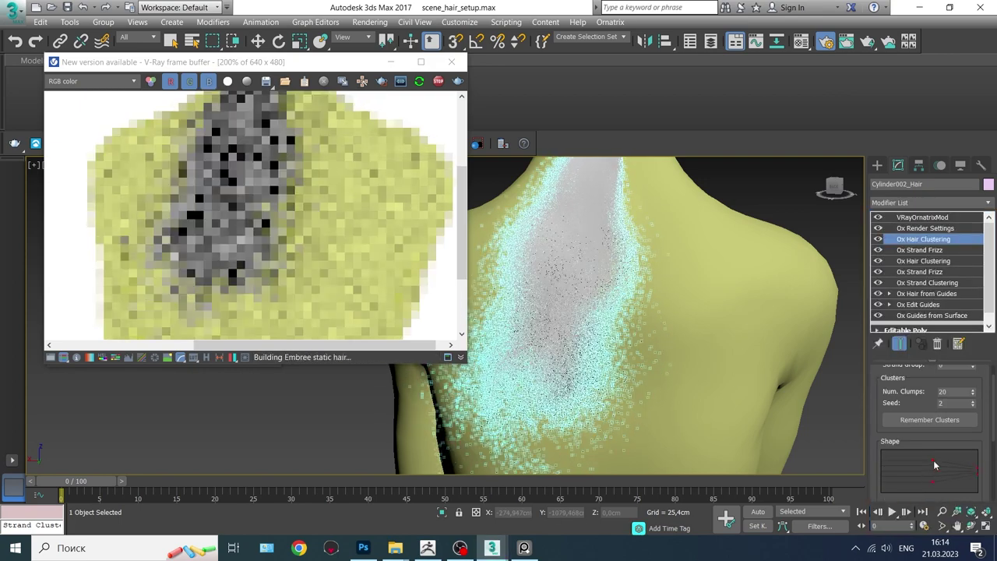
pyautogui.doubleClick(947, 391)
pyautogui.write('5000')
pyautogui.press('Return')
pyautogui.scroll(1, 904, 389)
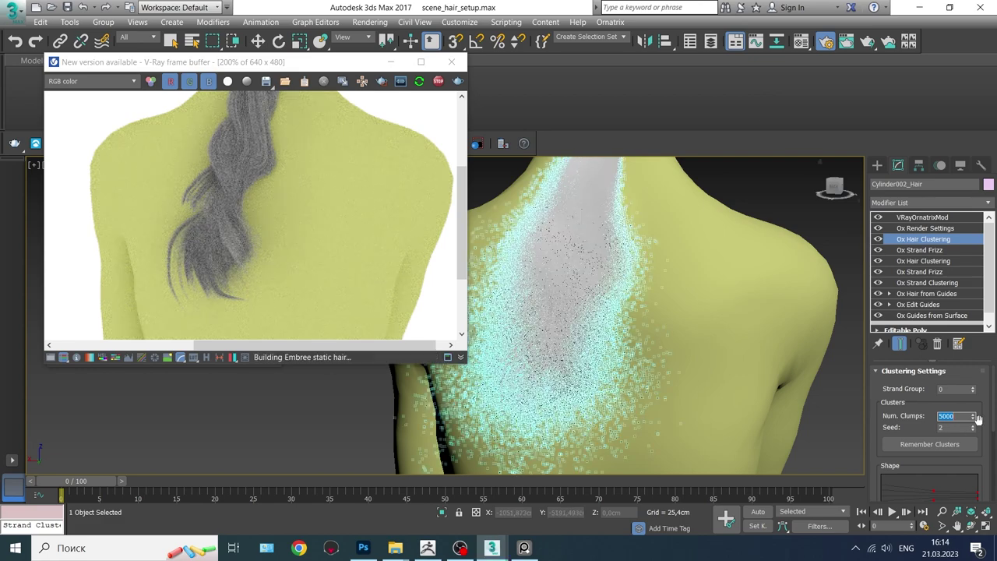
# Lower the strand frizz amount to about 40 cm for wavier hair.
pyautogui.click(919, 249)
pyautogui.moveTo(979, 437); pyautogui.dragTo(978, 467)
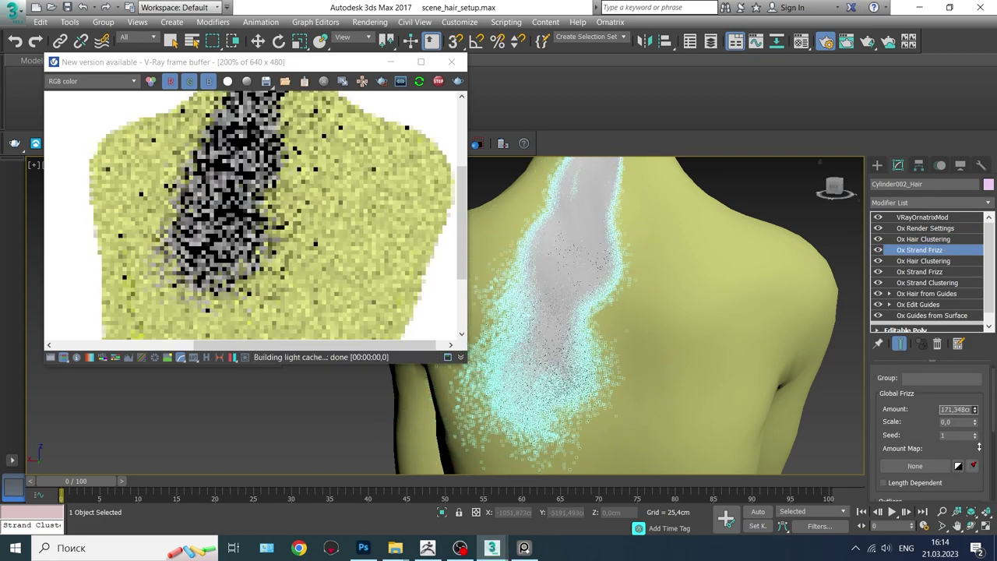
pyautogui.moveTo(976, 421); pyautogui.dragTo(976, 437)
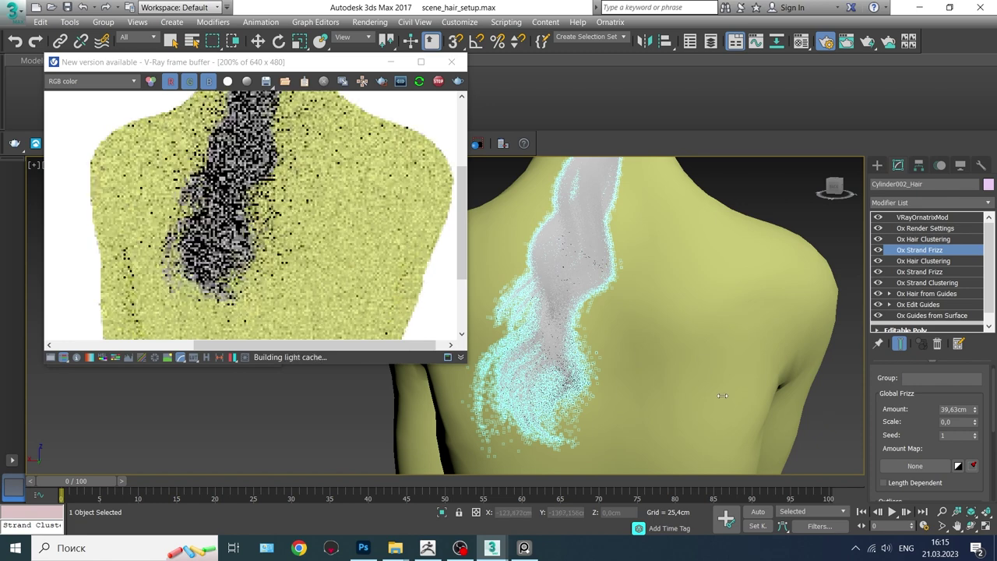
pyautogui.scroll(-1, 317, 231)
pyautogui.scroll(1, 458, 249)
pyautogui.moveTo(458, 250); pyautogui.dragTo(468, 239)
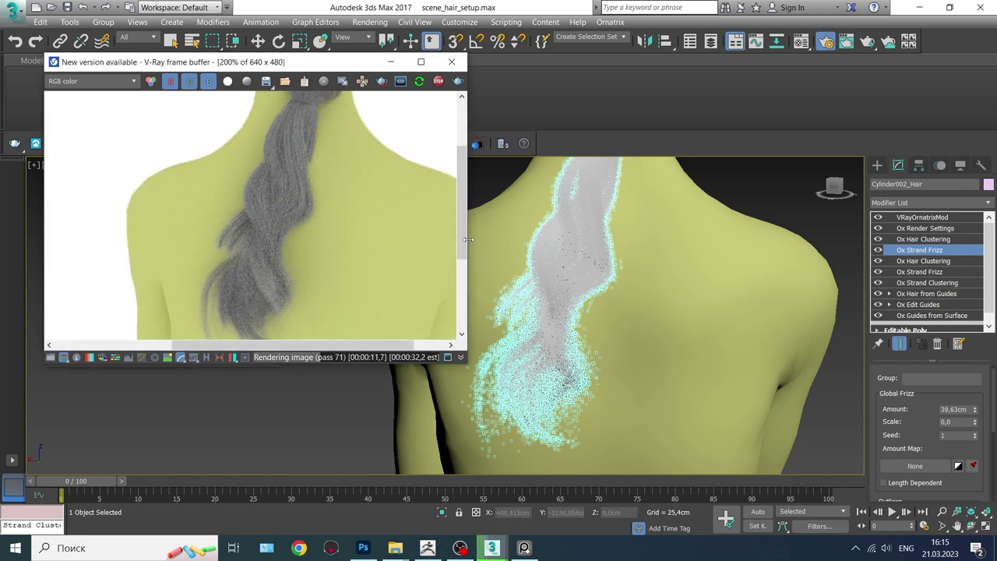
# Add Ox Strand Length (length 1,13, randomize 0,79) and select Ox Edit Guides.
pyautogui.click(941, 238)
pyautogui.click(927, 203)
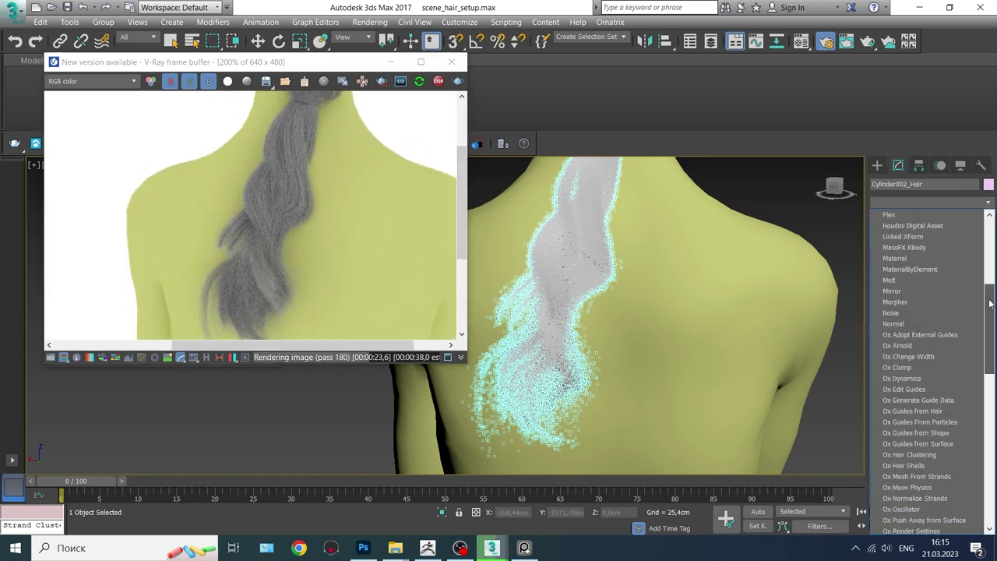
pyautogui.click(927, 475)
pyautogui.moveTo(972, 410); pyautogui.dragTo(972, 407)
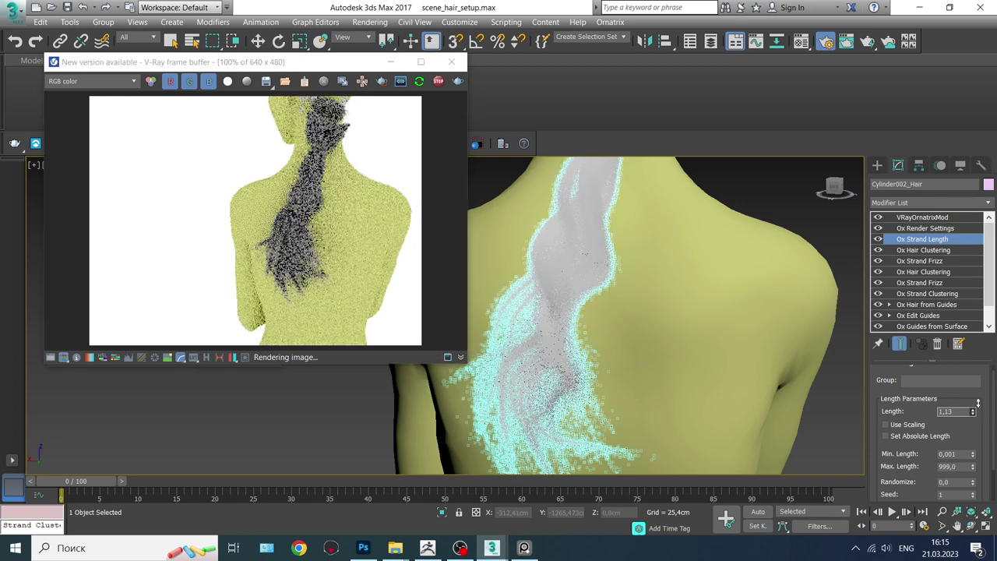
pyautogui.moveTo(972, 482); pyautogui.dragTo(972, 467)
pyautogui.scroll(2, 331, 241)
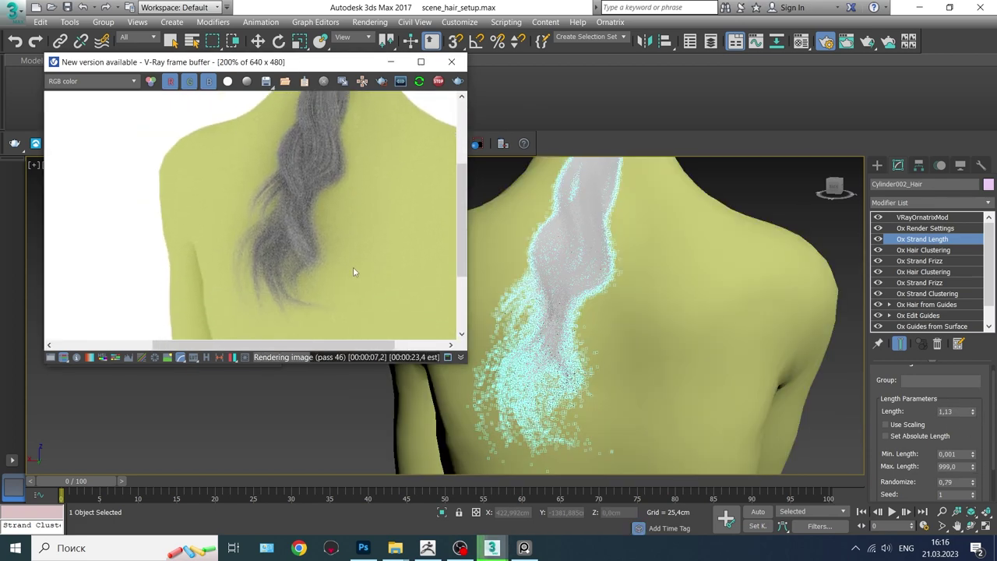
pyautogui.moveTo(353, 271); pyautogui.dragTo(343, 324, button='middle')
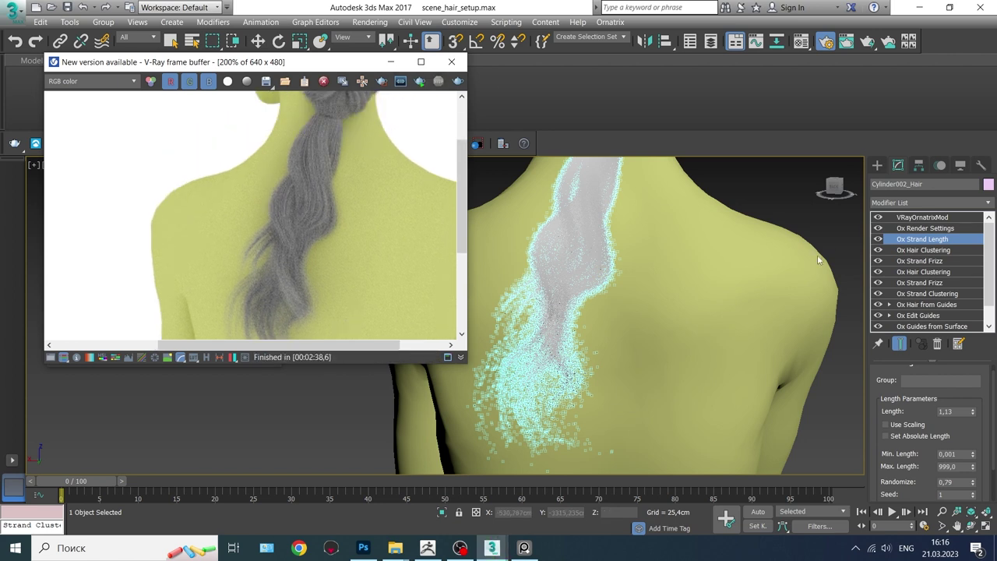
pyautogui.click(923, 321)
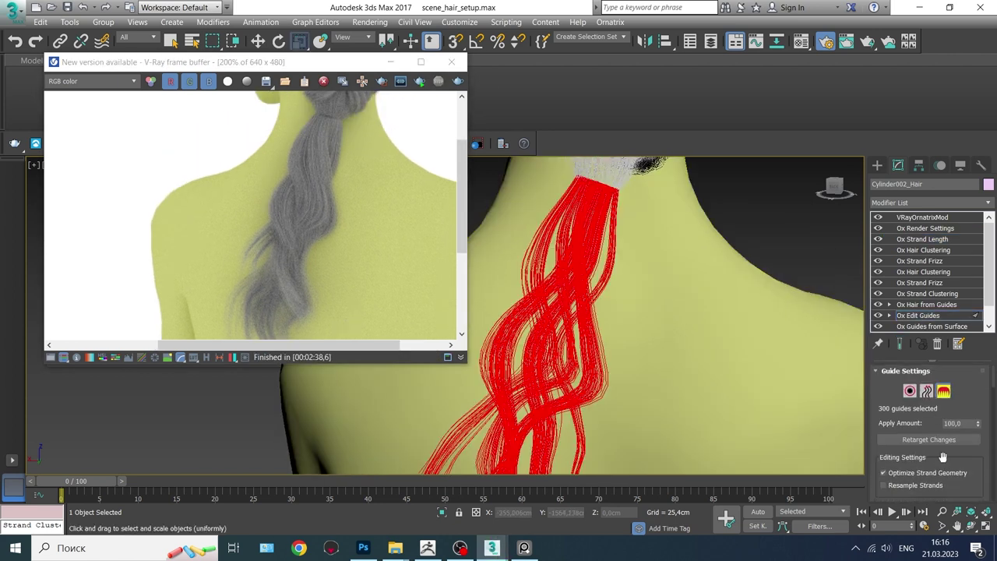
# Reshape and trim the ponytail guides with the Move and Cut brushes, fixing the stray back strand.
pyautogui.click(557, 267)
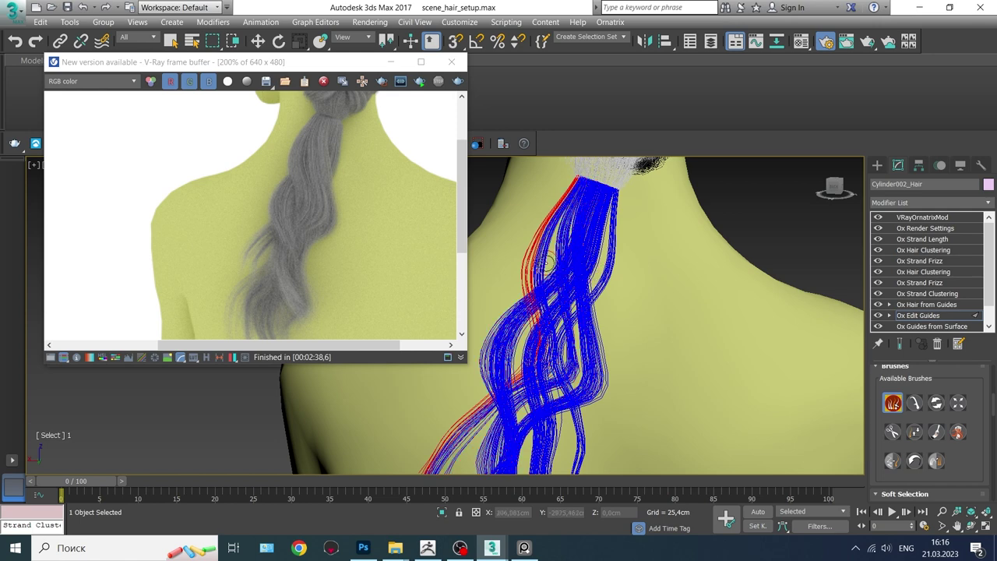
pyautogui.press('2')
pyautogui.keyDown('alt'); pyautogui.moveTo(547, 260); pyautogui.dragTo(626, 360, button='middle'); pyautogui.keyUp('alt')
pyautogui.keyDown('alt'); pyautogui.moveTo(524, 344); pyautogui.dragTo(416, 462, button='middle'); pyautogui.keyUp('alt')
pyautogui.press('5')
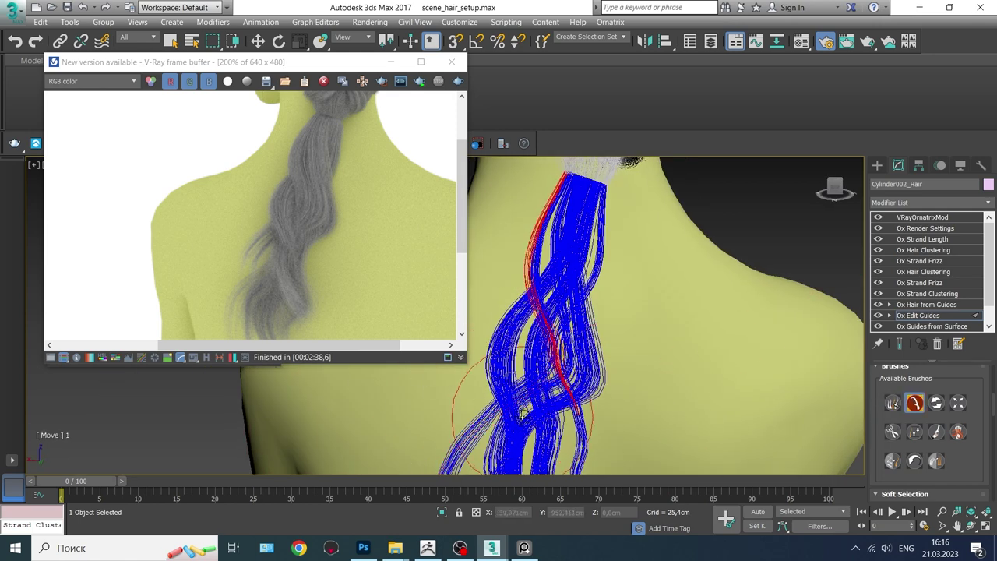
pyautogui.keyDown('alt'); pyautogui.moveTo(642, 384); pyautogui.dragTo(662, 294, button='middle'); pyautogui.keyUp('alt')
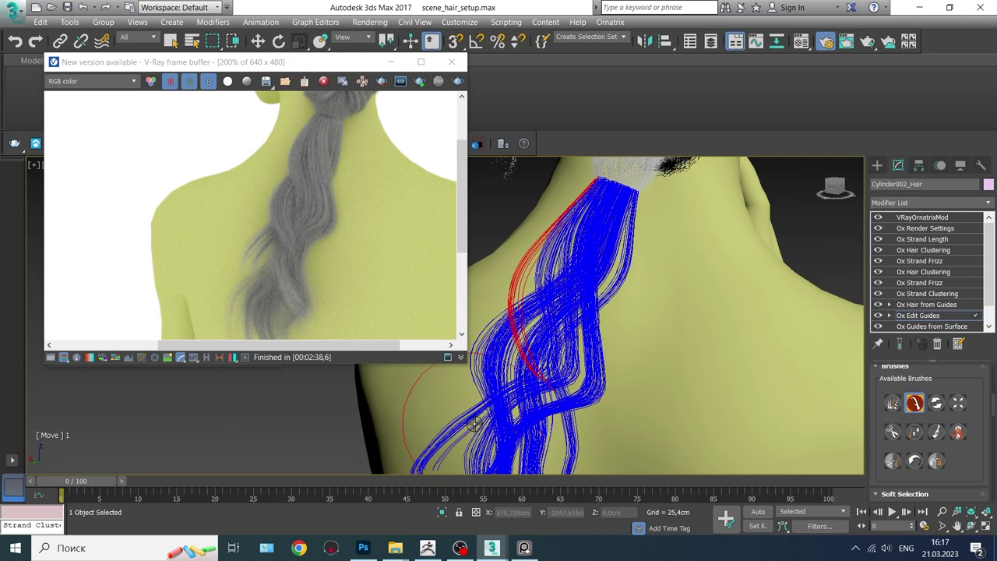
pyautogui.moveTo(808, 321)
pyautogui.keyDown('alt'); pyautogui.mouseDown(button='middle')
pyautogui.moveTo(685, 392)
pyautogui.moveTo(860, 380)
pyautogui.mouseUp(button='middle'); pyautogui.keyUp('alt')
pyautogui.press('2')
pyautogui.moveTo(585, 215)
pyautogui.keyDown('alt'); pyautogui.mouseDown(button='middle')
pyautogui.moveTo(588, 312)
pyautogui.moveTo(663, 286)
pyautogui.mouseUp(button='middle'); pyautogui.keyUp('alt')
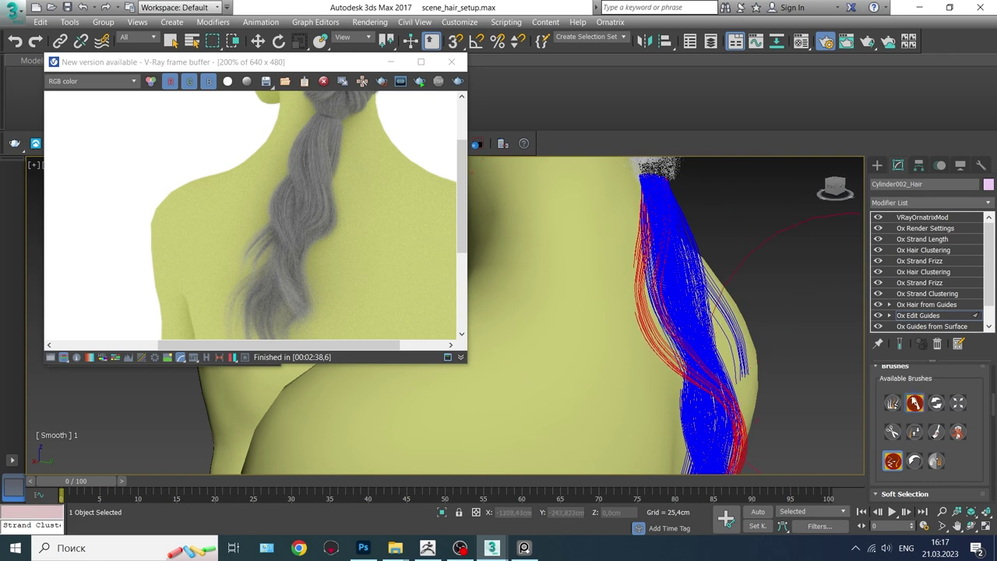
pyautogui.keyDown('alt'); pyautogui.moveTo(623, 327); pyautogui.dragTo(507, 382, button='middle'); pyautogui.keyUp('alt')
pyautogui.press('5')
pyautogui.moveTo(687, 292)
pyautogui.keyDown('alt'); pyautogui.mouseDown(button='middle')
pyautogui.moveTo(635, 355)
pyautogui.moveTo(672, 379)
pyautogui.moveTo(830, 405)
pyautogui.mouseUp(button='middle'); pyautogui.keyUp('alt')
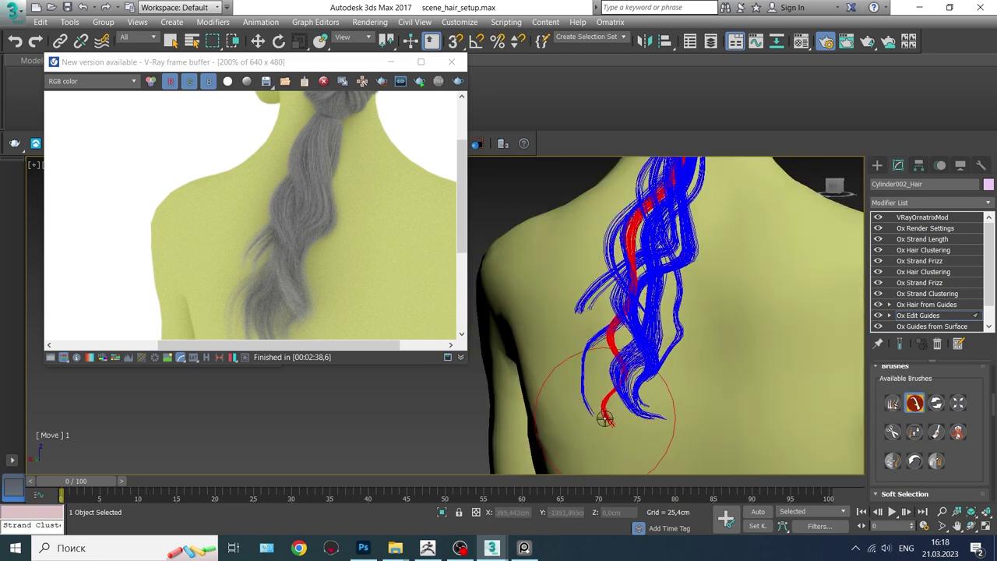
pyautogui.scroll(2, 615, 393)
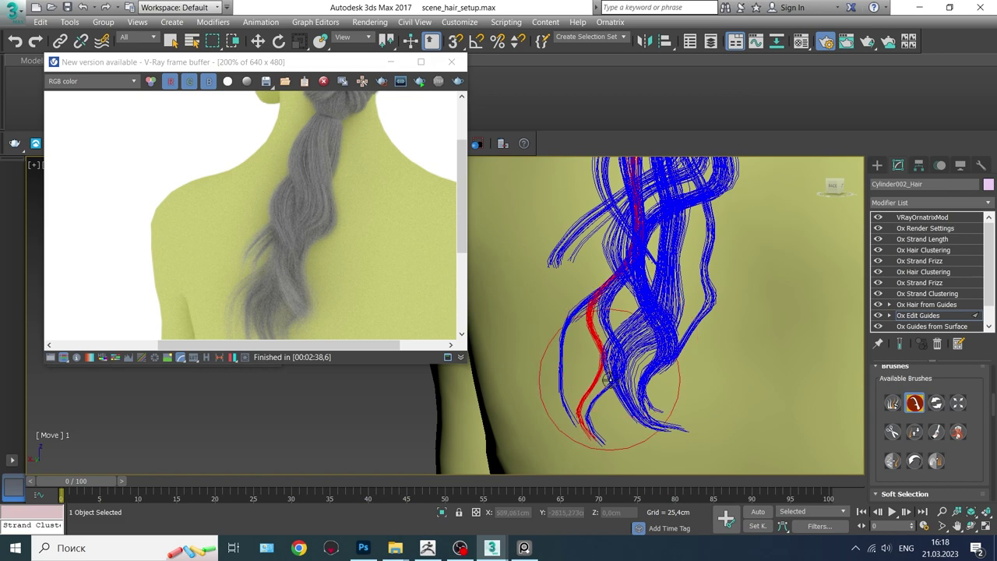
pyautogui.moveTo(745, 406)
pyautogui.keyDown('alt'); pyautogui.mouseDown(button='middle')
pyautogui.moveTo(566, 373)
pyautogui.moveTo(568, 403)
pyautogui.moveTo(896, 409)
pyautogui.mouseUp(button='middle'); pyautogui.keyUp('alt')
# Select VRayOrnatrixMod in the stack and return to the Select Object tool.
pyautogui.click(923, 216)
pyautogui.moveTo(709, 277)
pyautogui.keyDown('alt'); pyautogui.mouseDown(button='middle')
pyautogui.moveTo(647, 272)
pyautogui.moveTo(614, 358)
pyautogui.moveTo(625, 309)
pyautogui.mouseUp(button='middle'); pyautogui.keyUp('alt')
pyautogui.press('q')
pyautogui.scroll(-2, 620, 278)
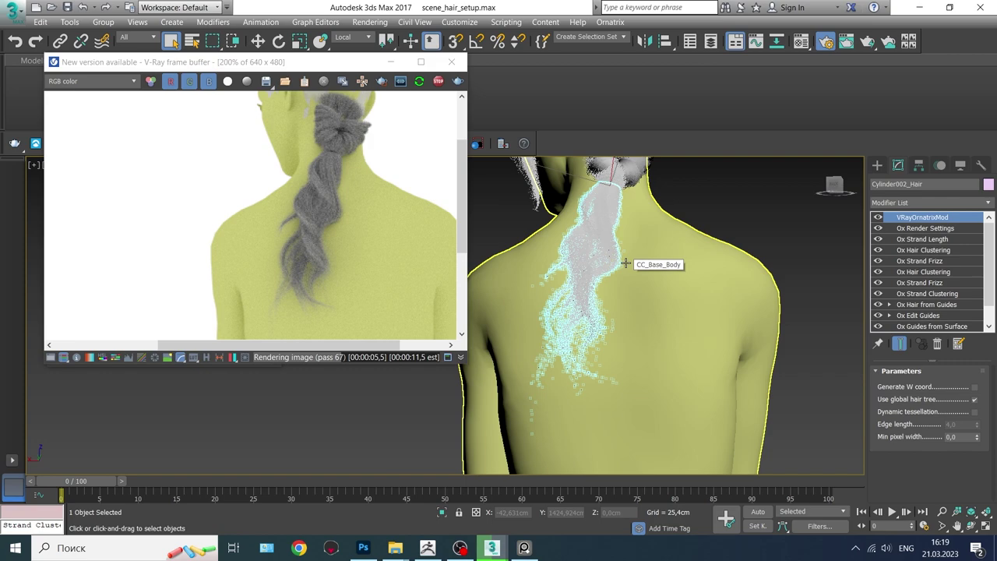
pyautogui.scroll(2, 625, 263)
# Select back_hair_cap_Hair and add VRayOrnatrixMod to it.
pyautogui.keyDown('alt'); pyautogui.moveTo(550, 187); pyautogui.dragTo(793, 244, button='middle'); pyautogui.keyUp('alt')
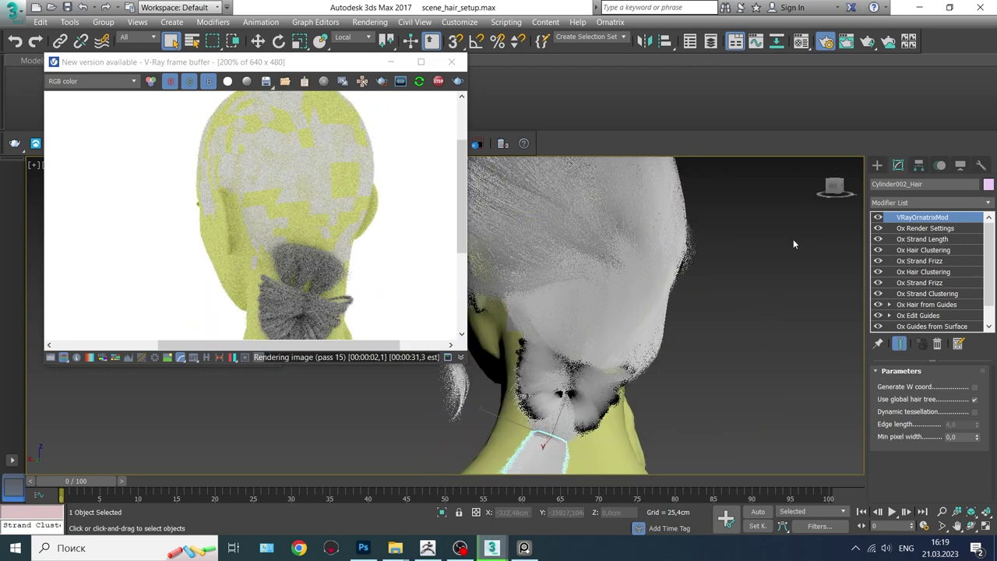
pyautogui.click(218, 260)
pyautogui.click(929, 202)
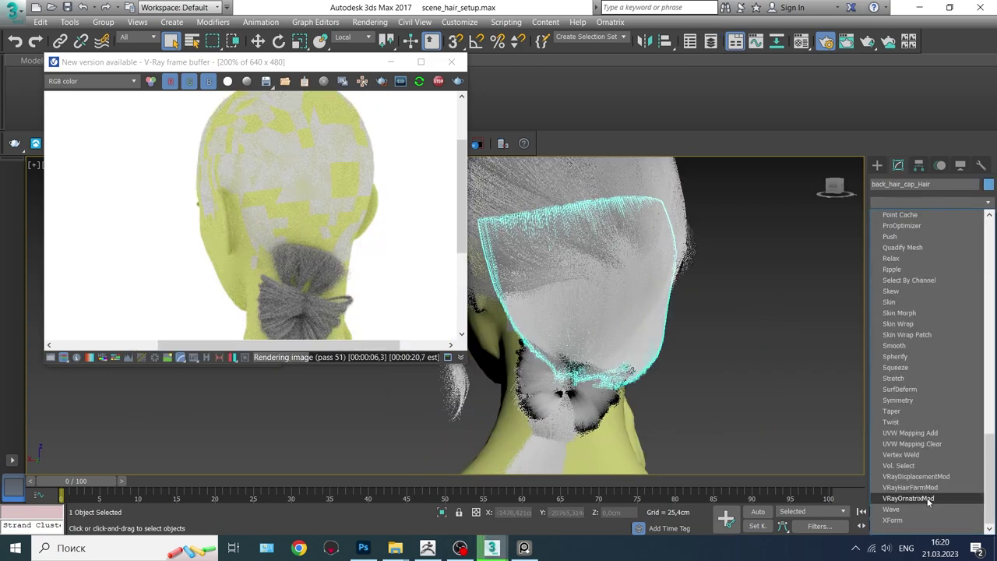
pyautogui.click(927, 498)
# Try an Ox Strand Clustering modifier on the back hair, then remove it.
pyautogui.keyDown('alt'); pyautogui.moveTo(699, 388); pyautogui.dragTo(592, 258, button='middle'); pyautogui.keyUp('alt')
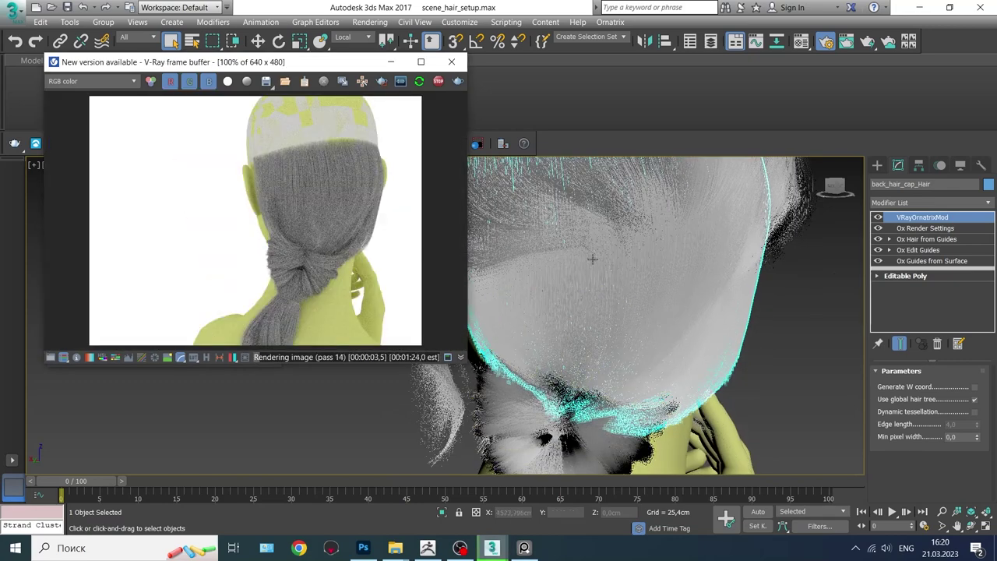
pyautogui.click(983, 203)
pyautogui.scroll(5, 917, 304)
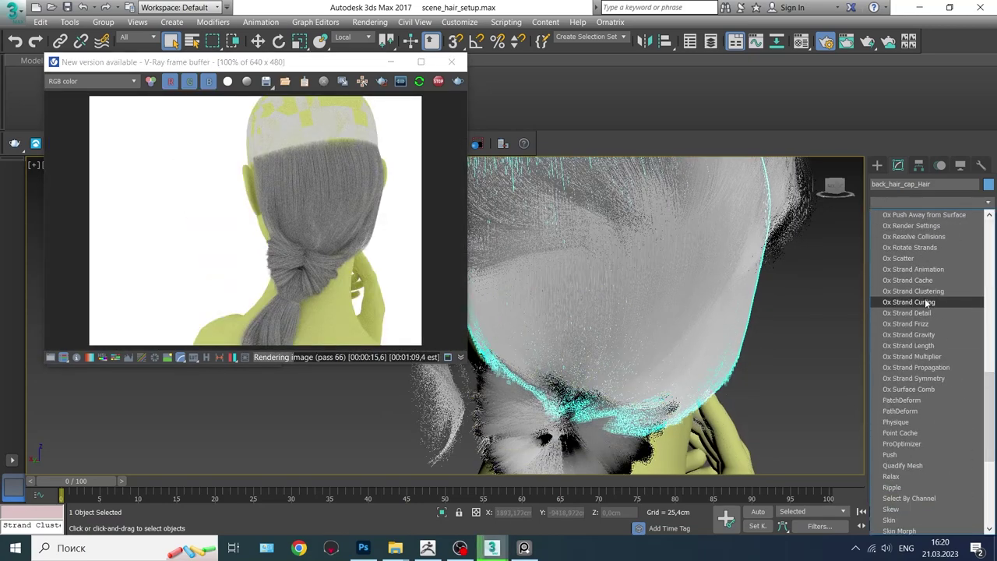
pyautogui.click(913, 291)
pyautogui.scroll(-5, 927, 436)
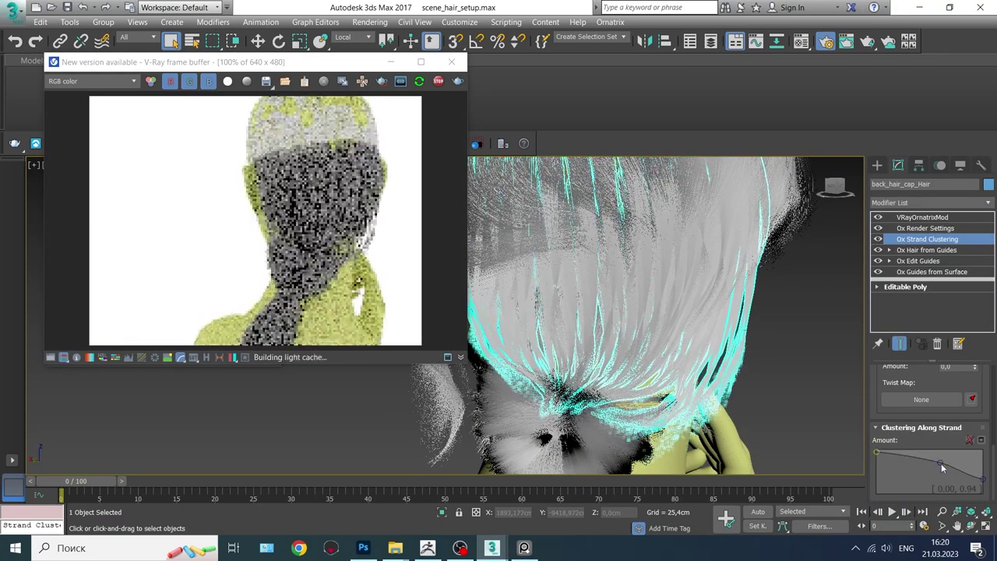
pyautogui.moveTo(941, 464); pyautogui.dragTo(915, 460)
pyautogui.moveTo(769, 386)
pyautogui.keyDown('alt'); pyautogui.mouseDown(button='middle')
pyautogui.moveTo(808, 377)
pyautogui.moveTo(779, 374)
pyautogui.mouseUp(button='middle'); pyautogui.keyUp('alt')
pyautogui.click(937, 344)
# Add Ox Hair Clustering to the back hair with 100 clumps.
pyautogui.click(983, 202)
pyautogui.click(912, 431)
pyautogui.doubleClick(952, 416)
pyautogui.write('100')
pyautogui.press('Return')
pyautogui.moveTo(740, 413)
pyautogui.keyDown('alt'); pyautogui.mouseDown(button='middle')
pyautogui.moveTo(705, 416)
pyautogui.moveTo(741, 425)
pyautogui.mouseUp(button='middle'); pyautogui.keyUp('alt')
# Add Ox Strand Frizz and a second Ox Hair Clustering with 500 clumps above it.
pyautogui.click(988, 203)
pyautogui.scroll(-5, 973, 374)
pyautogui.click(974, 454)
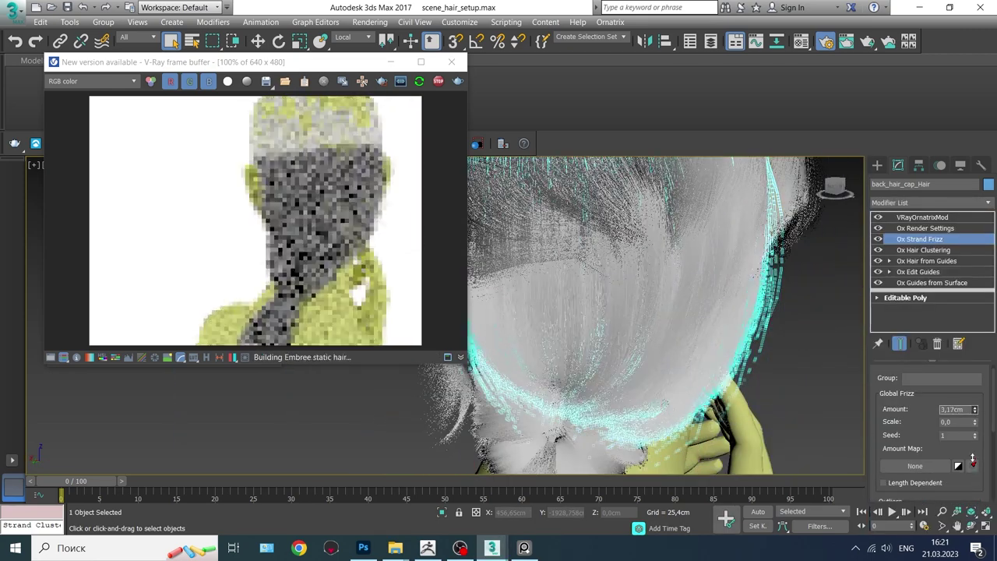
pyautogui.click(987, 203)
pyautogui.click(966, 418)
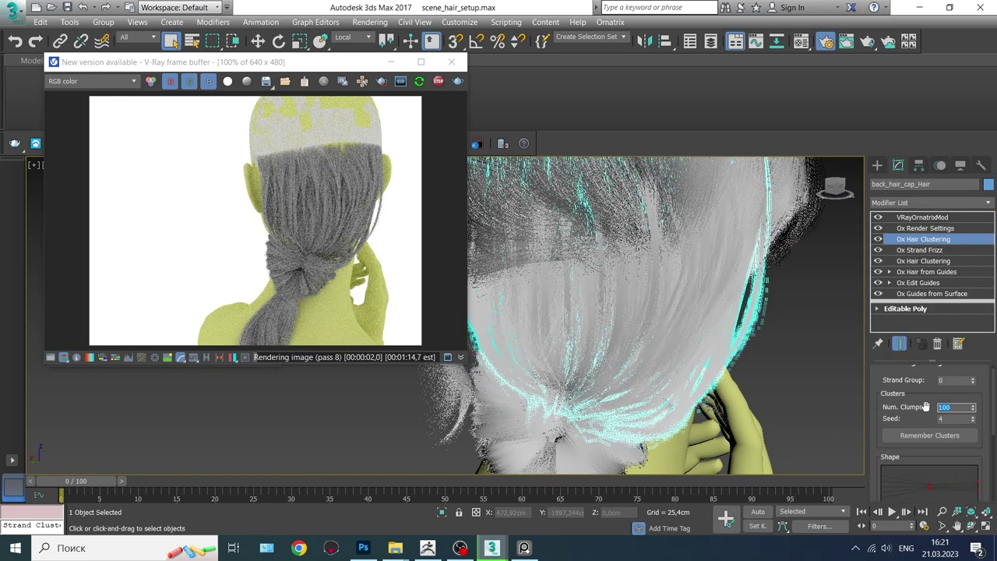
pyautogui.doubleClick(944, 407)
pyautogui.write('500')
pyautogui.press('Return')
pyautogui.keyDown('alt'); pyautogui.moveTo(608, 351); pyautogui.dragTo(776, 378, button='middle'); pyautogui.keyUp('alt')
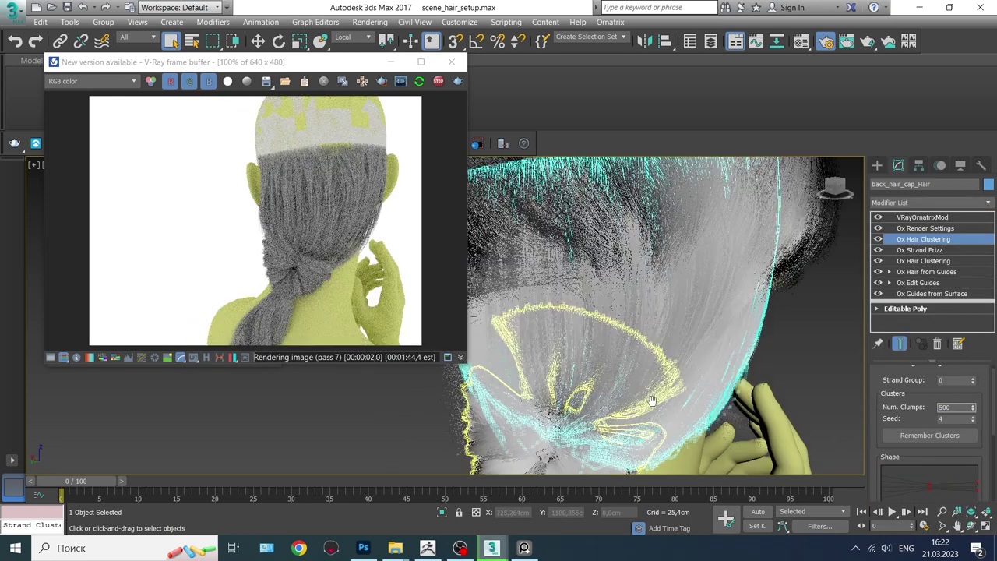
pyautogui.click(926, 218)
# Select Major_hair_cap_Hair and set its Ox Hair from Guides render count to 30000.
pyautogui.click(709, 42)
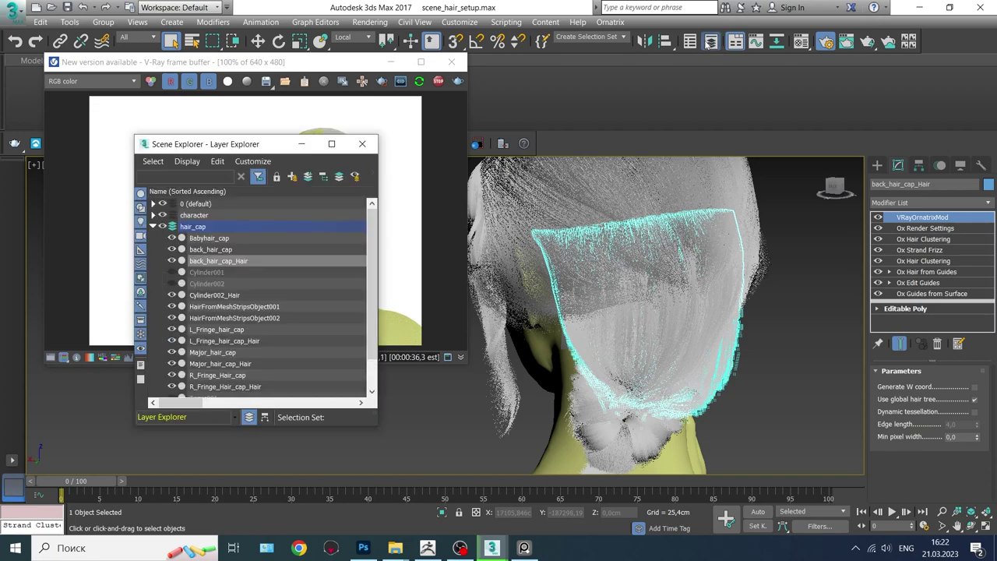
pyautogui.click(221, 363)
pyautogui.click(362, 144)
pyautogui.click(931, 202)
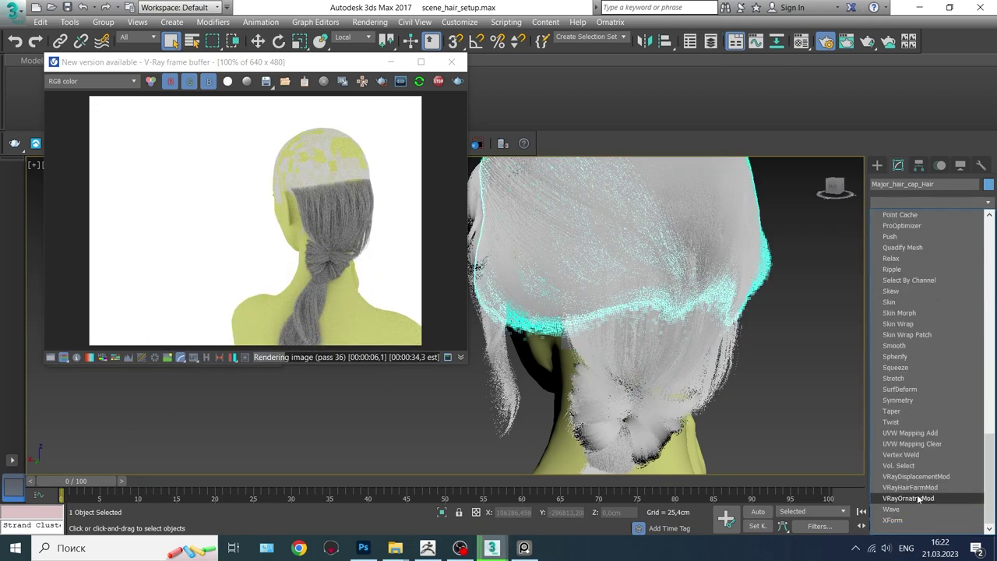
pyautogui.keyDown('alt'); pyautogui.moveTo(730, 386); pyautogui.dragTo(724, 395, button='middle'); pyautogui.keyUp('alt')
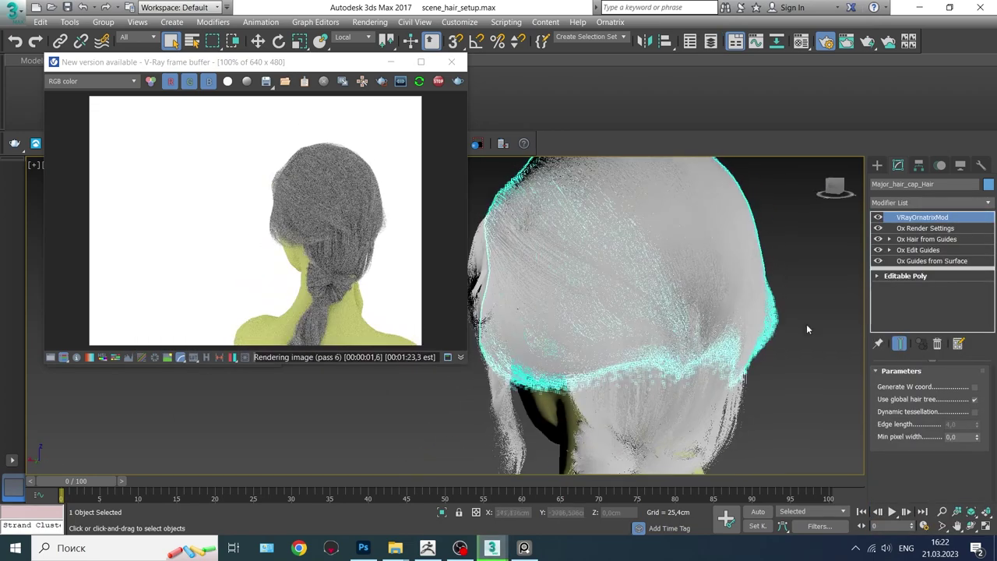
pyautogui.click(926, 238)
pyautogui.scroll(-5, 956, 452)
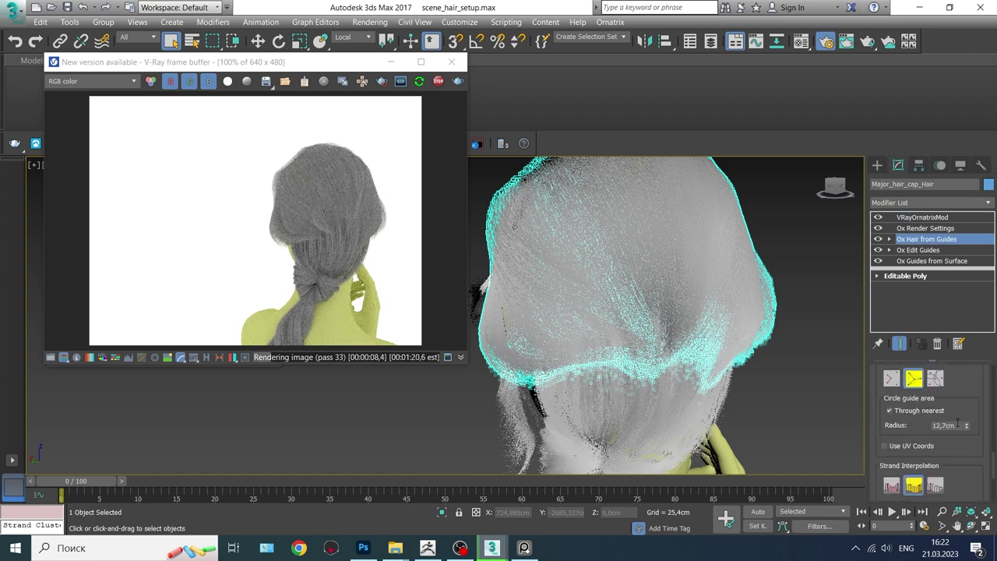
pyautogui.scroll(-5, 955, 468)
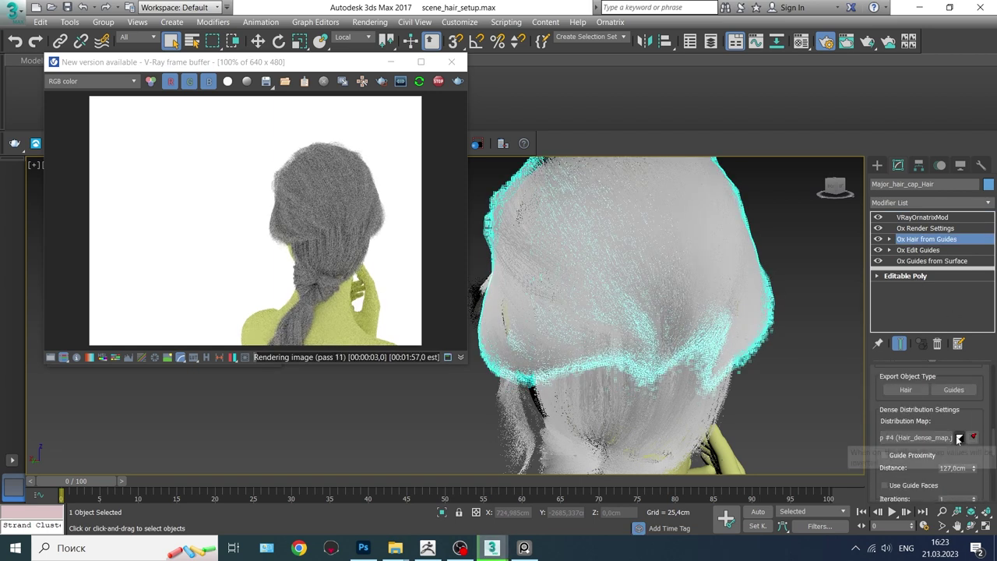
pyautogui.doubleClick(949, 482)
pyautogui.write('30000')
pyautogui.press('Return')
# Add Ox Strand Frizz to the major hair cap strands.
pyautogui.click(931, 203)
pyautogui.scroll(-10, 917, 312)
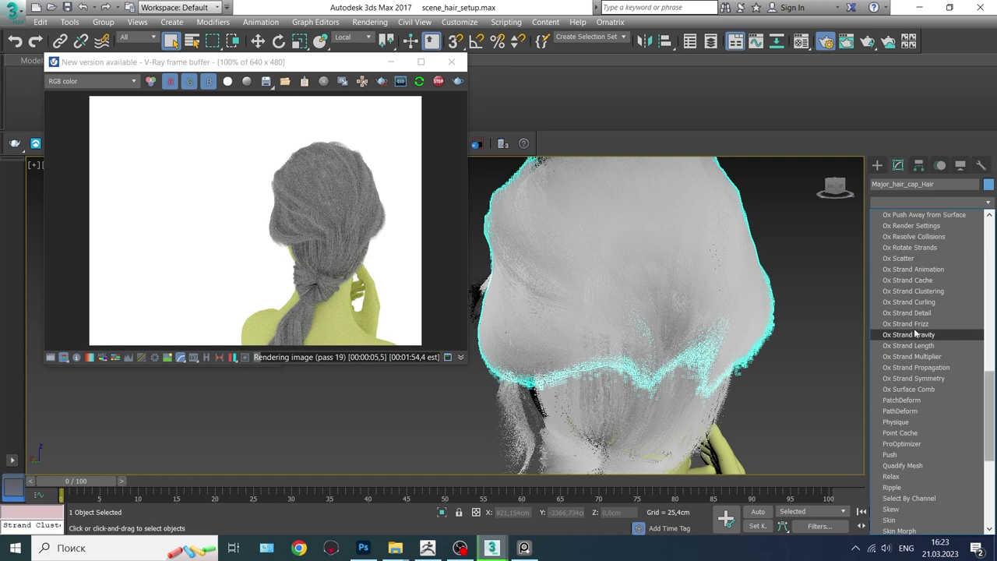
pyautogui.click(903, 334)
pyautogui.click(975, 420)
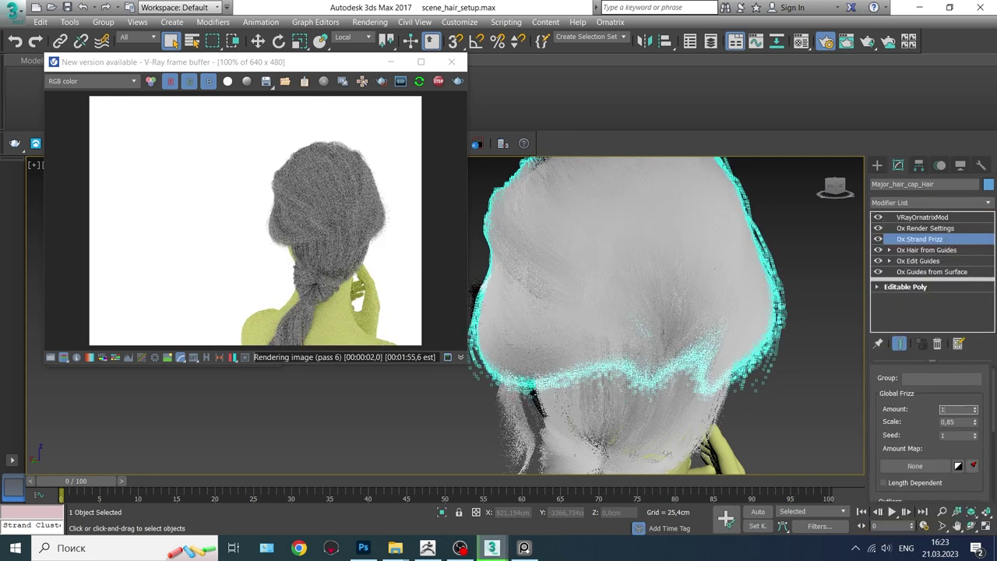
pyautogui.click(931, 202)
pyautogui.moveTo(991, 234); pyautogui.dragTo(990, 355)
# Add Ox Hair Clustering above the frizz with seed 1 and 1500 clumps.
pyautogui.click(907, 313)
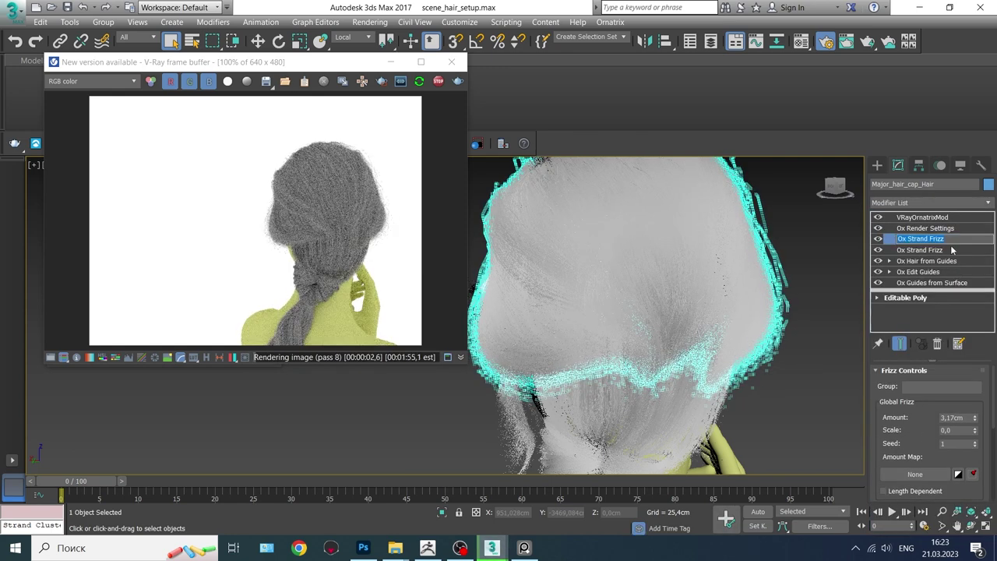
pyautogui.click(931, 203)
pyautogui.click(904, 411)
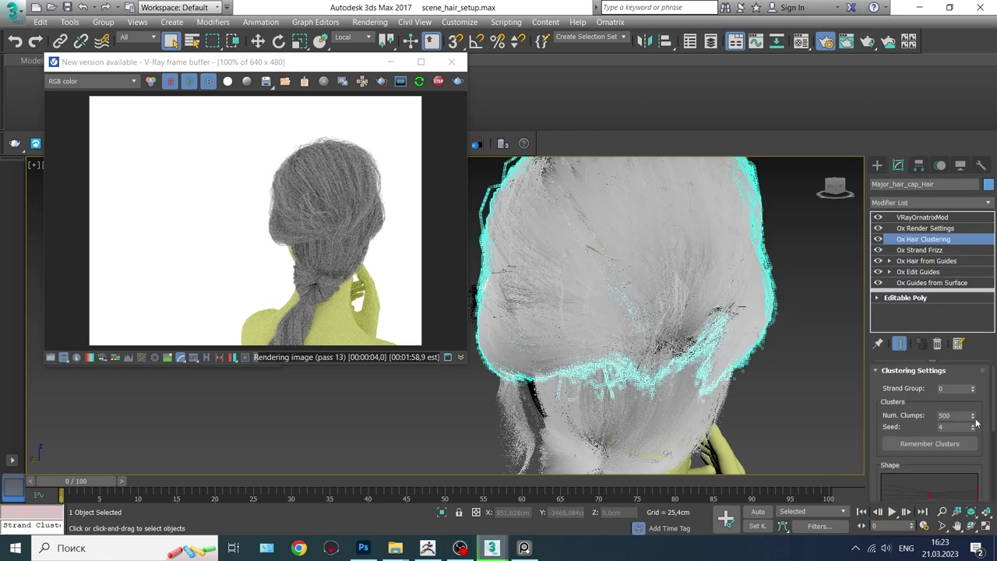
pyautogui.moveTo(973, 423); pyautogui.dragTo(973, 465)
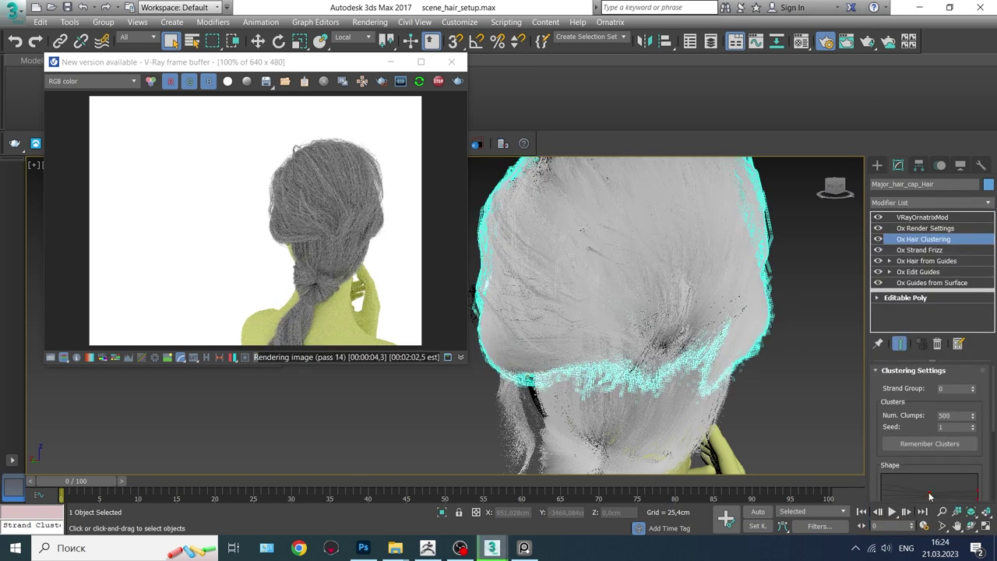
pyautogui.moveTo(929, 496); pyautogui.dragTo(930, 494)
pyautogui.write('0')
pyautogui.press('Return')
# Orbit to a frontal view of the face and bring up the scene object list.
pyautogui.moveTo(563, 334)
pyautogui.keyDown('alt'); pyautogui.mouseDown(button='middle')
pyautogui.moveTo(583, 405)
pyautogui.moveTo(615, 333)
pyautogui.mouseUp(button='middle'); pyautogui.keyUp('alt')
pyautogui.scroll(2, 615, 332)
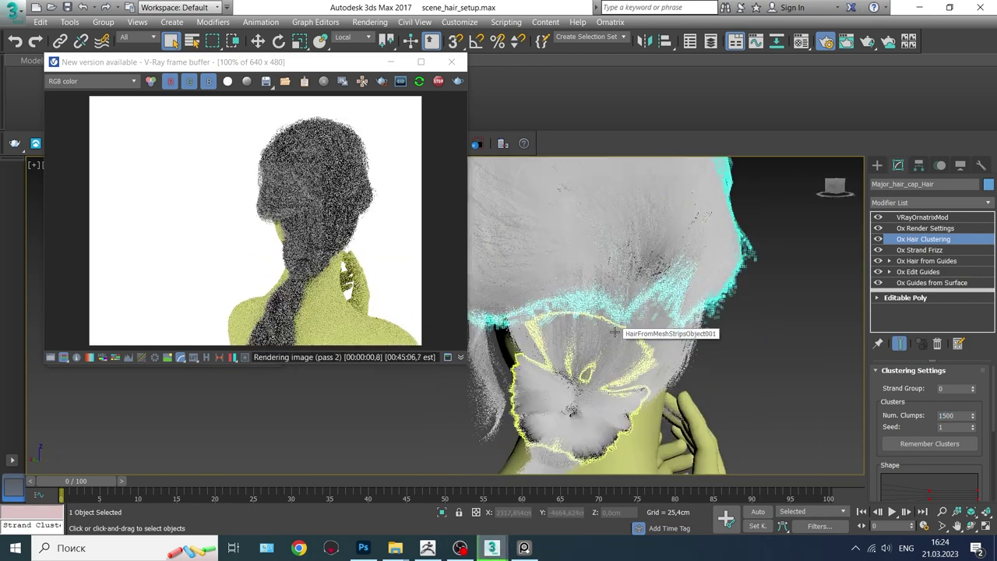
pyautogui.keyDown('alt'); pyautogui.moveTo(559, 345); pyautogui.dragTo(666, 345, button='middle'); pyautogui.keyUp('alt')
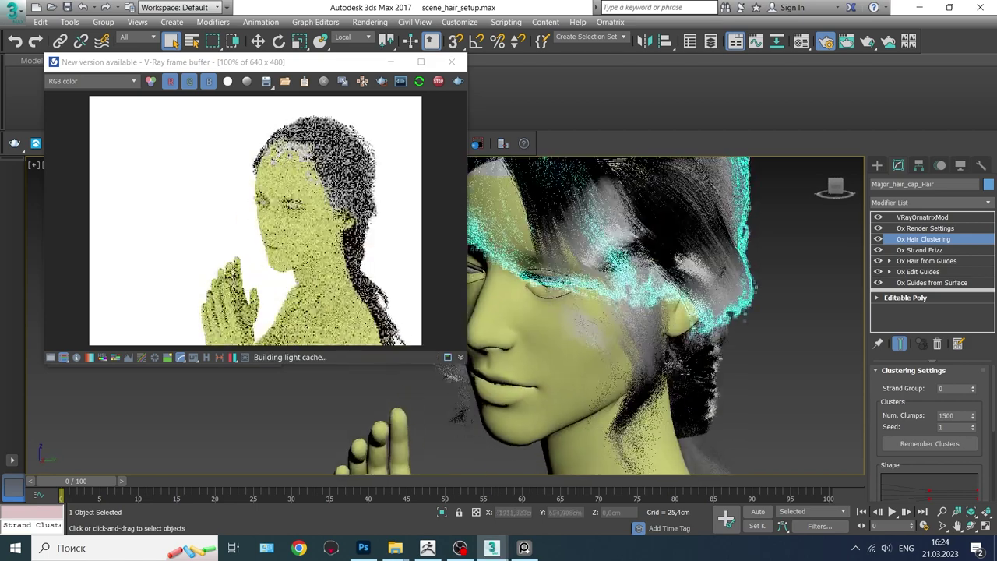
pyautogui.click(735, 41)
# Select L_Fringe_hair_cap_Hair and add VRayOrnatrixMod to it.
pyautogui.click(249, 376)
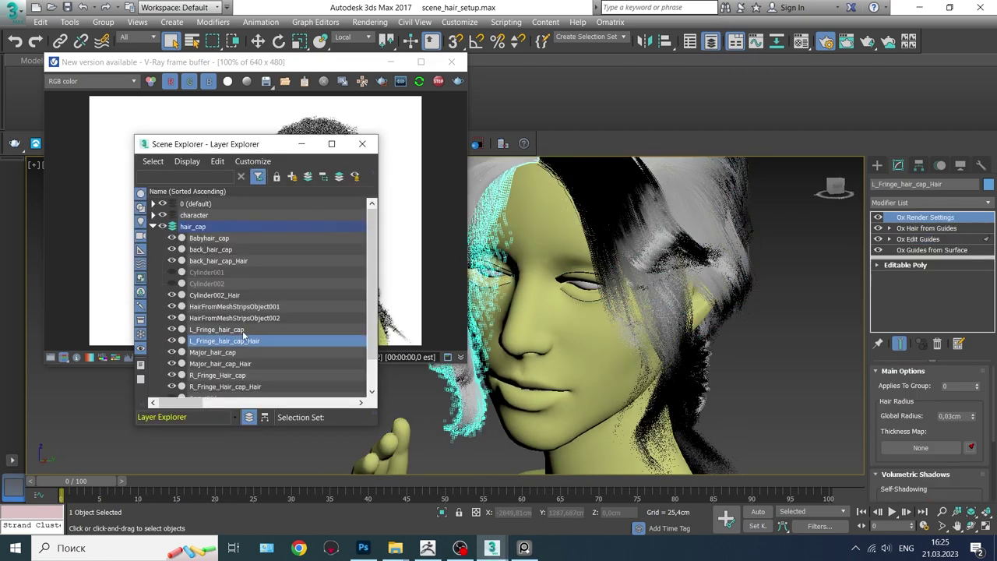
pyautogui.press('z')
pyautogui.click(931, 203)
pyautogui.scroll(-10, 941, 483)
pyautogui.click(941, 507)
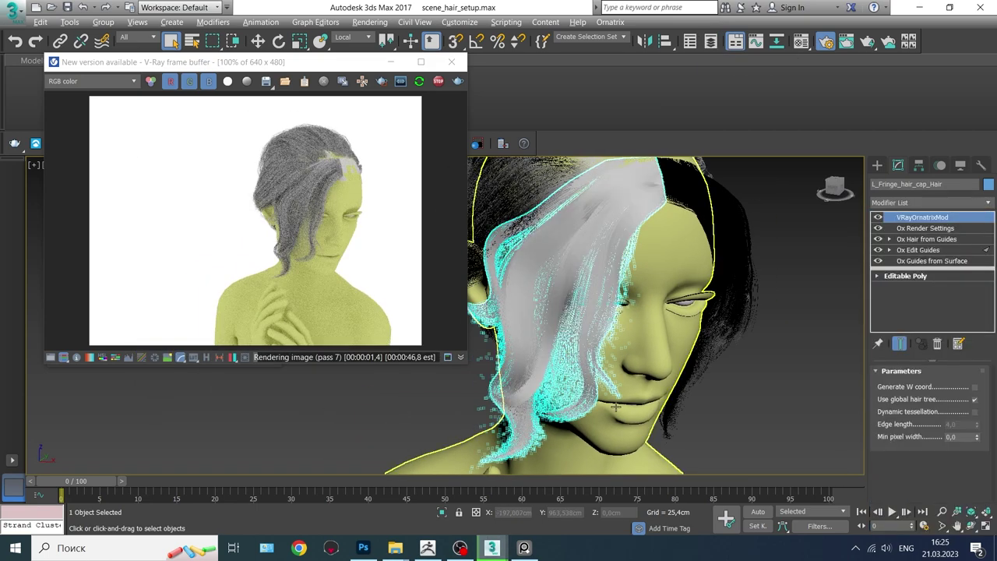
pyautogui.keyDown('alt'); pyautogui.moveTo(615, 406); pyautogui.dragTo(678, 401, button='middle'); pyautogui.keyUp('alt')
# Set the left fringe's Ox Hair from Guides render count to 4000.
pyautogui.click(926, 239)
pyautogui.scroll(-5, 927, 380)
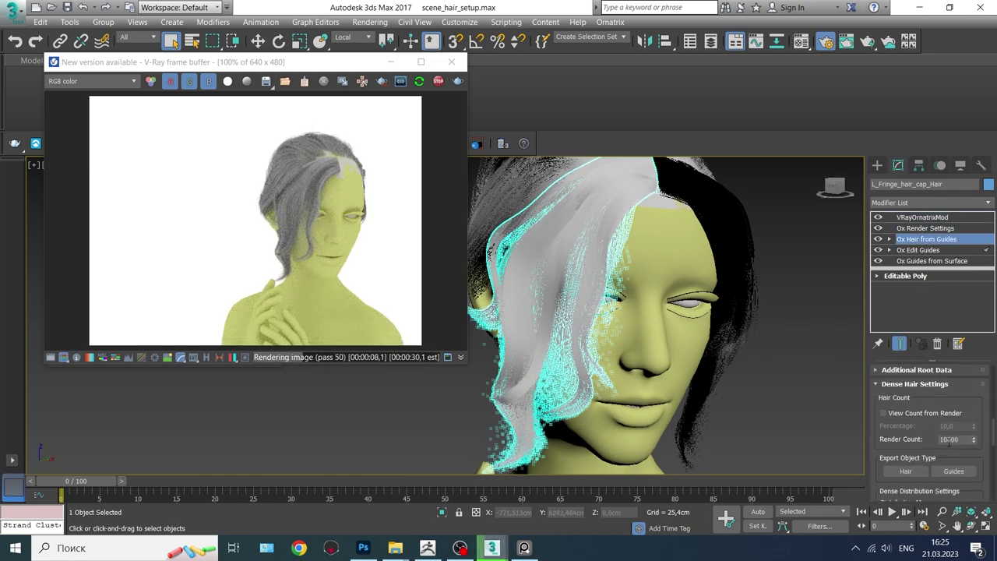
pyautogui.write('4000')
pyautogui.press('Return')
# Add Ox Hair Clustering to the left fringe with 200 clumps.
pyautogui.click(931, 202)
pyautogui.click(923, 389)
pyautogui.scroll(-3, 956, 490)
pyautogui.click(977, 404)
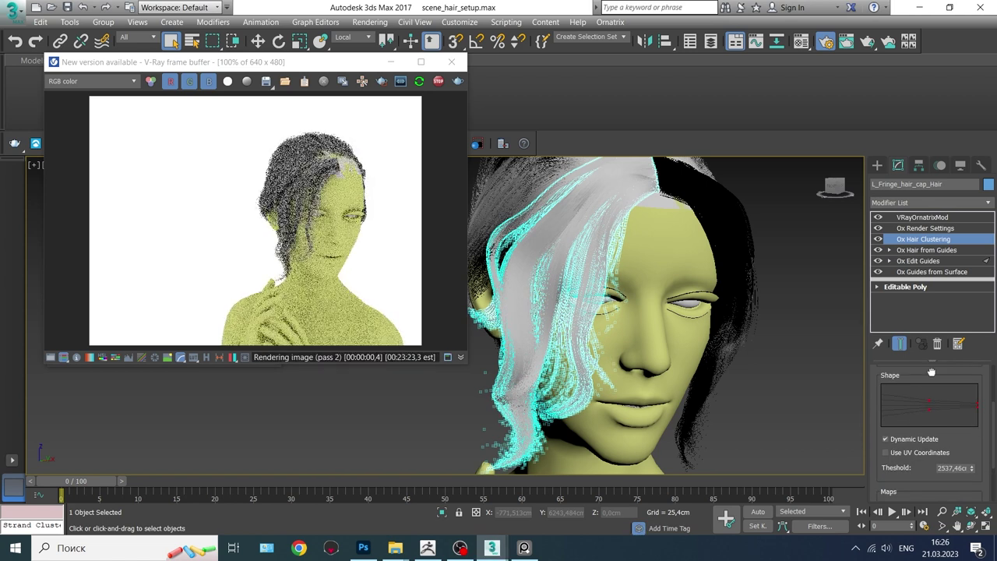
pyautogui.scroll(3, 966, 412)
pyautogui.write('200')
pyautogui.press('Return')
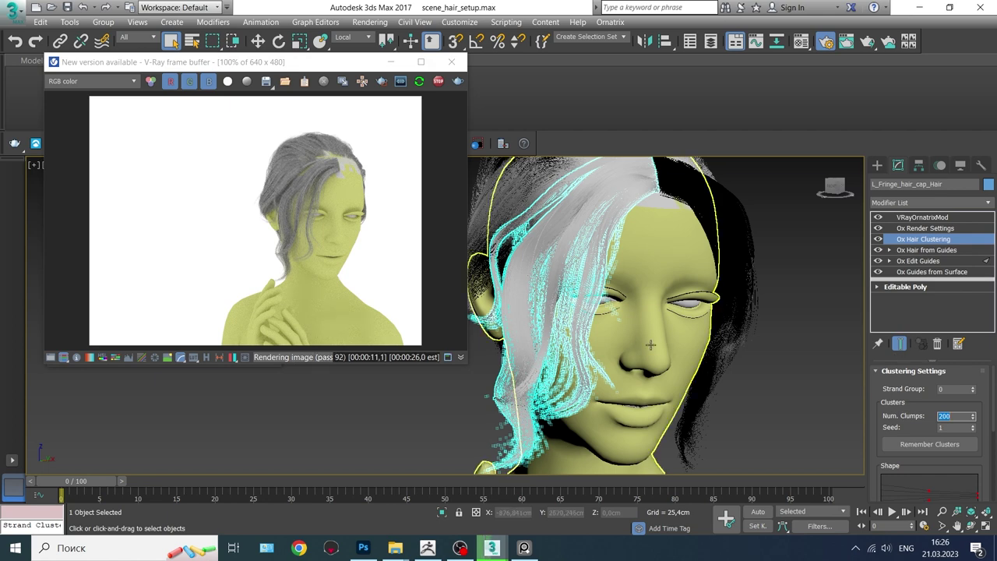
# Select R_Fringe_Hair_cap_Hair and add VRayOrnatrixMod to it.
pyautogui.keyDown('alt'); pyautogui.moveTo(651, 345); pyautogui.dragTo(672, 408, button='middle'); pyautogui.keyUp('alt')
pyautogui.moveTo(612, 345)
pyautogui.keyDown('alt'); pyautogui.mouseDown(button='middle')
pyautogui.moveTo(704, 260)
pyautogui.moveTo(675, 313)
pyautogui.mouseUp(button='middle'); pyautogui.keyUp('alt')
pyautogui.click(711, 43)
pyautogui.click(234, 448)
pyautogui.click(711, 42)
pyautogui.click(927, 202)
pyautogui.click(916, 497)
pyautogui.keyDown('alt'); pyautogui.moveTo(774, 419); pyautogui.dragTo(701, 343, button='middle'); pyautogui.keyUp('alt')
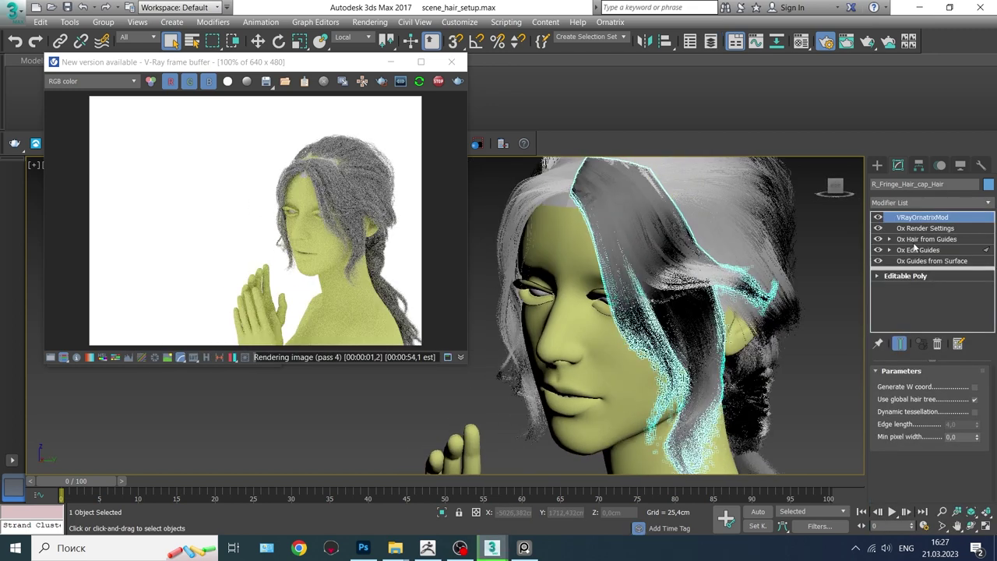
# Set the right fringe's Ox Hair from Guides render count to 2000 strands.
pyautogui.click(927, 238)
pyautogui.scroll(-3, 934, 436)
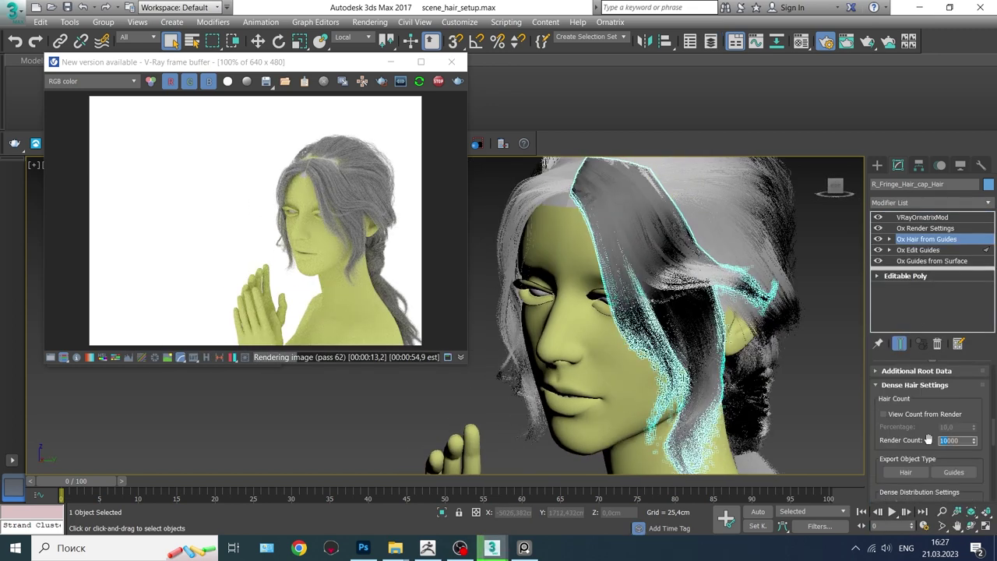
pyautogui.write('2000')
pyautogui.press('Return')
pyautogui.keyDown('alt'); pyautogui.moveTo(748, 409); pyautogui.dragTo(793, 404, button='middle'); pyautogui.keyUp('alt')
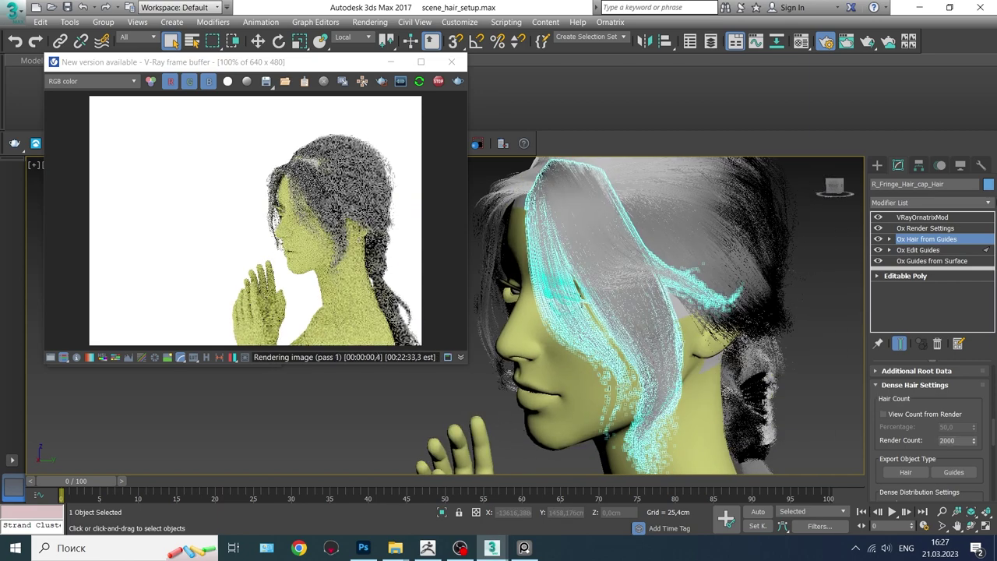
# Add Ox Hair Clustering to the right fringe with 50 clumps and seed 2.
pyautogui.click(931, 202)
pyautogui.scroll(-1, 927, 249)
pyautogui.click(927, 249)
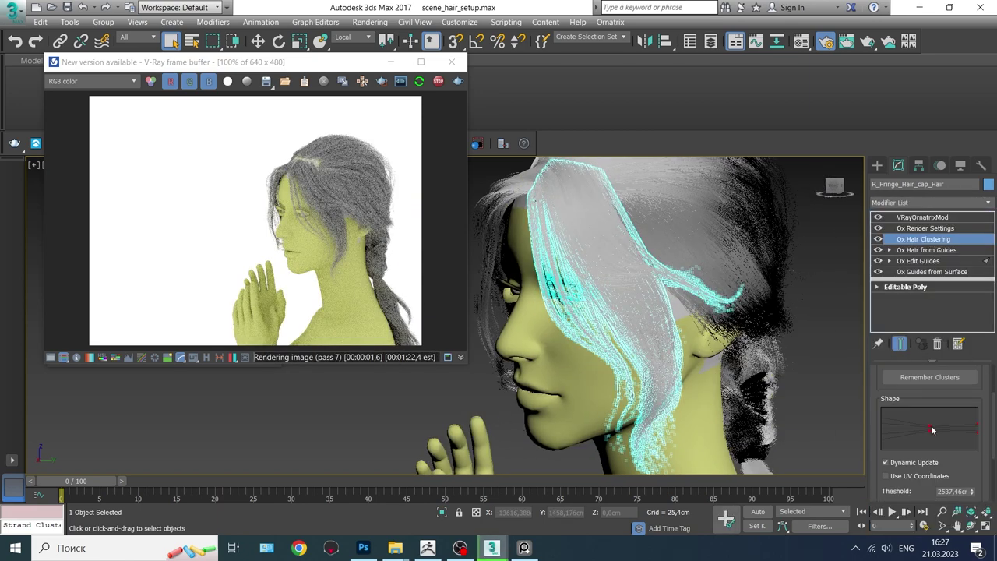
pyautogui.scroll(2, 932, 429)
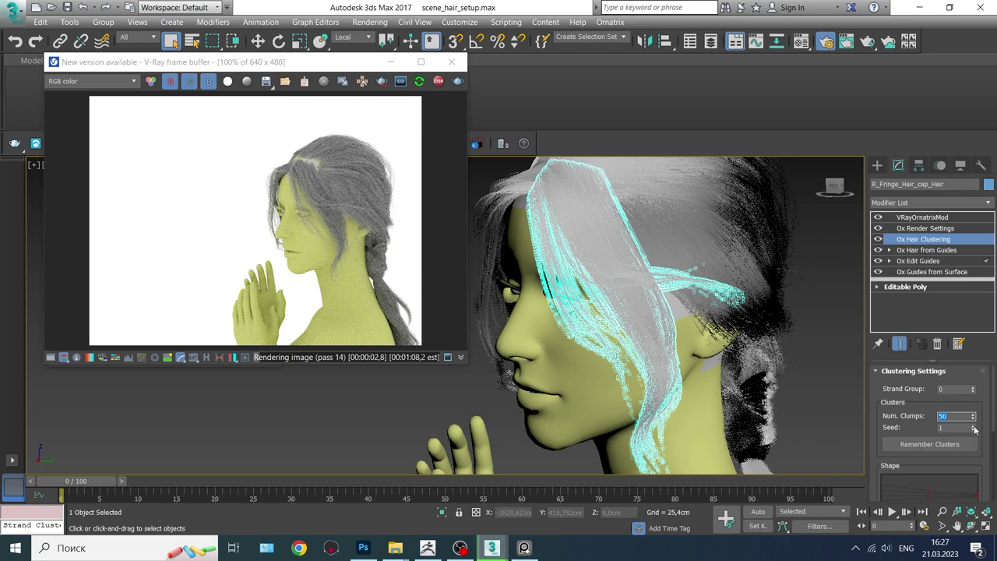
pyautogui.click(973, 426)
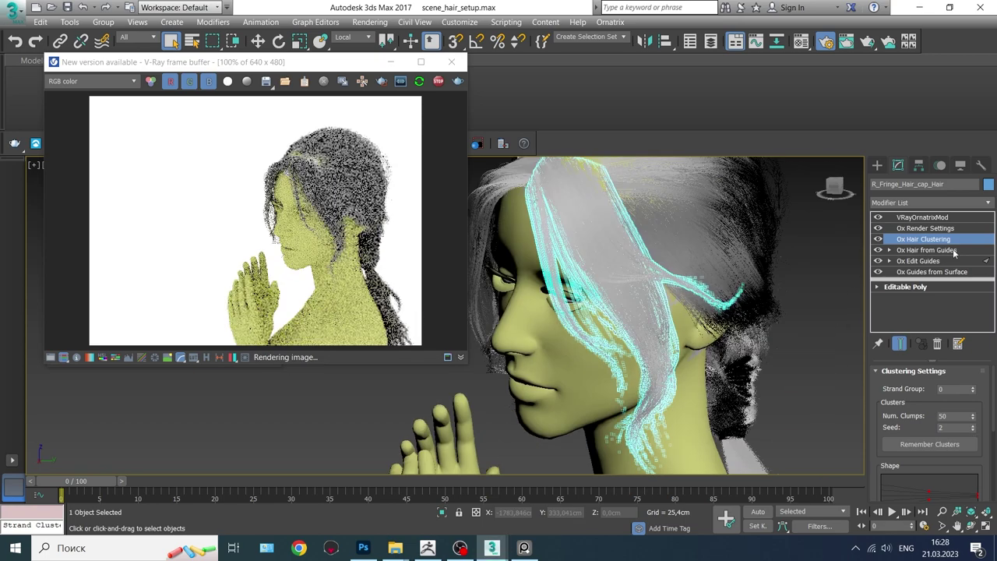
# Add Ox Strand Length with Randomize 0.38 and copy it onto L_Fringe's stack.
pyautogui.click(931, 203)
pyautogui.click(892, 475)
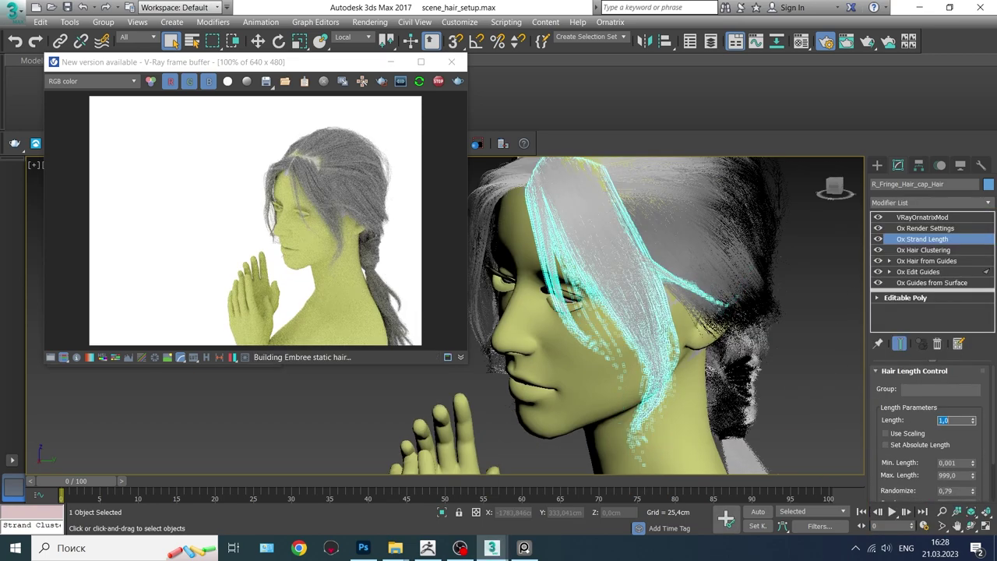
pyautogui.scroll(-2, 974, 423)
pyautogui.moveTo(972, 434); pyautogui.dragTo(978, 459)
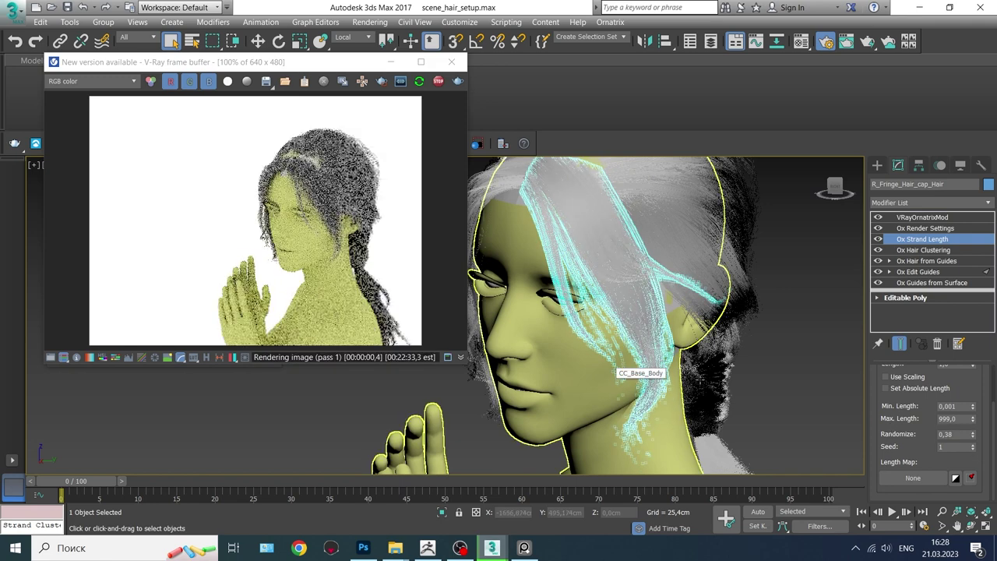
pyautogui.keyDown('alt'); pyautogui.moveTo(634, 369); pyautogui.dragTo(592, 369, button='middle'); pyautogui.keyUp('alt')
pyautogui.rightClick(922, 239)
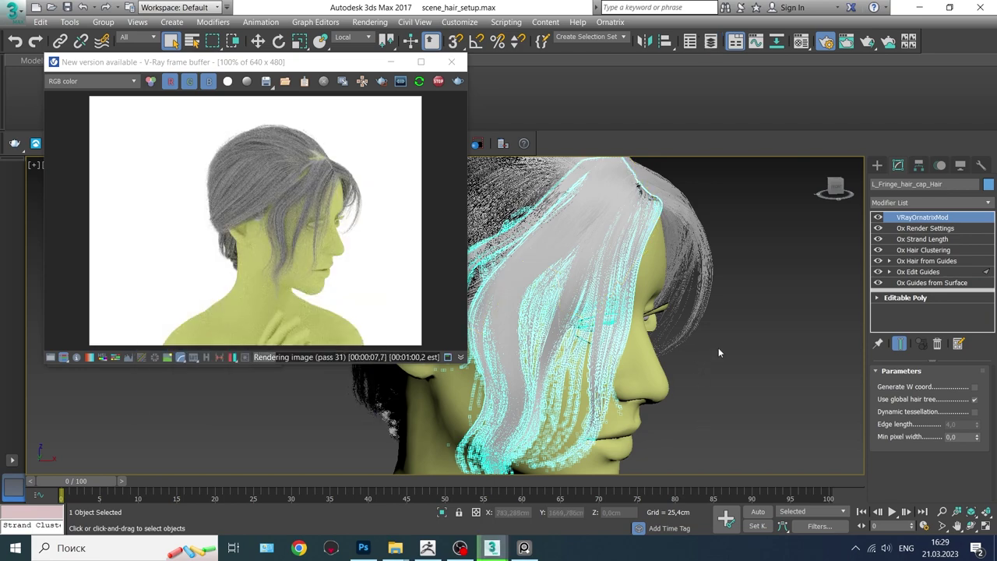
pyautogui.moveTo(718, 347)
pyautogui.keyDown('alt'); pyautogui.mouseDown(button='middle')
pyautogui.moveTo(705, 394)
pyautogui.moveTo(674, 379)
pyautogui.moveTo(598, 373)
pyautogui.mouseUp(button='middle'); pyautogui.keyUp('alt')
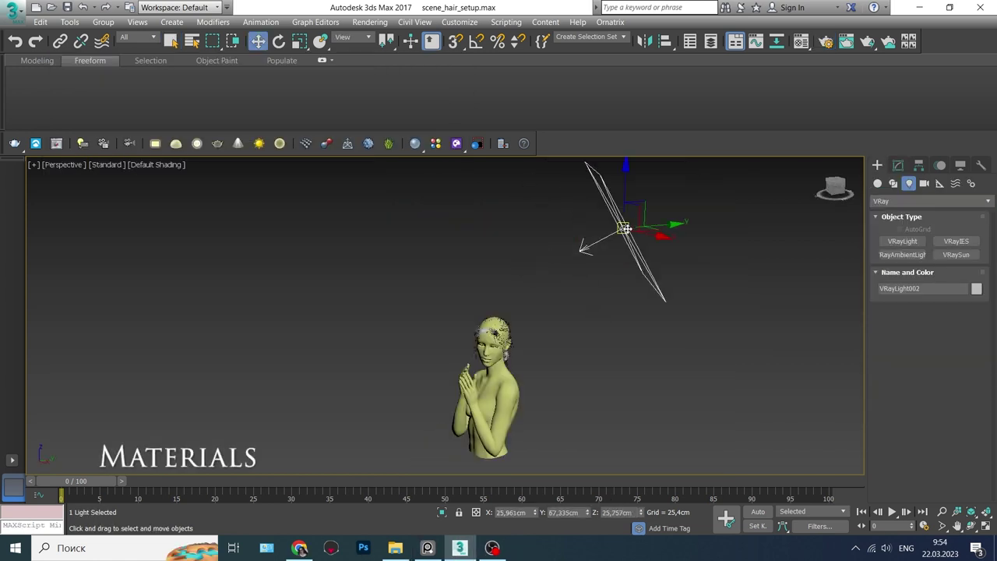
# Start an interactive V-Ray render from the V-Ray tab of Render Setup.
pyautogui.click(825, 40)
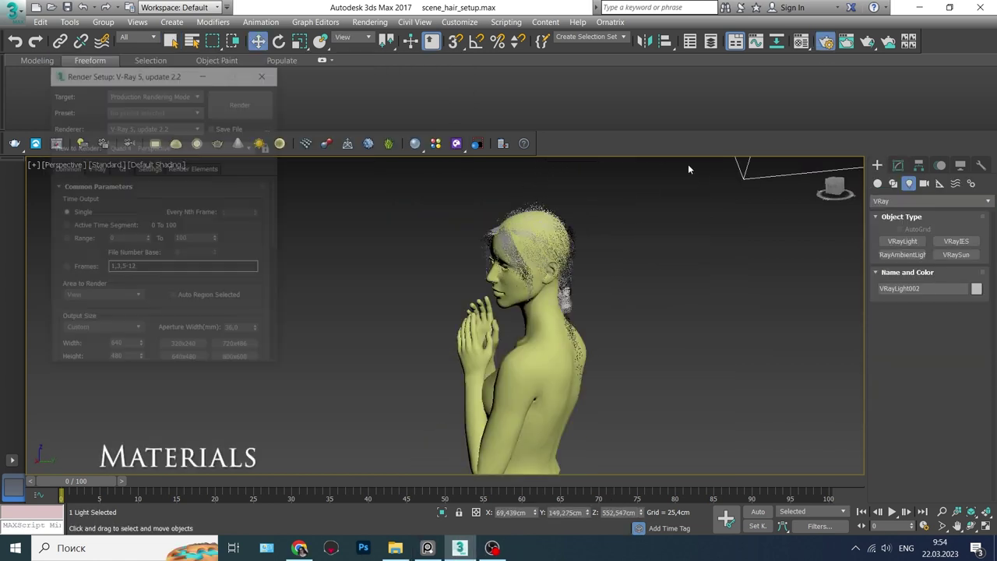
pyautogui.click(95, 167)
pyautogui.click(120, 232)
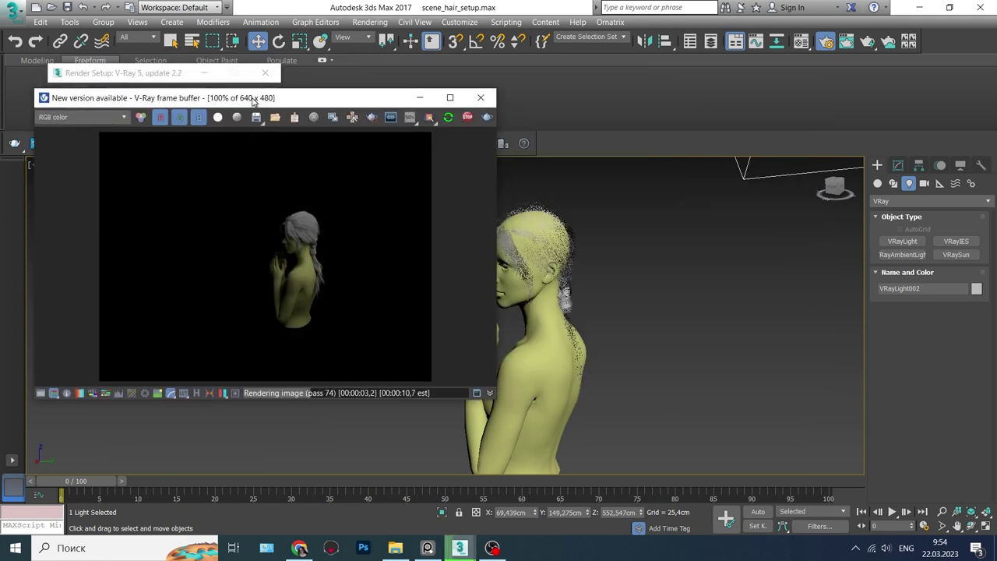
pyautogui.scroll(5, 582, 324)
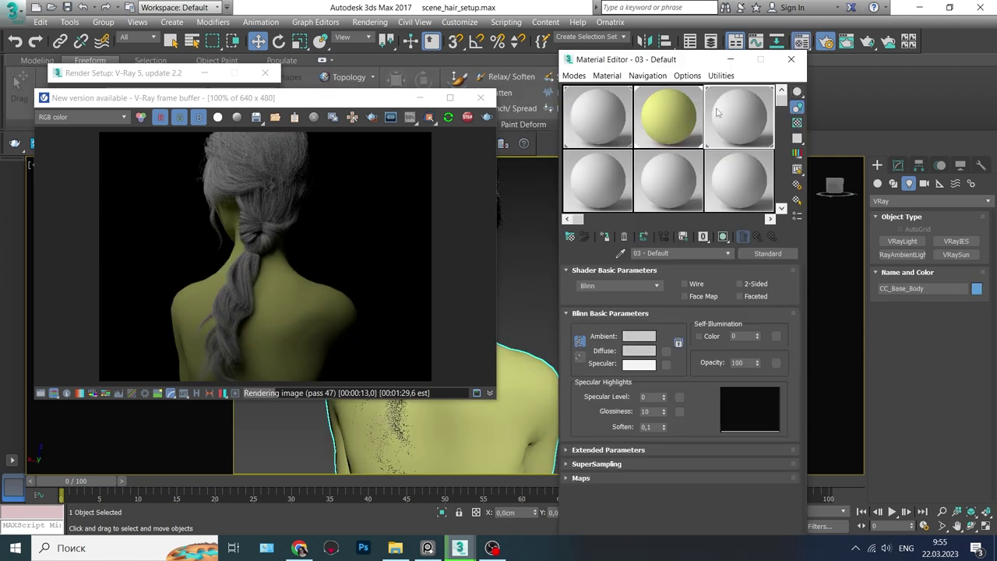
# Make material slot 01 a VRayHairNextMtl hair material, leaving slot 3 unchanged.
pyautogui.click(622, 116)
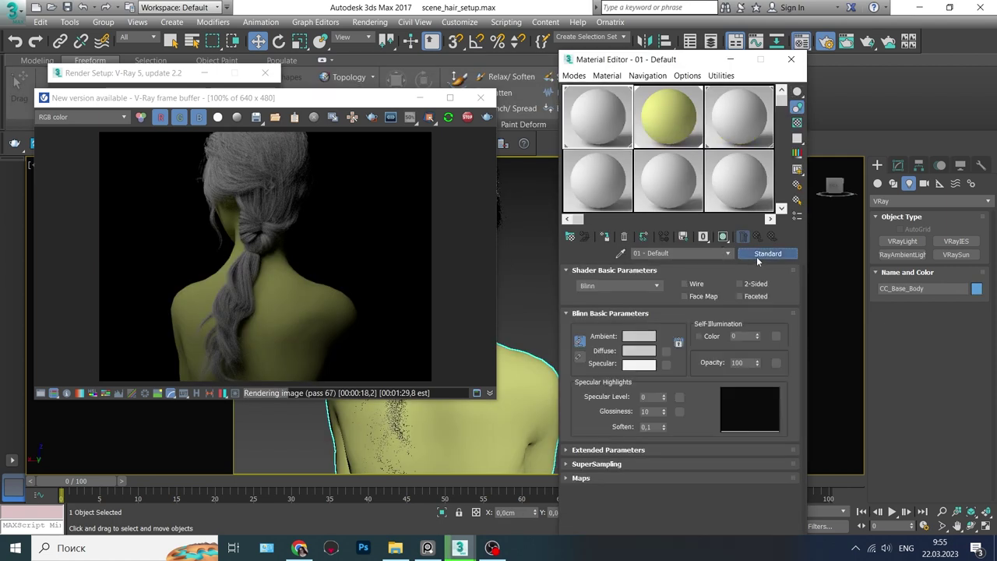
pyautogui.click(767, 253)
pyautogui.doubleClick(511, 303)
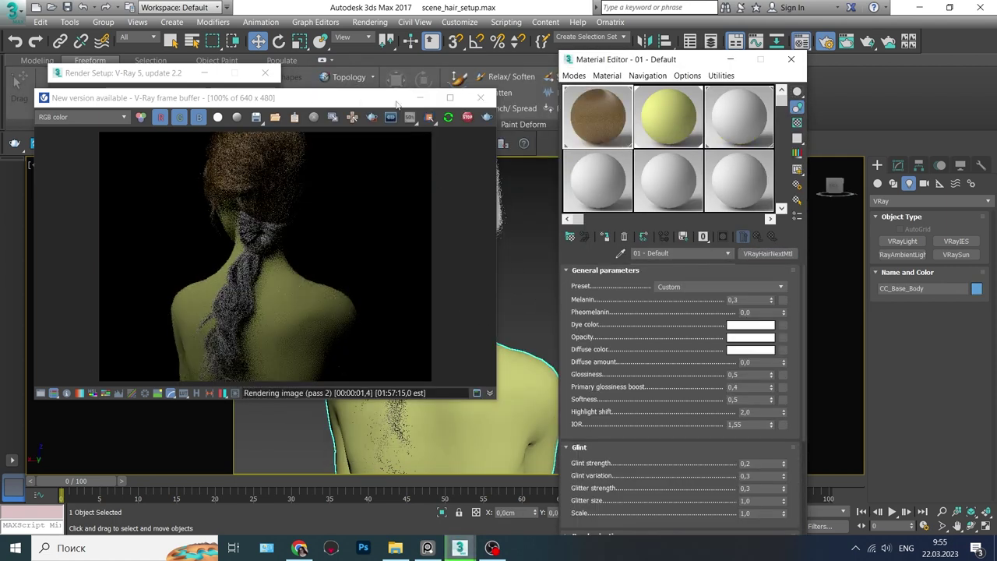
pyautogui.moveTo(595, 117); pyautogui.dragTo(734, 131)
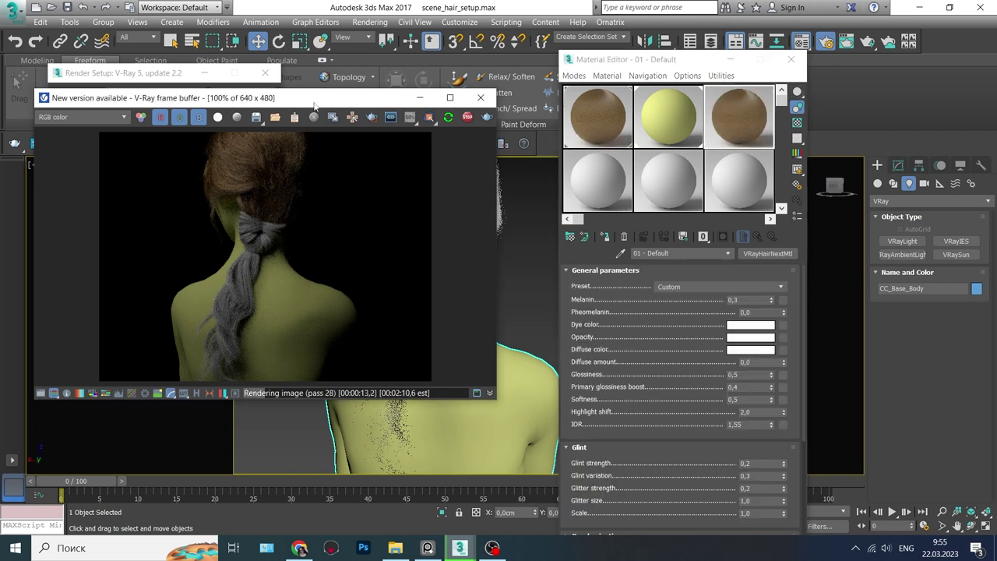
pyautogui.moveTo(437, 97); pyautogui.dragTo(338, 105)
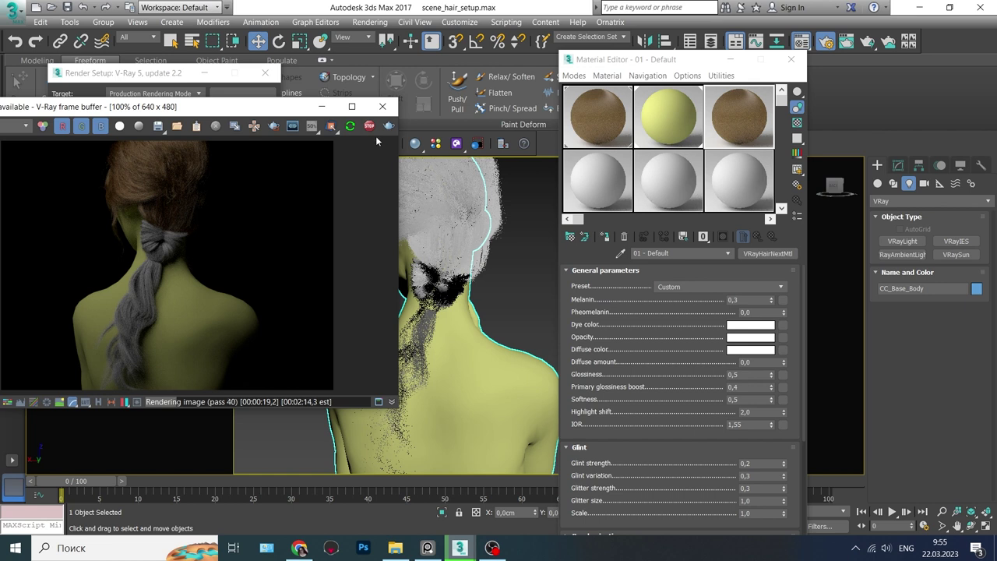
pyautogui.hotkey('ctrl', 'z')
# Apply the hair material to the ponytail group, refresh the IPR, and set Glossiness to 0,65.
pyautogui.click(485, 258)
pyautogui.doubleClick(485, 257)
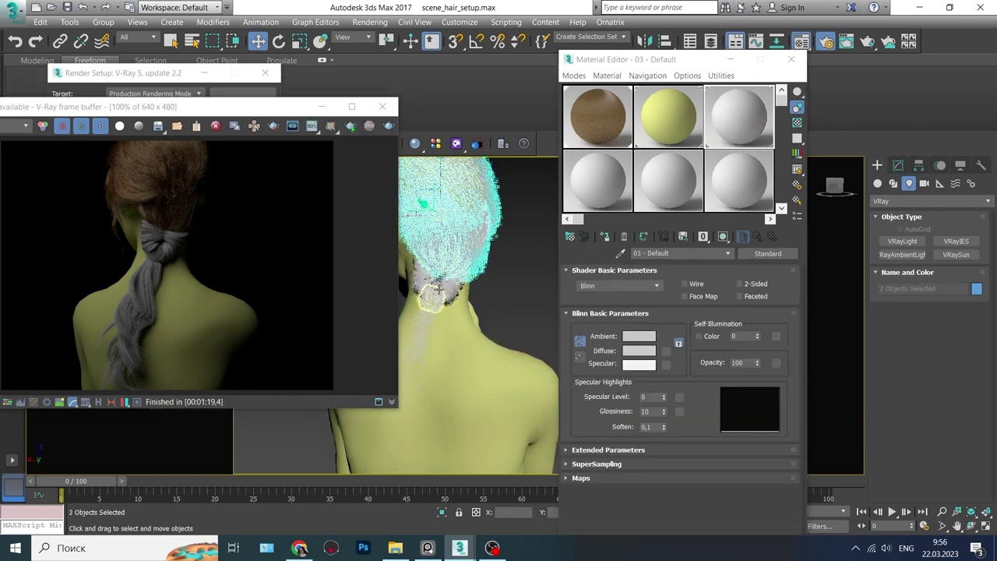
pyautogui.click(597, 117)
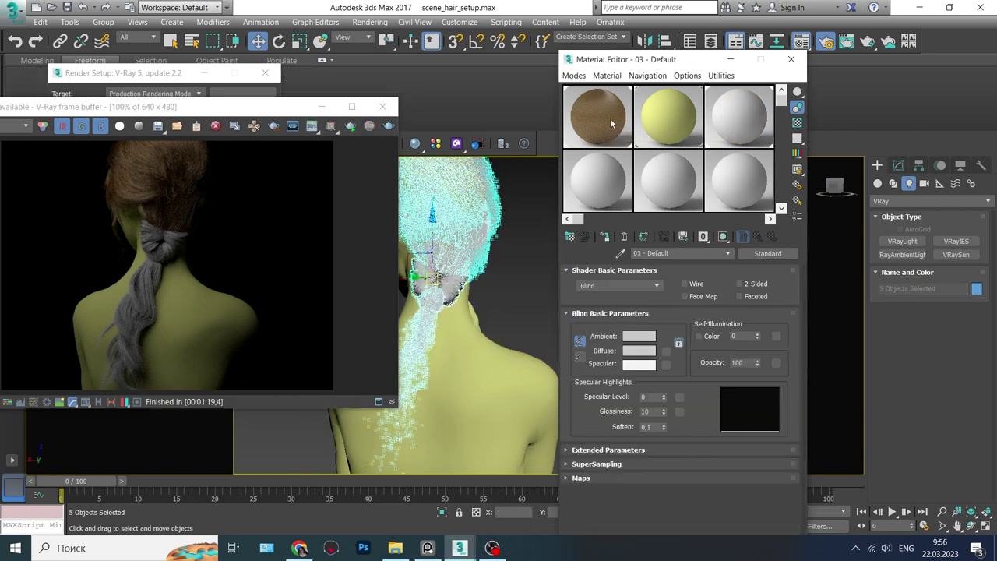
pyautogui.click(352, 125)
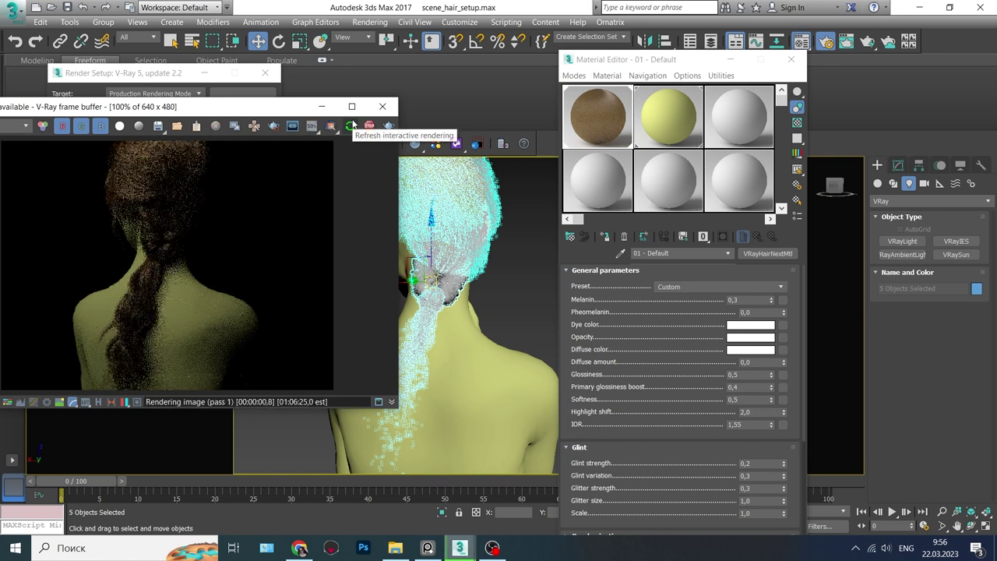
pyautogui.click(734, 375)
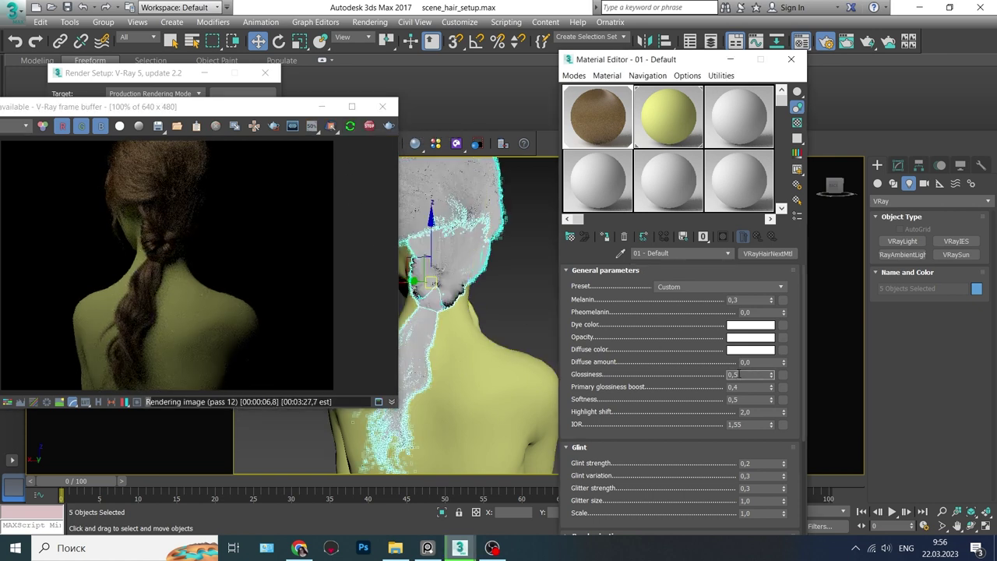
pyautogui.write('0,65')
pyautogui.press('Return')
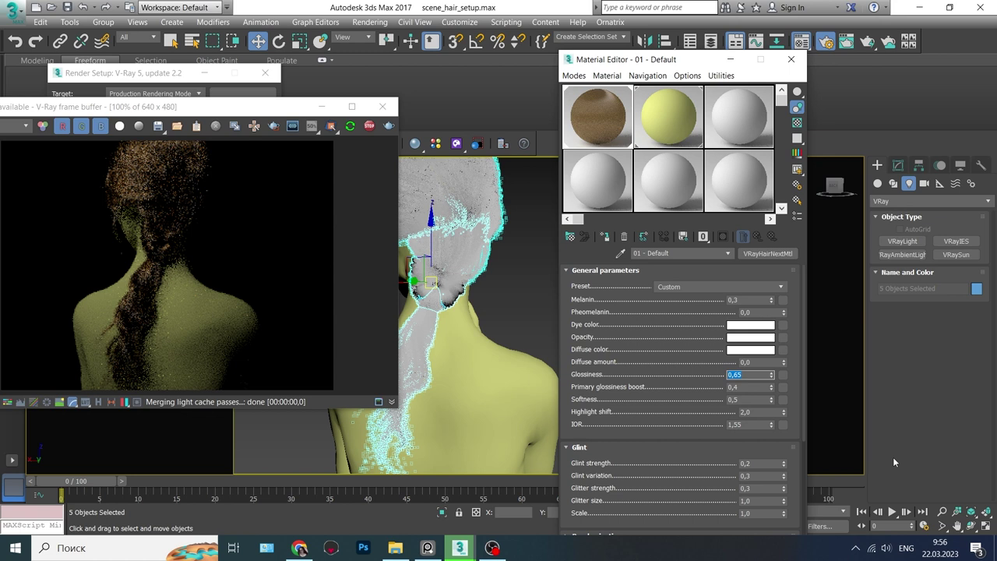
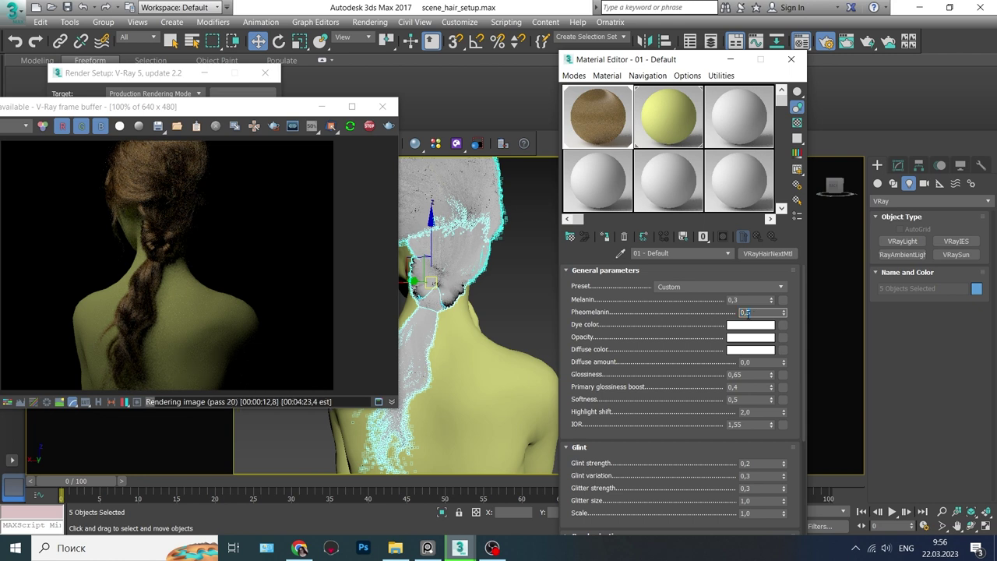
# In VRayHairNextMtl General parameters, enter Pheomelanin 1,0 and Melanin 0,55.
pyautogui.press('Return')
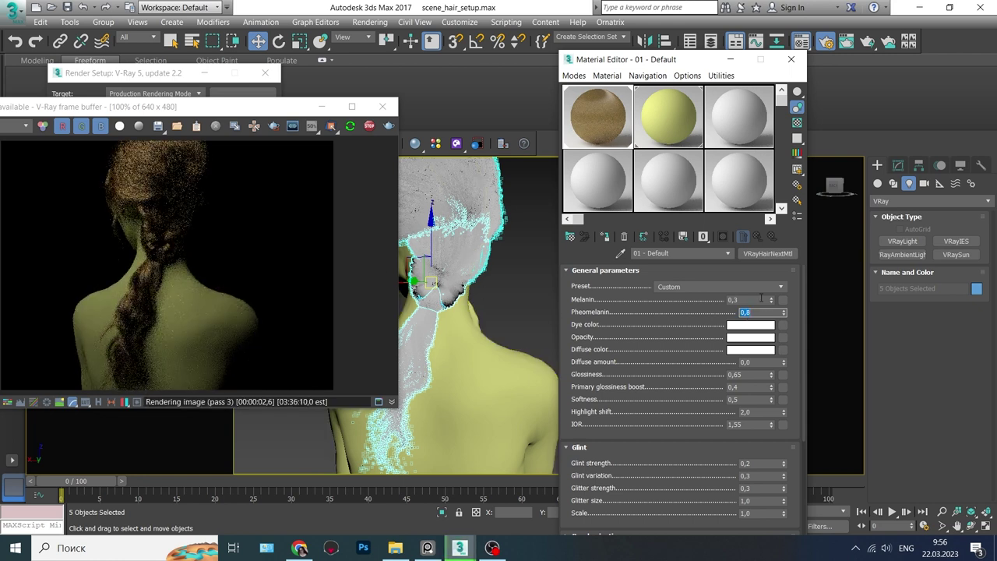
pyautogui.write('0,5')
pyautogui.press('Return')
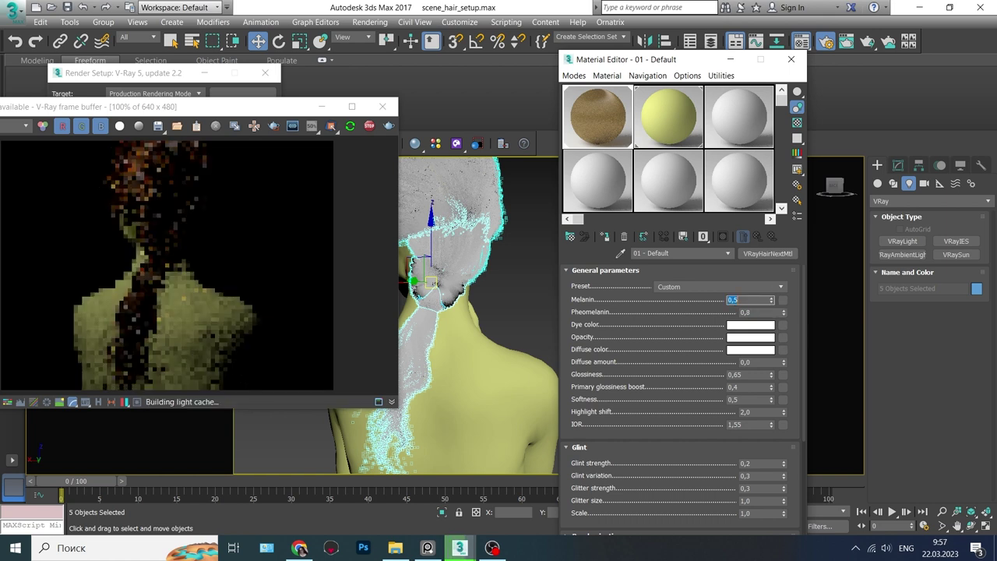
pyautogui.press('Tab')
pyautogui.write('1,0')
pyautogui.press('Return')
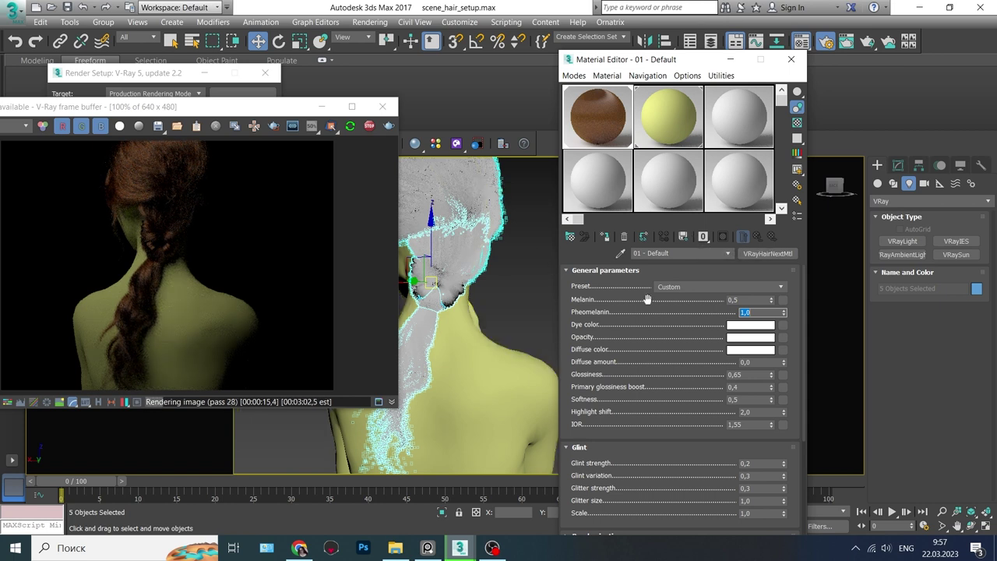
pyautogui.click(771, 297)
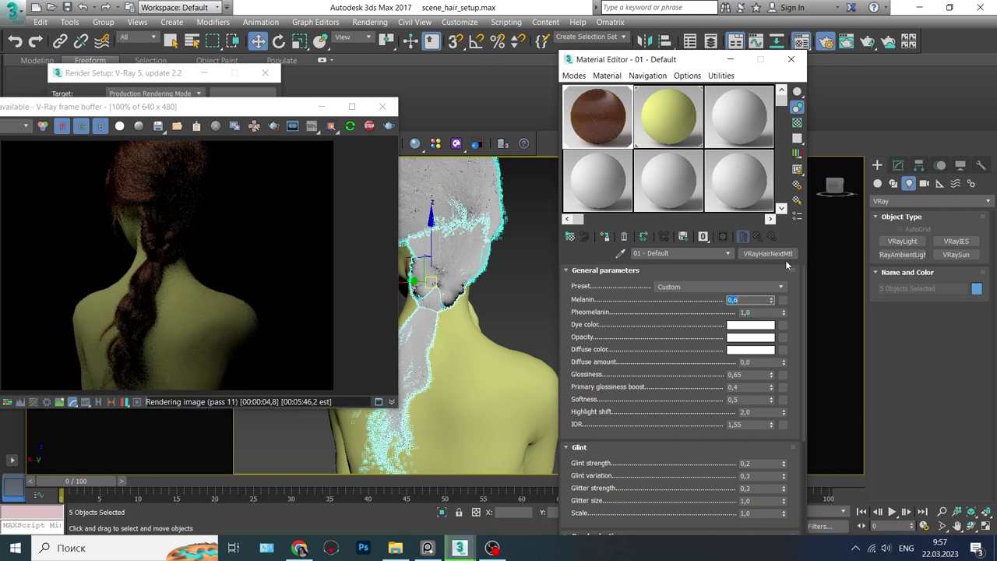
pyautogui.write('0,55')
pyautogui.press('Return')
pyautogui.scroll(-5, 664, 439)
# Give the hair's transmission tint a saturated peach colour.
pyautogui.scroll(-2, 663, 421)
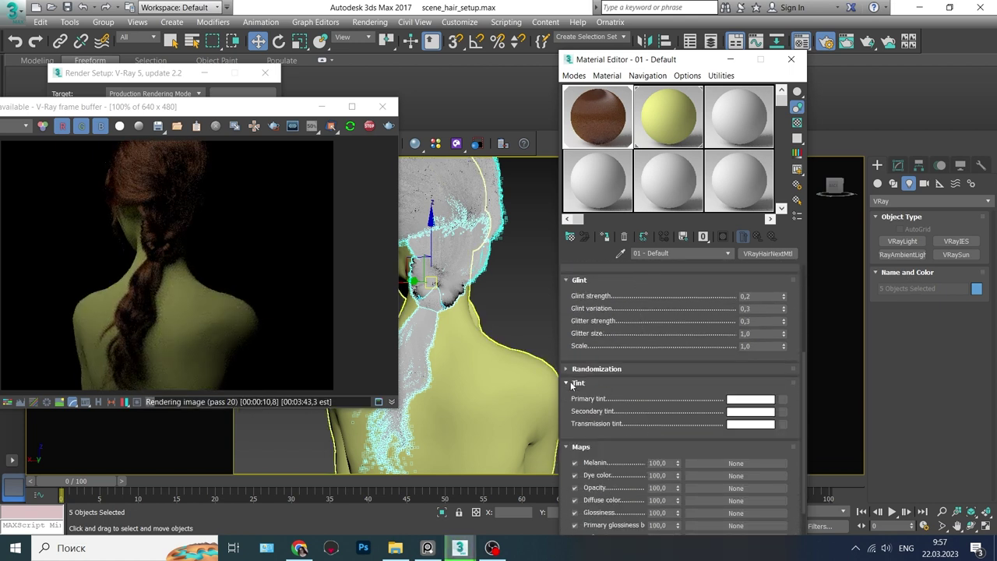
pyautogui.click(750, 423)
pyautogui.moveTo(234, 86); pyautogui.dragTo(226, 89)
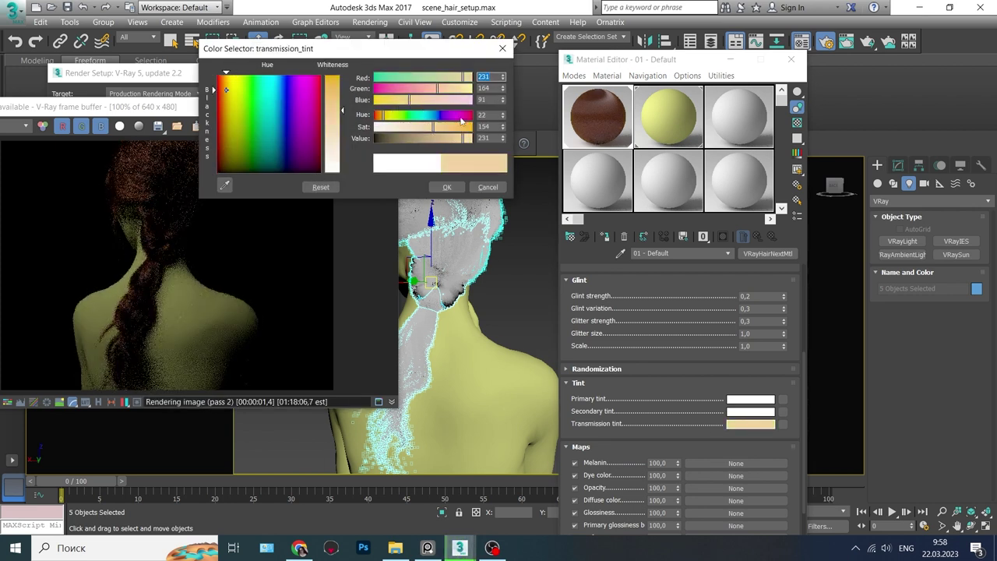
pyautogui.moveTo(434, 126); pyautogui.dragTo(445, 127)
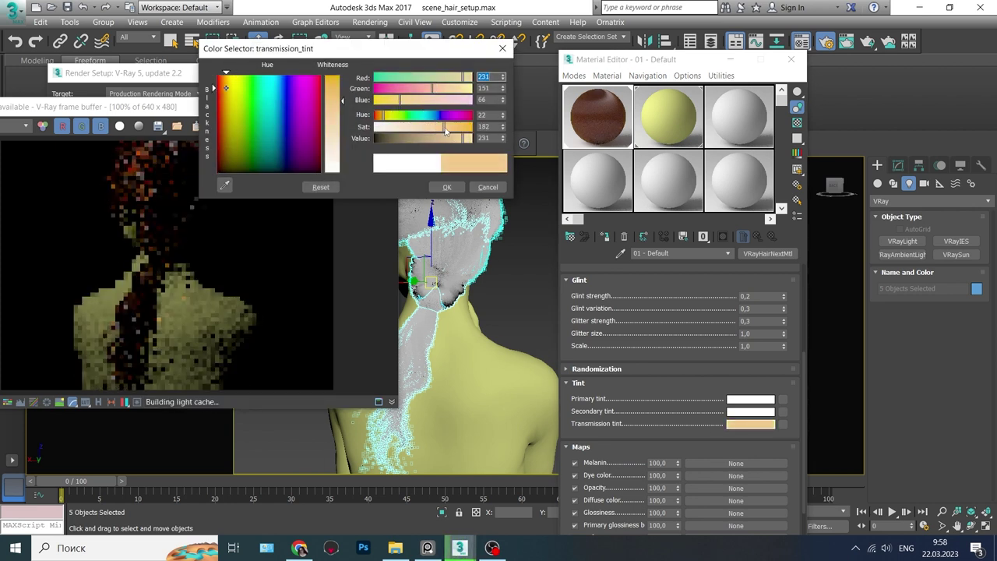
pyautogui.click(446, 188)
# Set the primary tint to a light peach-orange.
pyautogui.click(739, 402)
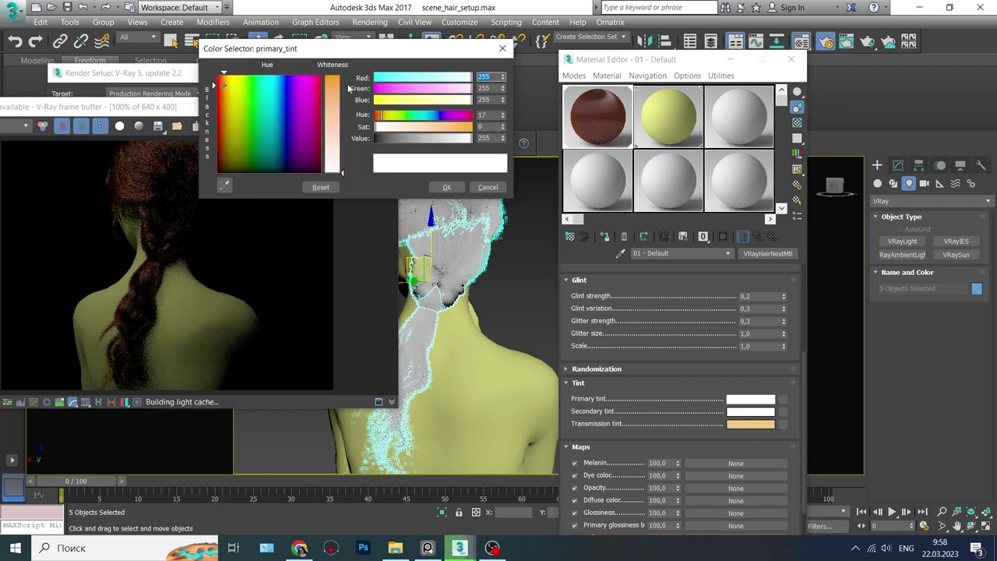
pyautogui.moveTo(332, 156); pyautogui.dragTo(333, 83)
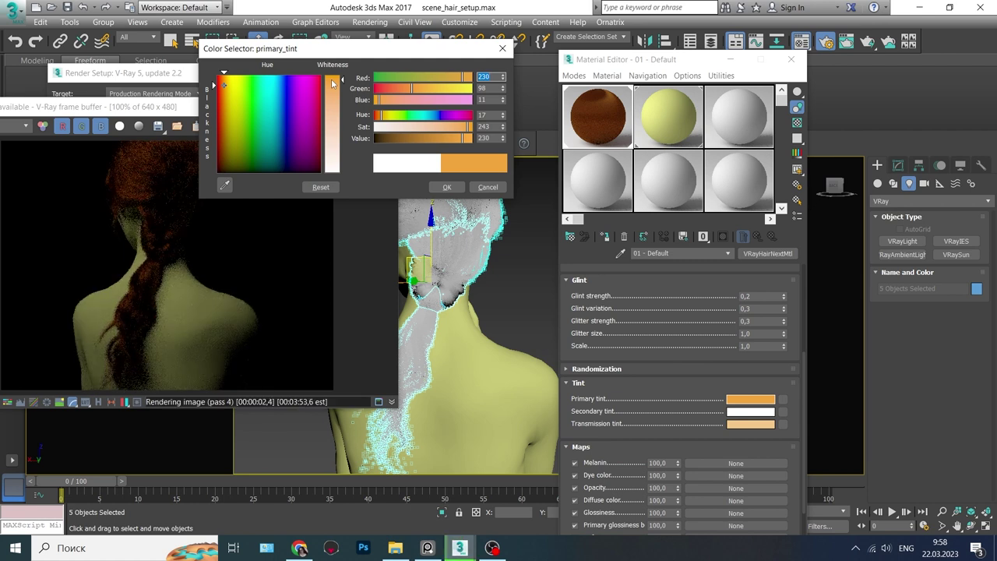
pyautogui.moveTo(467, 127); pyautogui.dragTo(442, 128)
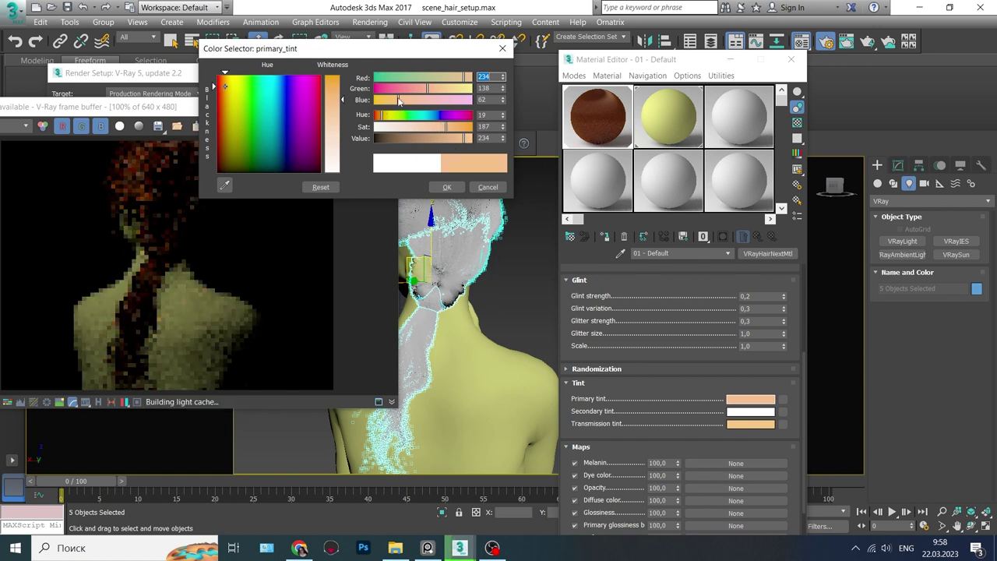
pyautogui.click(447, 187)
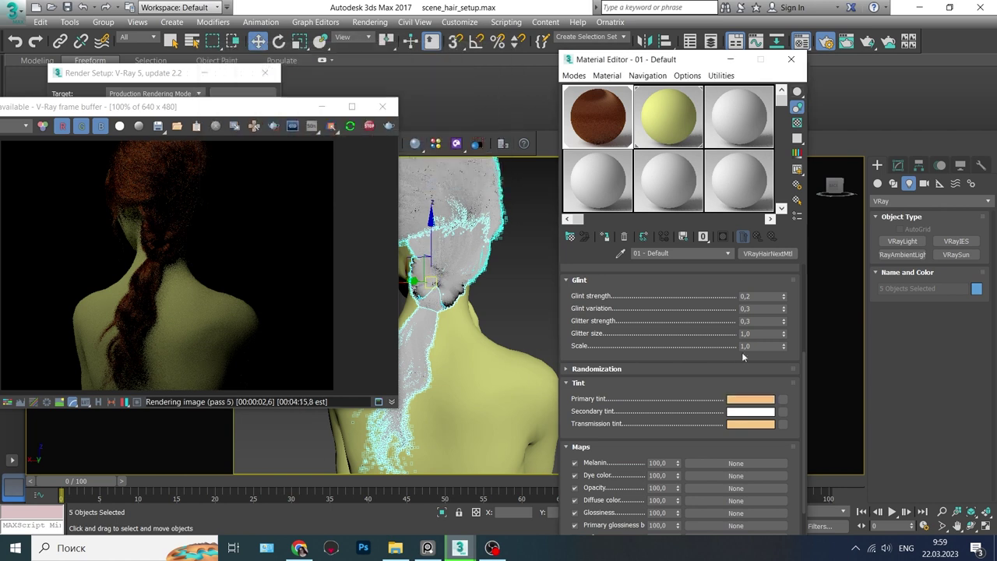
# Rework the transmission tint into a deep red-orange (171, 27, 3).
pyautogui.click(750, 423)
pyautogui.moveTo(464, 138)
pyautogui.mouseDown()
pyautogui.moveTo(387, 140)
pyautogui.moveTo(459, 129)
pyautogui.moveTo(442, 138)
pyautogui.mouseUp()
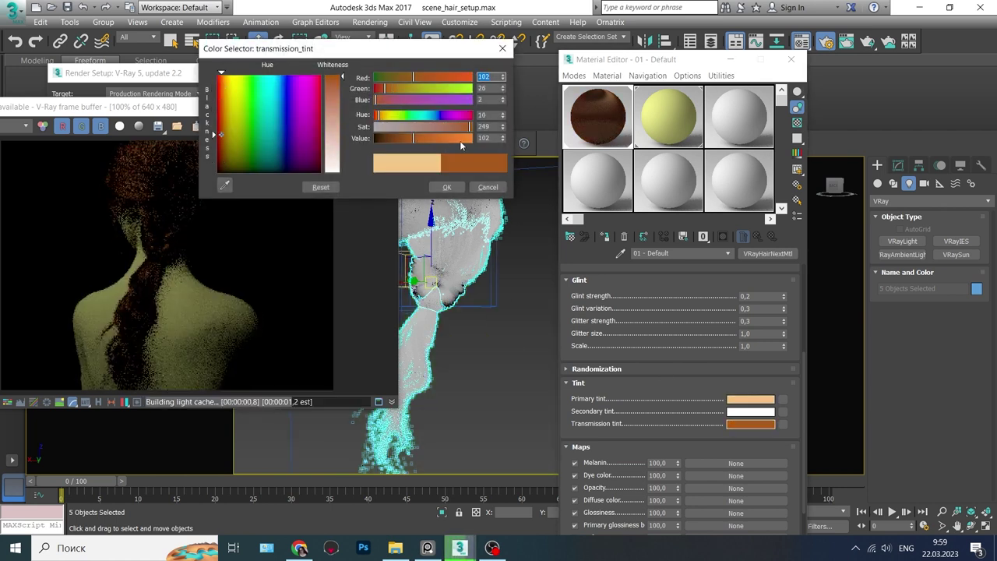
pyautogui.click(488, 187)
pyautogui.moveTo(750, 411); pyautogui.dragTo(750, 423)
pyautogui.click(668, 310)
pyautogui.click(739, 424)
pyautogui.click(445, 187)
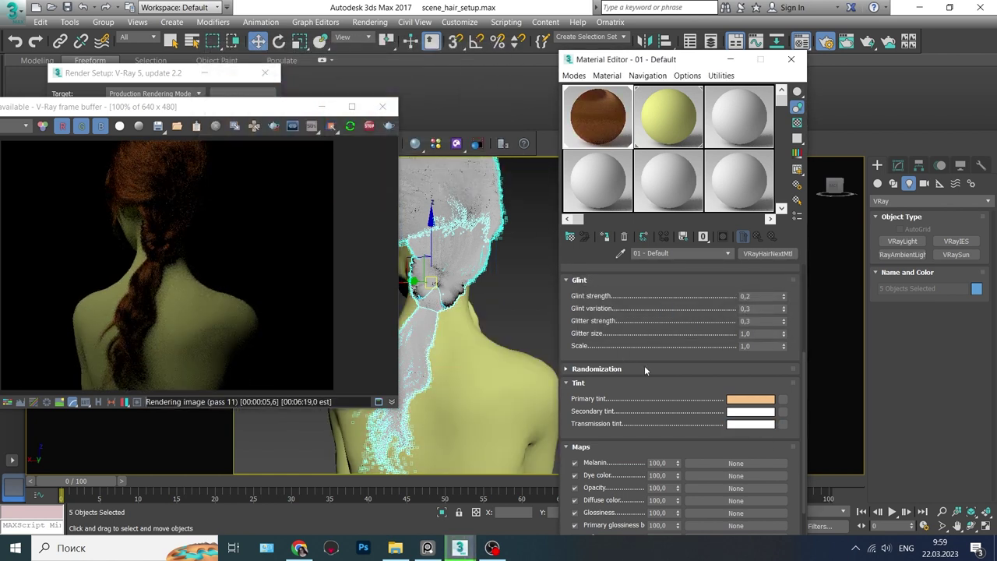
pyautogui.click(744, 424)
pyautogui.moveTo(387, 89); pyautogui.dragTo(382, 88)
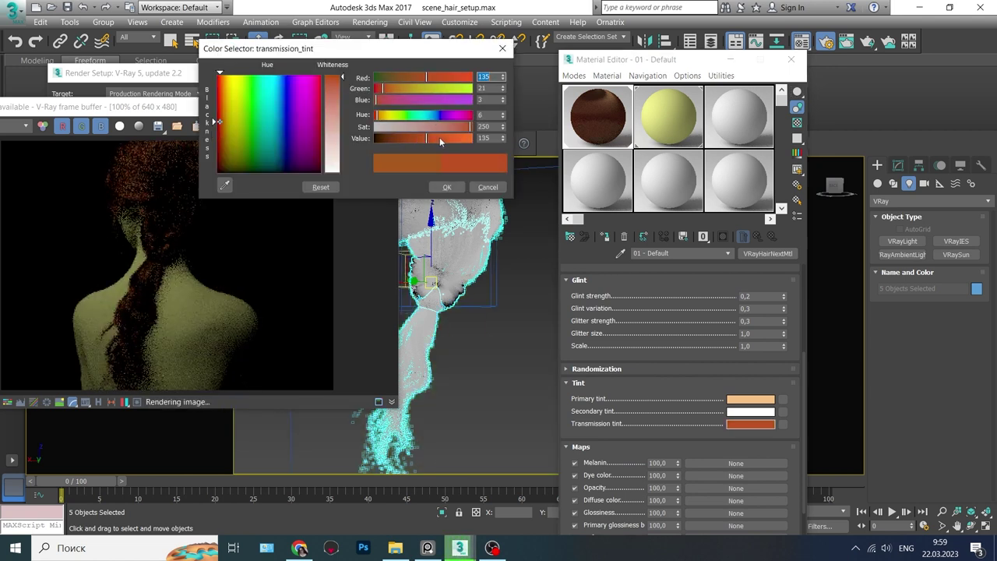
pyautogui.click(439, 137)
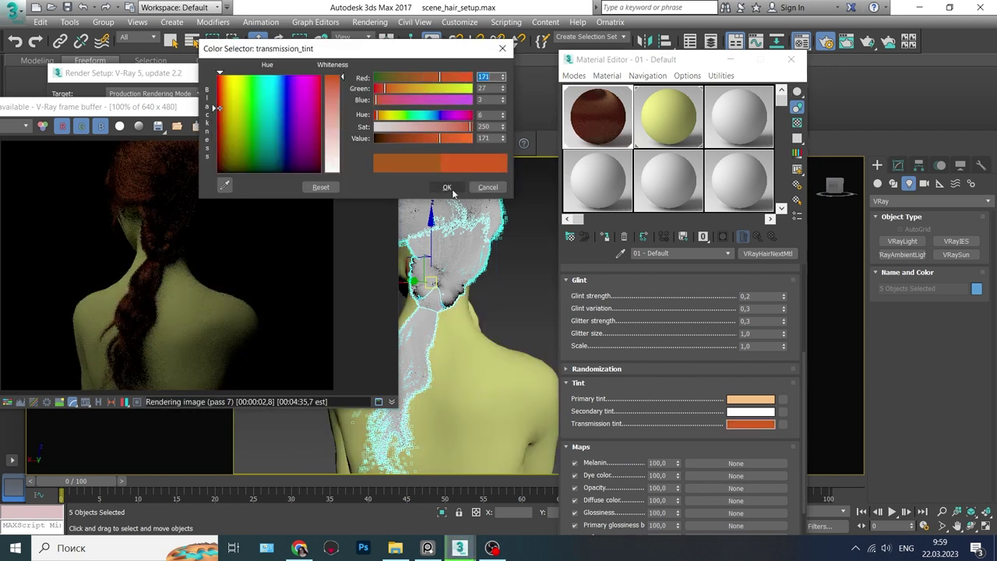
pyautogui.click(447, 188)
# Fine-tune the hair material's Melanin value.
pyautogui.scroll(5, 678, 450)
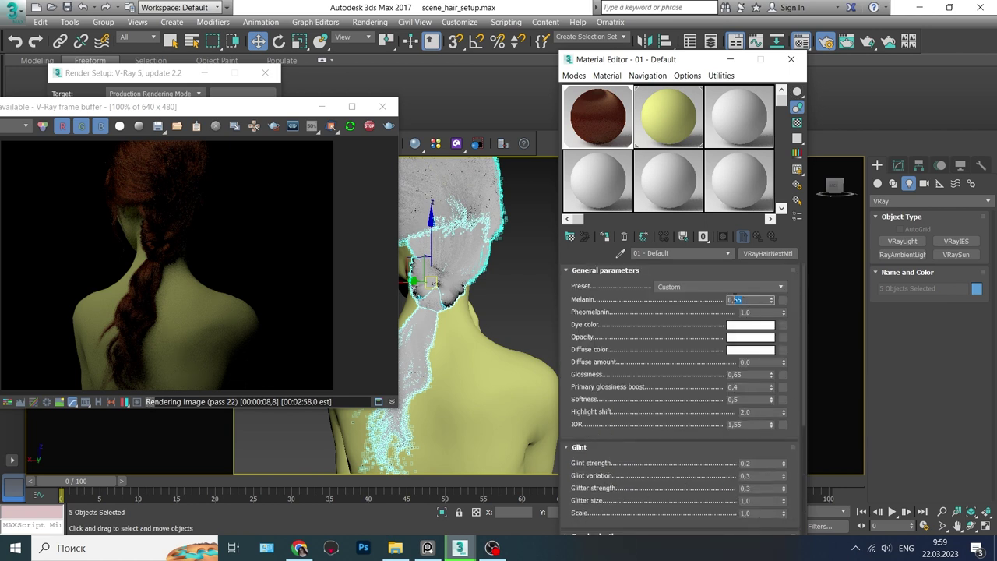
pyautogui.write('5')
pyautogui.press('Return')
# Set Random melanin and Random glossiness both to 0,3 in the Randomization rollout.
pyautogui.scroll(-1, 627, 343)
pyautogui.scroll(-1, 631, 328)
pyautogui.scroll(-1, 616, 327)
pyautogui.scroll(-2, 590, 356)
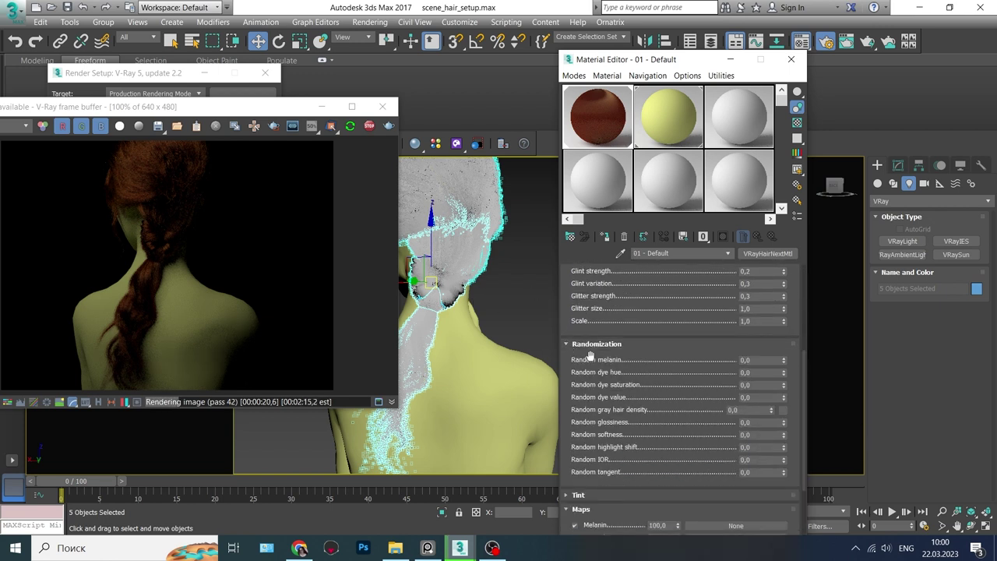
pyautogui.scroll(-1, 590, 356)
pyautogui.click(752, 336)
pyautogui.write('0,3')
pyautogui.press('Return')
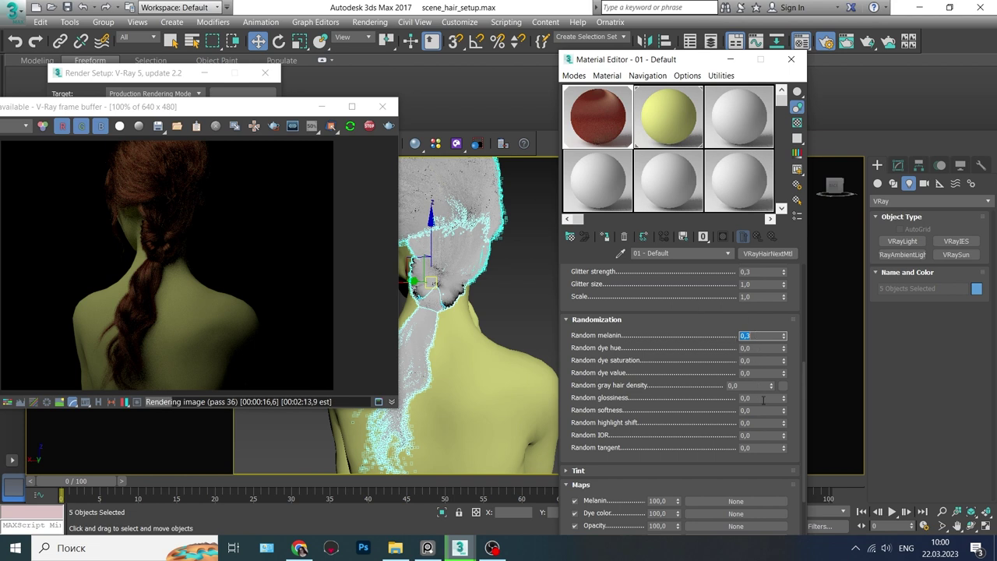
pyautogui.write('0,3')
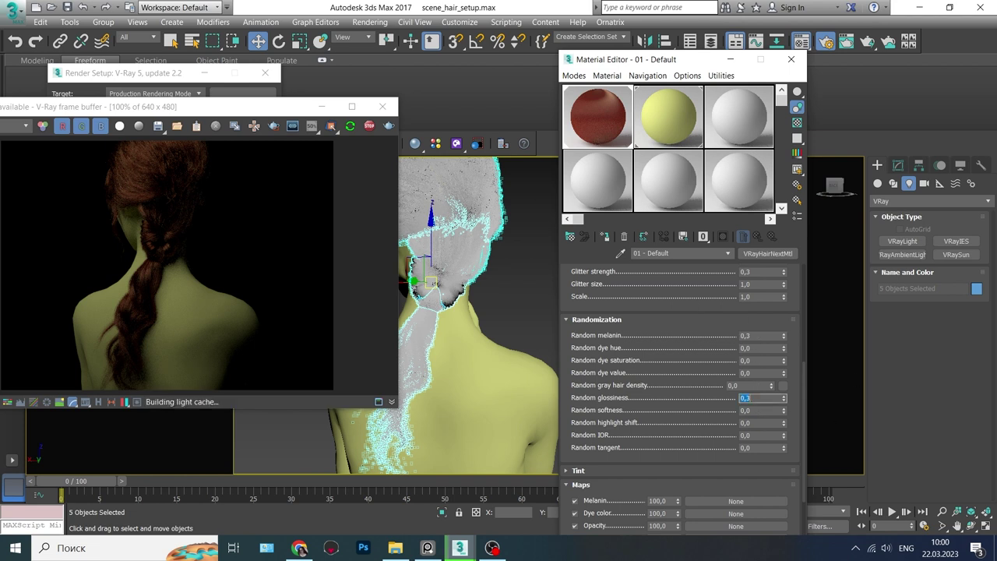
pyautogui.press('Return')
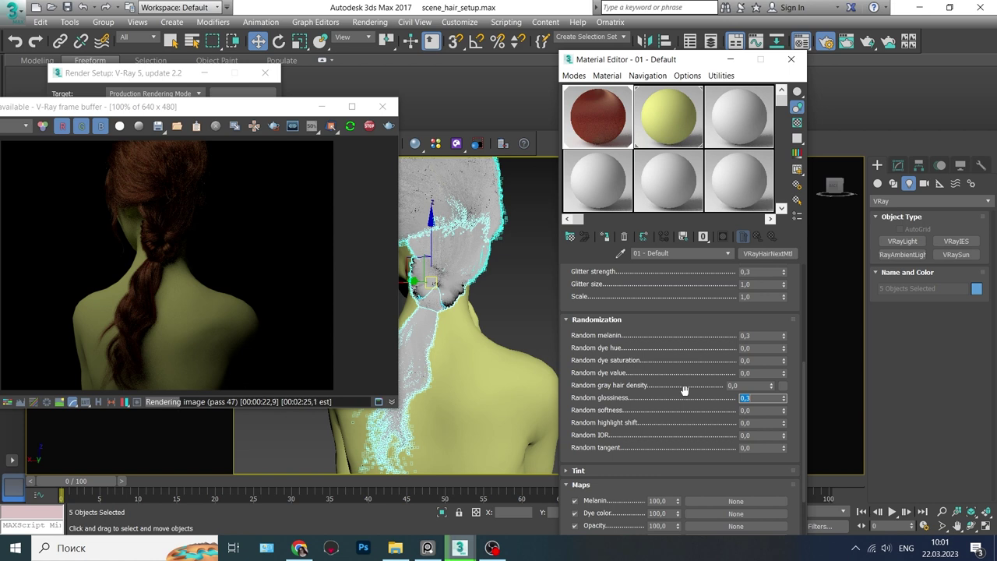
pyautogui.moveTo(683, 391); pyautogui.dragTo(650, 265)
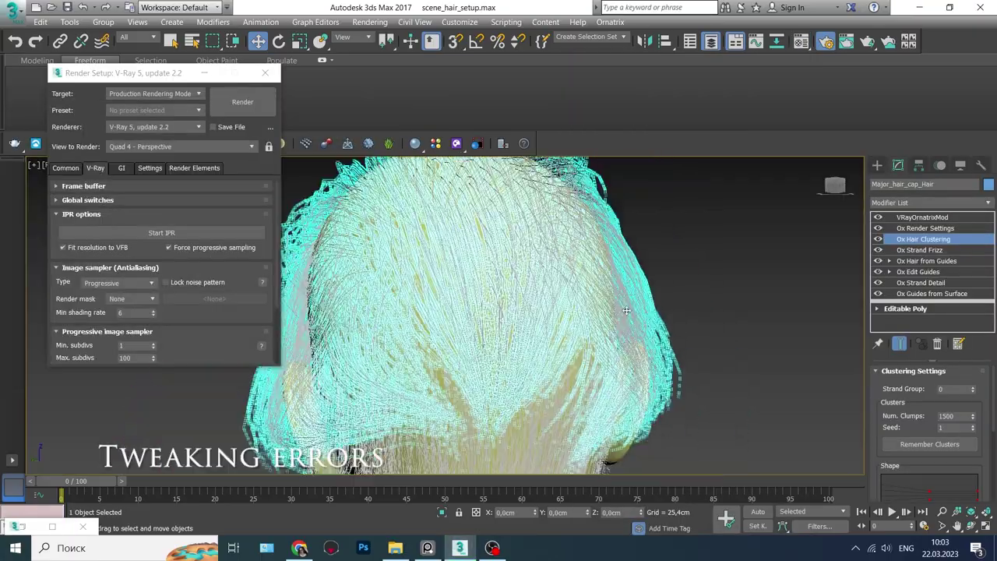
# Inspect the stray guides from the sides and back of the head with the Move brush.
pyautogui.keyDown('alt'); pyautogui.moveTo(626, 310); pyautogui.dragTo(619, 281, button='middle'); pyautogui.keyUp('alt')
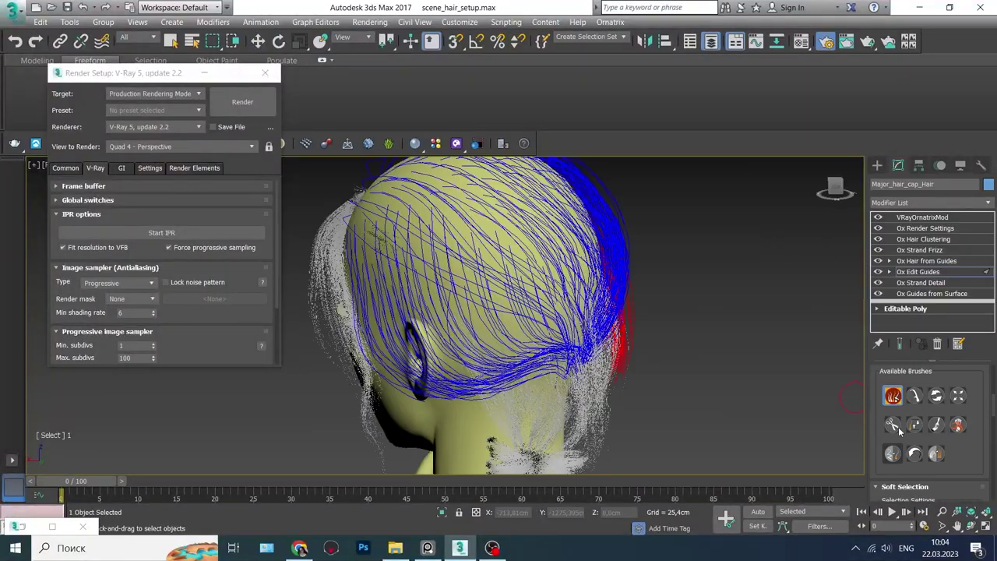
pyautogui.click(914, 396)
pyautogui.moveTo(728, 400)
pyautogui.keyDown('alt'); pyautogui.mouseDown(button='middle')
pyautogui.moveTo(675, 359)
pyautogui.moveTo(574, 392)
pyautogui.moveTo(545, 383)
pyautogui.mouseUp(button='middle'); pyautogui.keyUp('alt')
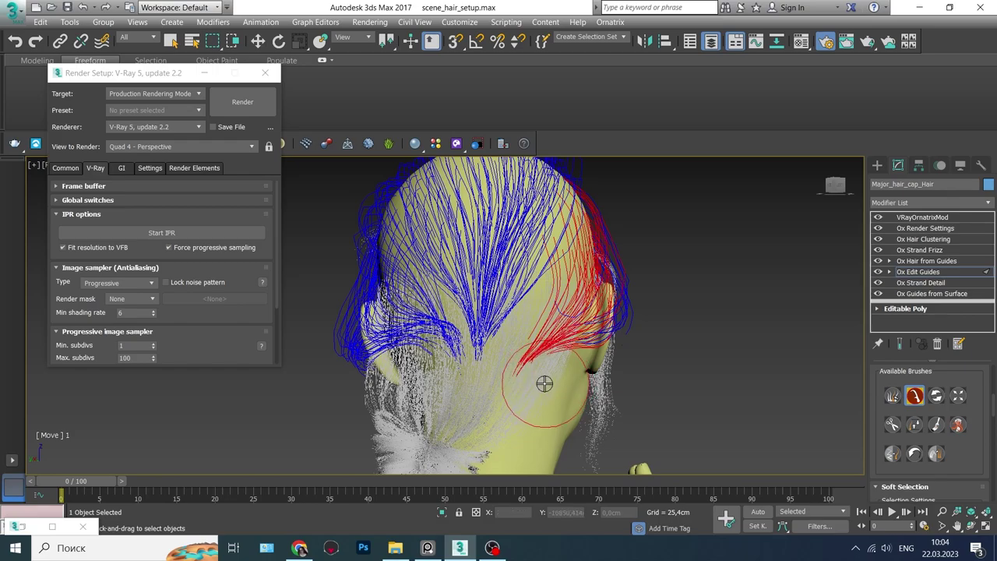
pyautogui.moveTo(577, 434)
pyautogui.keyDown('alt'); pyautogui.mouseDown(button='middle')
pyautogui.moveTo(363, 345)
pyautogui.moveTo(507, 394)
pyautogui.moveTo(563, 367)
pyautogui.moveTo(615, 394)
pyautogui.moveTo(522, 390)
pyautogui.moveTo(560, 412)
pyautogui.moveTo(360, 338)
pyautogui.mouseUp(button='middle'); pyautogui.keyUp('alt')
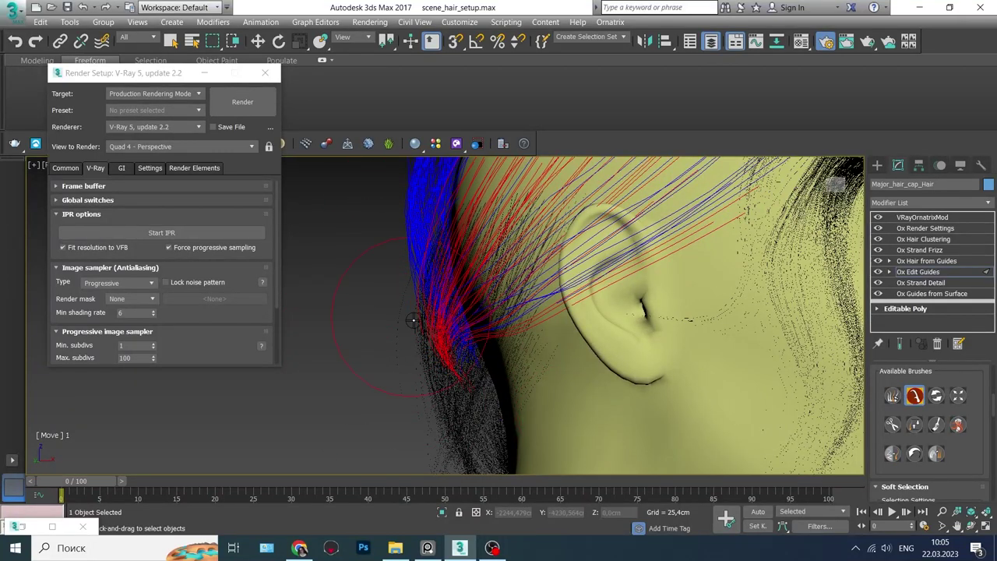
pyautogui.moveTo(415, 436)
pyautogui.keyDown('alt'); pyautogui.mouseDown(button='middle')
pyautogui.moveTo(692, 383)
pyautogui.moveTo(684, 381)
pyautogui.mouseUp(button='middle'); pyautogui.keyUp('alt')
pyautogui.moveTo(511, 416)
pyautogui.keyDown('alt'); pyautogui.mouseDown(button='middle')
pyautogui.moveTo(574, 429)
pyautogui.moveTo(545, 428)
pyautogui.moveTo(724, 434)
pyautogui.moveTo(652, 428)
pyautogui.moveTo(674, 333)
pyautogui.moveTo(623, 311)
pyautogui.moveTo(571, 331)
pyautogui.mouseUp(button='middle'); pyautogui.keyUp('alt')
pyautogui.press('q')
pyautogui.moveTo(651, 349)
pyautogui.keyDown('alt'); pyautogui.mouseDown(button='middle')
pyautogui.moveTo(615, 347)
pyautogui.moveTo(652, 352)
pyautogui.mouseUp(button='middle'); pyautogui.keyUp('alt')
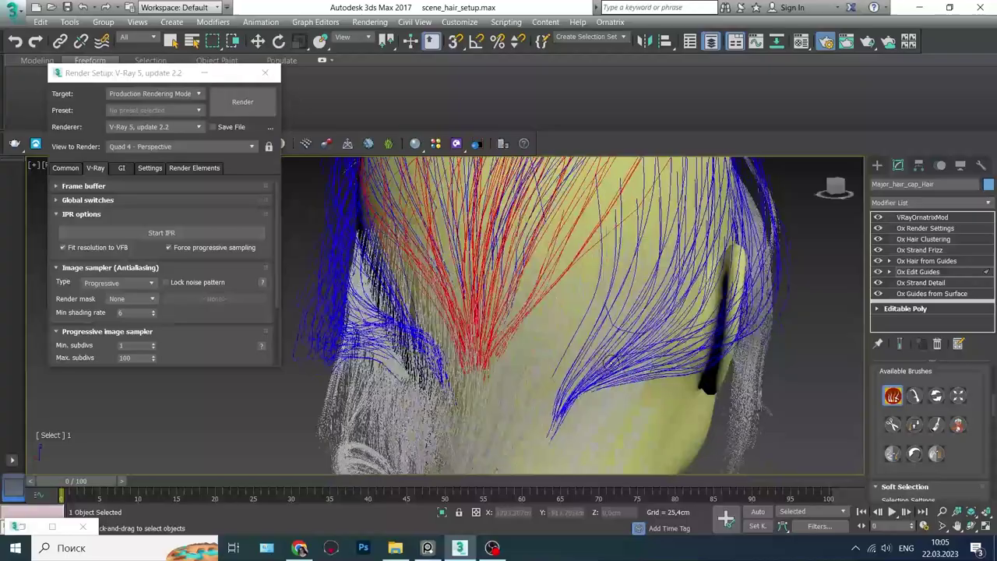
# Comb the red guide strands near the ear into a curl with the Move brush.
pyautogui.press('w')
pyautogui.moveTo(504, 345)
pyautogui.keyDown('alt'); pyautogui.mouseDown(button='middle')
pyautogui.moveTo(508, 397)
pyautogui.moveTo(581, 403)
pyautogui.moveTo(596, 338)
pyautogui.mouseUp(button='middle'); pyautogui.keyUp('alt')
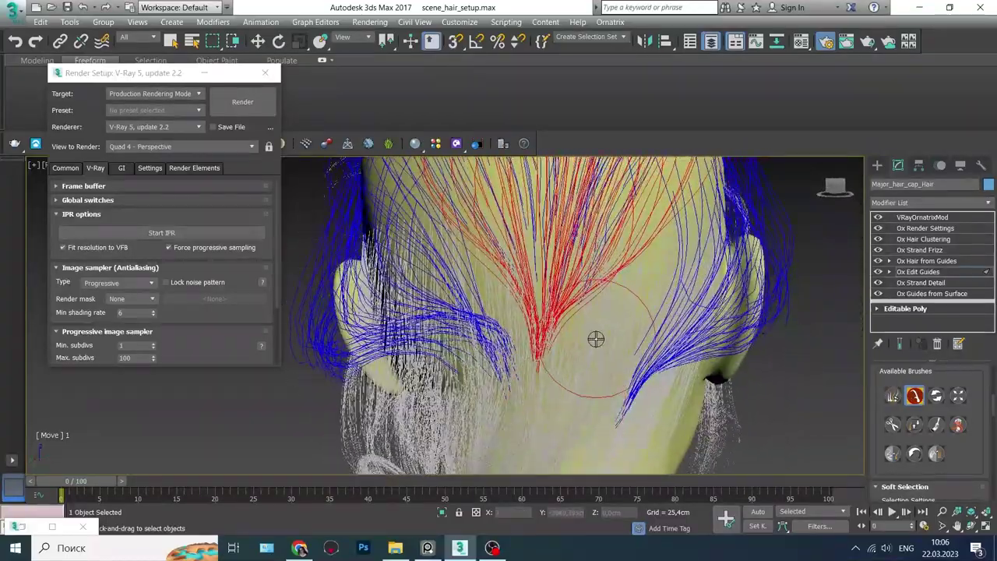
pyautogui.moveTo(501, 355)
pyautogui.keyDown('alt'); pyautogui.mouseDown(button='middle')
pyautogui.moveTo(552, 303)
pyautogui.moveTo(606, 310)
pyautogui.mouseUp(button='middle'); pyautogui.keyUp('alt')
pyautogui.press('q')
pyautogui.press('w')
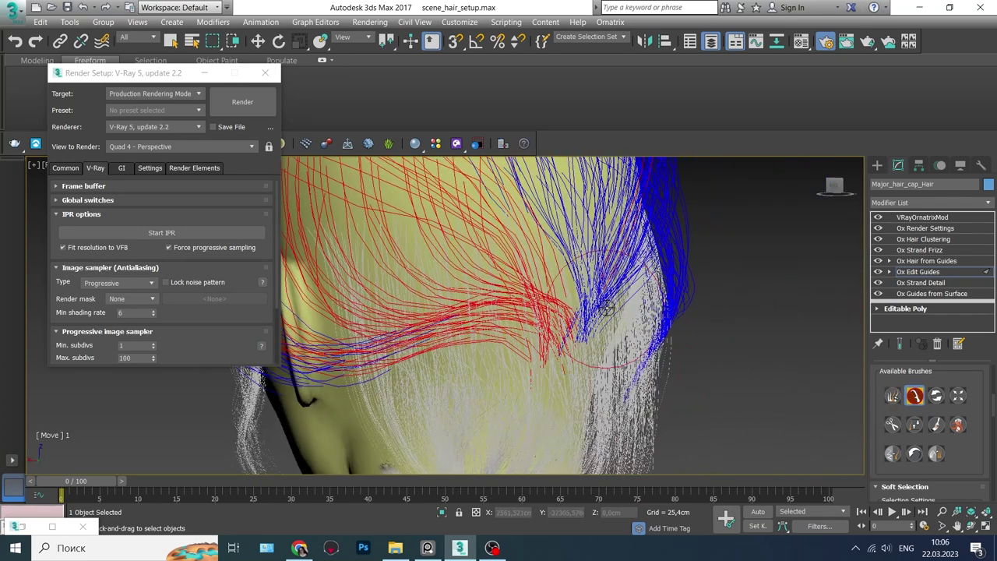
pyautogui.moveTo(386, 310)
pyautogui.mouseDown()
pyautogui.moveTo(468, 366)
pyautogui.moveTo(511, 355)
pyautogui.mouseUp()
pyautogui.keyDown('alt'); pyautogui.moveTo(552, 413); pyautogui.dragTo(328, 295, button='middle'); pyautogui.keyUp('alt')
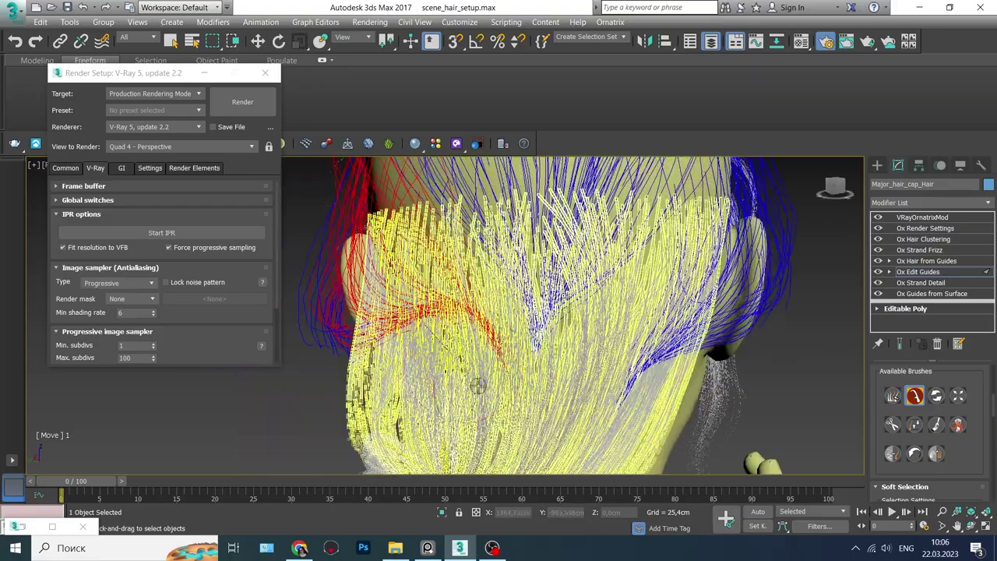
pyautogui.moveTo(361, 342)
pyautogui.keyDown('alt'); pyautogui.mouseDown(button='middle')
pyautogui.moveTo(595, 295)
pyautogui.moveTo(615, 372)
pyautogui.mouseUp(button='middle'); pyautogui.keyUp('alt')
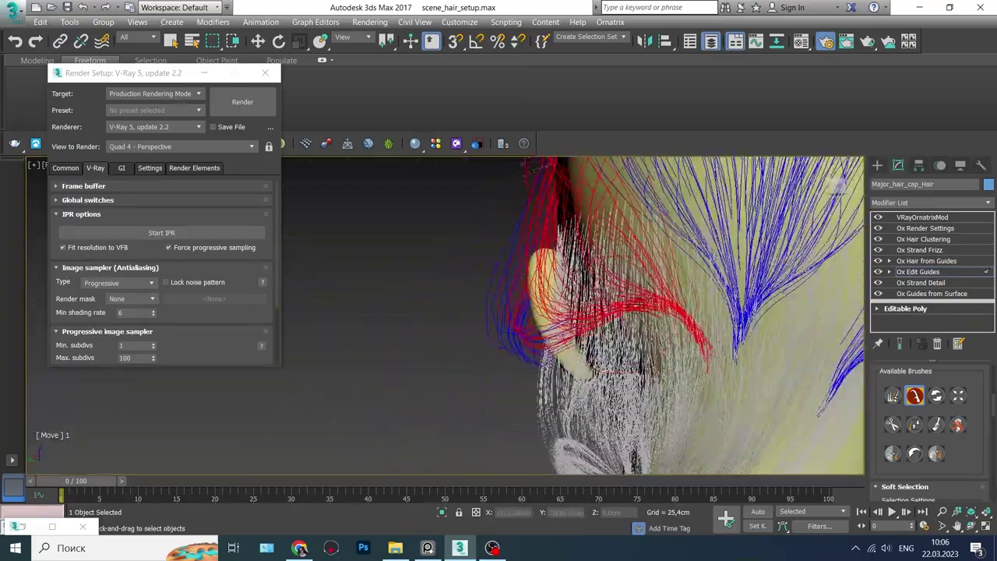
pyautogui.click(905, 259)
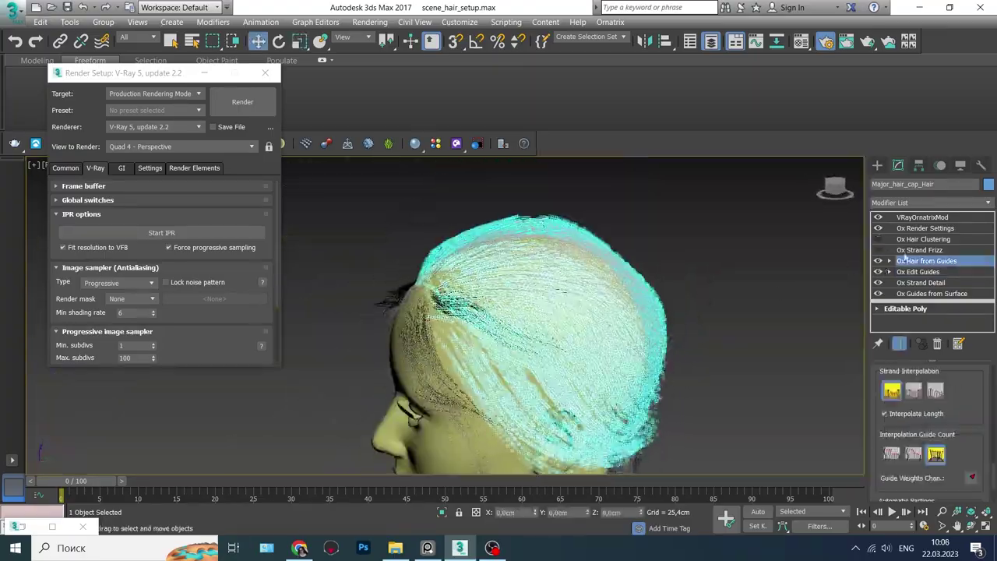
pyautogui.click(878, 251)
pyautogui.click(921, 218)
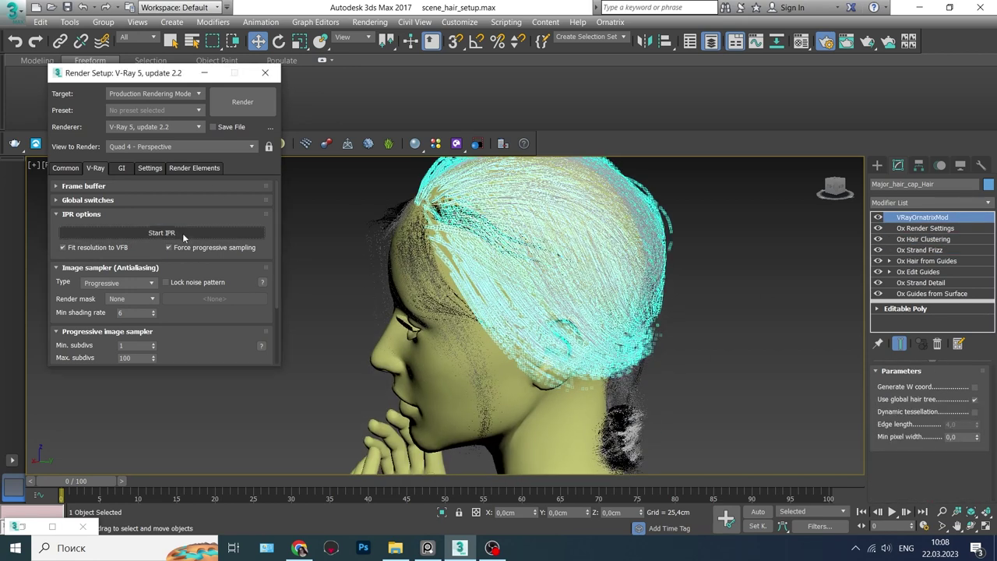
pyautogui.click(182, 233)
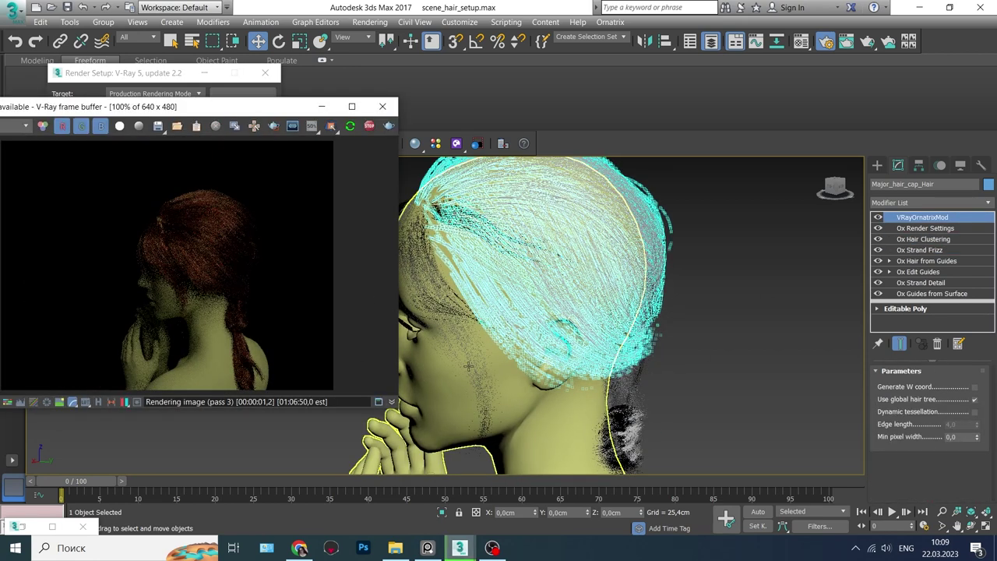
pyautogui.keyDown('alt'); pyautogui.moveTo(518, 385); pyautogui.dragTo(642, 365, button='middle'); pyautogui.keyUp('alt')
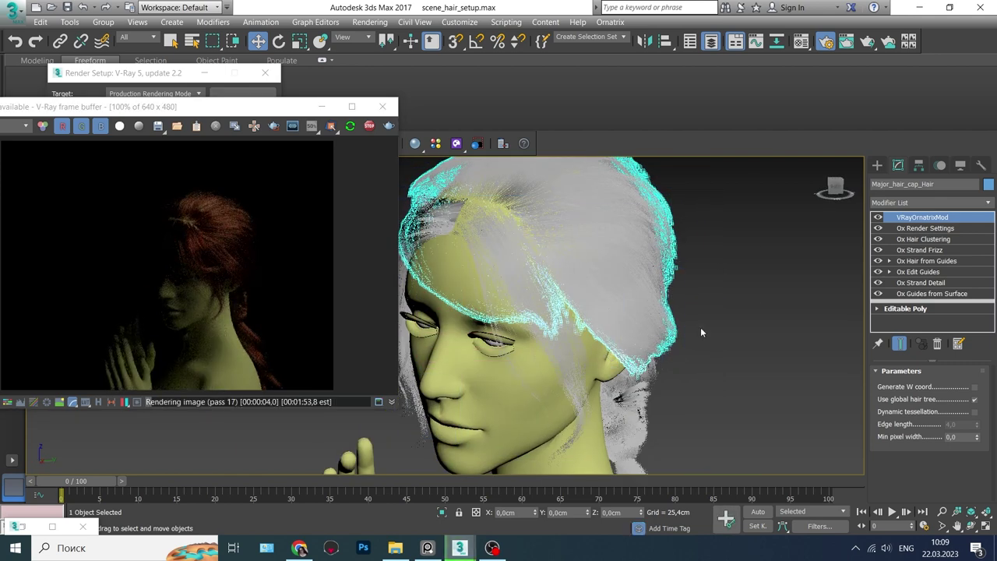
pyautogui.moveTo(700, 332)
pyautogui.keyDown('alt'); pyautogui.mouseDown(button='middle')
pyautogui.moveTo(539, 356)
pyautogui.moveTo(597, 405)
pyautogui.mouseUp(button='middle'); pyautogui.keyUp('alt')
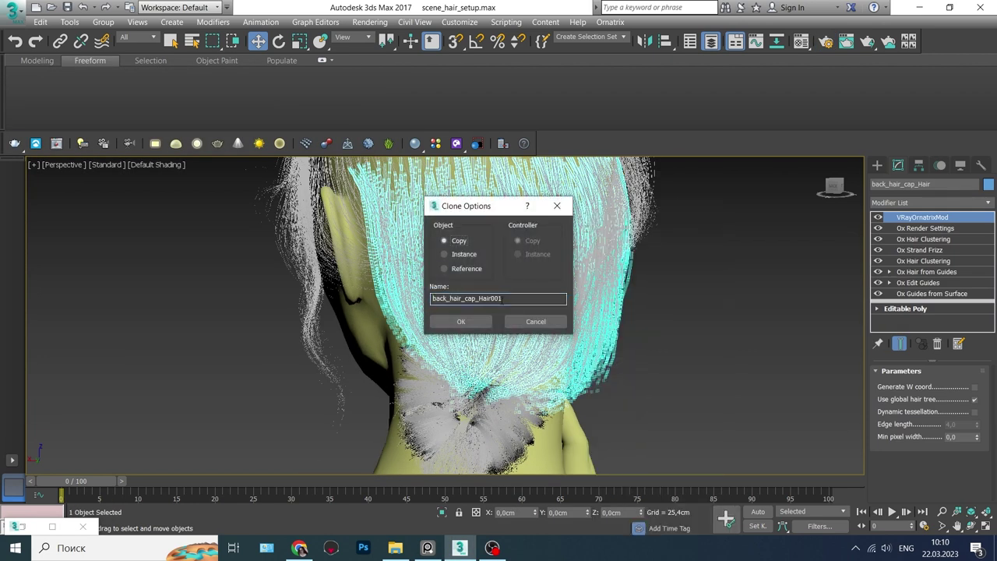
# Confirm the back hair copy and disable its Ox Hair Clustering and Ox Strand Frizz.
pyautogui.press('Return')
pyautogui.click(878, 239)
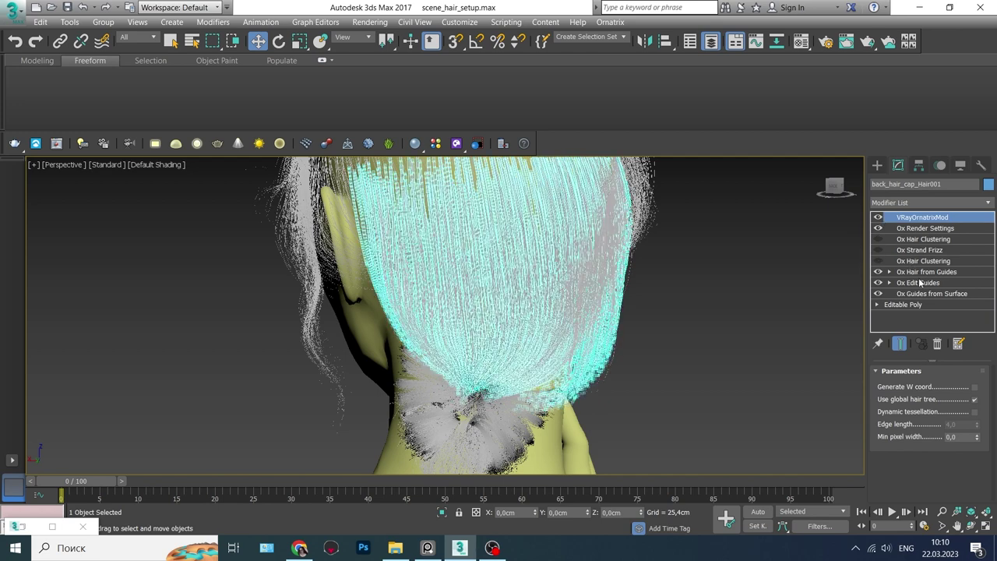
pyautogui.click(926, 271)
pyautogui.click(877, 260)
pyautogui.click(878, 250)
# In Ox Edit Guides, pull the copy's guides down toward the bun.
pyautogui.click(918, 282)
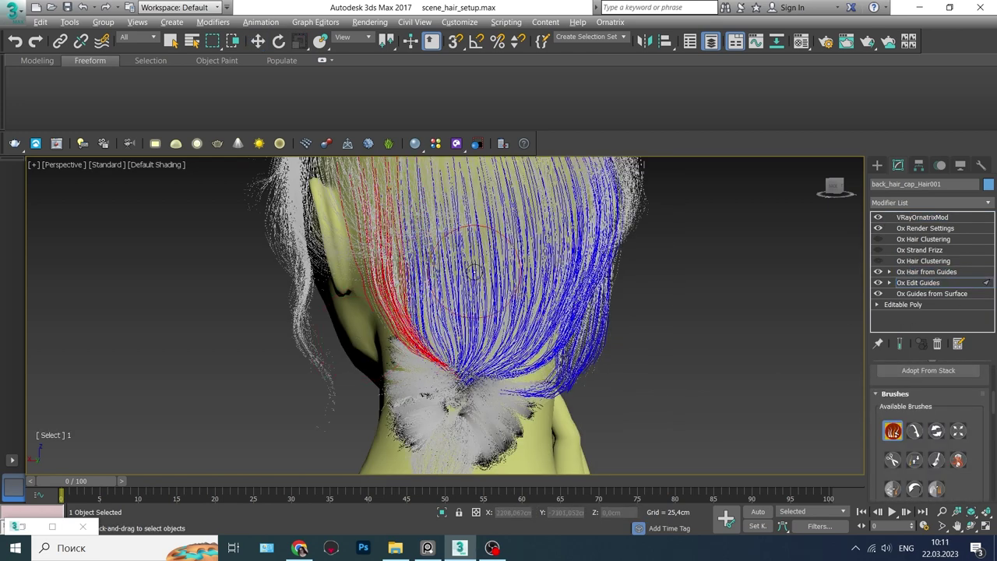
pyautogui.click(914, 431)
pyautogui.moveTo(468, 405)
pyautogui.keyDown('alt'); pyautogui.mouseDown(button='middle')
pyautogui.moveTo(504, 392)
pyautogui.moveTo(633, 385)
pyautogui.mouseUp(button='middle'); pyautogui.keyUp('alt')
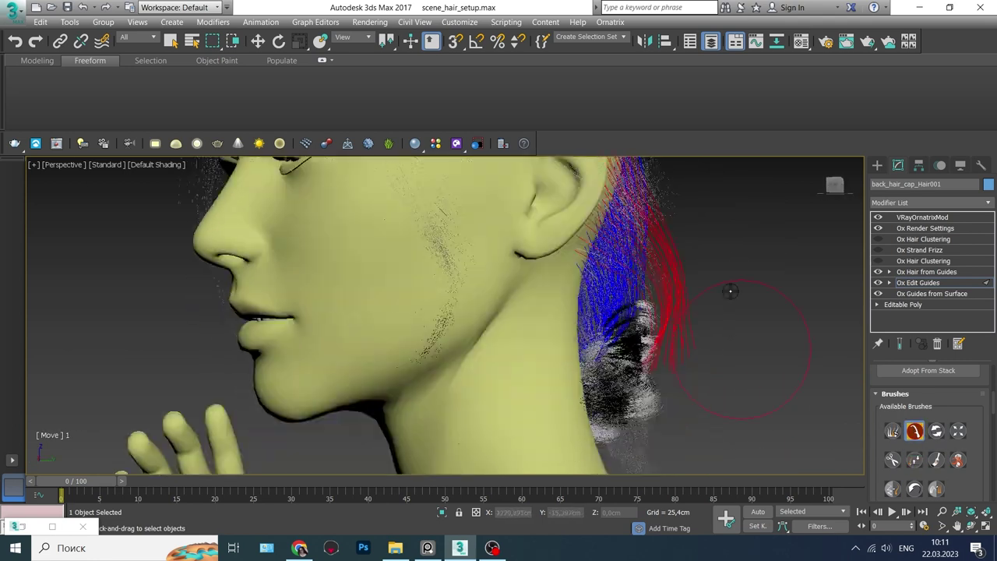
pyautogui.keyDown('alt'); pyautogui.moveTo(688, 405); pyautogui.dragTo(730, 289, button='middle'); pyautogui.keyUp('alt')
pyautogui.click(914, 431)
pyautogui.keyDown('alt'); pyautogui.moveTo(452, 374); pyautogui.dragTo(475, 399, button='middle'); pyautogui.keyUp('alt')
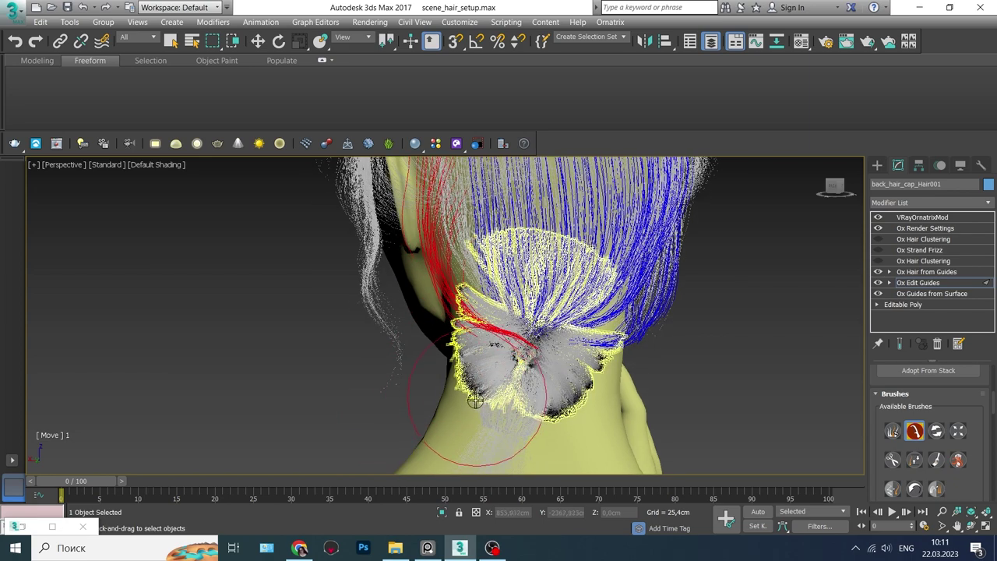
pyautogui.moveTo(480, 210)
pyautogui.keyDown('alt'); pyautogui.mouseDown(button='middle')
pyautogui.moveTo(474, 326)
pyautogui.moveTo(530, 319)
pyautogui.moveTo(551, 337)
pyautogui.moveTo(801, 404)
pyautogui.mouseUp(button='middle'); pyautogui.keyUp('alt')
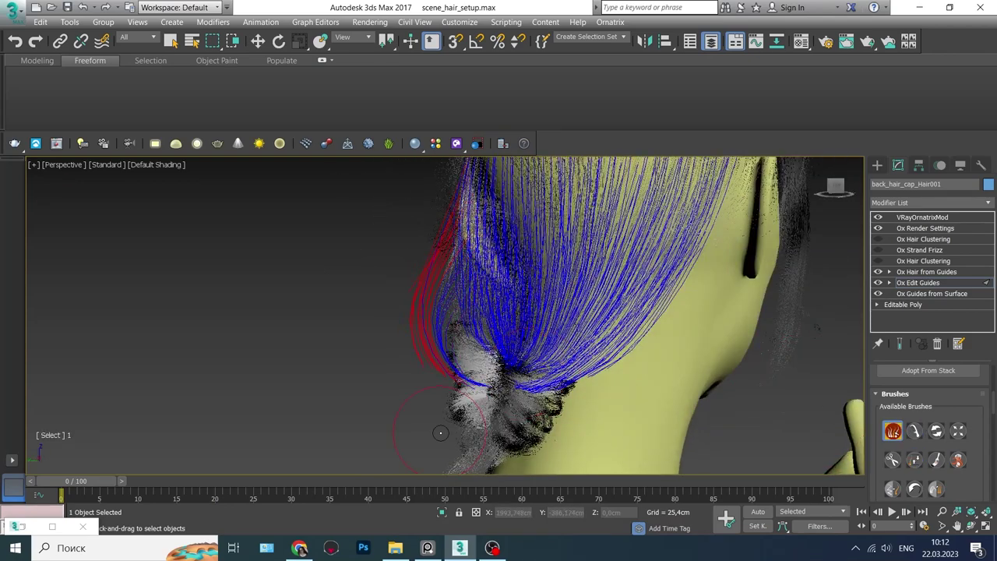
# Move the guides into the nape bun, checking from side and rear views.
pyautogui.press('m')
pyautogui.keyDown('alt'); pyautogui.moveTo(410, 379); pyautogui.dragTo(425, 413, button='middle'); pyautogui.keyUp('alt')
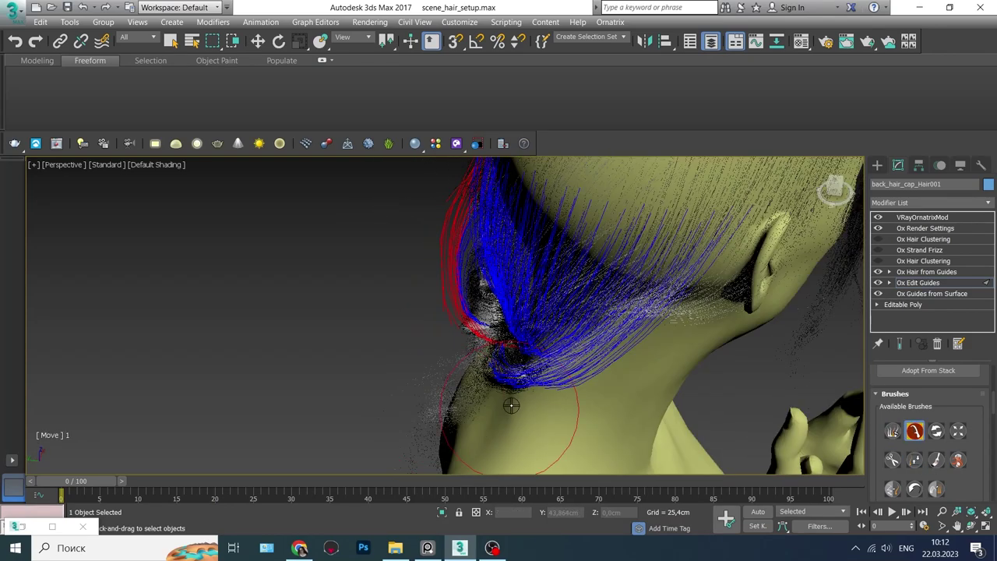
pyautogui.moveTo(492, 287)
pyautogui.keyDown('alt'); pyautogui.mouseDown(button='middle')
pyautogui.moveTo(447, 423)
pyautogui.moveTo(570, 361)
pyautogui.moveTo(675, 346)
pyautogui.mouseUp(button='middle'); pyautogui.keyUp('alt')
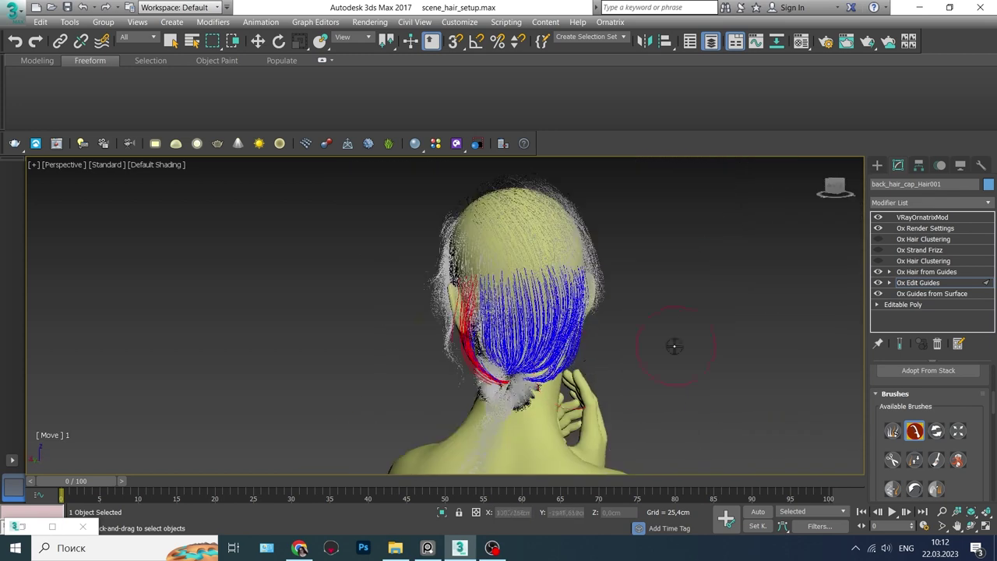
pyautogui.keyDown('alt'); pyautogui.moveTo(620, 388); pyautogui.dragTo(586, 387, button='middle'); pyautogui.keyUp('alt')
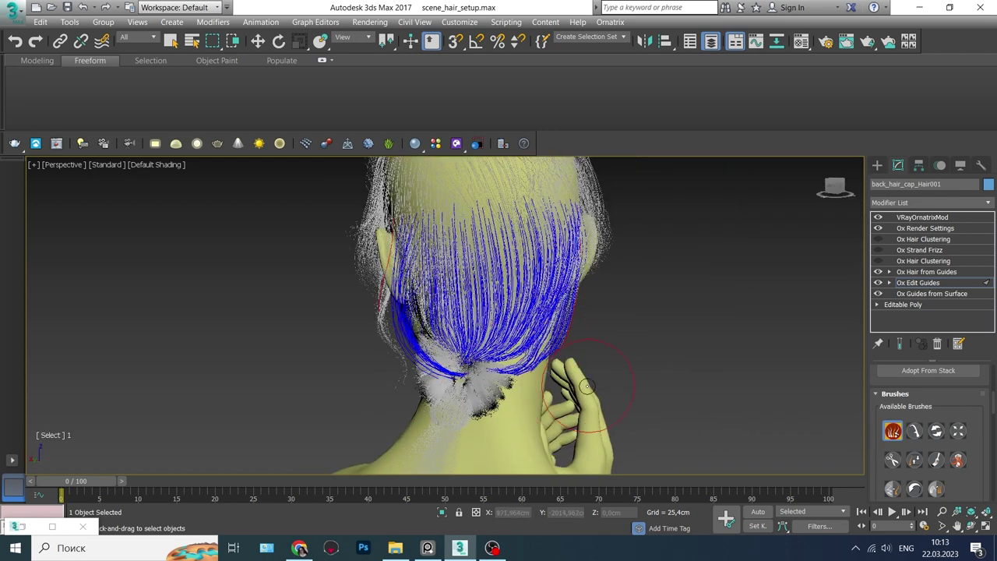
pyautogui.moveTo(582, 308)
pyautogui.keyDown('alt'); pyautogui.mouseDown(button='middle')
pyautogui.moveTo(627, 358)
pyautogui.moveTo(486, 310)
pyautogui.mouseUp(button='middle'); pyautogui.keyUp('alt')
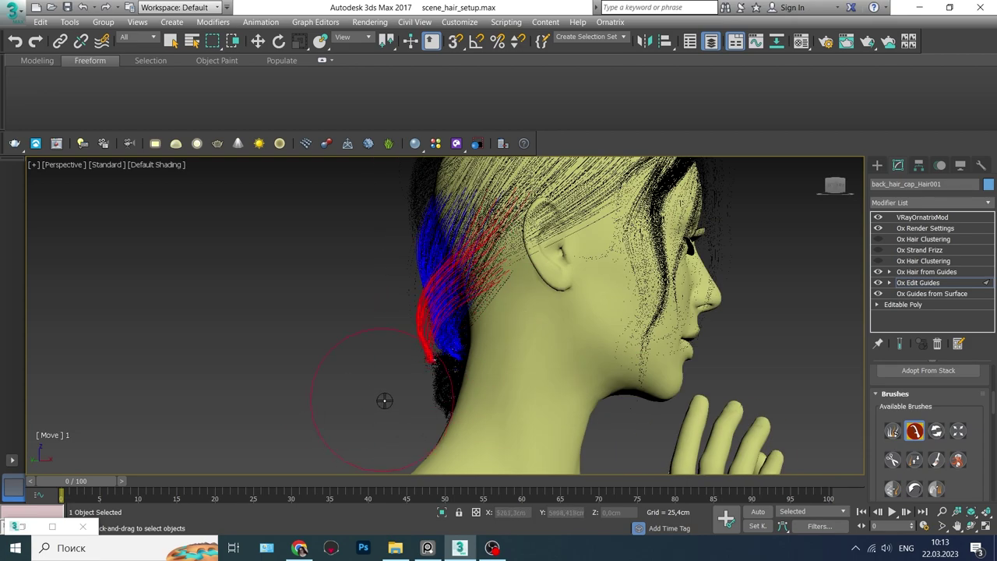
pyautogui.keyDown('alt'); pyautogui.moveTo(384, 400); pyautogui.dragTo(468, 424, button='middle'); pyautogui.keyUp('alt')
pyautogui.moveTo(543, 419)
pyautogui.keyDown('alt'); pyautogui.mouseDown(button='middle')
pyautogui.moveTo(521, 396)
pyautogui.moveTo(592, 361)
pyautogui.moveTo(544, 382)
pyautogui.moveTo(590, 412)
pyautogui.moveTo(590, 358)
pyautogui.moveTo(350, 274)
pyautogui.mouseUp(button='middle'); pyautogui.keyUp('alt')
# Keep shaping the guides with the Move brush, inspecting both profiles and the back.
pyautogui.click(915, 431)
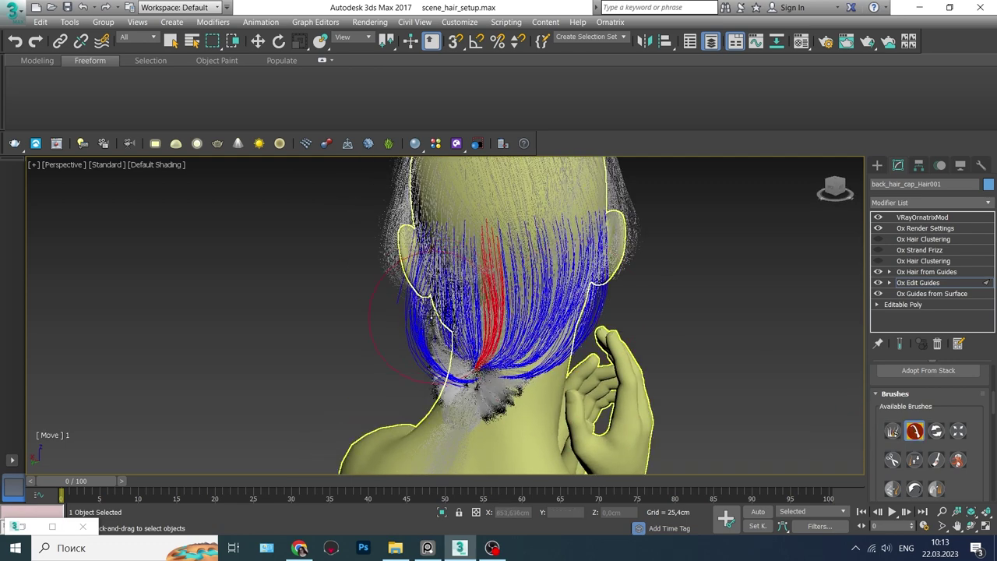
pyautogui.keyDown('alt'); pyautogui.moveTo(537, 344); pyautogui.dragTo(483, 294, button='middle'); pyautogui.keyUp('alt')
pyautogui.moveTo(478, 332)
pyautogui.keyDown('alt'); pyautogui.mouseDown(button='middle')
pyautogui.moveTo(416, 403)
pyautogui.moveTo(688, 403)
pyautogui.moveTo(518, 296)
pyautogui.mouseUp(button='middle'); pyautogui.keyUp('alt')
pyautogui.moveTo(613, 312)
pyautogui.keyDown('alt'); pyautogui.mouseDown(button='middle')
pyautogui.moveTo(646, 356)
pyautogui.moveTo(825, 409)
pyautogui.mouseUp(button='middle'); pyautogui.keyUp('alt')
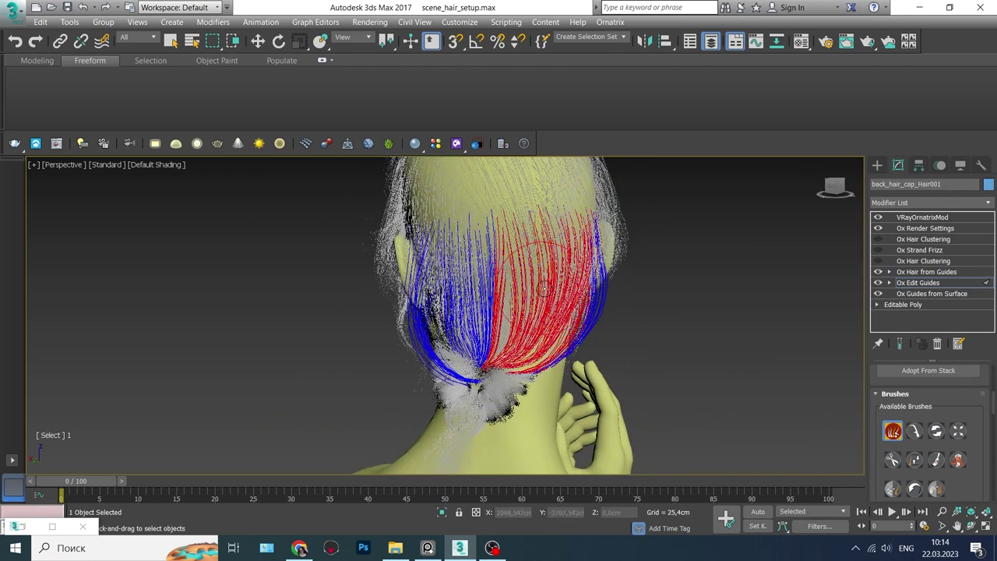
pyautogui.moveTo(553, 352)
pyautogui.keyDown('alt'); pyautogui.mouseDown(button='middle')
pyautogui.moveTo(460, 281)
pyautogui.moveTo(470, 319)
pyautogui.mouseUp(button='middle'); pyautogui.keyUp('alt')
pyautogui.moveTo(457, 224)
pyautogui.keyDown('alt'); pyautogui.mouseDown(button='middle')
pyautogui.moveTo(499, 335)
pyautogui.moveTo(529, 343)
pyautogui.moveTo(584, 457)
pyautogui.moveTo(508, 356)
pyautogui.moveTo(536, 405)
pyautogui.moveTo(508, 329)
pyautogui.mouseUp(button='middle'); pyautogui.keyUp('alt')
pyautogui.moveTo(473, 411)
pyautogui.keyDown('alt'); pyautogui.mouseDown(button='middle')
pyautogui.moveTo(420, 405)
pyautogui.moveTo(597, 417)
pyautogui.mouseUp(button='middle'); pyautogui.keyUp('alt')
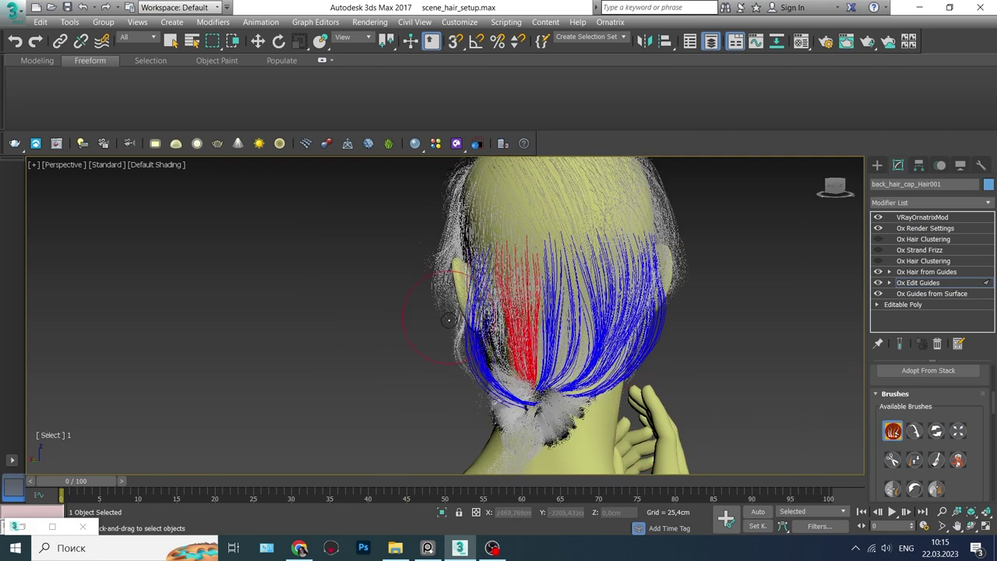
pyautogui.moveTo(473, 364)
pyautogui.keyDown('alt'); pyautogui.mouseDown(button='middle')
pyautogui.moveTo(576, 335)
pyautogui.moveTo(668, 439)
pyautogui.moveTo(642, 385)
pyautogui.mouseUp(button='middle'); pyautogui.keyUp('alt')
# Adjust guide lengths with the Grow/Shrink brush and re-enable Ox Hair Clustering.
pyautogui.press('6')
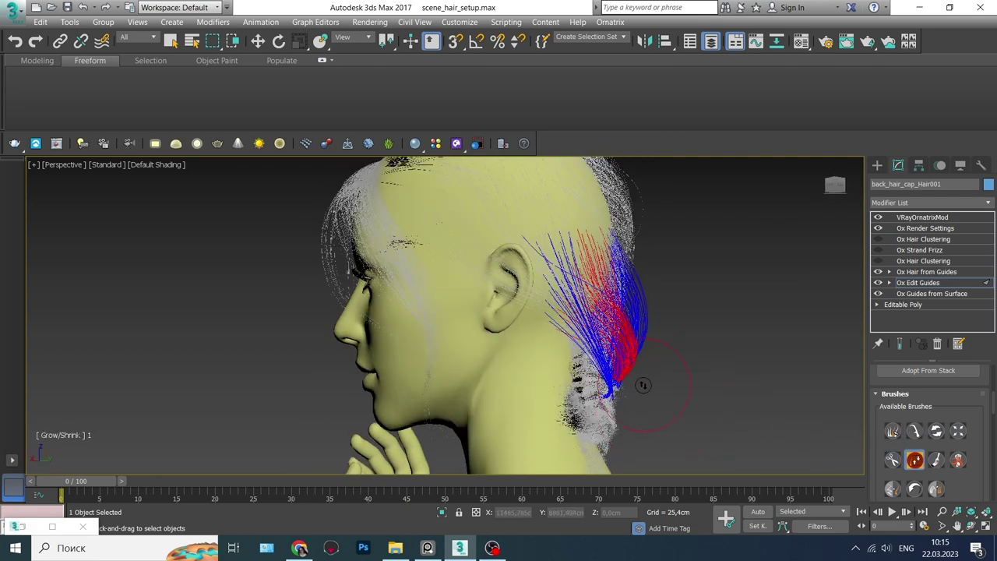
pyautogui.keyDown('alt'); pyautogui.moveTo(626, 421); pyautogui.dragTo(607, 420, button='middle'); pyautogui.keyUp('alt')
pyautogui.moveTo(530, 351)
pyautogui.keyDown('alt'); pyautogui.mouseDown(button='middle')
pyautogui.moveTo(467, 467)
pyautogui.moveTo(421, 269)
pyautogui.mouseUp(button='middle'); pyautogui.keyUp('alt')
pyautogui.keyDown('alt'); pyautogui.moveTo(430, 332); pyautogui.dragTo(545, 327, button='middle'); pyautogui.keyUp('alt')
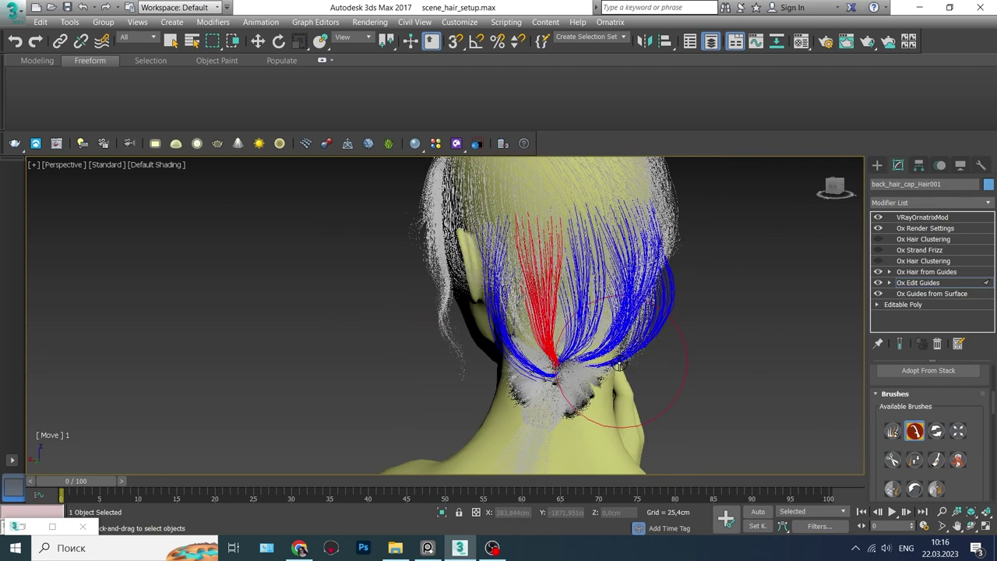
pyautogui.click(923, 260)
pyautogui.click(878, 260)
# Delete the Ox Strand Frizz modifier from the back hair copy.
pyautogui.scroll(2, 919, 484)
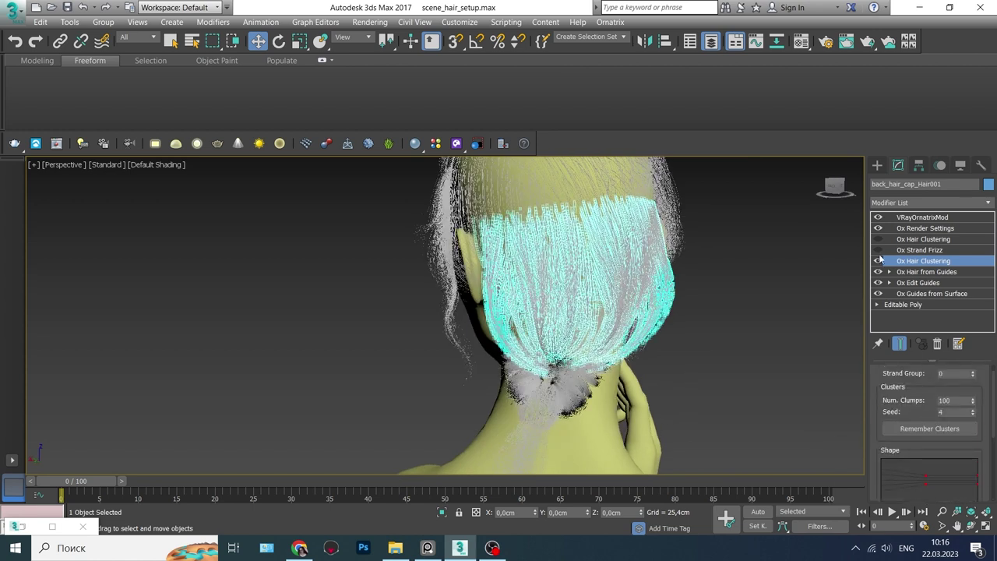
pyautogui.keyDown('alt'); pyautogui.moveTo(639, 413); pyautogui.dragTo(692, 415, button='middle'); pyautogui.keyUp('alt')
pyautogui.rightClick(919, 249)
pyautogui.click(857, 267)
# Start a new V-Ray interactive render of the scene.
pyautogui.click(920, 217)
pyautogui.click(349, 317)
pyautogui.hotkey('shift', 'q')
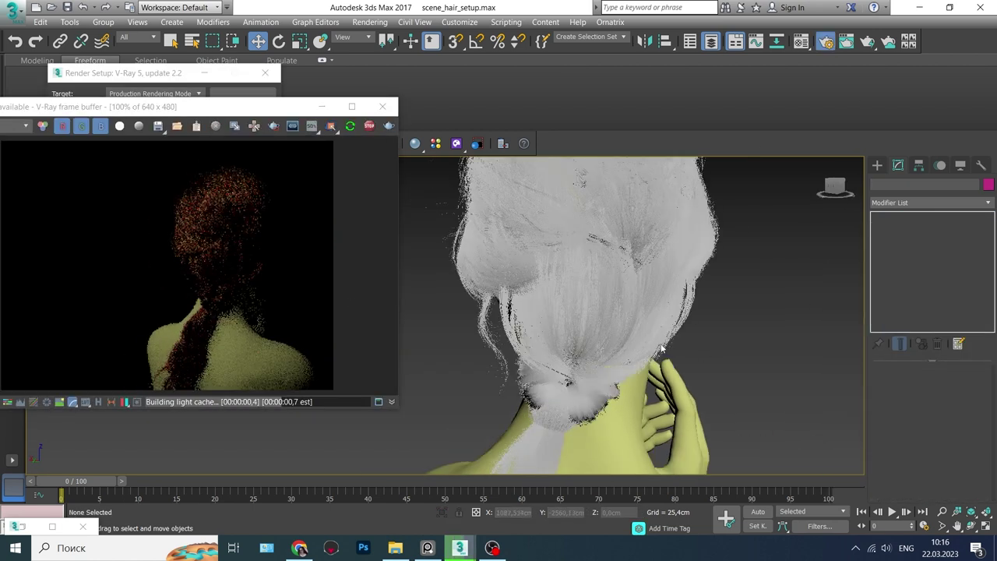
pyautogui.scroll(-10, 613, 375)
pyautogui.click(520, 469)
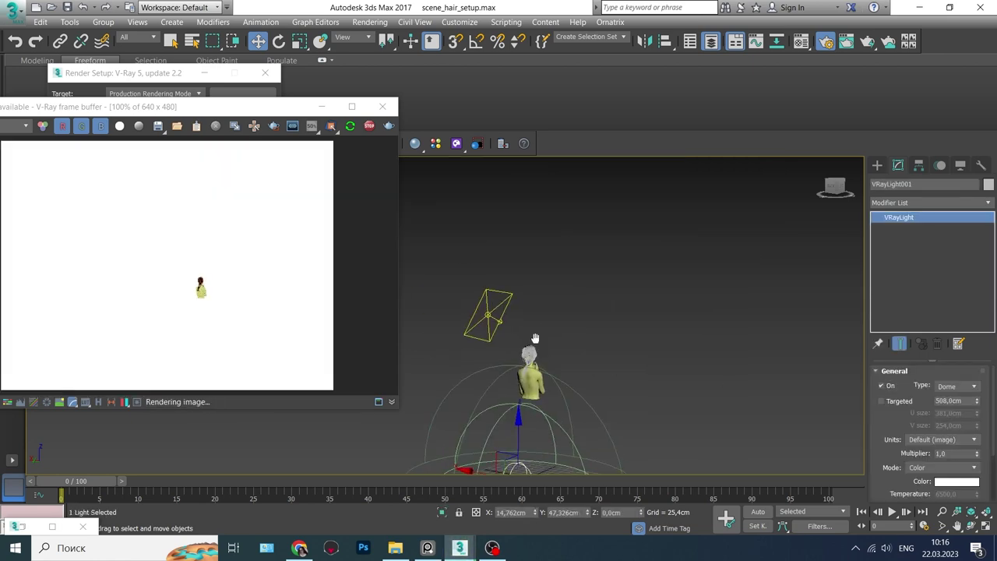
pyautogui.scroll(10, 535, 338)
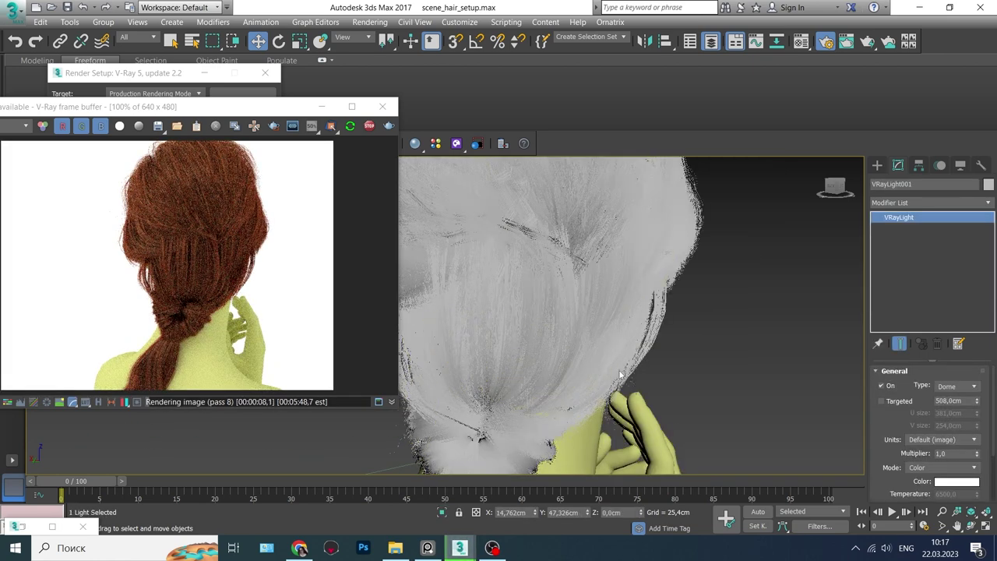
pyautogui.keyDown('alt'); pyautogui.moveTo(620, 375); pyautogui.dragTo(545, 335, button='middle'); pyautogui.keyUp('alt')
# Select back_hair_cap_Hair001 in Scene Explorer and raise its Ox Hair from Guides render count to 3000.
pyautogui.press('h')
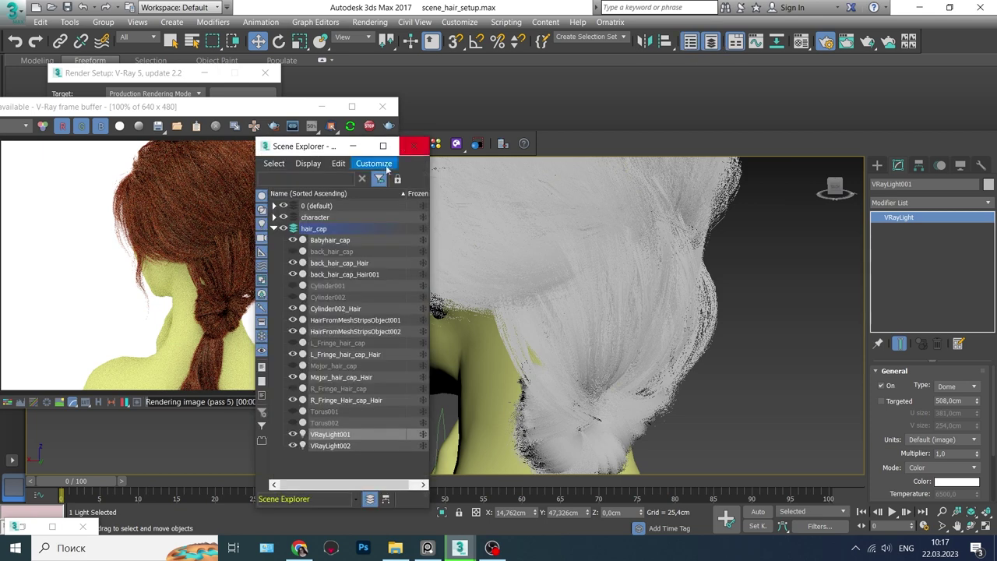
pyautogui.click(335, 309)
pyautogui.click(344, 274)
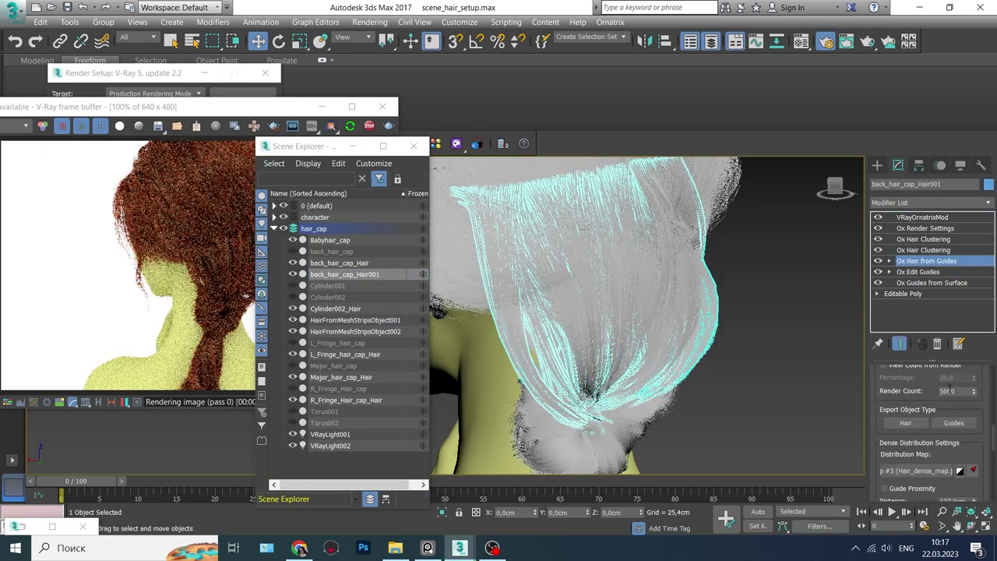
pyautogui.moveTo(311, 145); pyautogui.dragTo(479, 128)
pyautogui.click(582, 127)
pyautogui.keyDown('alt'); pyautogui.moveTo(575, 209); pyautogui.dragTo(670, 210, button='middle'); pyautogui.keyUp('alt')
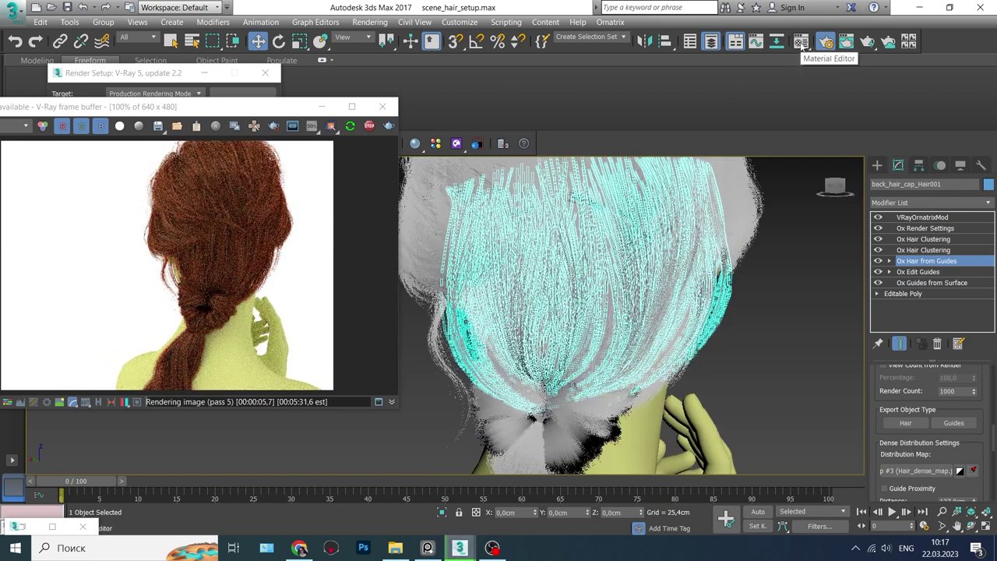
pyautogui.click(801, 41)
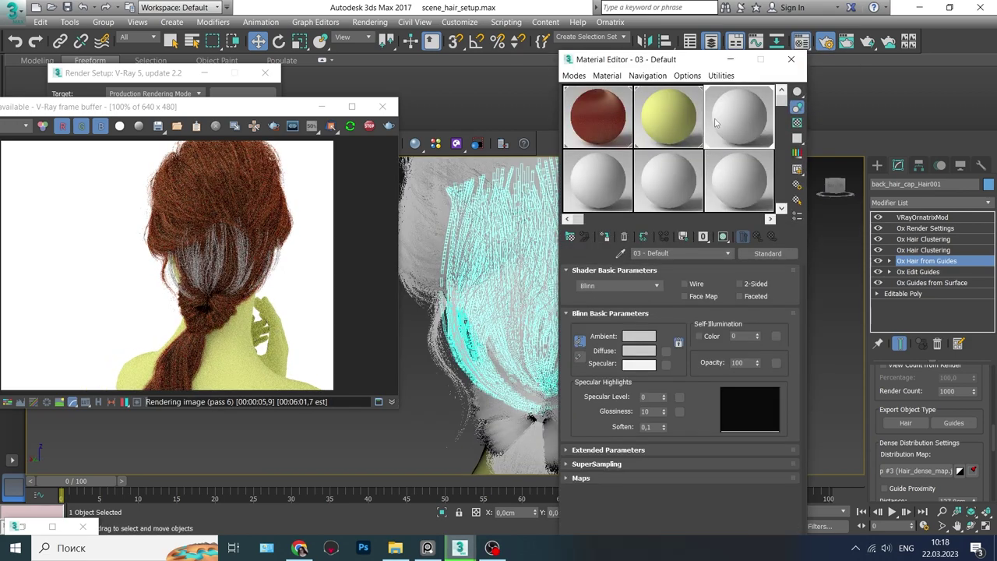
pyautogui.click(792, 60)
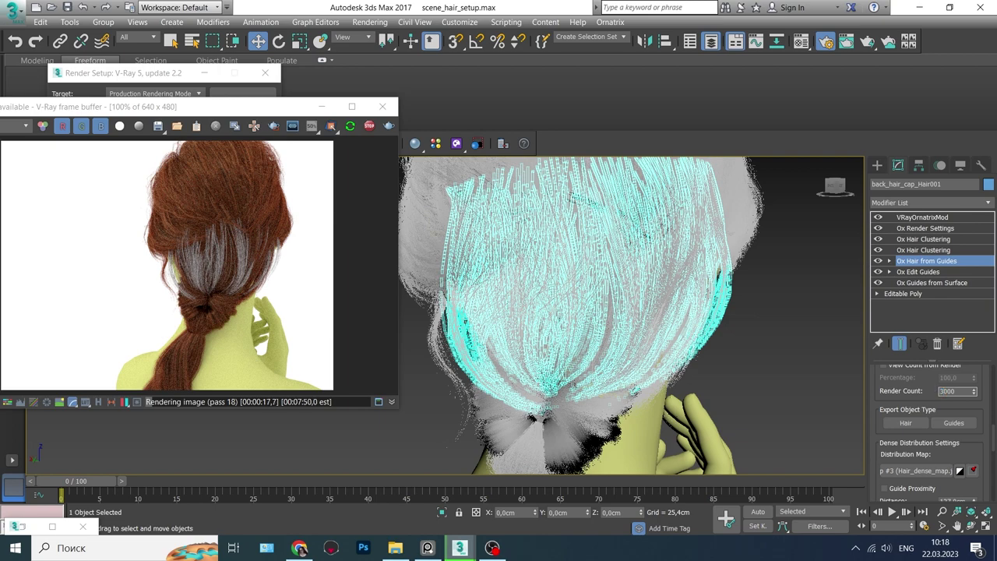
pyautogui.press('Return')
pyautogui.click(944, 239)
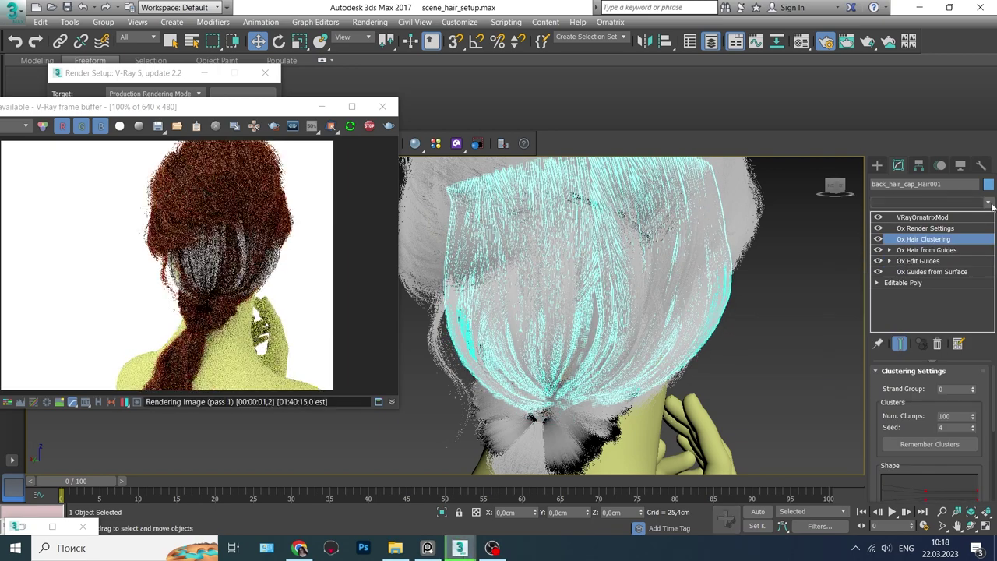
# Add Ox Strand Clustering with its along-strand curve midpoint at 0.53, 0.35, then open Scene Explorer.
pyautogui.click(931, 202)
pyautogui.click(896, 436)
pyautogui.scroll(-5, 895, 437)
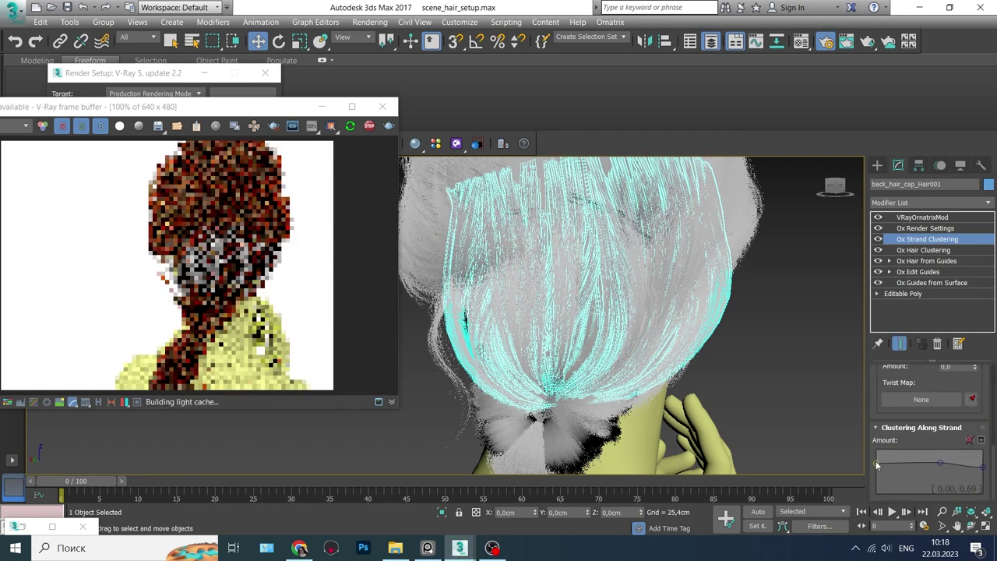
pyautogui.moveTo(942, 465); pyautogui.dragTo(933, 477)
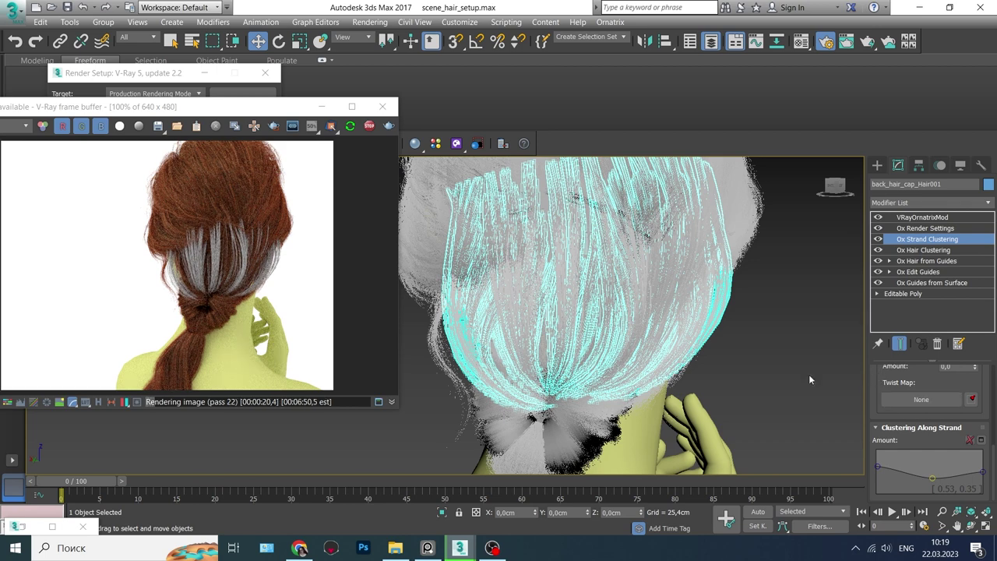
pyautogui.keyDown('alt'); pyautogui.moveTo(810, 379); pyautogui.dragTo(569, 368, button='middle'); pyautogui.keyUp('alt')
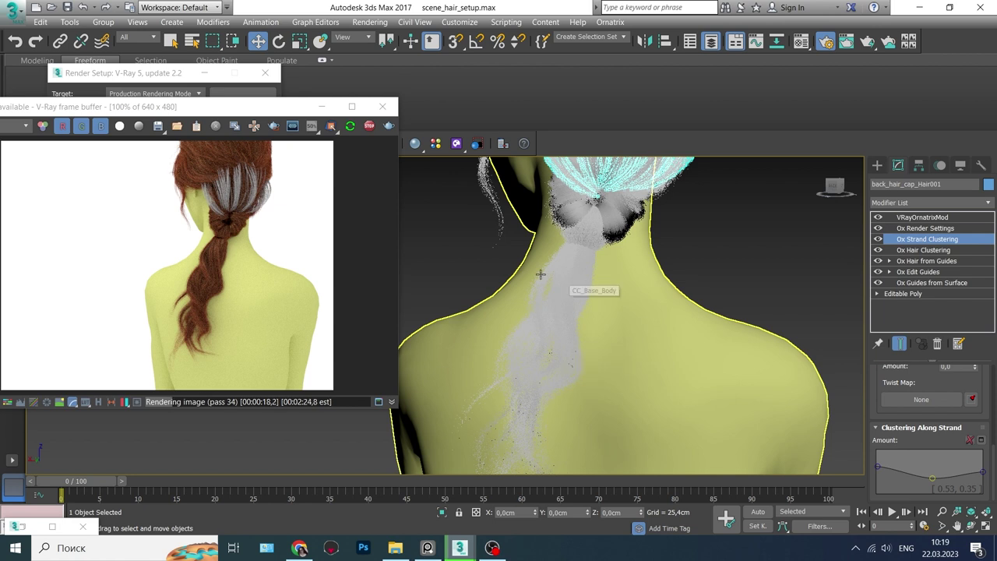
pyautogui.click(714, 43)
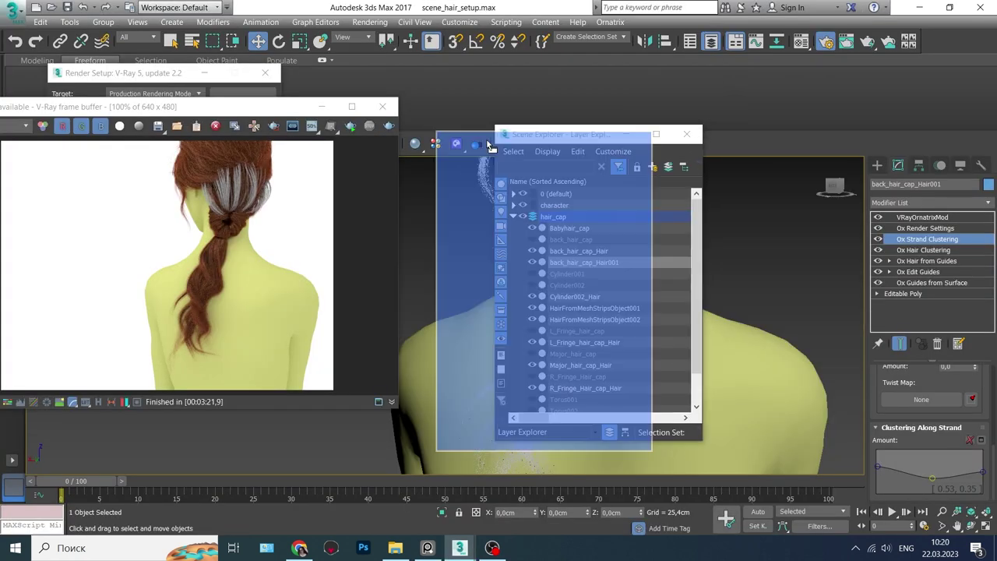
# Make a copy of the bun hair Cylinder002_Hair.
pyautogui.click(331, 244)
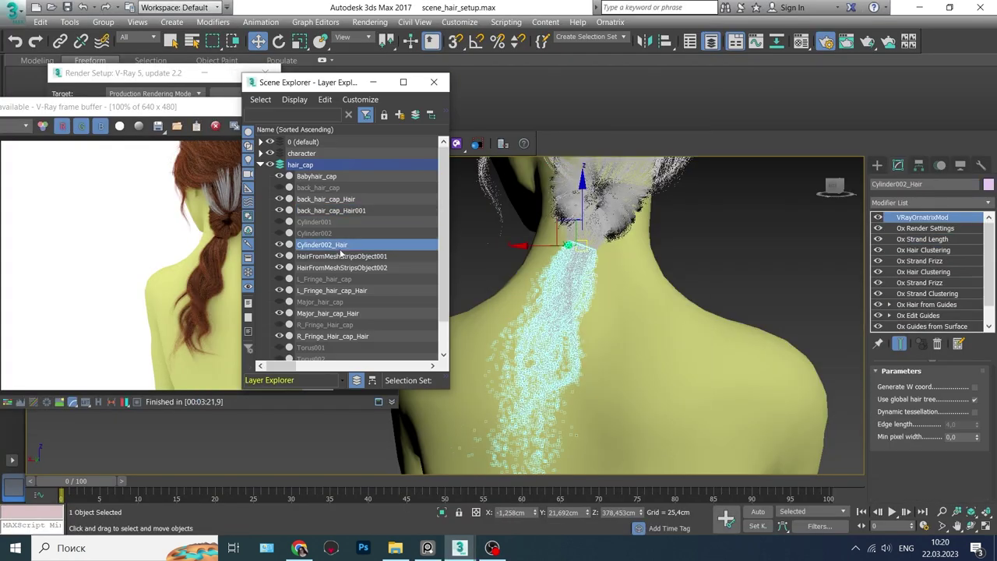
pyautogui.hotkey('ctrl', 'v')
pyautogui.press('Return')
# Review the ponytail's Ox Hair from Guides settings in the modifier stack.
pyautogui.moveTo(878, 239); pyautogui.dragTo(878, 301)
pyautogui.click(909, 304)
pyautogui.scroll(-5, 980, 465)
pyautogui.scroll(-5, 958, 462)
pyautogui.scroll(-5, 930, 491)
pyautogui.scroll(-5, 923, 468)
pyautogui.scroll(1, 919, 454)
pyautogui.scroll(1, 927, 456)
pyautogui.scroll(1, 934, 460)
pyautogui.scroll(-3, 959, 430)
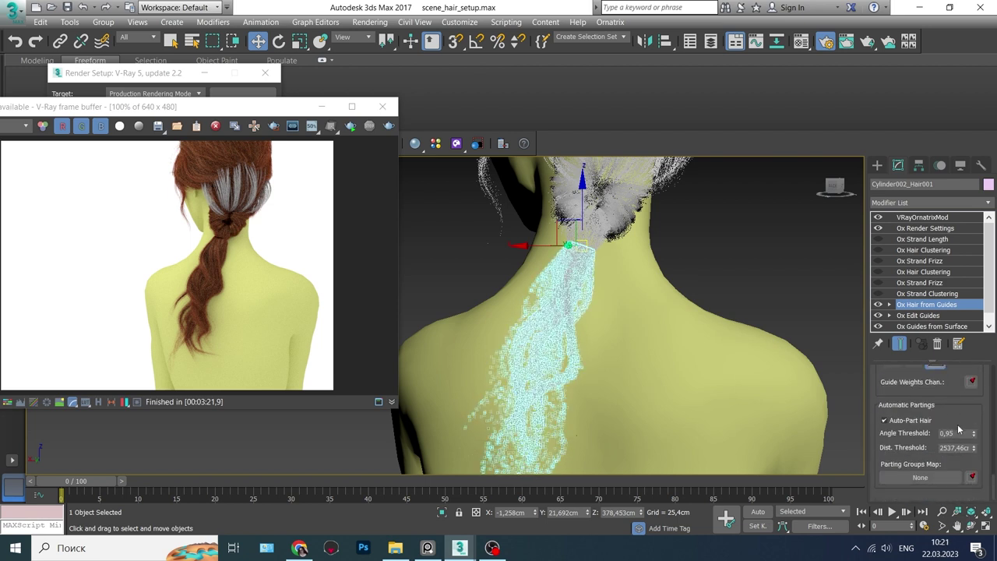
# Switch to Ox Edit Guides and inspect the ponytail guides around the back of the neck.
pyautogui.click(917, 315)
pyautogui.scroll(-3, 927, 436)
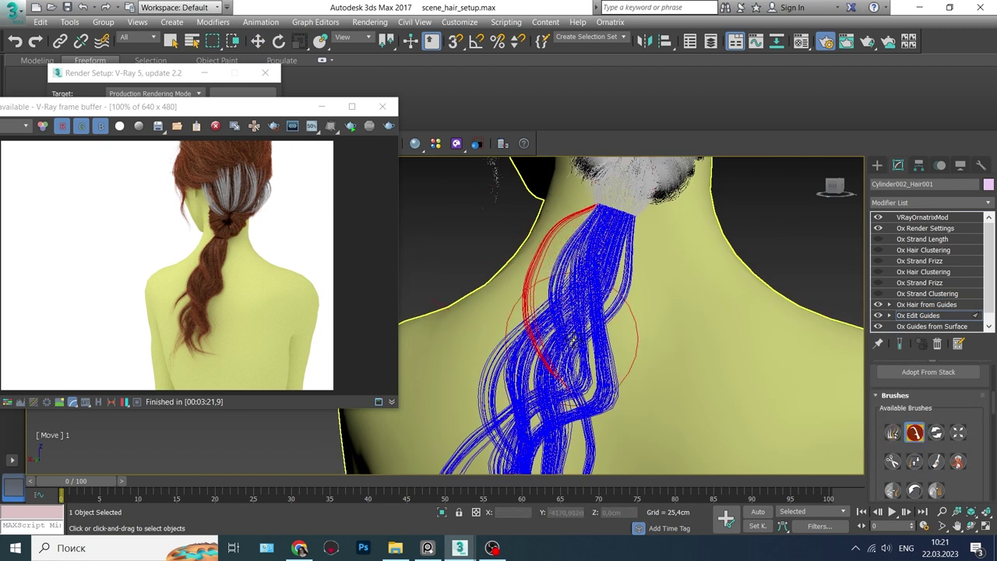
pyautogui.keyDown('alt'); pyautogui.moveTo(547, 277); pyautogui.dragTo(547, 261, button='middle'); pyautogui.keyUp('alt')
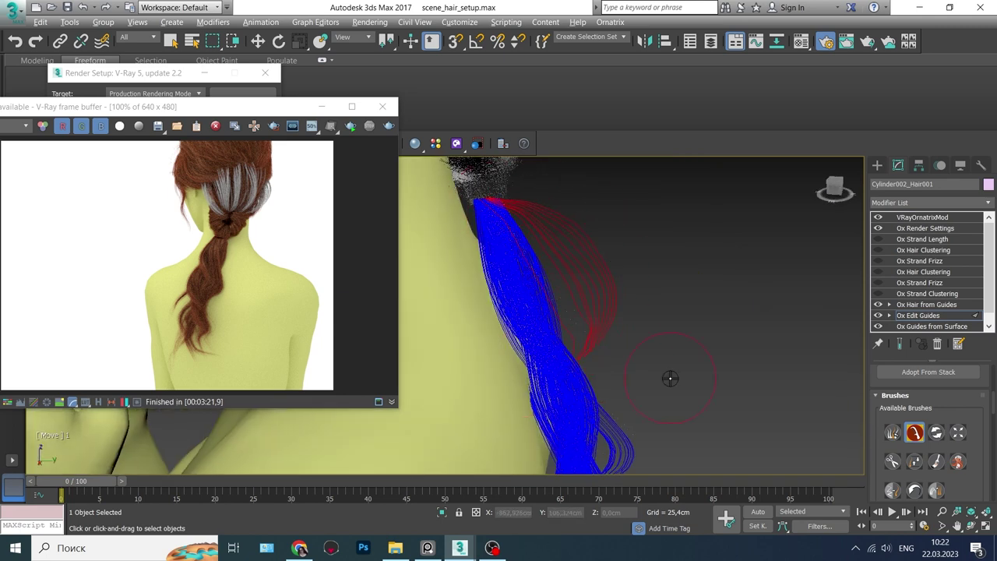
pyautogui.keyDown('alt'); pyautogui.moveTo(670, 379); pyautogui.dragTo(537, 208, button='middle'); pyautogui.keyUp('alt')
pyautogui.moveTo(517, 336)
pyautogui.keyDown('alt'); pyautogui.mouseDown(button='middle')
pyautogui.moveTo(483, 342)
pyautogui.moveTo(527, 364)
pyautogui.mouseUp(button='middle'); pyautogui.keyUp('alt')
pyautogui.moveTo(656, 365)
pyautogui.keyDown('alt'); pyautogui.mouseDown(button='middle')
pyautogui.moveTo(646, 303)
pyautogui.moveTo(623, 358)
pyautogui.mouseUp(button='middle'); pyautogui.keyUp('alt')
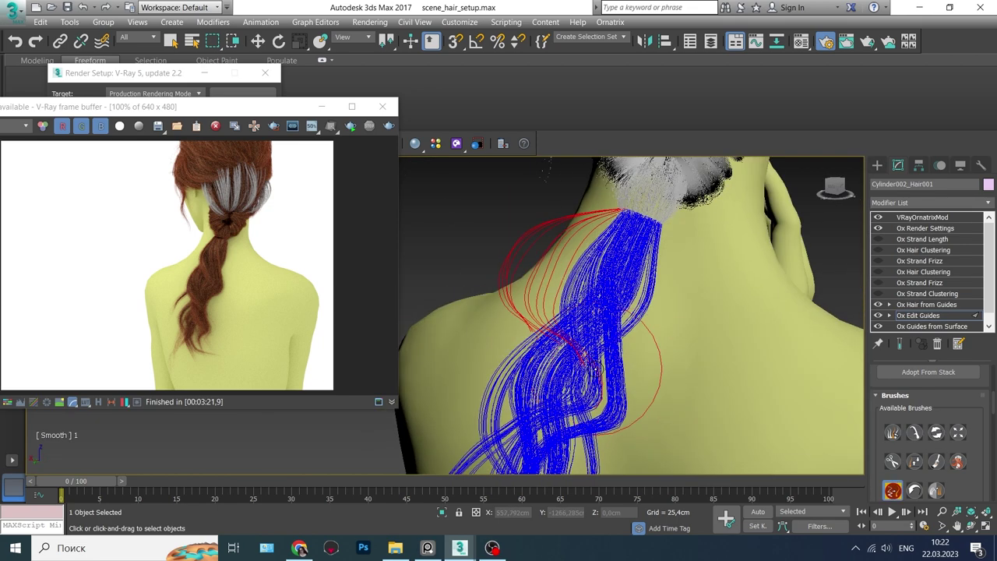
# Brush the ponytail guides down the back of the neck with the Move brush.
pyautogui.click(915, 433)
pyautogui.keyDown('alt'); pyautogui.moveTo(592, 327); pyautogui.dragTo(574, 293, button='middle'); pyautogui.keyUp('alt')
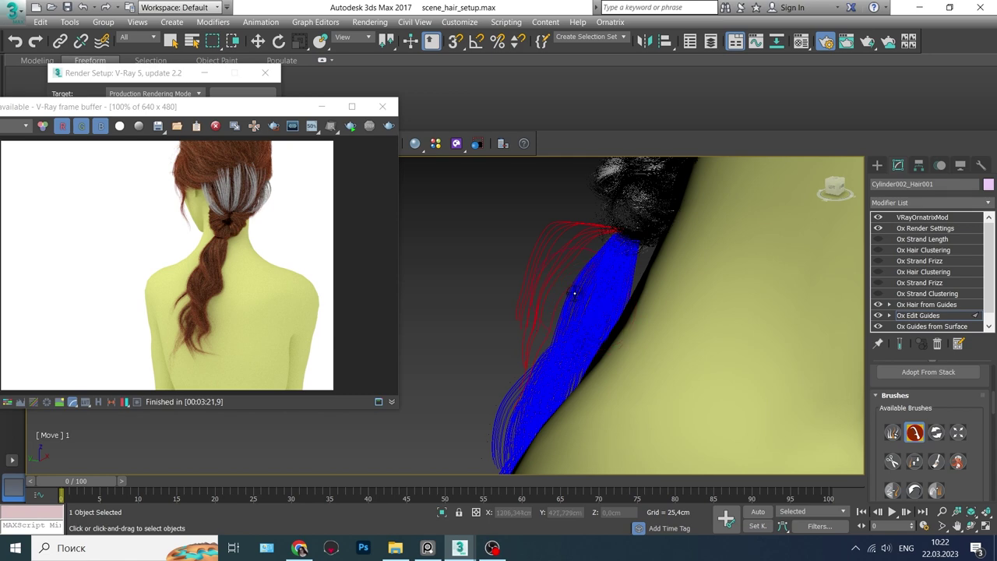
pyautogui.moveTo(458, 281)
pyautogui.keyDown('alt'); pyautogui.mouseDown(button='middle')
pyautogui.moveTo(756, 356)
pyautogui.moveTo(597, 389)
pyautogui.moveTo(826, 409)
pyautogui.mouseUp(button='middle'); pyautogui.keyUp('alt')
pyautogui.moveTo(687, 325)
pyautogui.keyDown('alt'); pyautogui.mouseDown(button='middle')
pyautogui.moveTo(639, 315)
pyautogui.moveTo(626, 291)
pyautogui.mouseUp(button='middle'); pyautogui.keyUp('alt')
pyautogui.moveTo(575, 259)
pyautogui.keyDown('alt'); pyautogui.mouseDown(button='middle')
pyautogui.moveTo(663, 374)
pyautogui.moveTo(634, 349)
pyautogui.mouseUp(button='middle'); pyautogui.keyUp('alt')
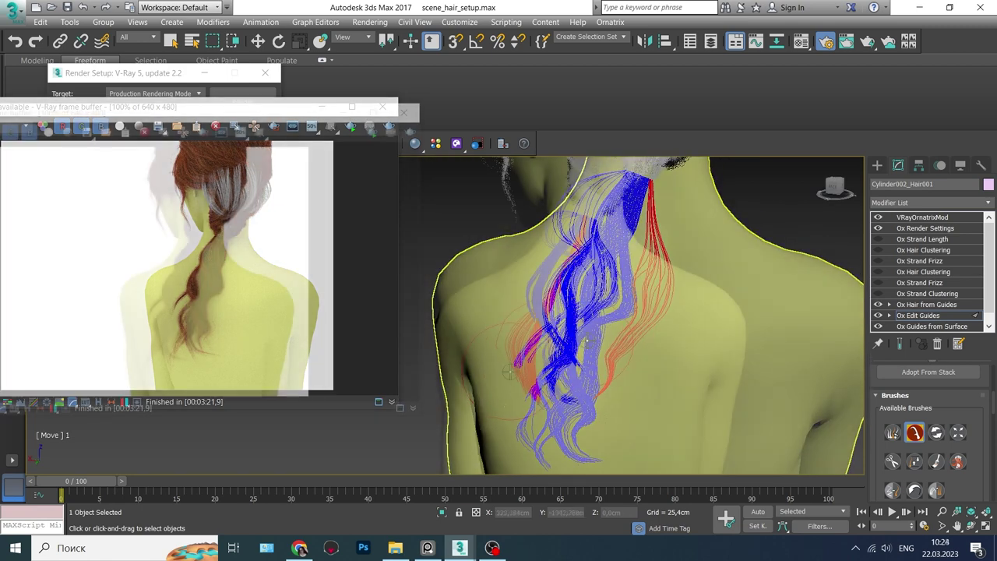
pyautogui.moveTo(596, 423)
pyautogui.keyDown('alt'); pyautogui.mouseDown(button='middle')
pyautogui.moveTo(502, 417)
pyautogui.moveTo(628, 374)
pyautogui.moveTo(714, 394)
pyautogui.mouseUp(button='middle'); pyautogui.keyUp('alt')
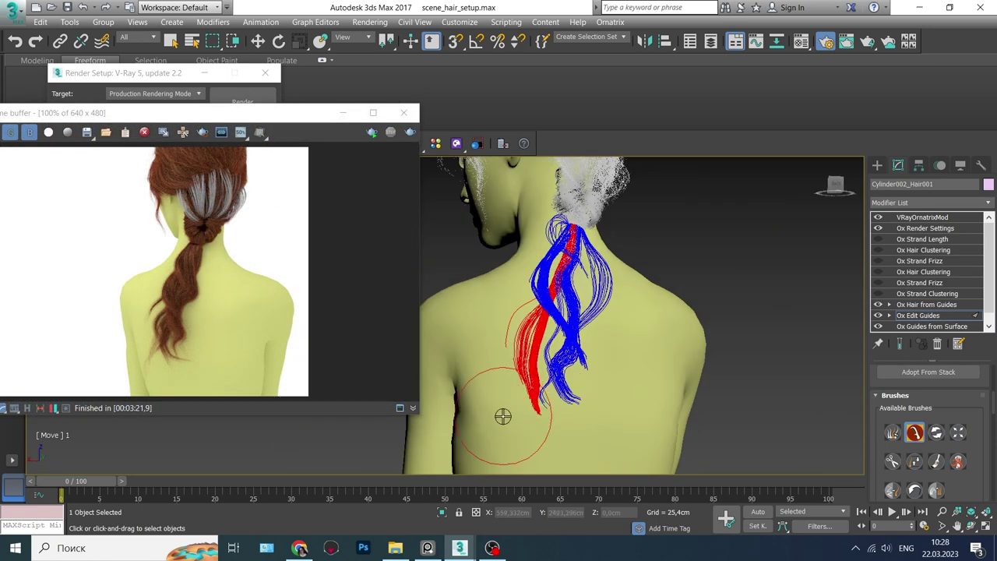
# Return the ponytail to its finished strands and select the Babyhair_cap strip mesh.
pyautogui.click(927, 304)
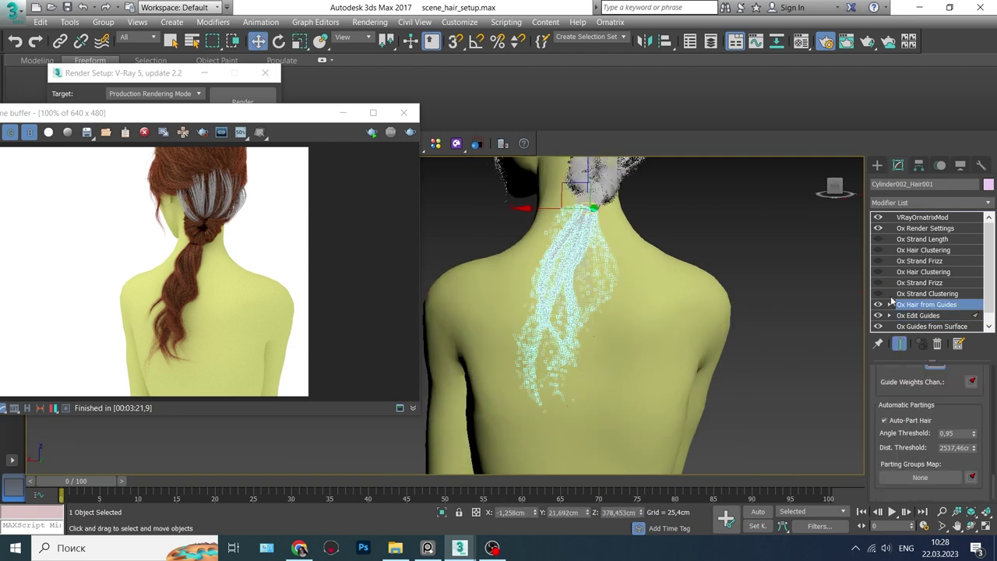
pyautogui.click(926, 293)
pyautogui.press('m')
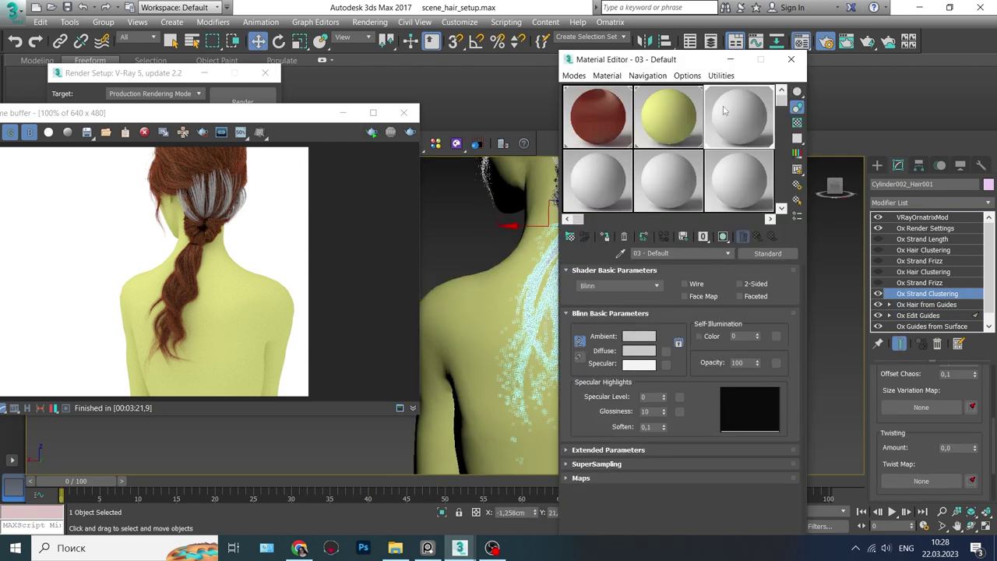
pyautogui.press('m')
pyautogui.keyDown('alt'); pyautogui.moveTo(764, 374); pyautogui.dragTo(808, 366, button='middle'); pyautogui.keyUp('alt')
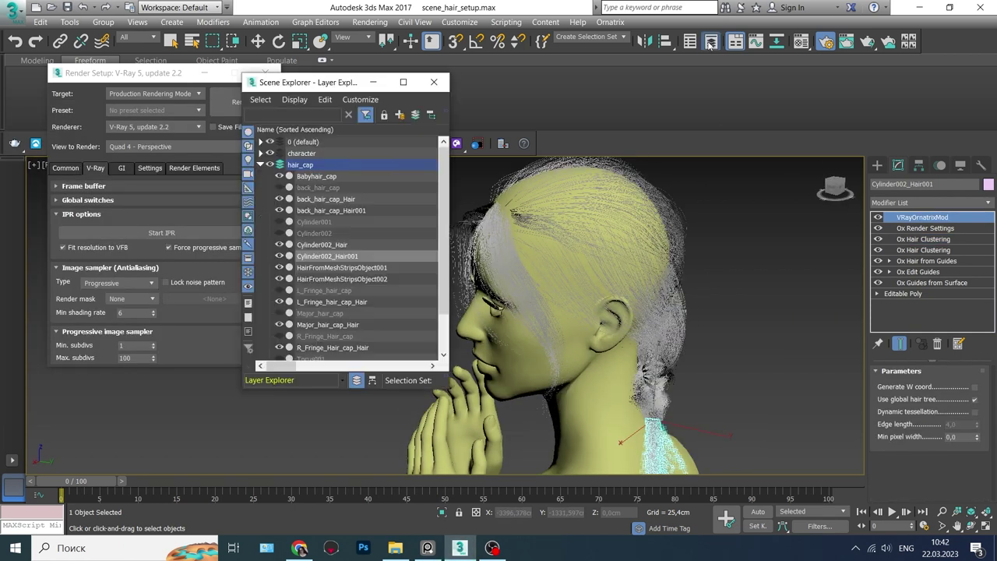
pyautogui.click(549, 282)
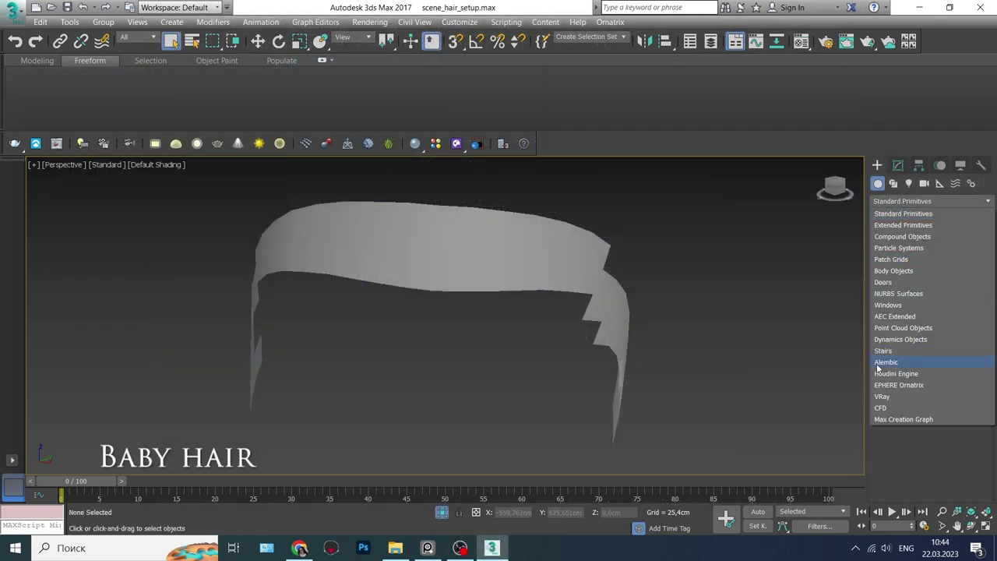
# Grow Ornatrix Quick Hair on the Babyhair_cap strip.
pyautogui.click(899, 385)
pyautogui.click(902, 241)
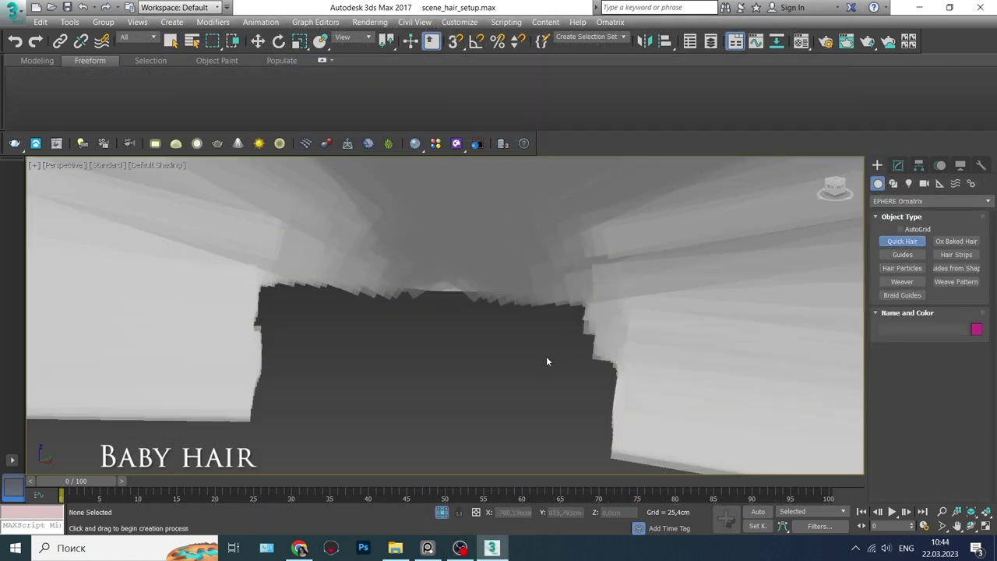
pyautogui.click(927, 240)
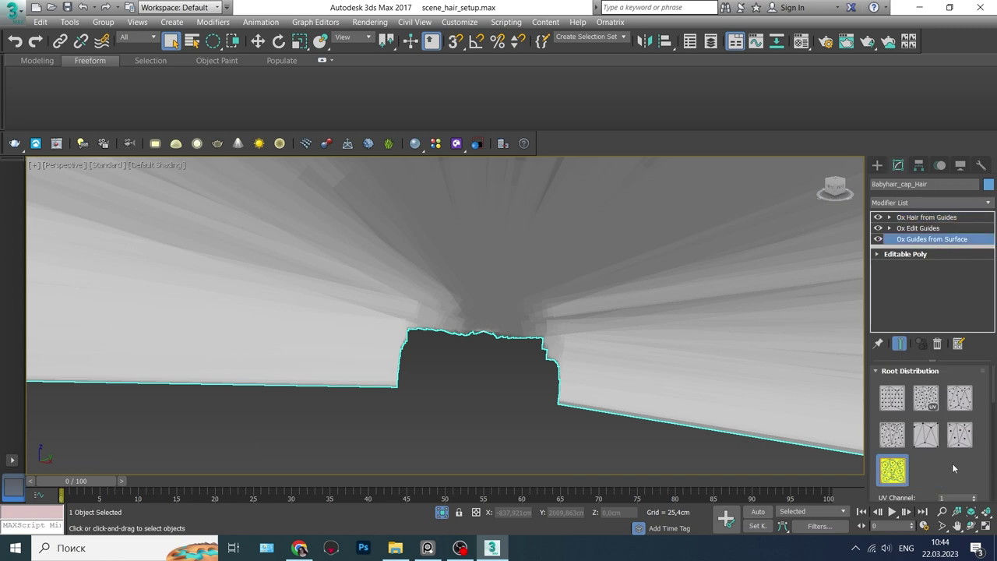
# Distribute the guides with a Hair_dense_map.jpg bitmap and shorten Guide Length to 12.7 cm.
pyautogui.scroll(-3, 904, 421)
pyautogui.click(904, 421)
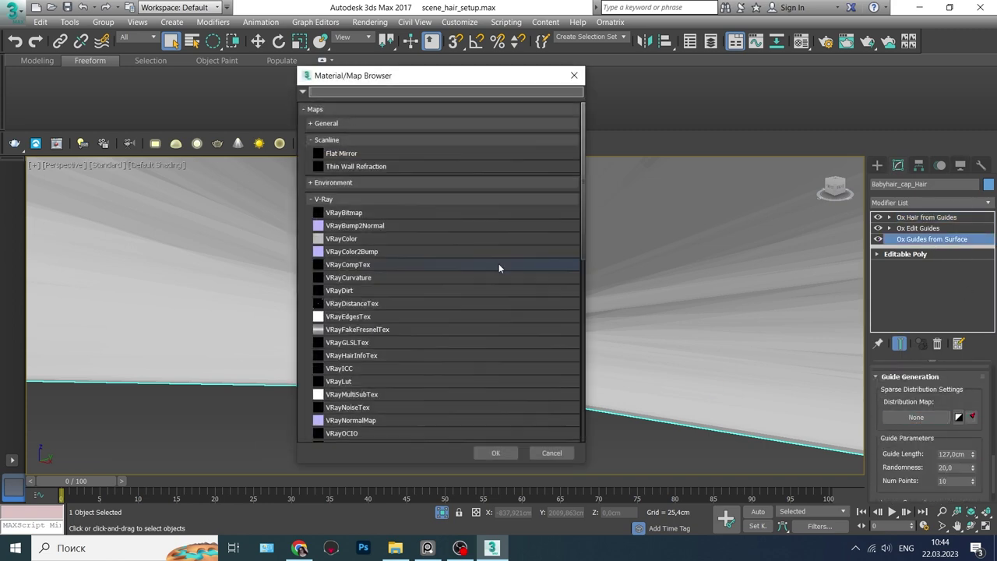
pyautogui.click(326, 123)
pyautogui.doubleClick(342, 136)
pyautogui.click(234, 31)
pyautogui.click(229, 59)
pyautogui.click(109, 129)
pyautogui.doubleClick(109, 128)
pyautogui.moveTo(972, 457); pyautogui.dragTo(976, 489)
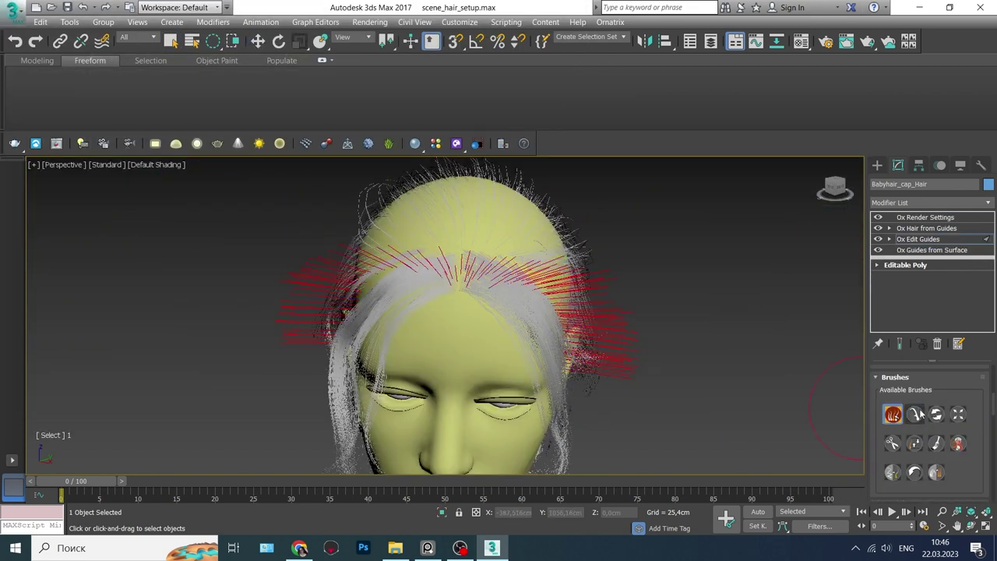
# Comb the baby-hair guides down and back beside both ears with the Move brush.
pyautogui.click(916, 415)
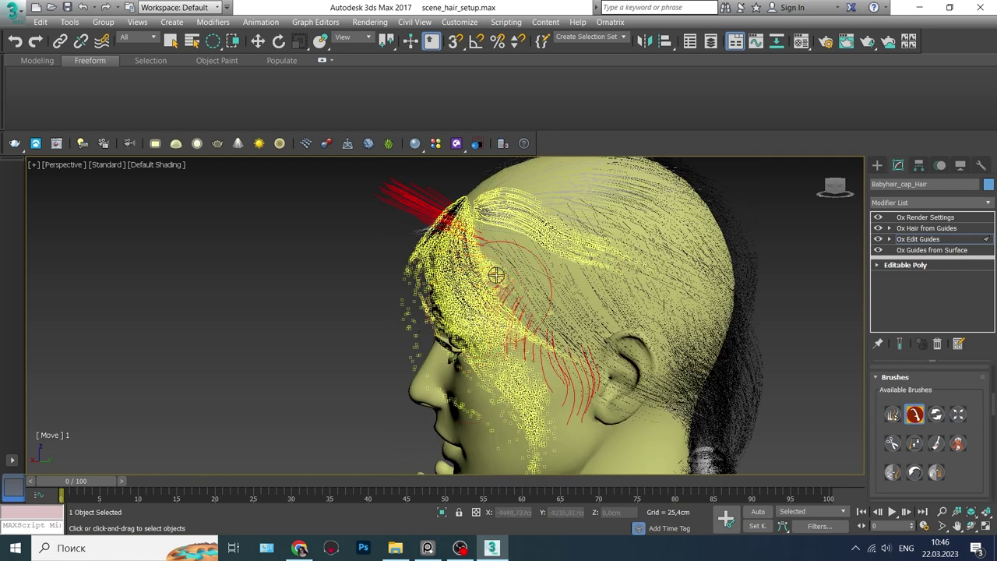
pyautogui.moveTo(399, 284)
pyautogui.keyDown('alt'); pyautogui.mouseDown(button='middle')
pyautogui.moveTo(614, 260)
pyautogui.moveTo(667, 270)
pyautogui.mouseUp(button='middle'); pyautogui.keyUp('alt')
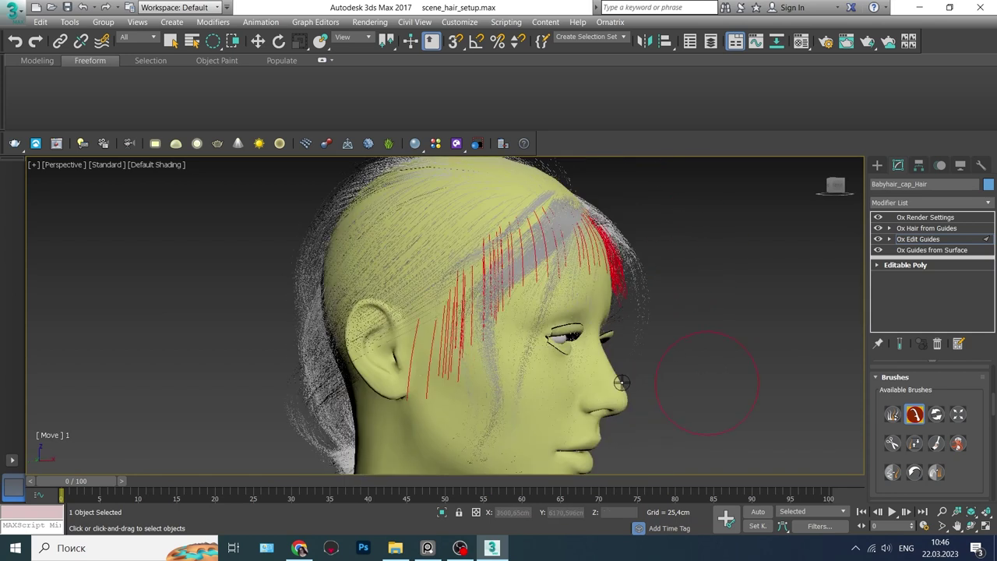
pyautogui.keyDown('alt'); pyautogui.moveTo(690, 356); pyautogui.dragTo(401, 335, button='middle'); pyautogui.keyUp('alt')
pyautogui.moveTo(400, 335); pyautogui.dragTo(405, 363)
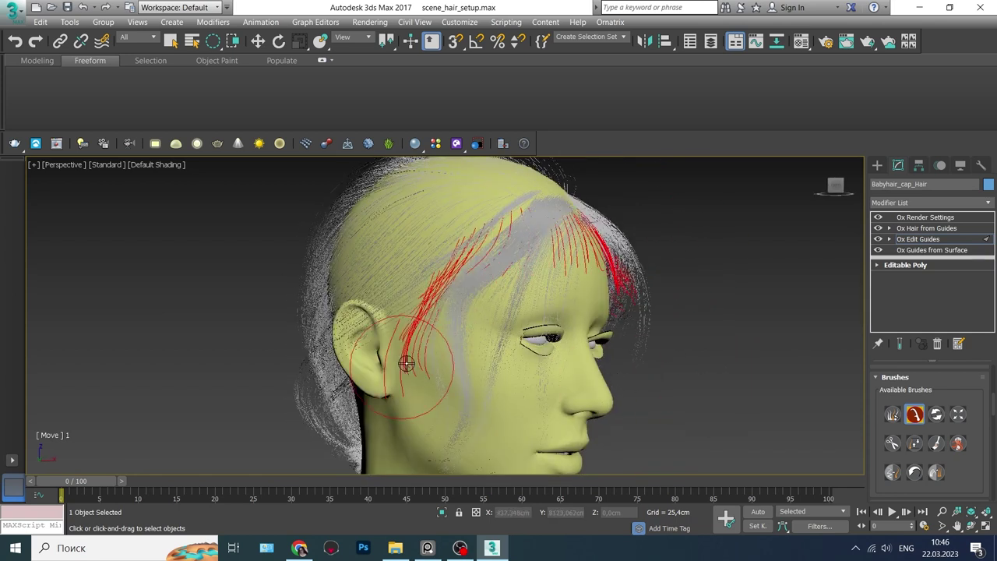
pyautogui.moveTo(413, 308)
pyautogui.mouseDown()
pyautogui.moveTo(447, 336)
pyautogui.moveTo(441, 301)
pyautogui.mouseUp()
pyautogui.click(916, 419)
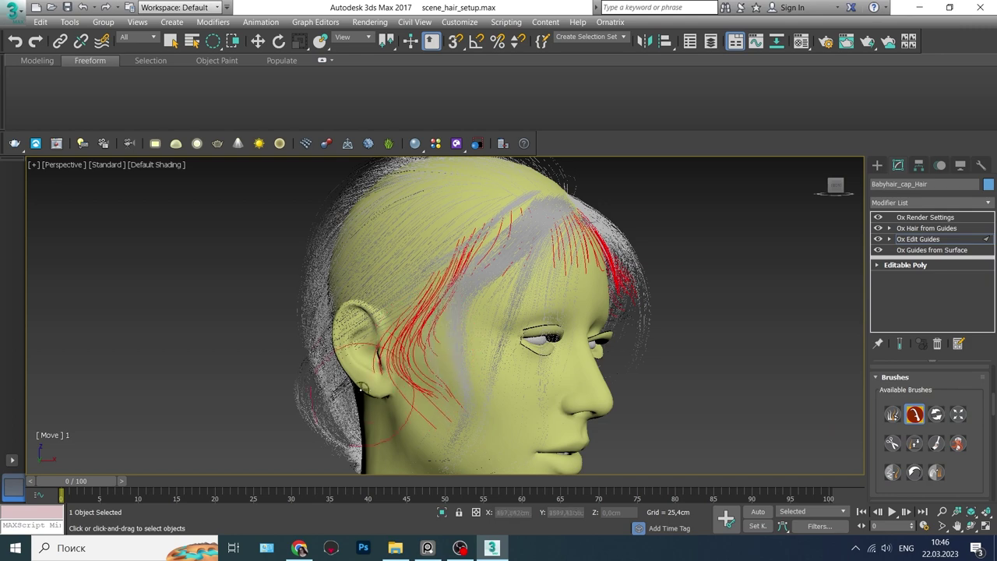
pyautogui.keyDown('alt'); pyautogui.moveTo(427, 405); pyautogui.dragTo(456, 375, button='middle'); pyautogui.keyUp('alt')
pyautogui.moveTo(700, 327); pyautogui.dragTo(636, 310)
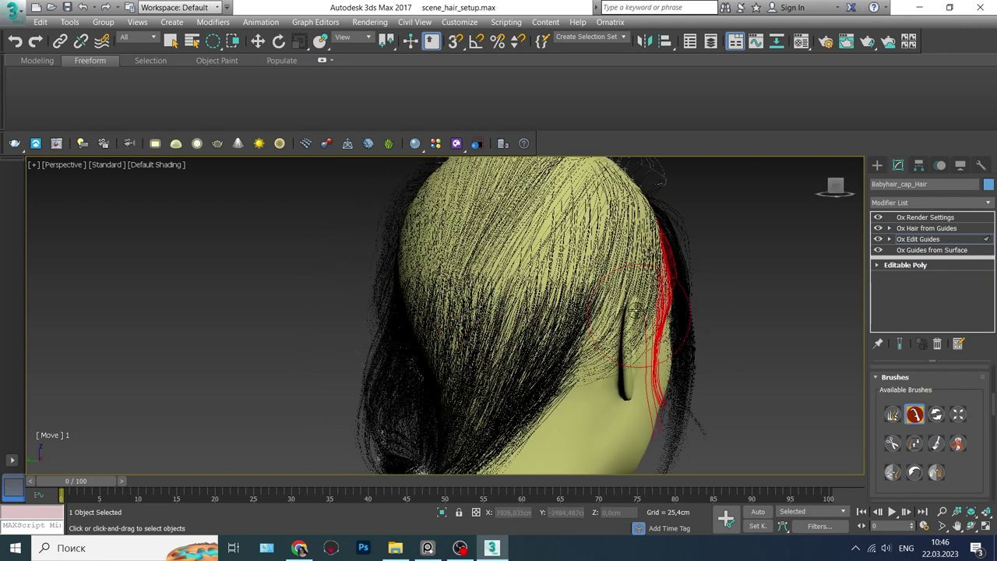
pyautogui.moveTo(663, 366)
pyautogui.keyDown('alt'); pyautogui.mouseDown(button='middle')
pyautogui.moveTo(712, 389)
pyautogui.moveTo(468, 333)
pyautogui.moveTo(549, 346)
pyautogui.mouseUp(button='middle'); pyautogui.keyUp('alt')
pyautogui.moveTo(550, 347); pyautogui.dragTo(558, 347)
# Re-comb the strands near the ear and sweep the cheek strands down toward the jaw.
pyautogui.moveTo(487, 427)
pyautogui.keyDown('alt'); pyautogui.mouseDown(button='middle')
pyautogui.moveTo(560, 366)
pyautogui.moveTo(613, 345)
pyautogui.moveTo(627, 363)
pyautogui.moveTo(837, 382)
pyautogui.mouseUp(button='middle'); pyautogui.keyUp('alt')
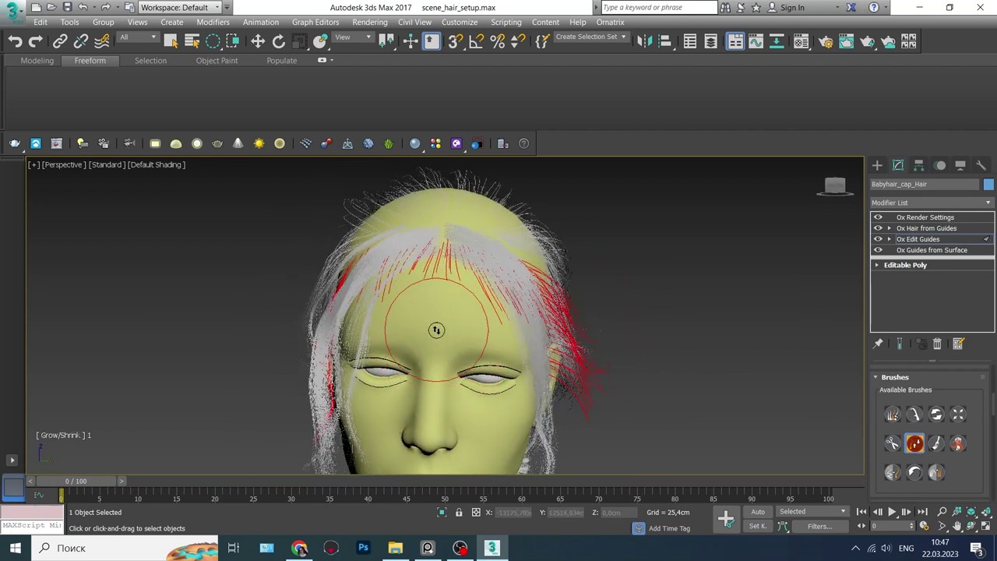
pyautogui.moveTo(444, 271)
pyautogui.keyDown('alt'); pyautogui.mouseDown(button='middle')
pyautogui.moveTo(527, 392)
pyautogui.moveTo(623, 359)
pyautogui.moveTo(557, 358)
pyautogui.mouseUp(button='middle'); pyautogui.keyUp('alt')
pyautogui.moveTo(586, 447)
pyautogui.keyDown('alt'); pyautogui.mouseDown(button='middle')
pyautogui.moveTo(621, 389)
pyautogui.moveTo(486, 350)
pyautogui.mouseUp(button='middle'); pyautogui.keyUp('alt')
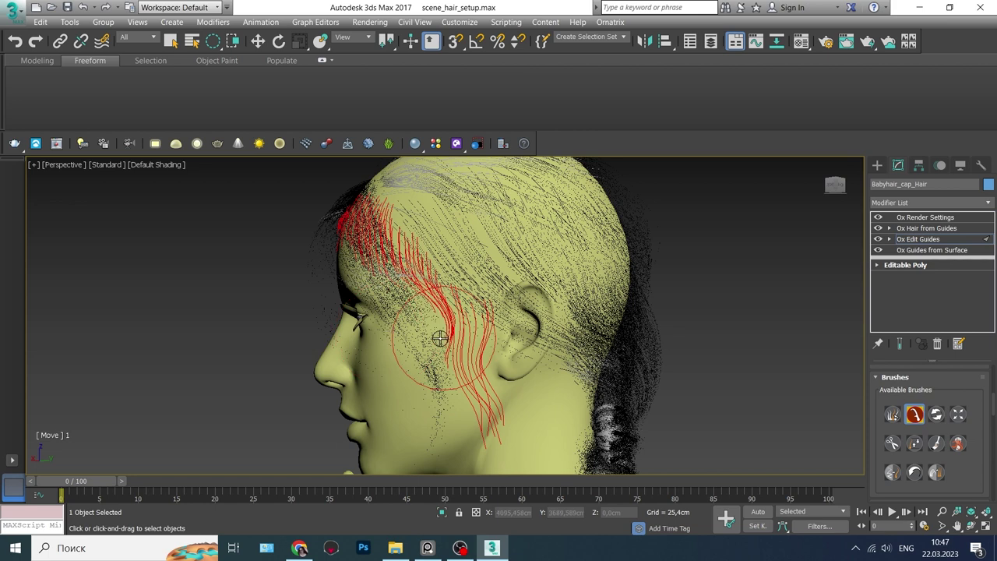
pyautogui.keyDown('alt'); pyautogui.moveTo(467, 374); pyautogui.dragTo(566, 354, button='middle'); pyautogui.keyUp('alt')
pyautogui.keyDown('alt'); pyautogui.moveTo(445, 387); pyautogui.dragTo(643, 337, button='middle'); pyautogui.keyUp('alt')
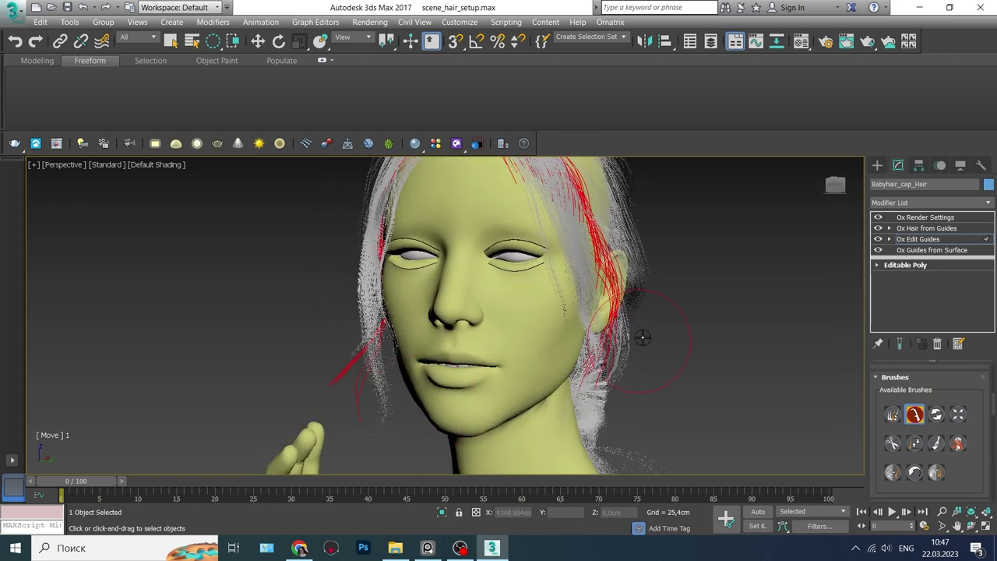
pyautogui.moveTo(645, 274); pyautogui.dragTo(545, 329)
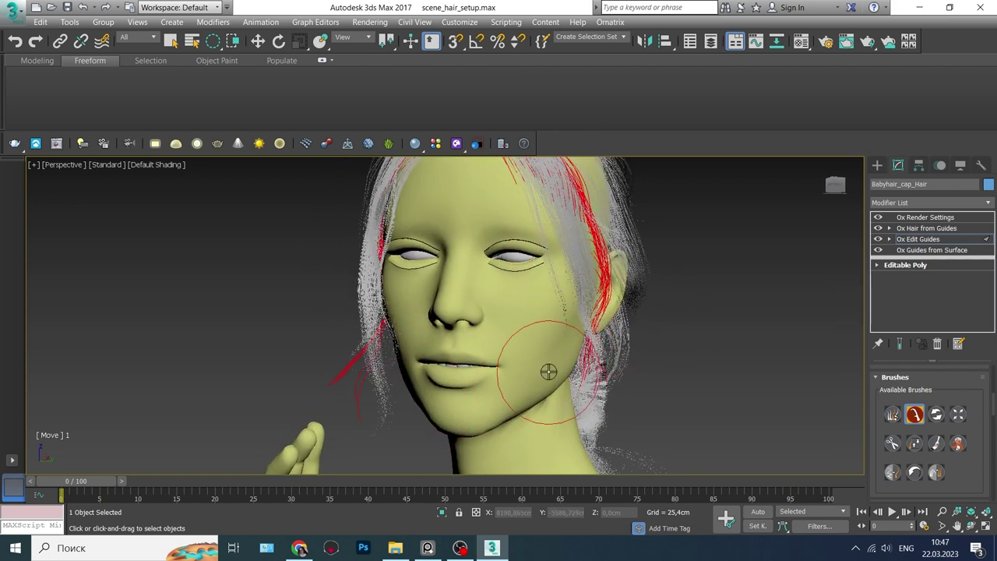
pyautogui.keyDown('alt'); pyautogui.moveTo(594, 302); pyautogui.dragTo(486, 304, button='middle'); pyautogui.keyUp('alt')
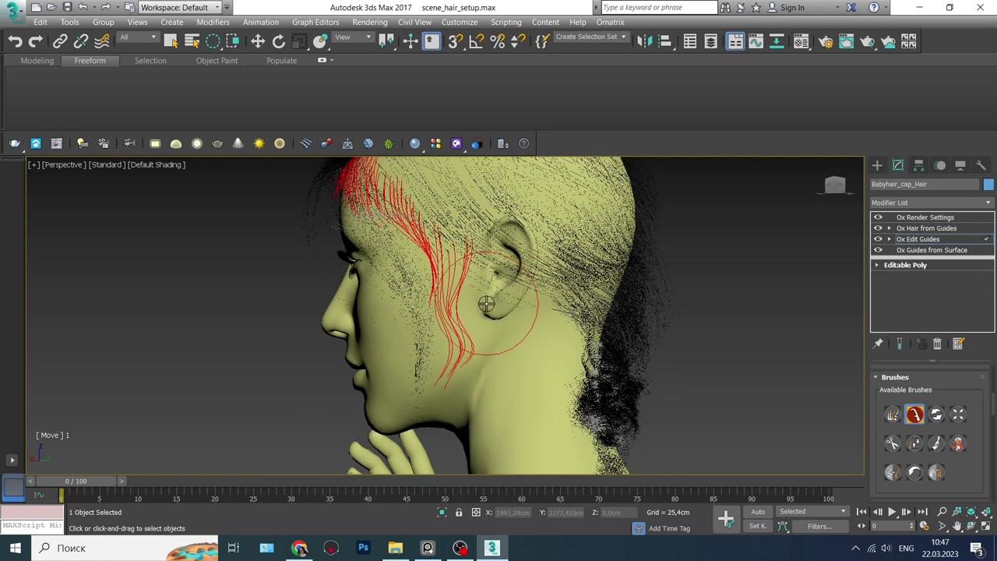
pyautogui.moveTo(425, 293); pyautogui.dragTo(407, 351)
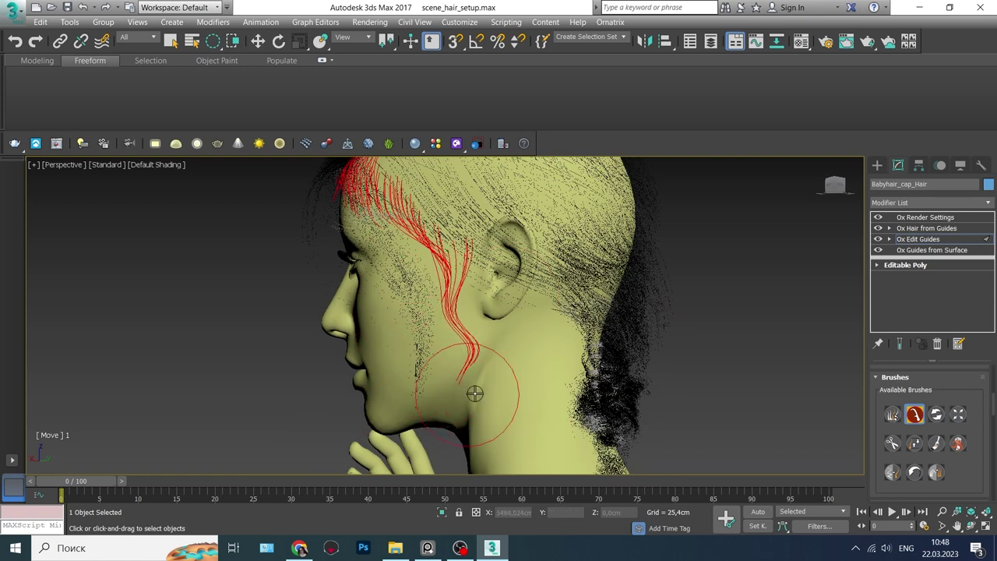
# Check the combed baby-hair guides from front and side views, touching up with the Move brush.
pyautogui.keyDown('alt'); pyautogui.moveTo(522, 325); pyautogui.dragTo(411, 340, button='middle'); pyautogui.keyUp('alt')
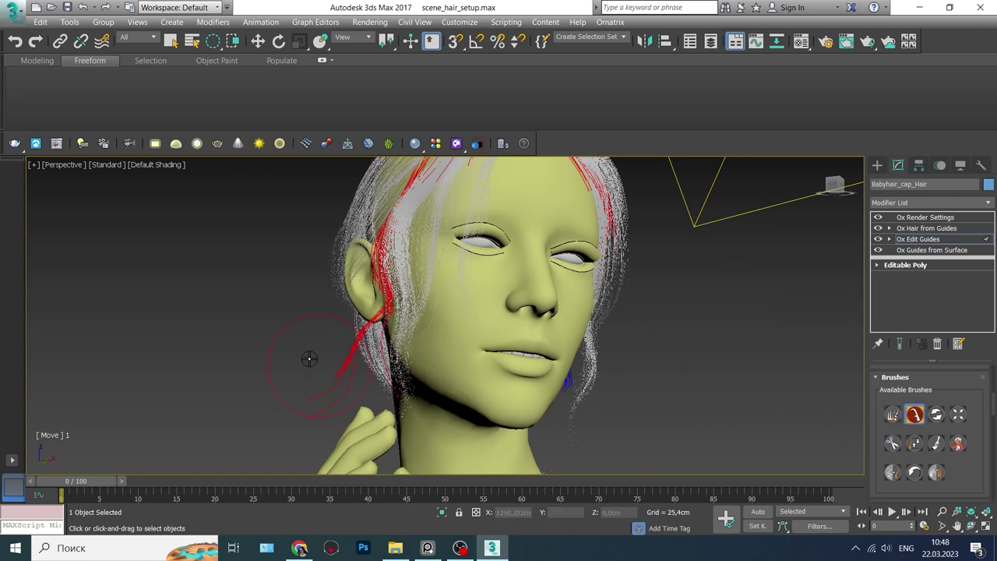
pyautogui.keyDown('alt'); pyautogui.moveTo(412, 425); pyautogui.dragTo(319, 358, button='middle'); pyautogui.keyUp('alt')
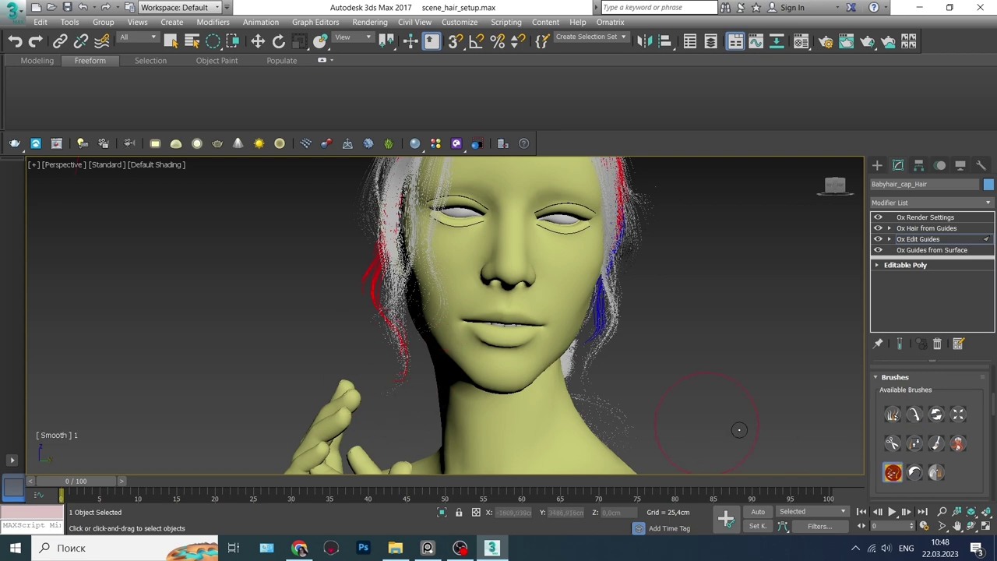
pyautogui.keyDown('alt'); pyautogui.moveTo(445, 420); pyautogui.dragTo(899, 393, button='middle'); pyautogui.keyUp('alt')
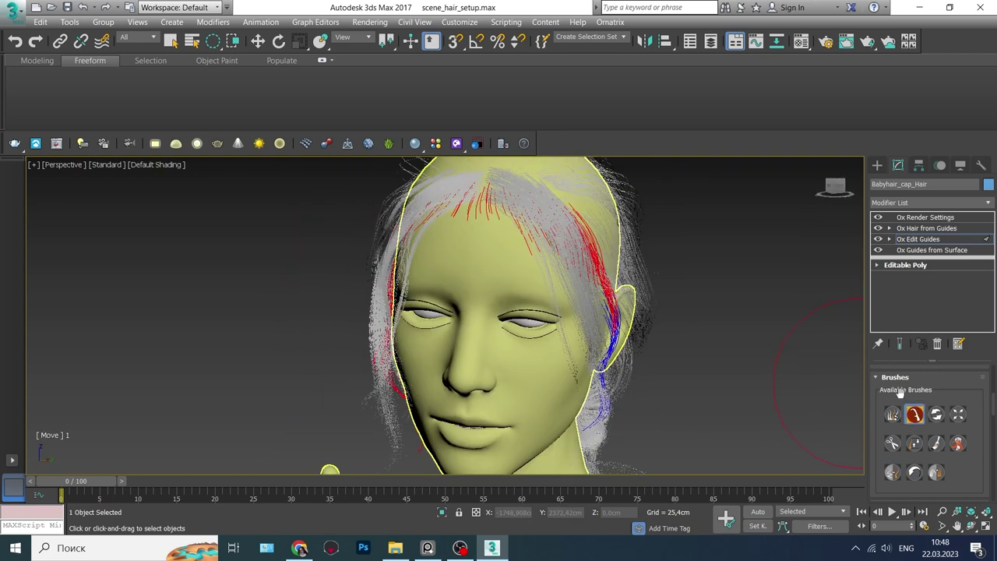
pyautogui.keyDown('alt'); pyautogui.moveTo(470, 196); pyautogui.dragTo(834, 356, button='middle'); pyautogui.keyUp('alt')
pyautogui.click(915, 413)
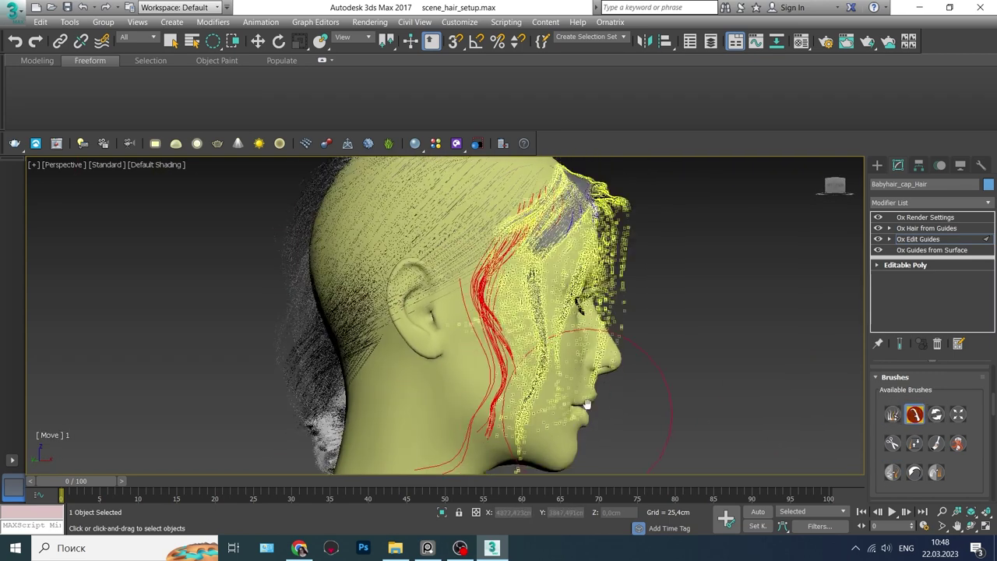
pyautogui.keyDown('alt'); pyautogui.moveTo(467, 414); pyautogui.dragTo(452, 383, button='middle'); pyautogui.keyUp('alt')
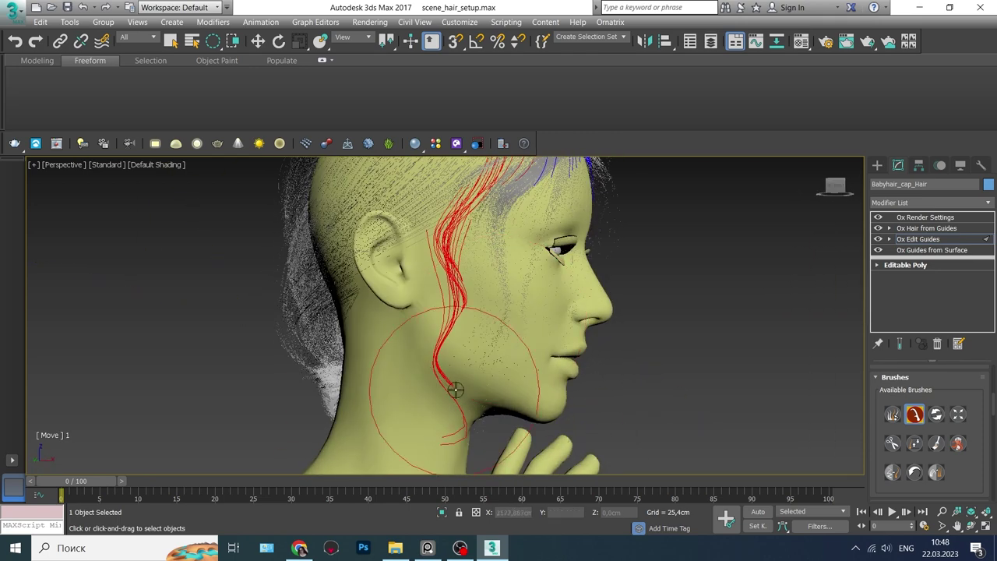
pyautogui.scroll(-3, 562, 381)
pyautogui.keyDown('alt'); pyautogui.moveTo(505, 413); pyautogui.dragTo(857, 288, button='middle'); pyautogui.keyUp('alt')
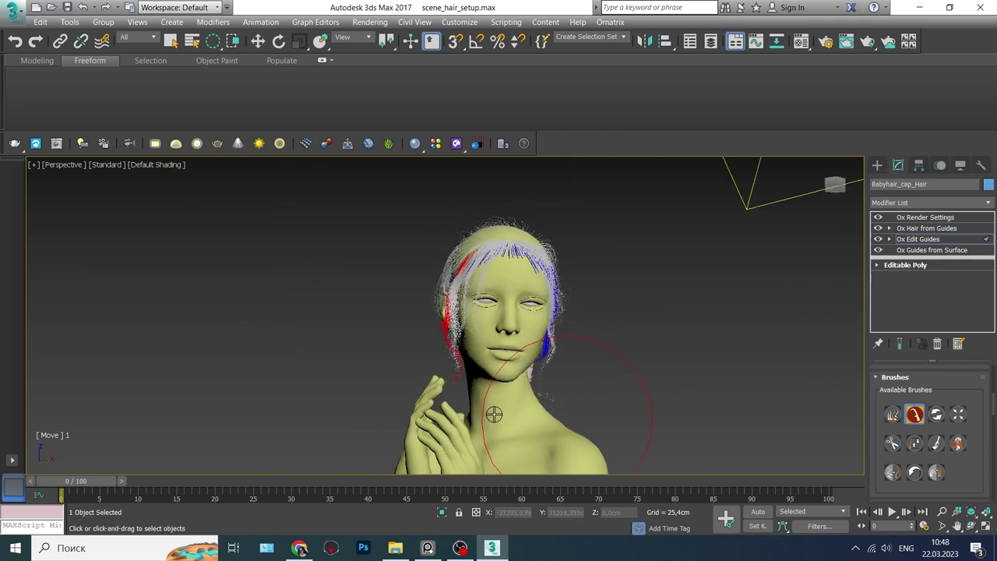
pyautogui.click(925, 218)
# Add a VRayOrnatrixMod modifier to the baby hair.
pyautogui.click(970, 203)
pyautogui.scroll(-5, 927, 389)
pyautogui.scroll(-10, 931, 452)
pyautogui.scroll(-10, 934, 487)
pyautogui.click(927, 498)
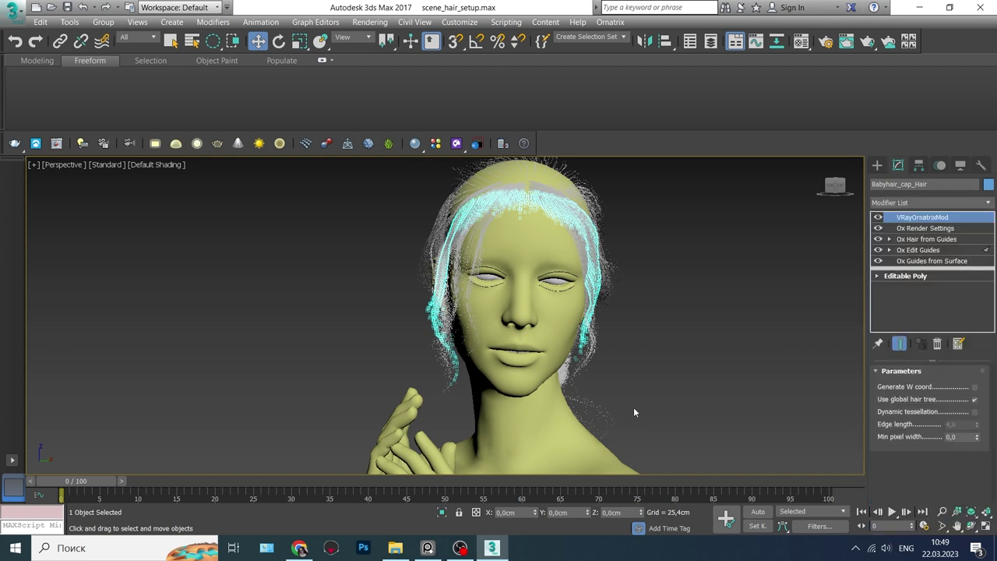
# Start the V-Ray interactive render from Render Setup and orbit to face the head frontally.
pyautogui.press('F10')
pyautogui.click(100, 163)
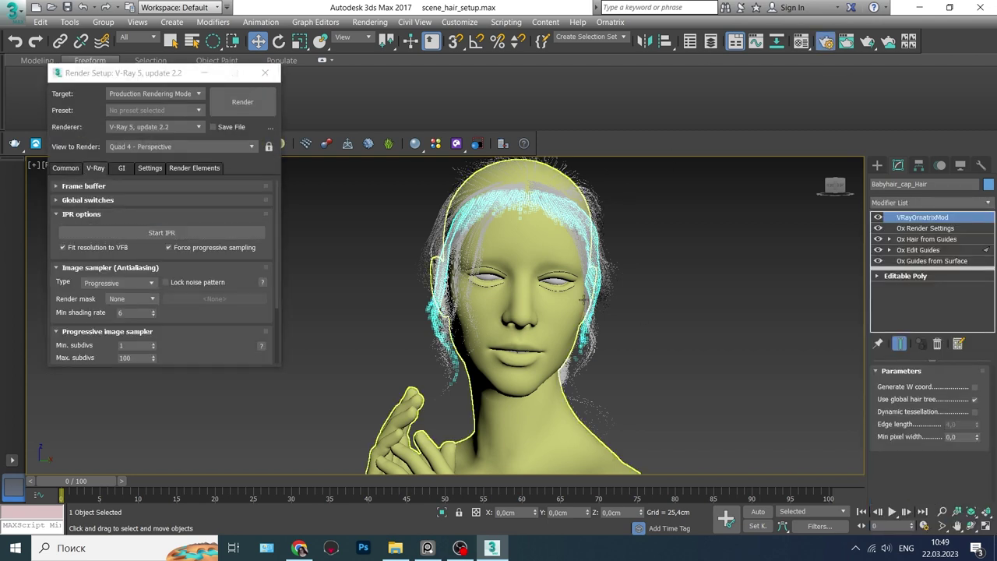
pyautogui.hotkey('shift', 'q')
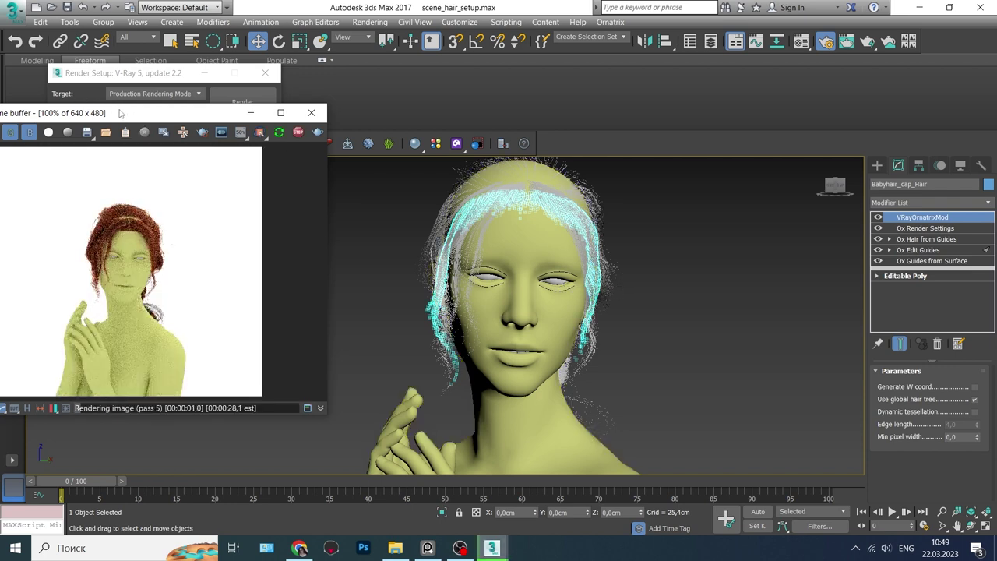
pyautogui.keyDown('alt'); pyautogui.moveTo(561, 406); pyautogui.dragTo(467, 405, button='middle'); pyautogui.keyUp('alt')
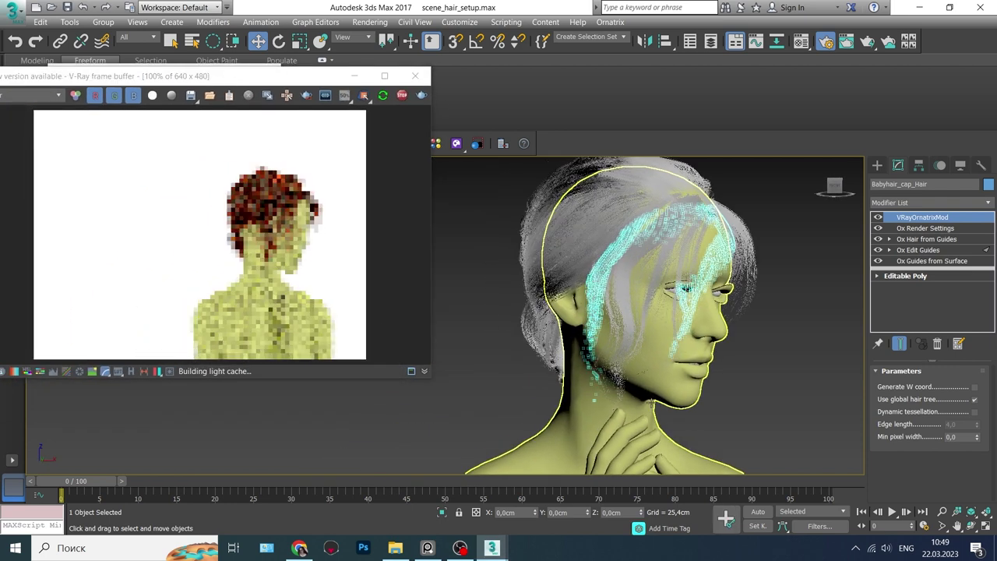
pyautogui.press('m')
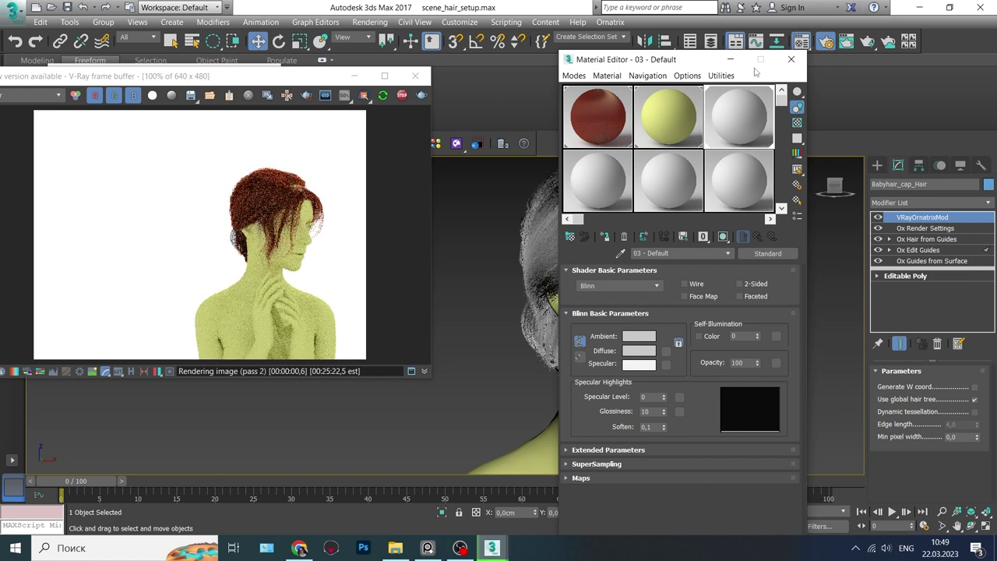
pyautogui.click(792, 56)
pyautogui.scroll(3, 615, 312)
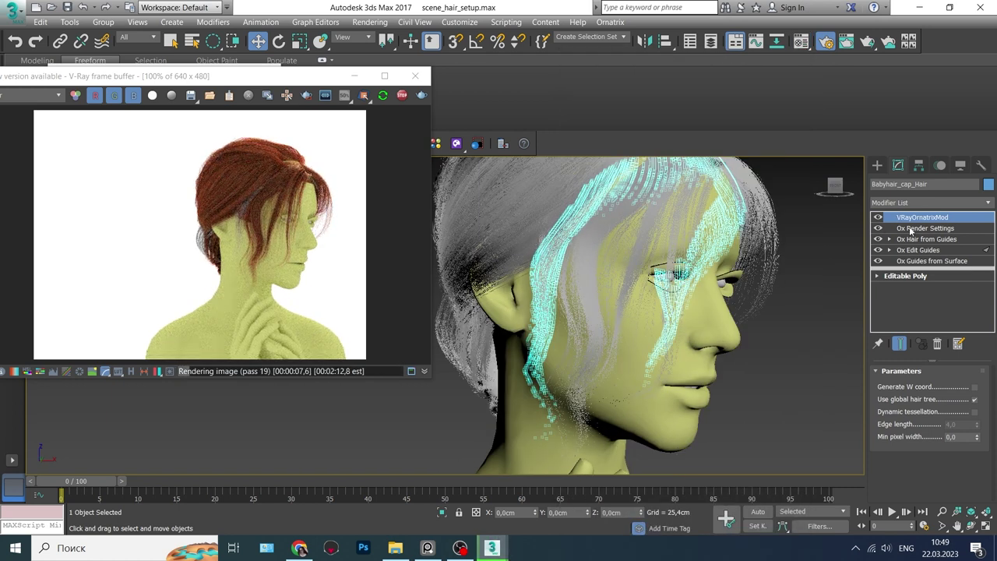
pyautogui.click(909, 228)
pyautogui.click(922, 217)
pyautogui.keyDown('alt'); pyautogui.moveTo(545, 312); pyautogui.dragTo(624, 304, button='middle'); pyautogui.keyUp('alt')
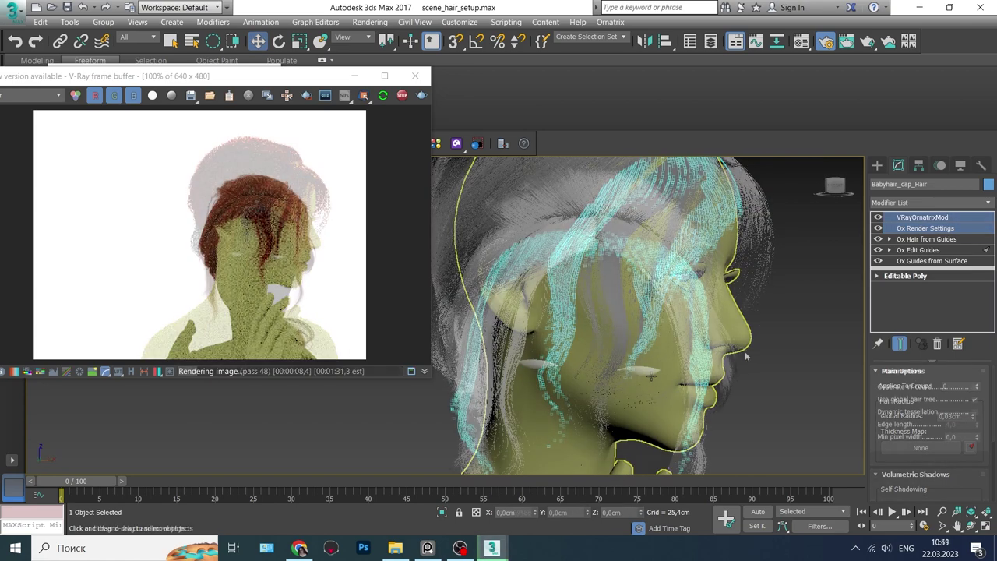
# Add Ox Strand Frizz above Ox Hair from Guides with Scale 0.77 and Length Dependent on.
pyautogui.click(922, 239)
pyautogui.click(926, 202)
pyautogui.scroll(-5, 927, 350)
pyautogui.scroll(-3, 927, 389)
pyautogui.click(931, 444)
pyautogui.write('0.77')
pyautogui.press('Return')
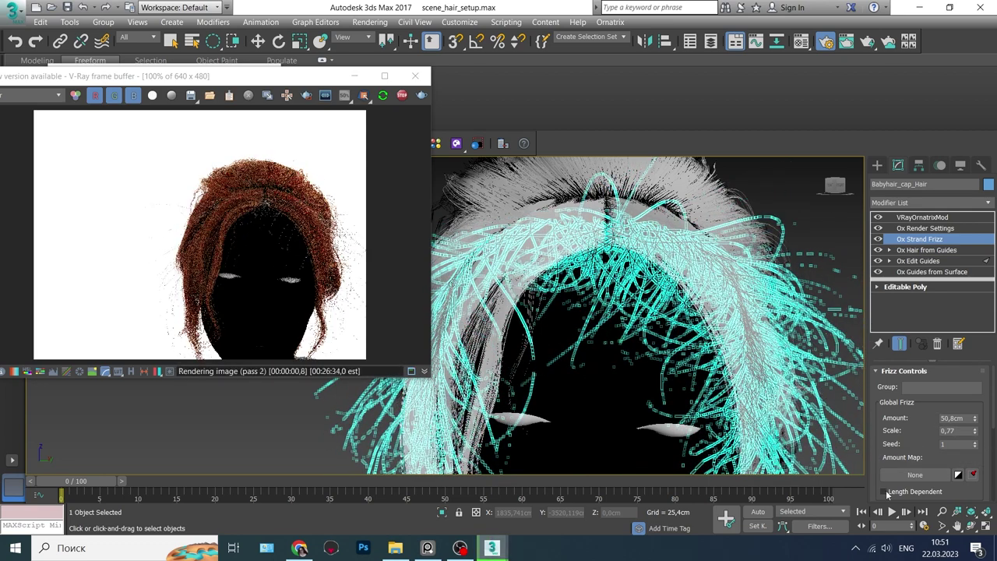
pyautogui.click(884, 491)
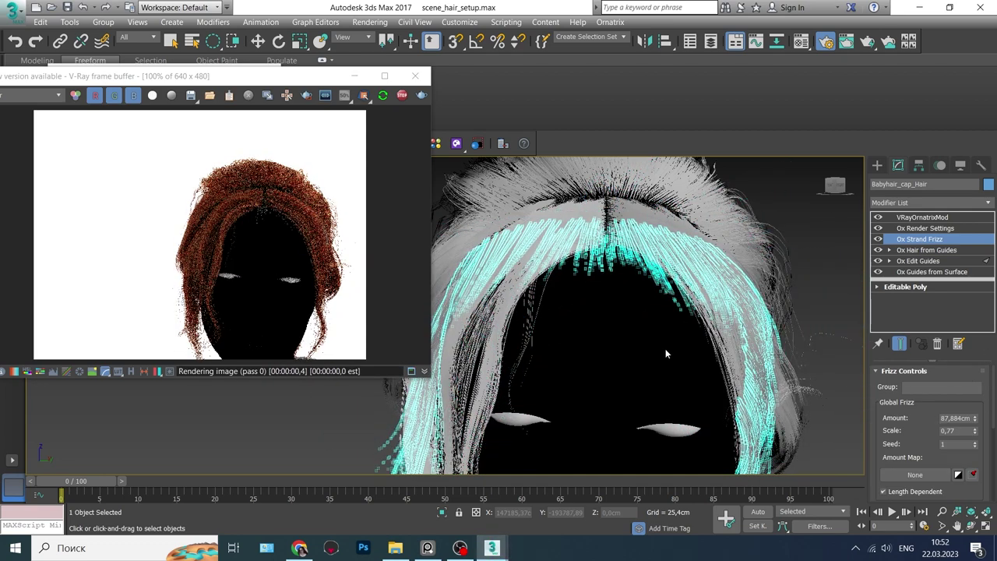
pyautogui.moveTo(666, 355)
pyautogui.keyDown('alt'); pyautogui.mouseDown(button='middle')
pyautogui.moveTo(621, 429)
pyautogui.moveTo(611, 423)
pyautogui.mouseUp(button='middle'); pyautogui.keyUp('alt')
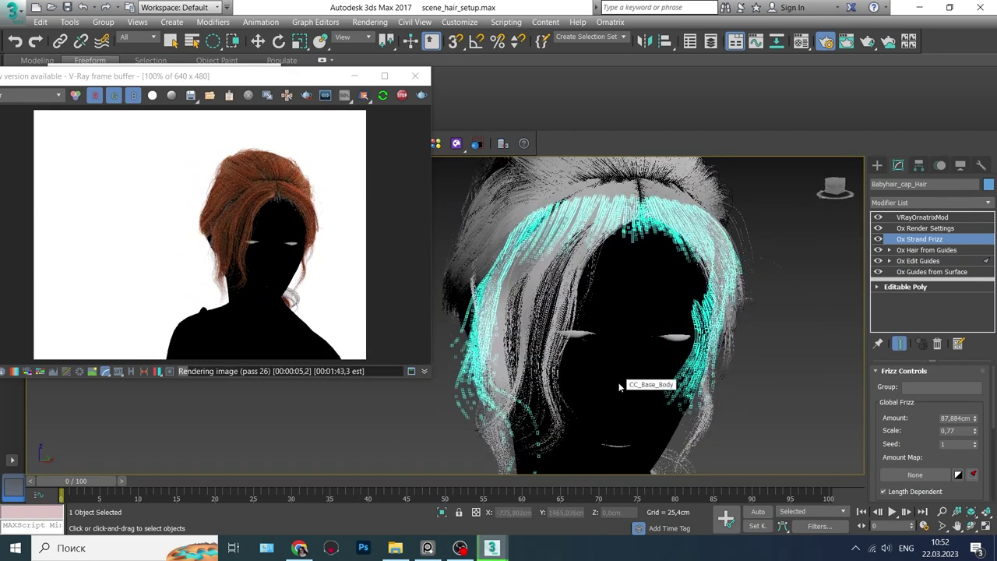
pyautogui.keyDown('alt'); pyautogui.moveTo(621, 386); pyautogui.dragTo(647, 364, button='middle'); pyautogui.keyUp('alt')
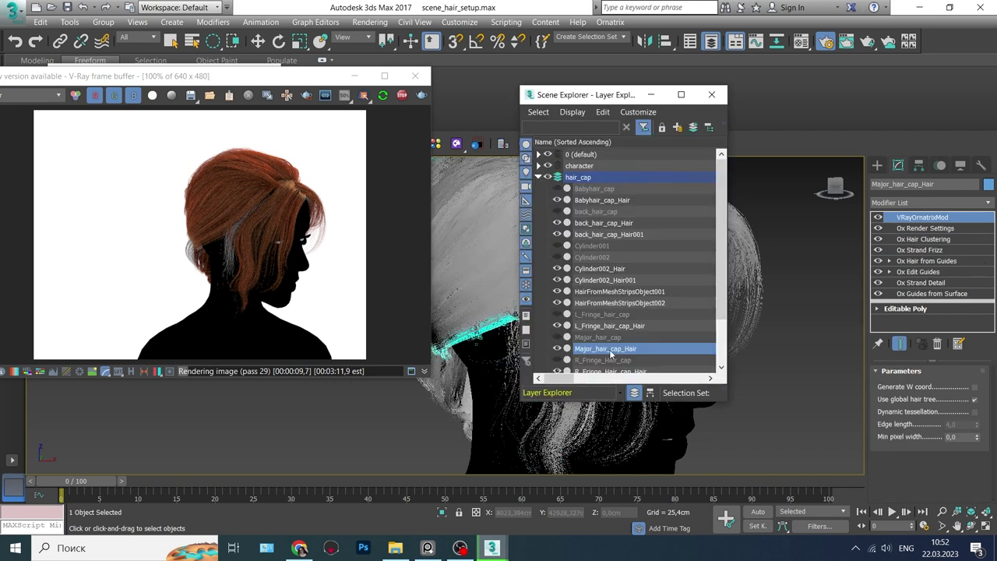
# Clone Major_hair_cap_Hair as a copy named Major_frizz_hair_cap_Hair001.
pyautogui.scroll(-1, 723, 214)
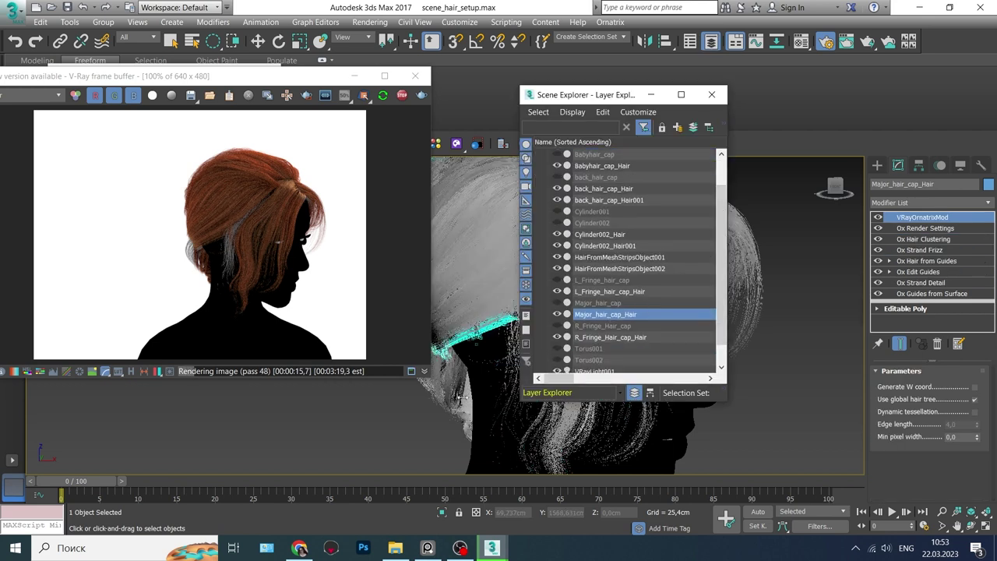
pyautogui.keyDown('alt'); pyautogui.moveTo(506, 335); pyautogui.dragTo(470, 352, button='middle'); pyautogui.keyUp('alt')
pyautogui.hotkey('ctrl', 'v')
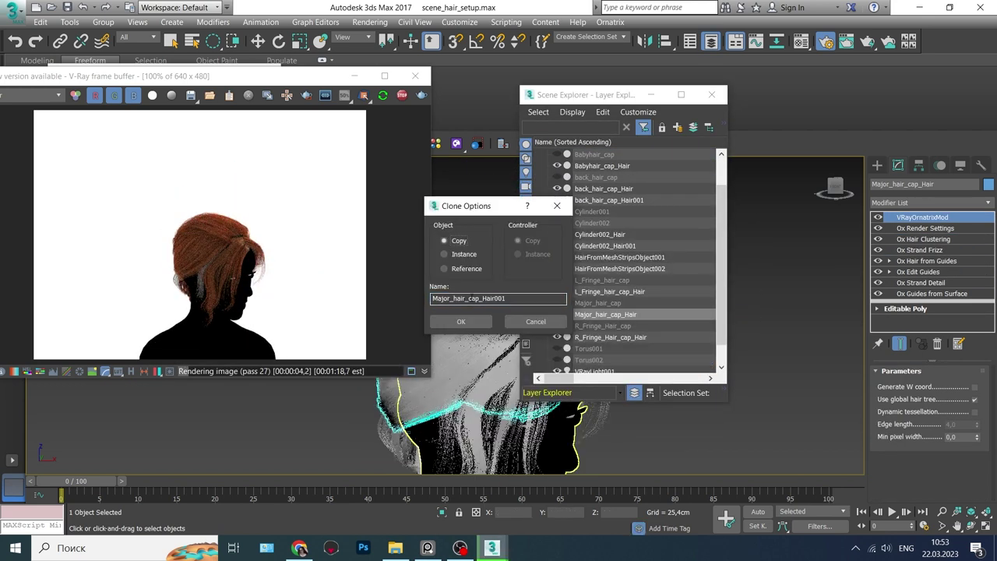
pyautogui.write('_')
pyautogui.press('Return')
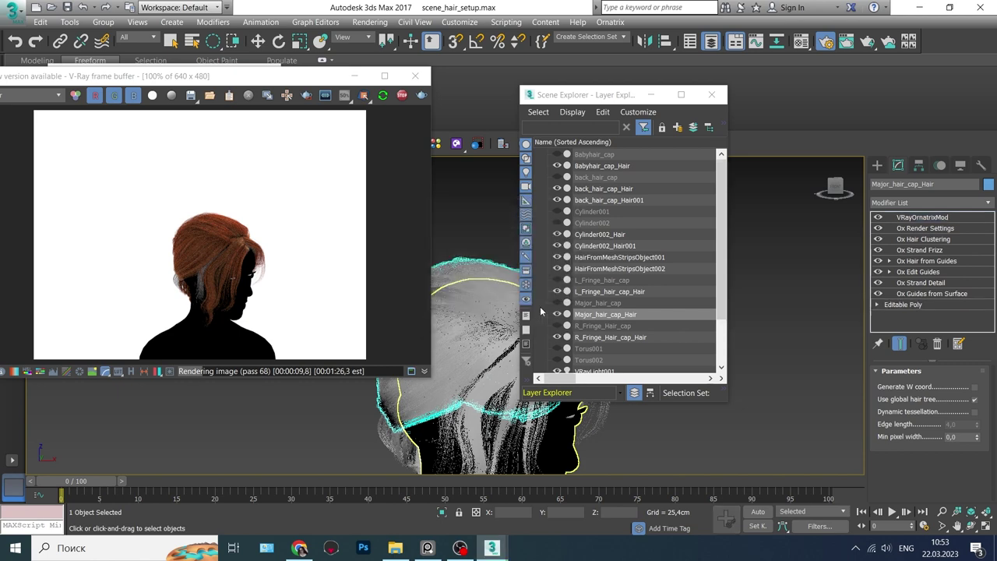
# Review the copy's Ox Edit Guides and Ox Hair from Guides settings.
pyautogui.press('m')
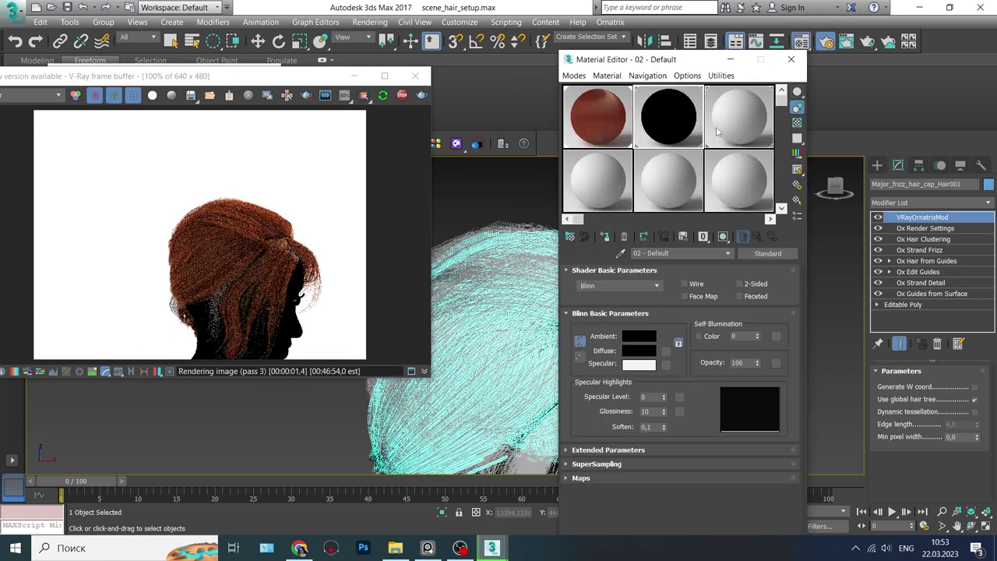
pyautogui.press('m')
pyautogui.click(901, 271)
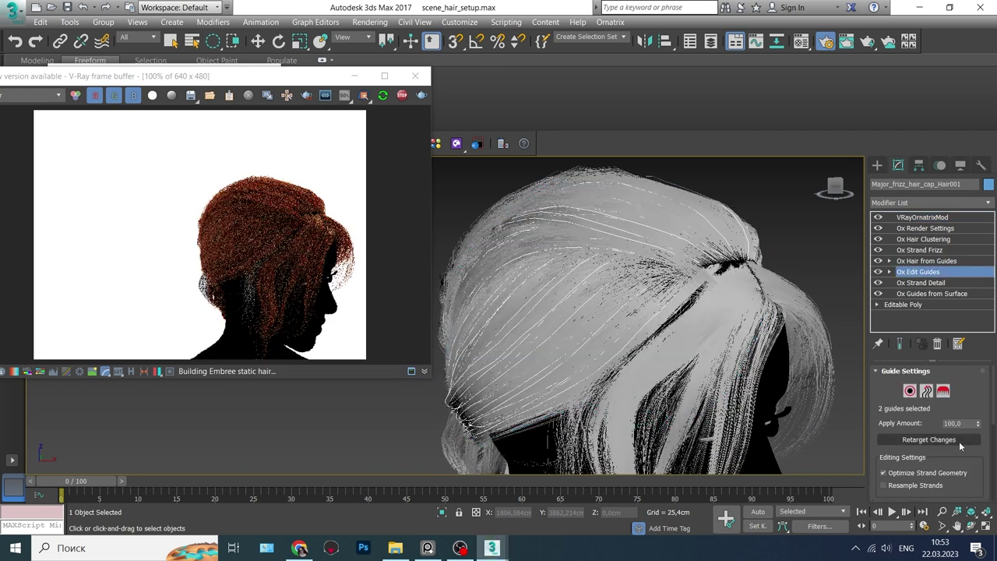
pyautogui.scroll(-5, 890, 434)
pyautogui.scroll(-5, 927, 432)
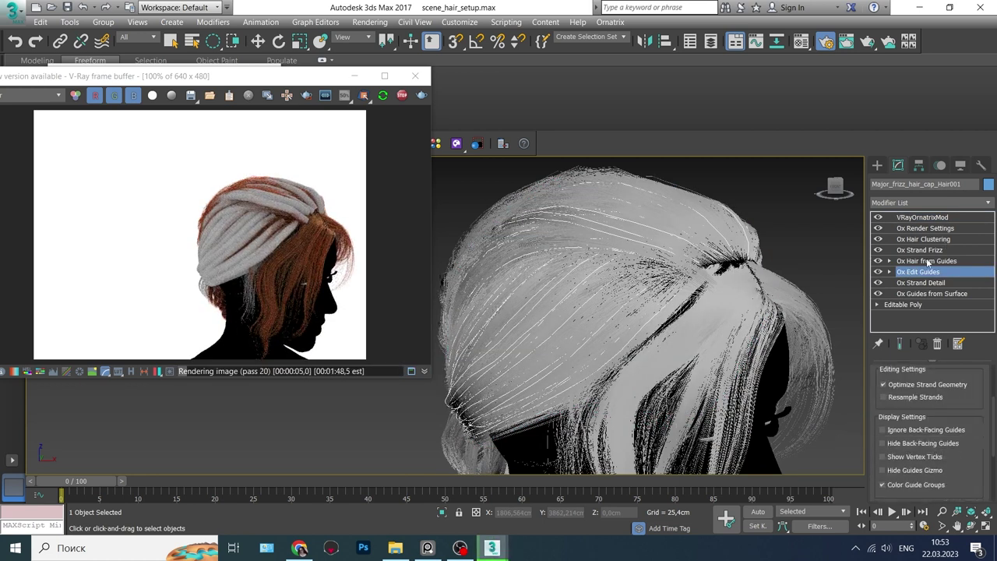
pyautogui.click(926, 261)
pyautogui.scroll(-5, 927, 436)
pyautogui.scroll(-5, 950, 447)
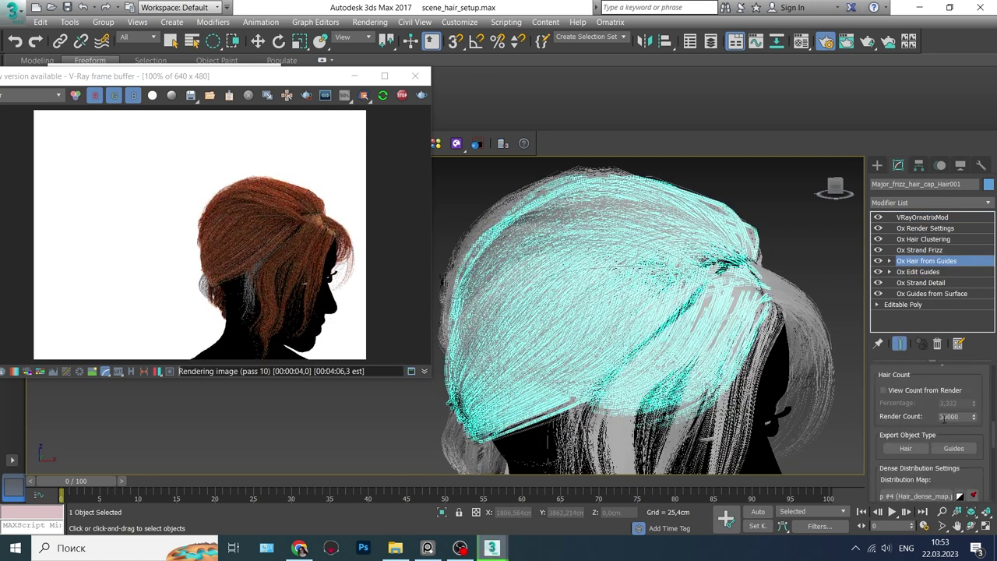
pyautogui.scroll(-3, 970, 467)
pyautogui.scroll(-3, 934, 444)
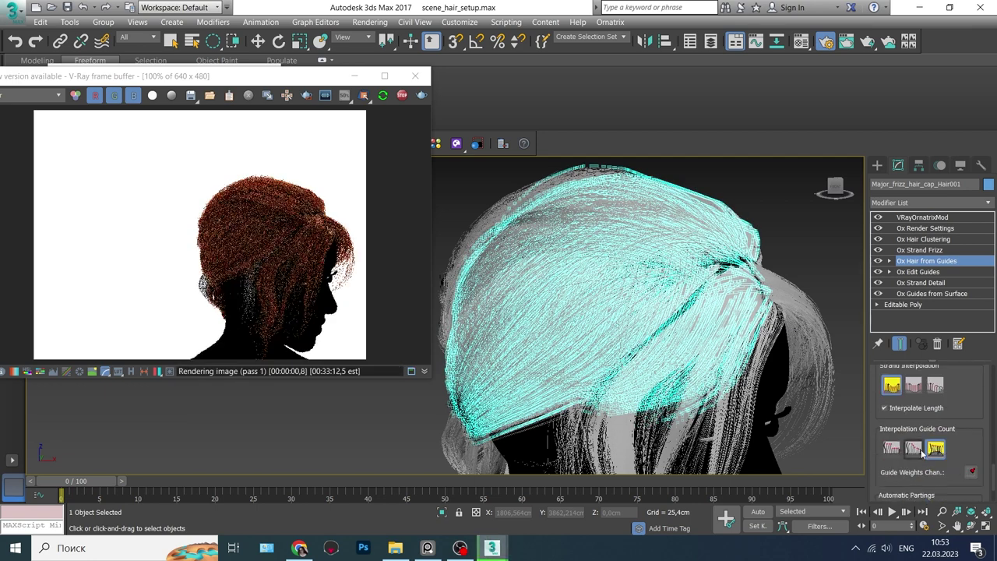
pyautogui.scroll(-3, 899, 426)
# Set Strand Frizz amount 10.593 cm and scale 2.08, lowering the Frizz Along Strand curve toward the tips.
pyautogui.click(881, 250)
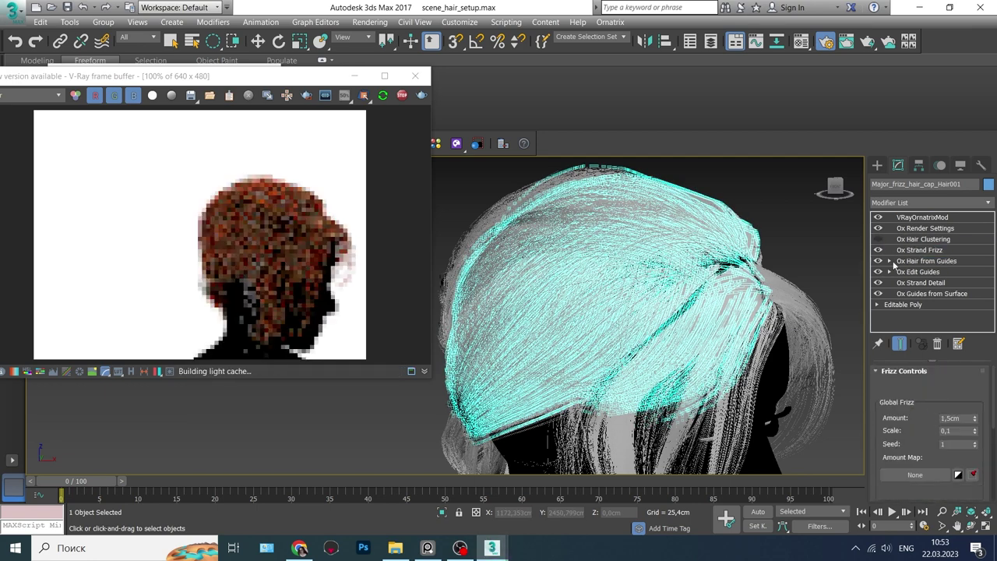
pyautogui.moveTo(974, 418); pyautogui.dragTo(974, 402)
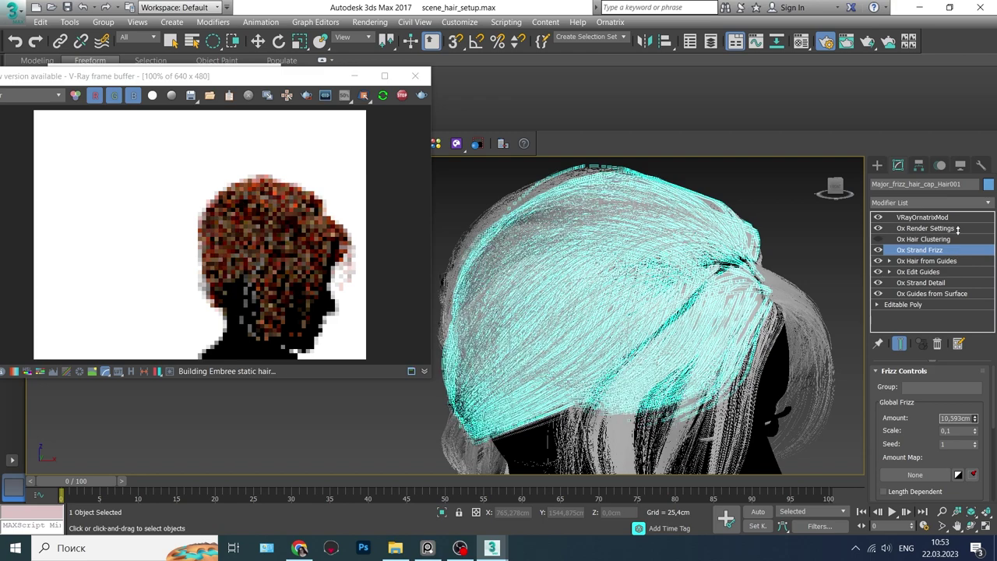
pyautogui.scroll(-3, 927, 452)
pyautogui.scroll(-3, 888, 483)
pyautogui.moveTo(878, 493); pyautogui.dragTo(876, 450)
pyautogui.moveTo(982, 492)
pyautogui.mouseDown()
pyautogui.moveTo(983, 452)
pyautogui.moveTo(932, 451)
pyautogui.mouseUp()
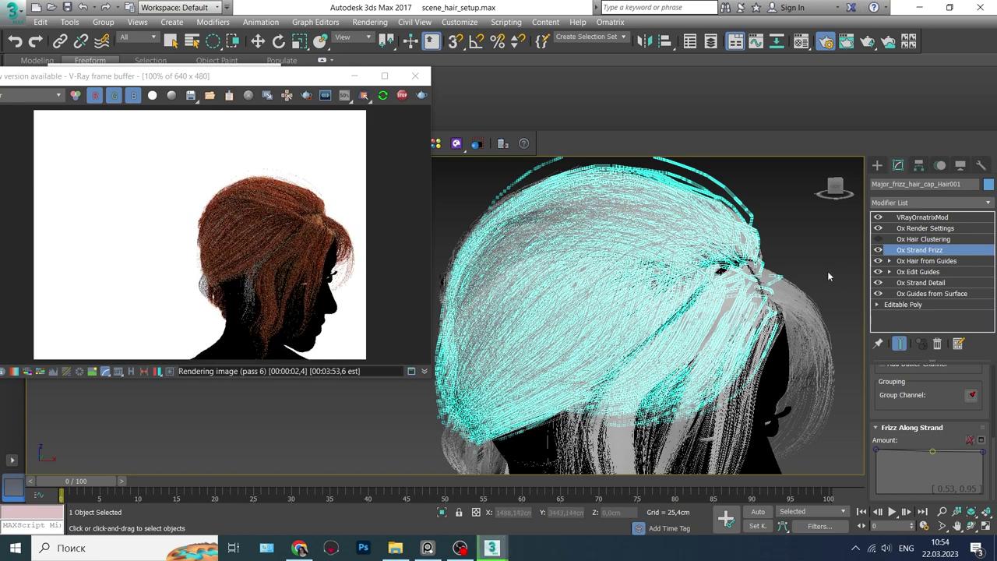
pyautogui.scroll(3, 927, 421)
pyautogui.scroll(3, 927, 421)
pyautogui.moveTo(973, 430); pyautogui.dragTo(942, 326)
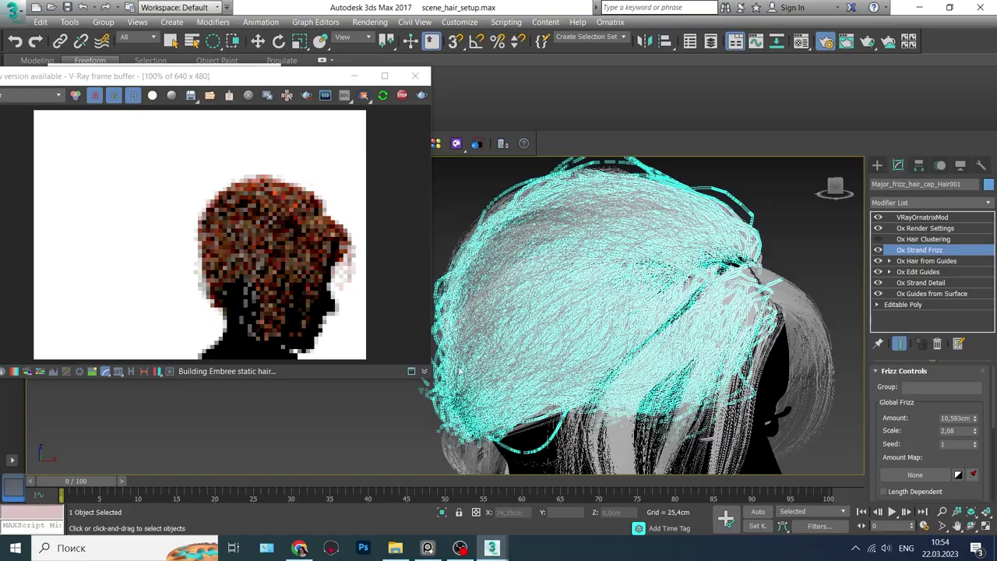
pyautogui.moveTo(592, 389)
pyautogui.keyDown('alt'); pyautogui.mouseDown(button='middle')
pyautogui.moveTo(639, 403)
pyautogui.moveTo(639, 389)
pyautogui.mouseUp(button='middle'); pyautogui.keyUp('alt')
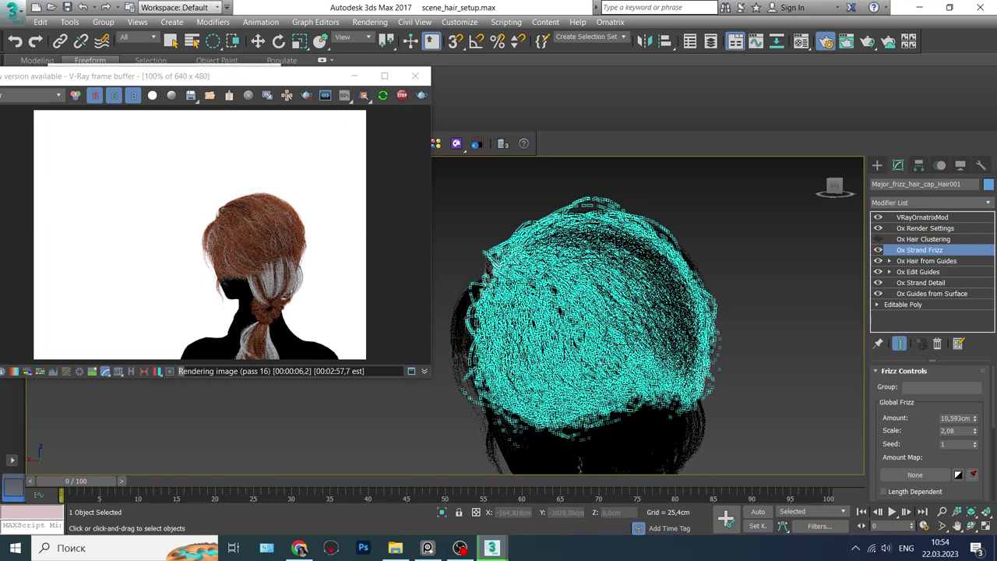
# Add Ox Strand Length to the frizzy hair cap and set its length to about 0.62.
pyautogui.click(987, 202)
pyautogui.moveTo(990, 233); pyautogui.dragTo(991, 376)
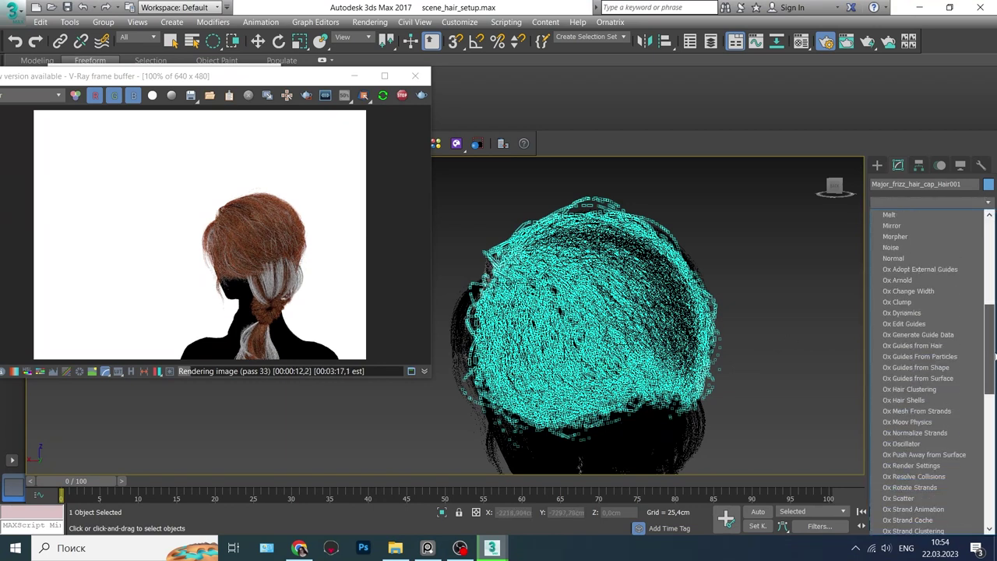
pyautogui.moveTo(991, 376)
pyautogui.mouseDown()
pyautogui.moveTo(990, 340)
pyautogui.moveTo(990, 367)
pyautogui.mouseUp()
pyautogui.click(911, 328)
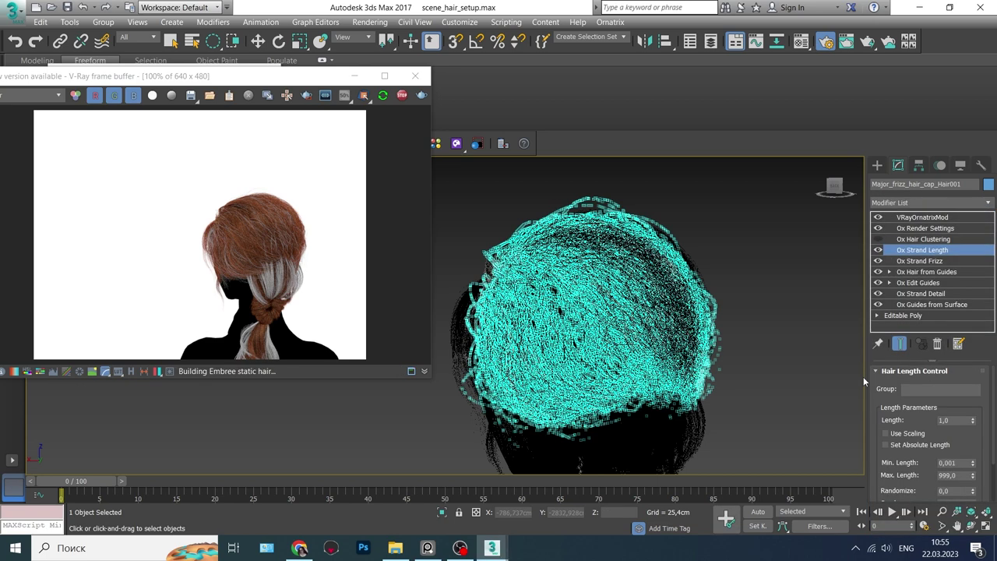
pyautogui.click(973, 423)
pyautogui.moveTo(974, 427); pyautogui.dragTo(973, 459)
pyautogui.click(911, 433)
pyautogui.click(911, 433)
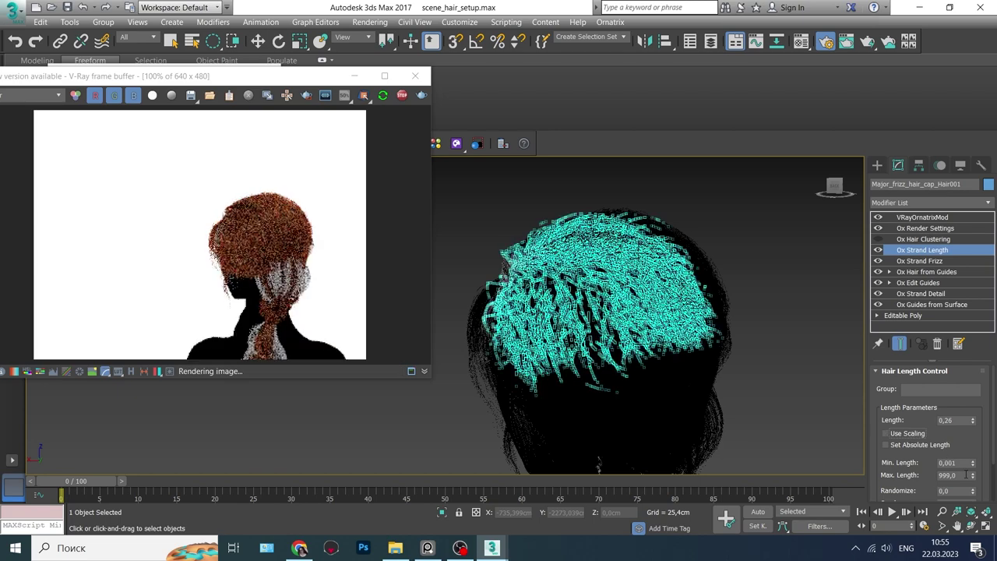
pyautogui.scroll(-2, 966, 474)
pyautogui.moveTo(972, 441); pyautogui.dragTo(973, 393)
pyautogui.scroll(2, 966, 437)
pyautogui.moveTo(634, 356)
pyautogui.keyDown('alt'); pyautogui.mouseDown(button='middle')
pyautogui.moveTo(597, 268)
pyautogui.moveTo(622, 341)
pyautogui.mouseUp(button='middle'); pyautogui.keyUp('alt')
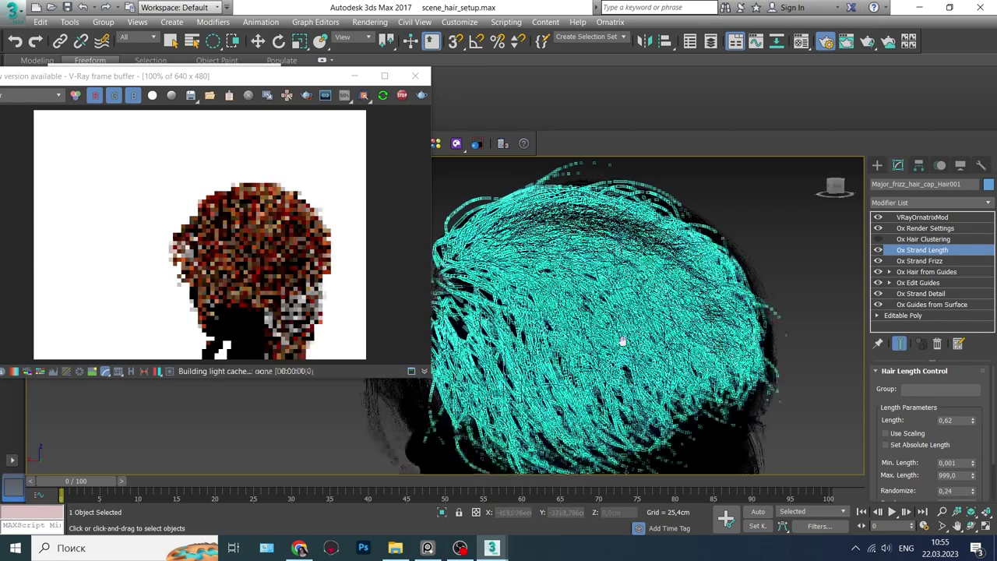
# Raise the Ox Strand Frizz amount to about 20.9cm and lower the frizz toward the tips.
pyautogui.click(920, 260)
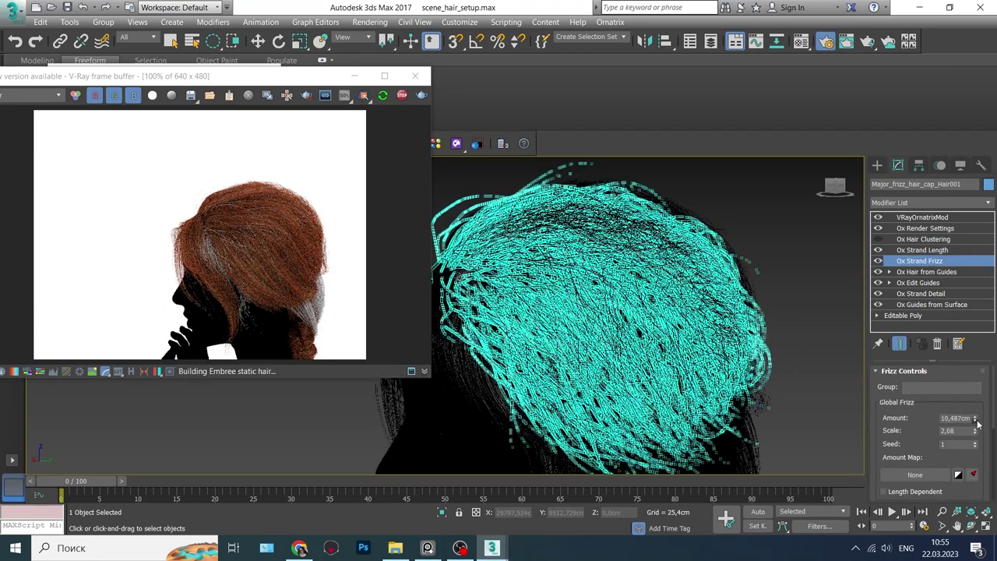
pyautogui.moveTo(976, 421); pyautogui.dragTo(976, 389)
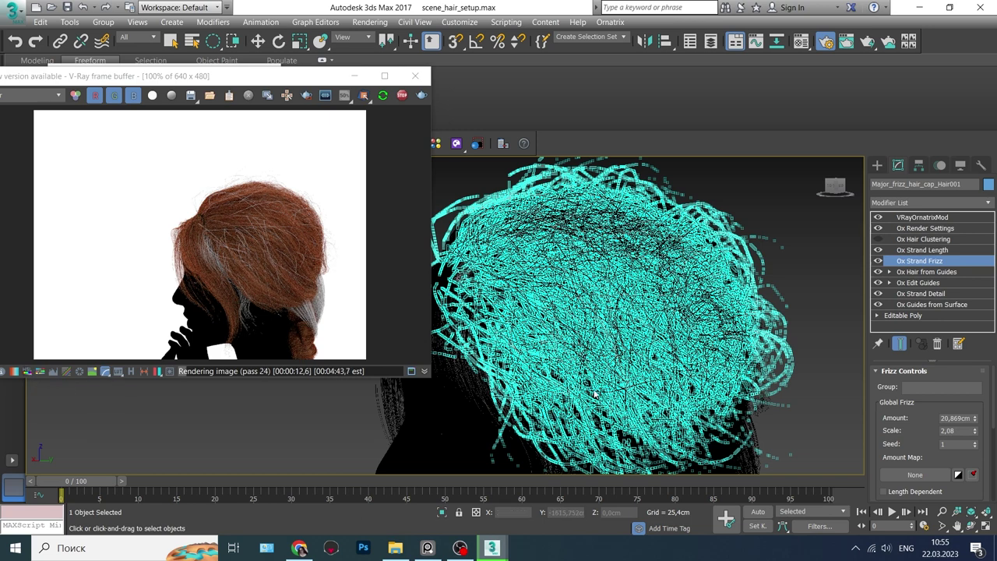
pyautogui.scroll(-5, 927, 437)
pyautogui.moveTo(982, 452)
pyautogui.mouseDown()
pyautogui.moveTo(988, 484)
pyautogui.moveTo(983, 452)
pyautogui.moveTo(932, 462)
pyautogui.moveTo(983, 487)
pyautogui.mouseUp()
pyautogui.moveTo(931, 462); pyautogui.dragTo(931, 472)
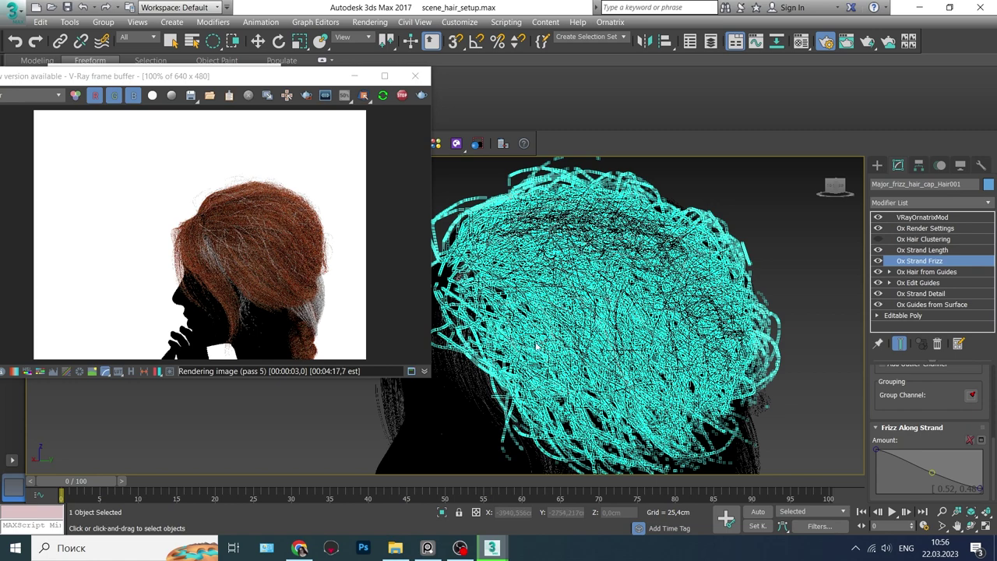
pyautogui.keyDown('alt'); pyautogui.moveTo(561, 325); pyautogui.dragTo(539, 285, button='middle'); pyautogui.keyUp('alt')
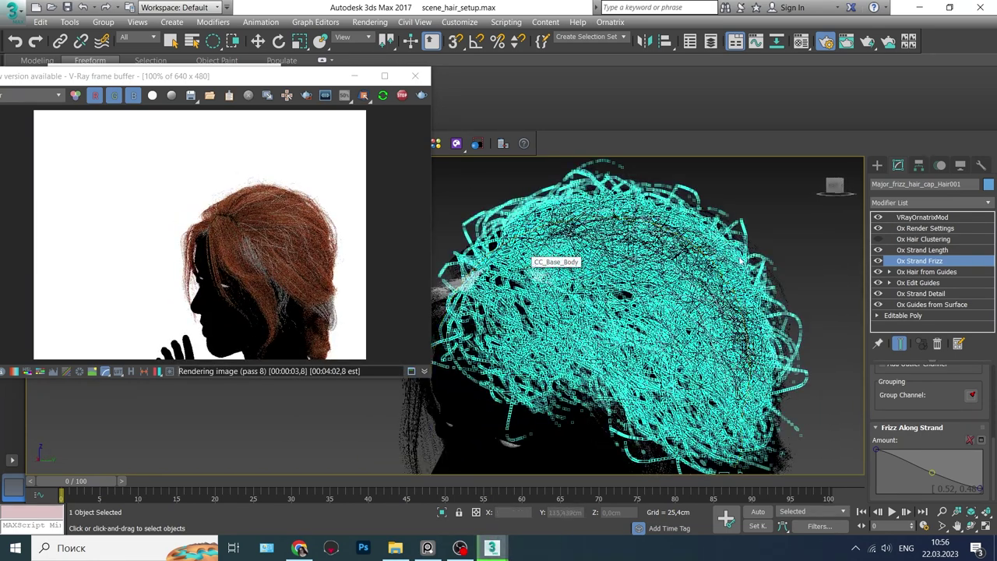
# Add Ox Strand Detail above the frizz with a smoothing amount of 0.7.
pyautogui.click(988, 202)
pyautogui.moveTo(989, 233); pyautogui.dragTo(988, 343)
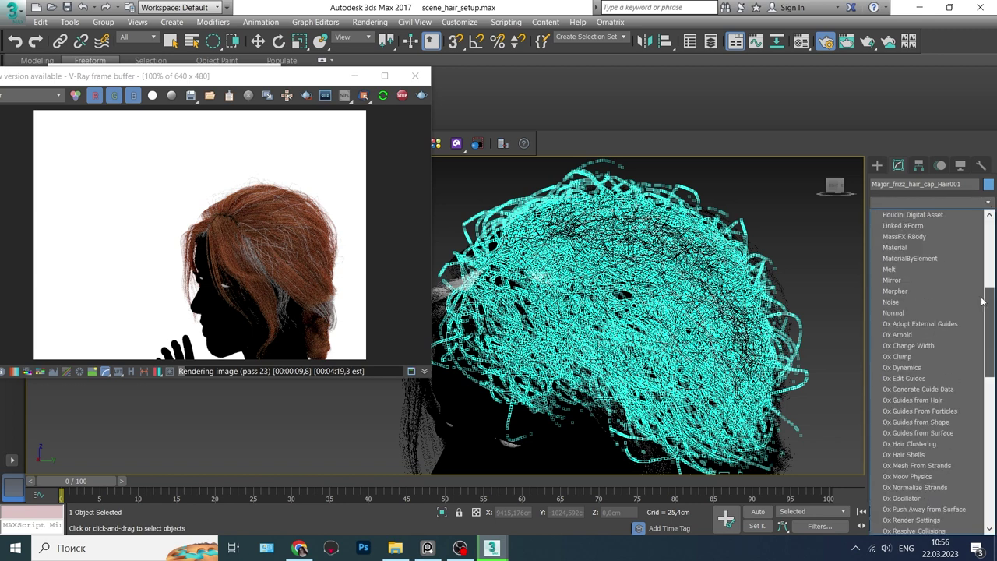
pyautogui.click(926, 465)
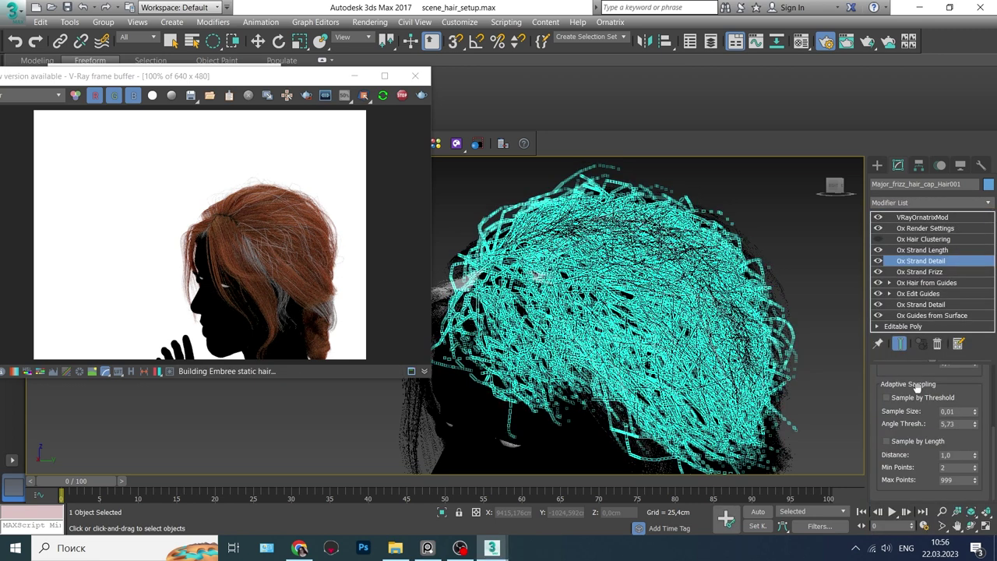
pyautogui.scroll(2, 935, 387)
pyautogui.scroll(2, 920, 405)
pyautogui.press('Tab')
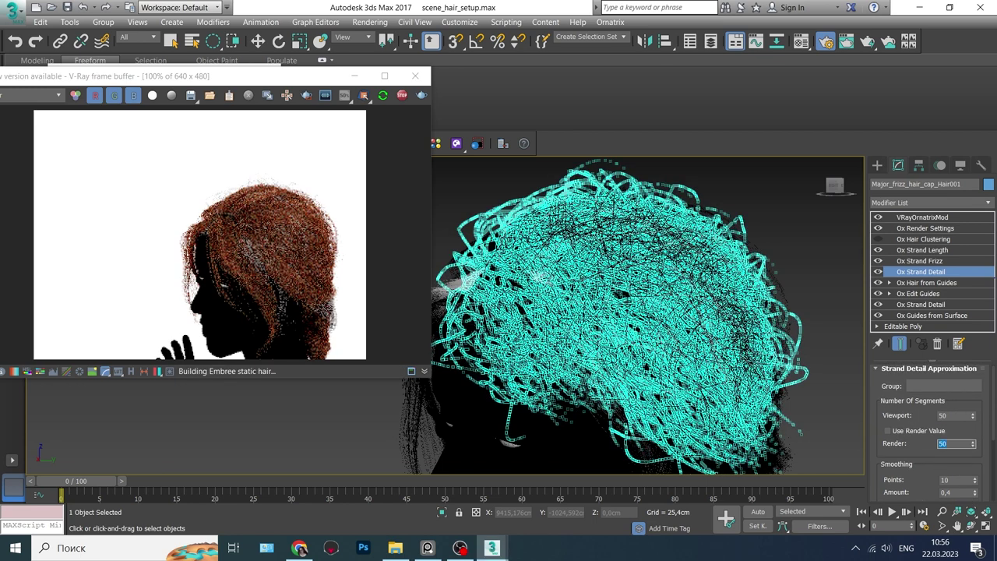
pyautogui.scroll(-1, 951, 479)
pyautogui.write('100')
pyautogui.press('Return')
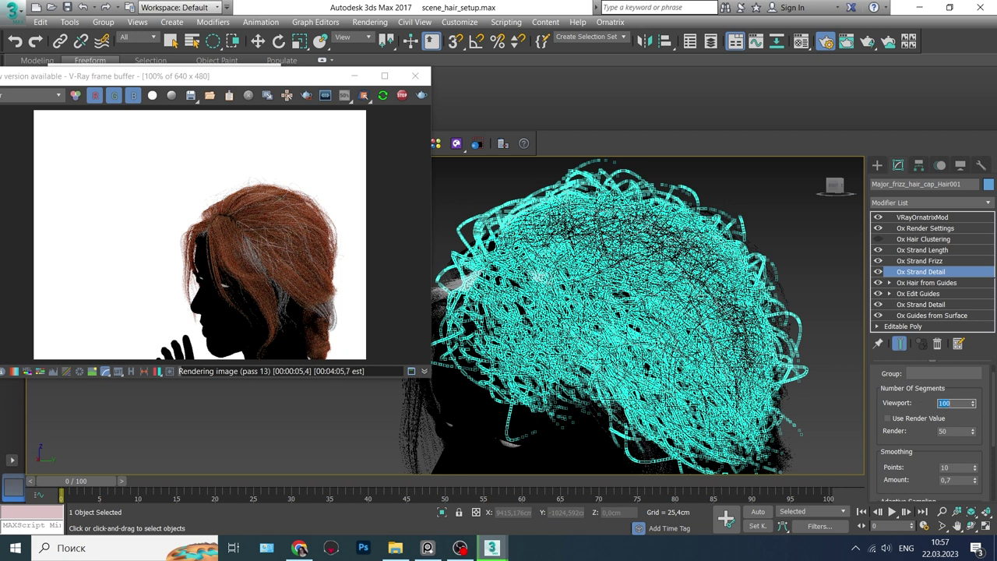
# Set viewport and render strand segments to 40 and view the back of the head.
pyautogui.press('Tab')
pyautogui.write('100')
pyautogui.press('Return')
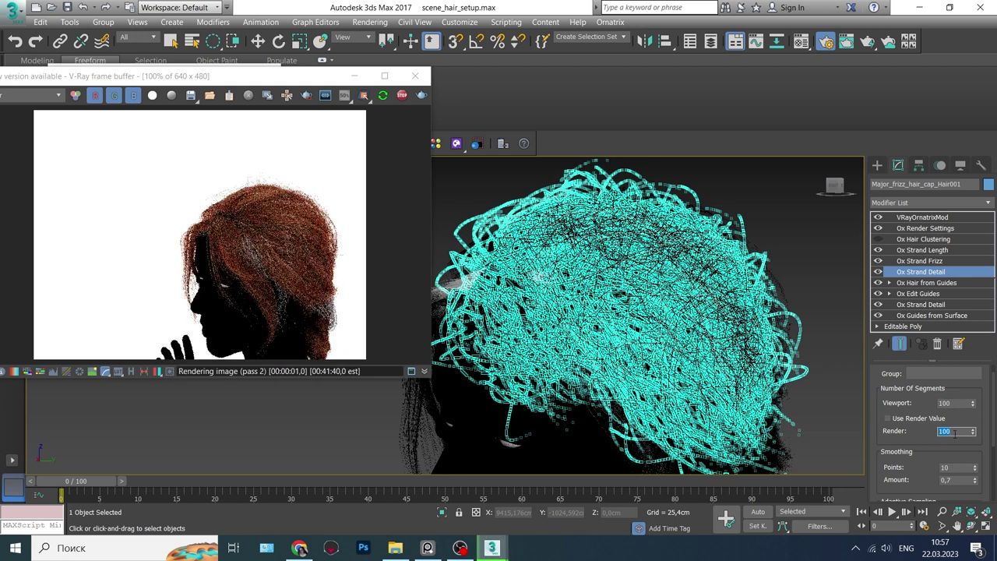
pyautogui.click(947, 402)
pyautogui.write('40')
pyautogui.press('Return')
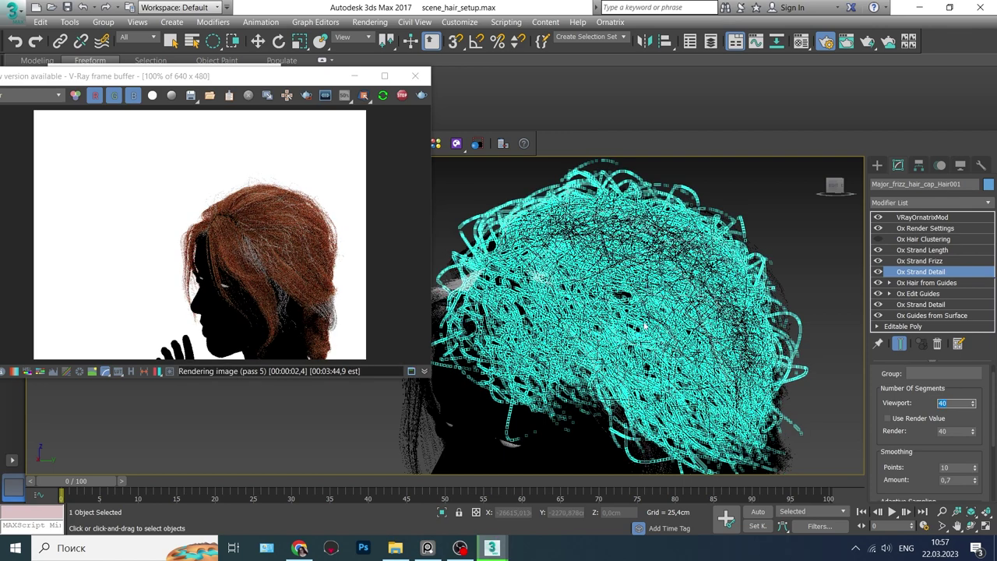
pyautogui.keyDown('alt'); pyautogui.moveTo(644, 326); pyautogui.dragTo(634, 337, button='middle'); pyautogui.keyUp('alt')
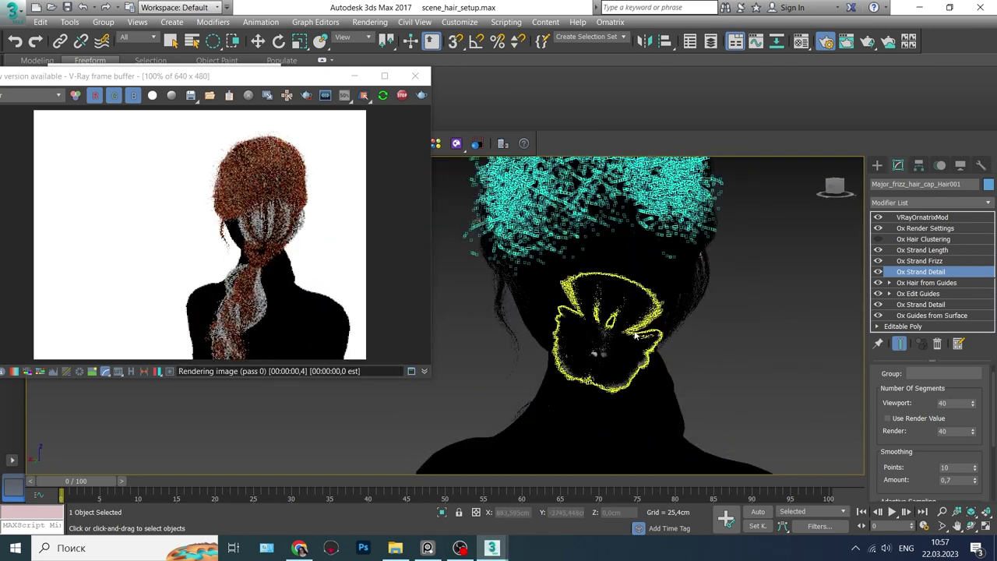
pyautogui.scroll(2, 635, 337)
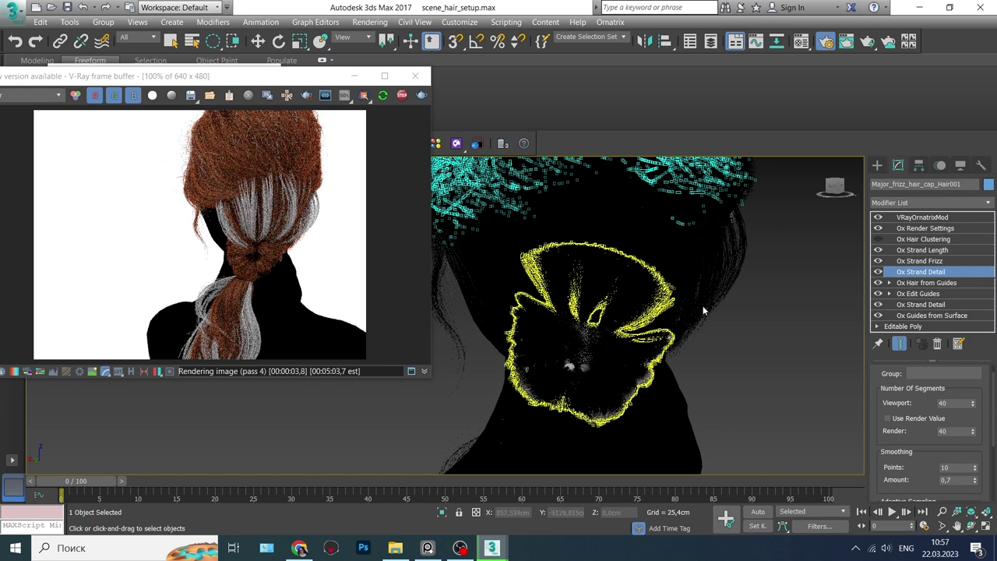
# Clone back_hair_cap_Hair001 as back_frizz_hair_cap_Hair002.
pyautogui.click(927, 218)
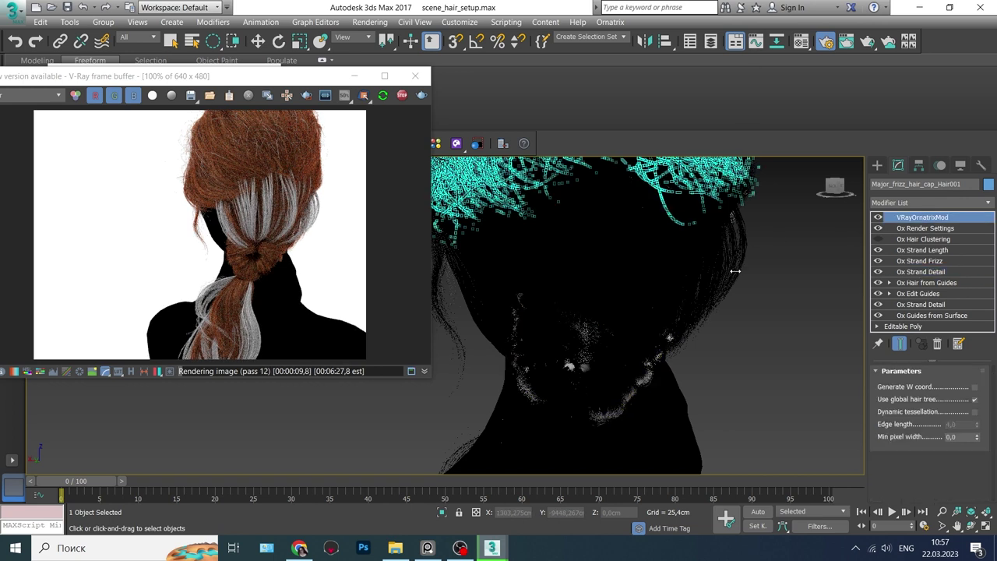
pyautogui.click(711, 44)
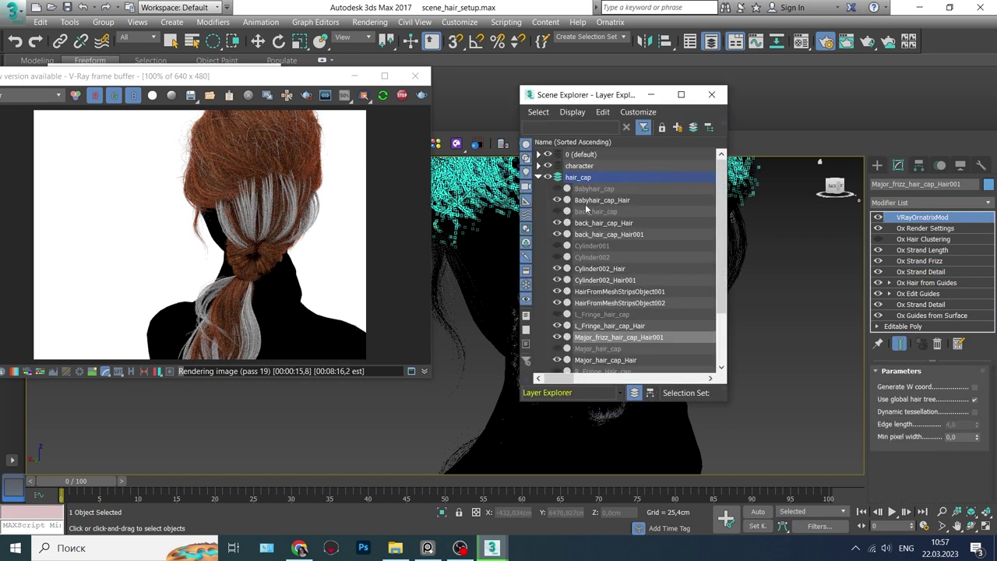
pyautogui.scroll(-1, 703, 224)
pyautogui.click(704, 224)
pyautogui.moveTo(624, 95); pyautogui.dragTo(463, 210)
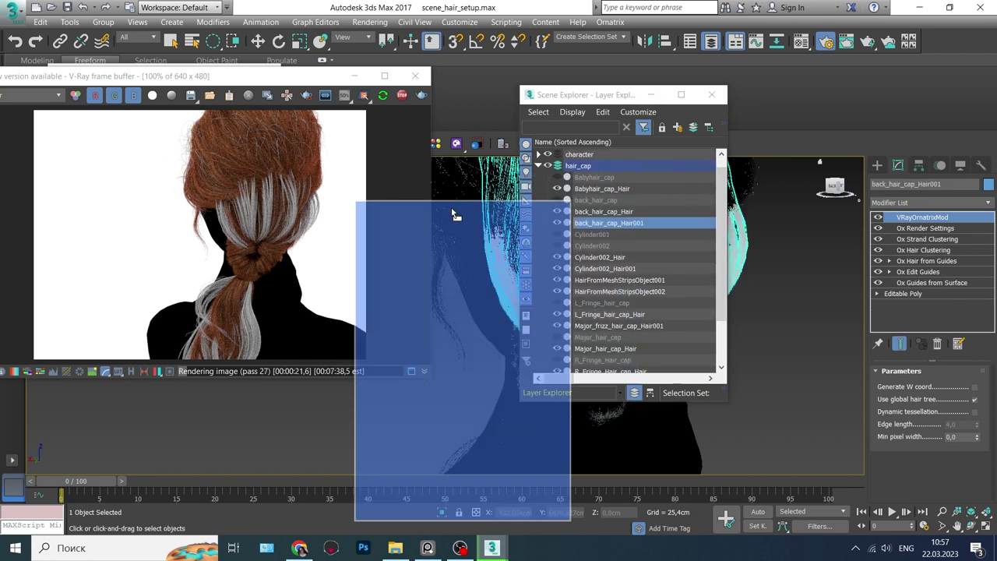
pyautogui.hotkey('ctrl', 'v')
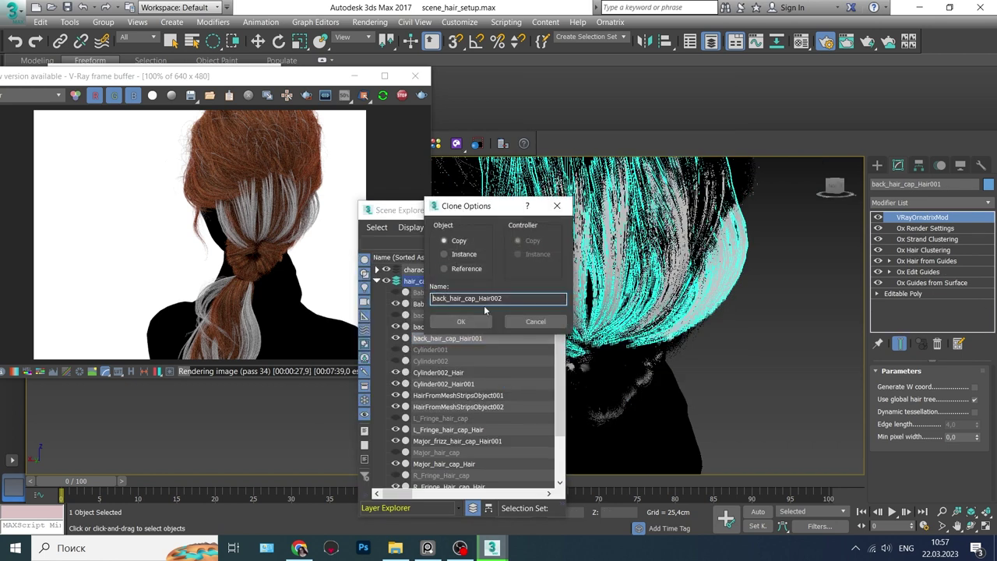
pyautogui.write('_')
pyautogui.press('Return')
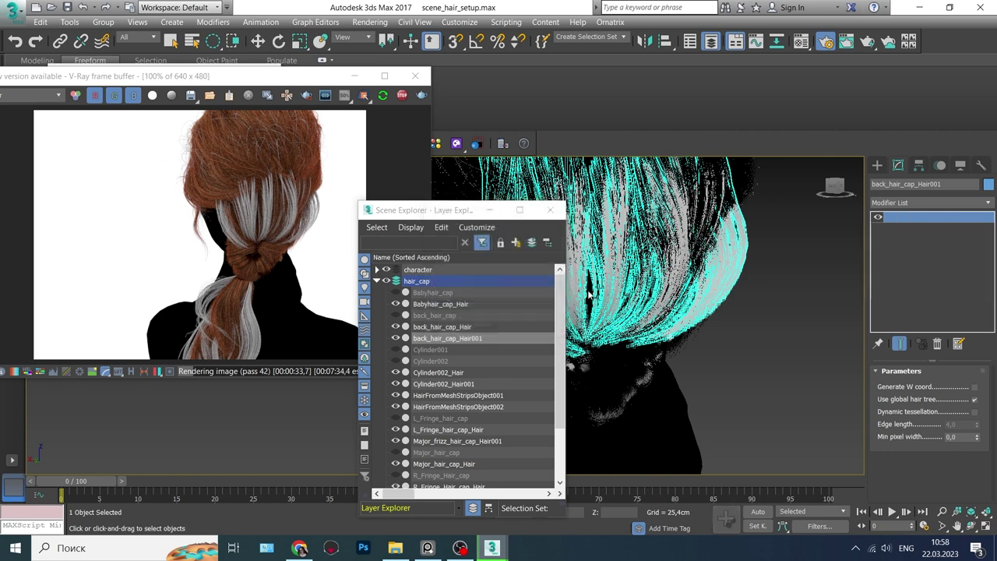
# Disable clustering on the copy and set its Ox Hair from Guides render count to 1000.
pyautogui.click(711, 44)
pyautogui.click(878, 240)
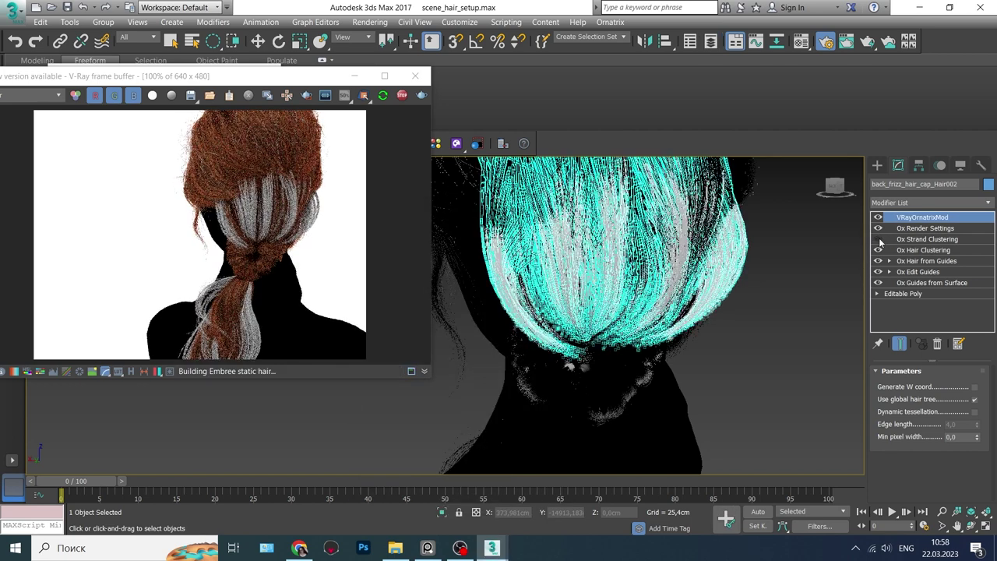
pyautogui.click(923, 250)
pyautogui.click(879, 251)
pyautogui.click(926, 261)
pyautogui.scroll(-3, 908, 416)
pyautogui.scroll(-5, 909, 416)
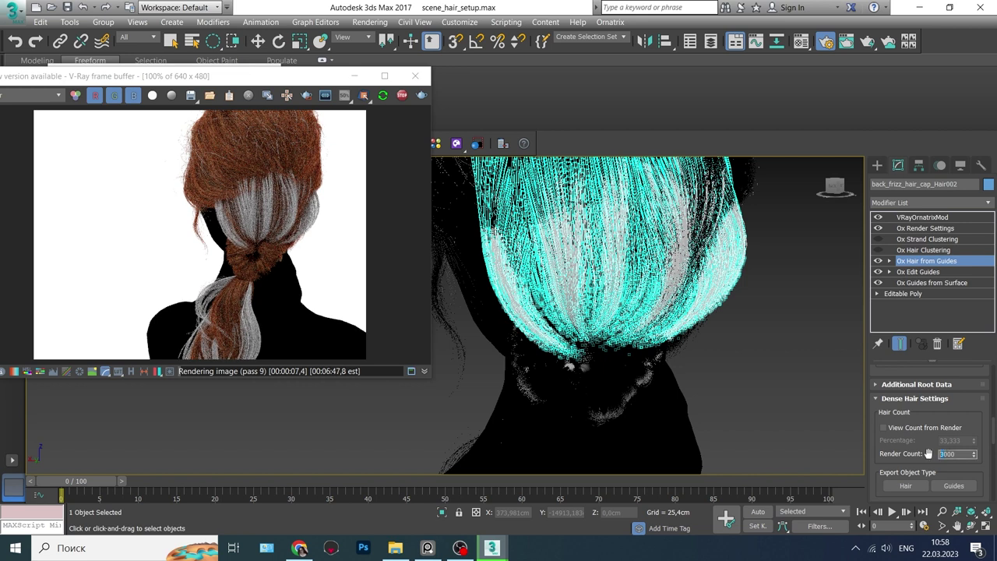
pyautogui.write('1000')
pyautogui.press('Return')
# Delete the strand and hair clustering modifiers and add Ox Strand Frizz to the copy.
pyautogui.rightClick(955, 241)
pyautogui.click(857, 271)
pyautogui.rightClick(955, 239)
pyautogui.click(857, 254)
pyautogui.click(931, 203)
pyautogui.scroll(-4, 985, 331)
pyautogui.click(933, 397)
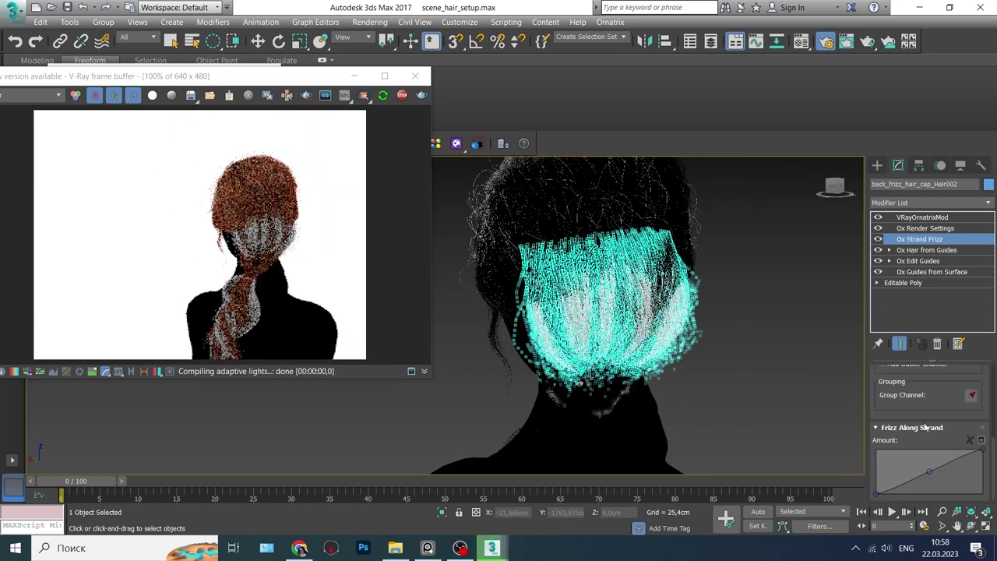
pyautogui.scroll(2, 861, 343)
pyautogui.scroll(1, 940, 485)
pyautogui.scroll(2, 940, 484)
pyautogui.moveTo(974, 425); pyautogui.dragTo(975, 420)
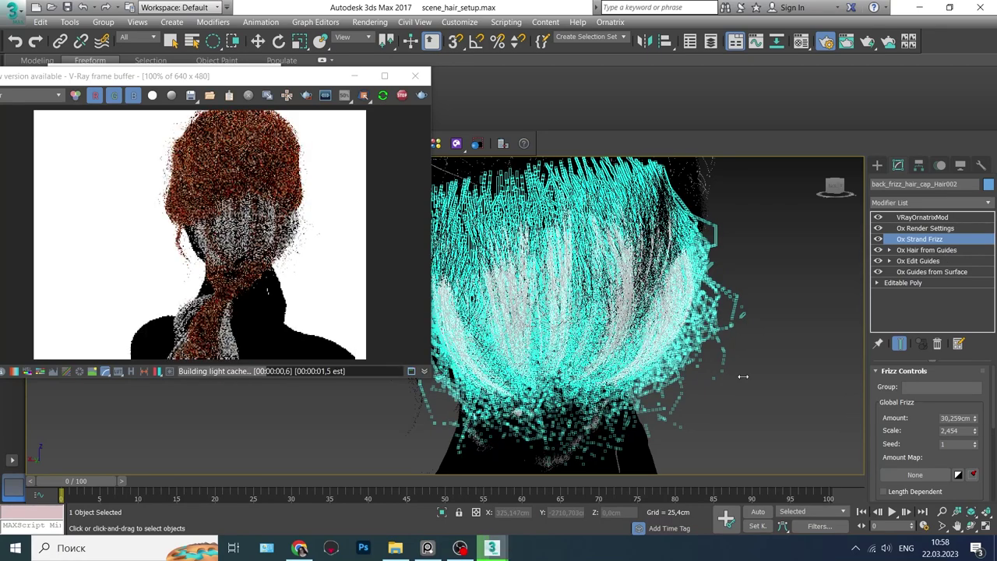
# Add Ox Strand Detail and Ox Strand Length to the copy's modifier stack.
pyautogui.click(988, 202)
pyautogui.click(949, 348)
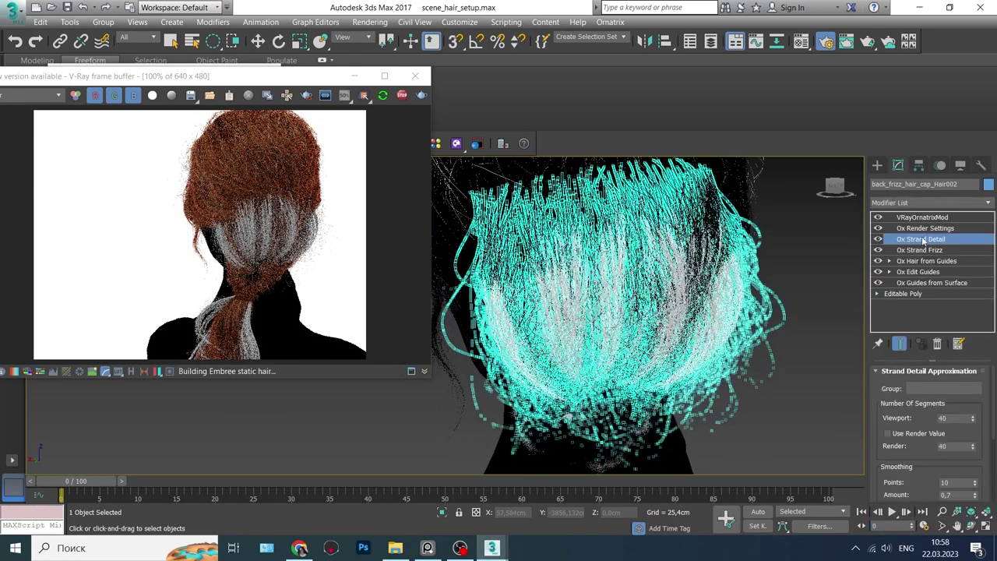
pyautogui.click(931, 202)
pyautogui.scroll(-5, 934, 351)
pyautogui.scroll(-5, 943, 413)
pyautogui.scroll(-3, 939, 405)
pyautogui.click(908, 388)
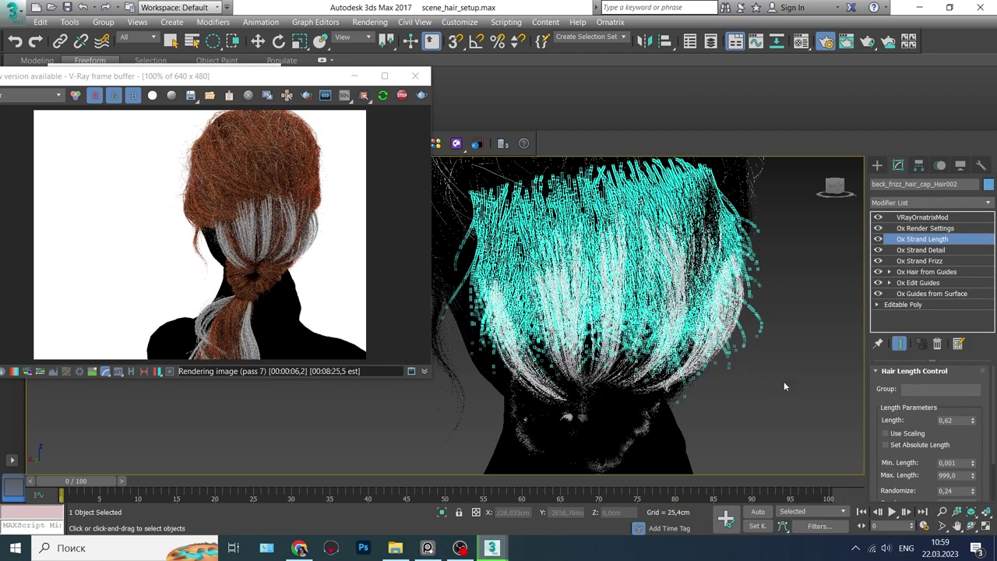
# Raise the Ox Strand Frizz amount to about 56 cm.
pyautogui.click(920, 261)
pyautogui.moveTo(975, 424); pyautogui.dragTo(979, 413)
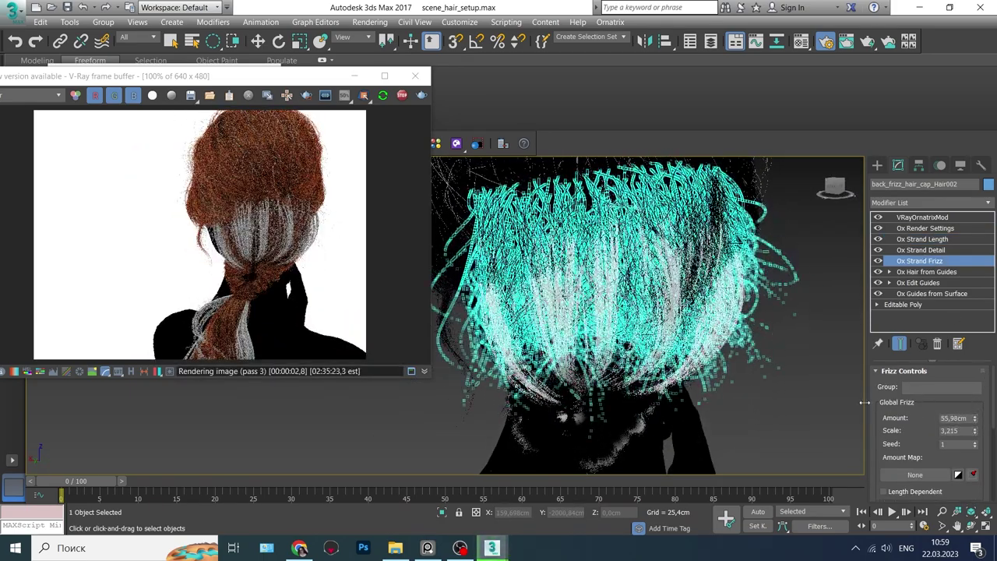
pyautogui.scroll(5, 757, 430)
pyautogui.moveTo(739, 346)
pyautogui.mouseDown(button='middle')
pyautogui.moveTo(681, 368)
pyautogui.moveTo(674, 391)
pyautogui.mouseUp(button='middle')
# Lower the Ox Hair from Guides render count to 500.
pyautogui.click(923, 218)
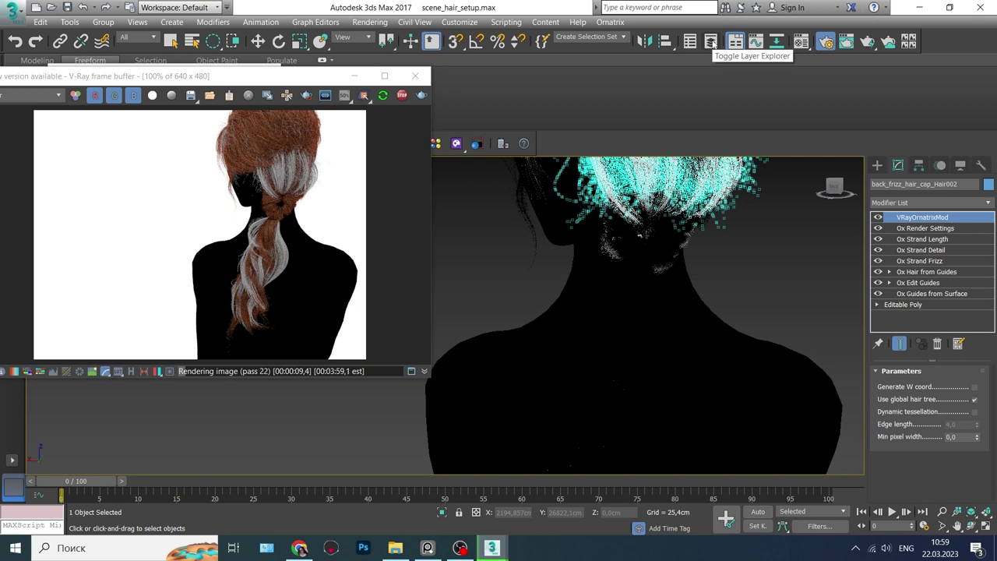
pyautogui.moveTo(789, 254); pyautogui.dragTo(775, 320, button='middle')
pyautogui.click(927, 272)
pyautogui.scroll(-10, 935, 428)
pyautogui.scroll(-2, 927, 413)
pyautogui.scroll(-3, 943, 436)
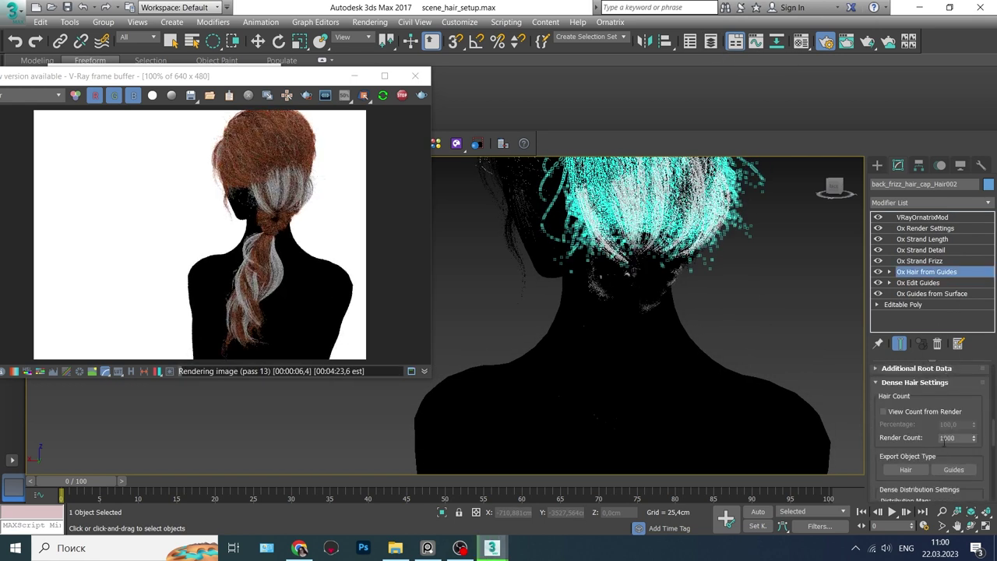
pyautogui.write('500')
pyautogui.press('Return')
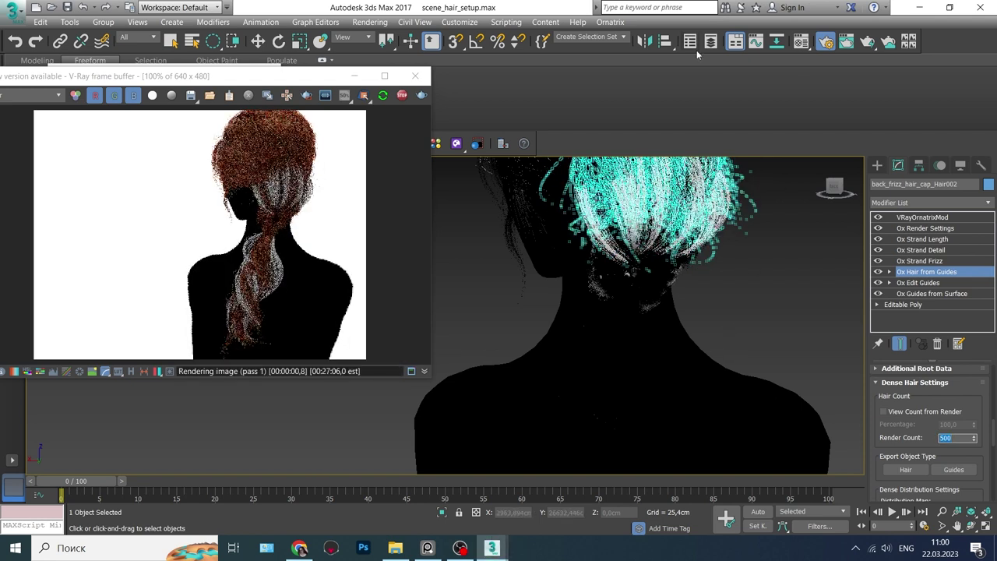
# Clone the Cylinder002_Hair001 ponytail as Cylinder002_frizz_Hair002.
pyautogui.click(712, 41)
pyautogui.click(455, 406)
pyautogui.rightClick(456, 407)
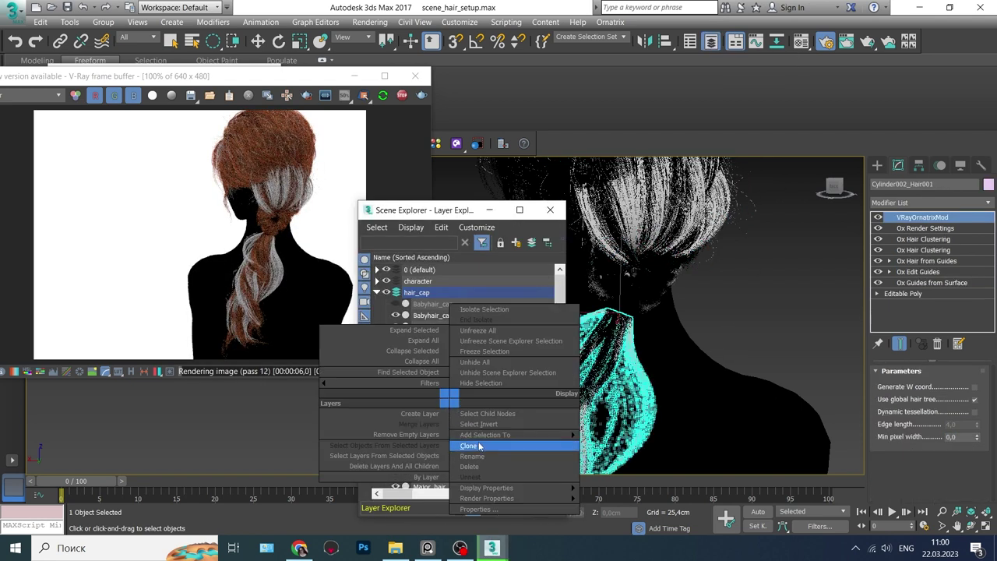
pyautogui.click(476, 441)
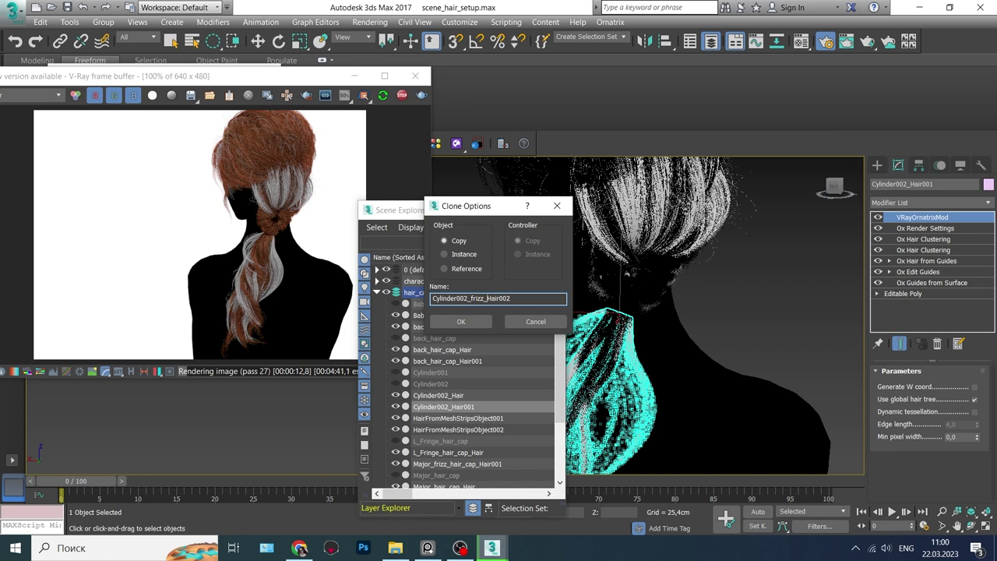
pyautogui.press('Return')
# Remove the clustering modifiers from the ponytail copy.
pyautogui.click(711, 41)
pyautogui.rightClick(920, 239)
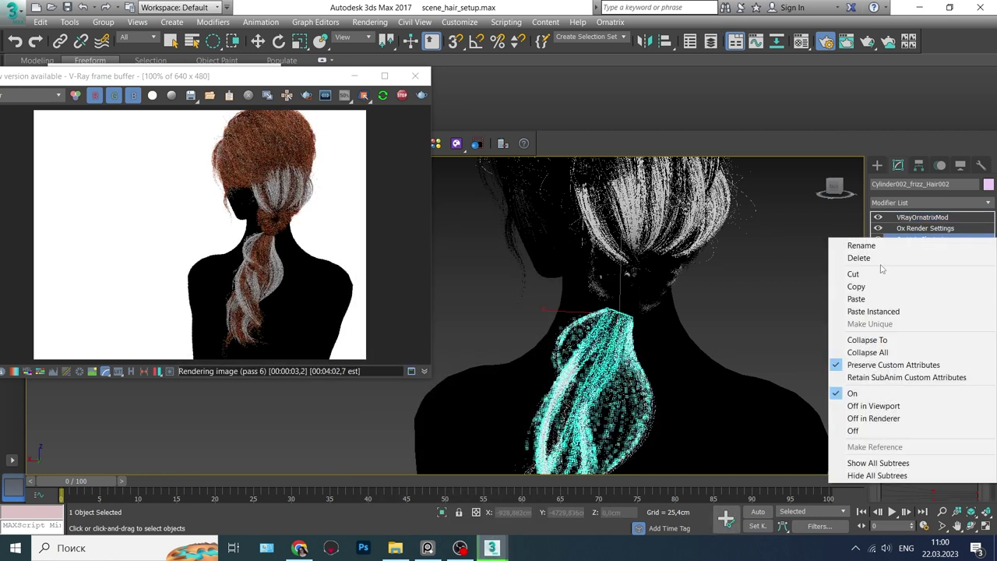
pyautogui.click(924, 228)
pyautogui.click(926, 239)
pyautogui.scroll(-5, 925, 442)
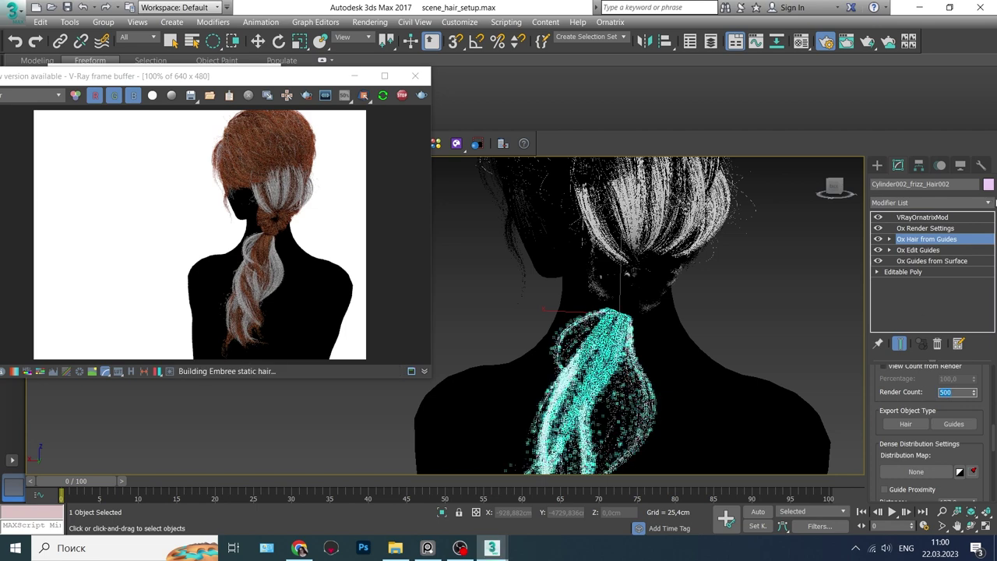
# Add Ox Strand Frizz to the ponytail copy and adjust its frizz amount.
pyautogui.click(931, 203)
pyautogui.moveTo(990, 269); pyautogui.dragTo(995, 351)
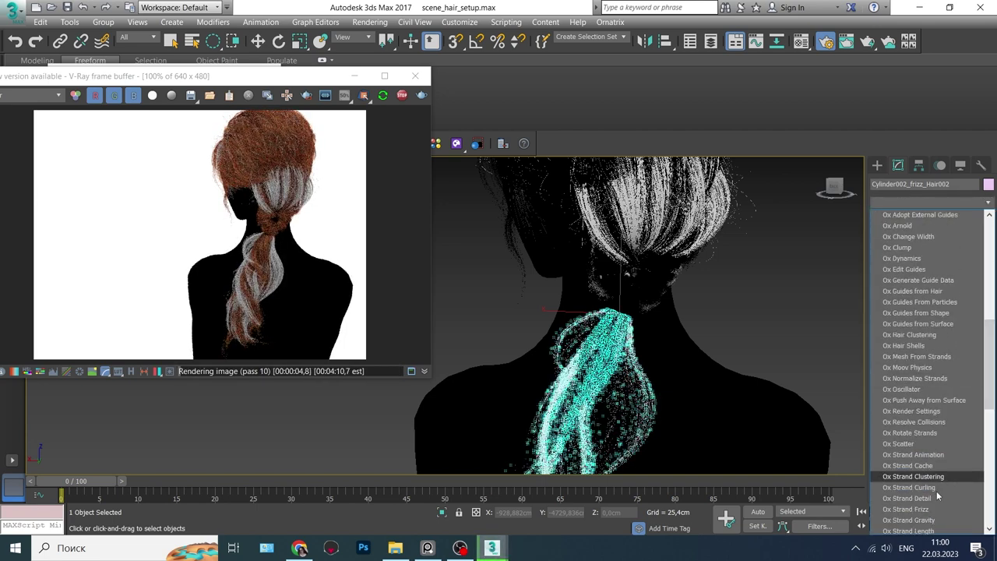
pyautogui.click(907, 509)
pyautogui.moveTo(975, 418); pyautogui.dragTo(980, 330)
pyautogui.scroll(-2, 927, 436)
pyautogui.scroll(-3, 682, 309)
pyautogui.scroll(2, 683, 309)
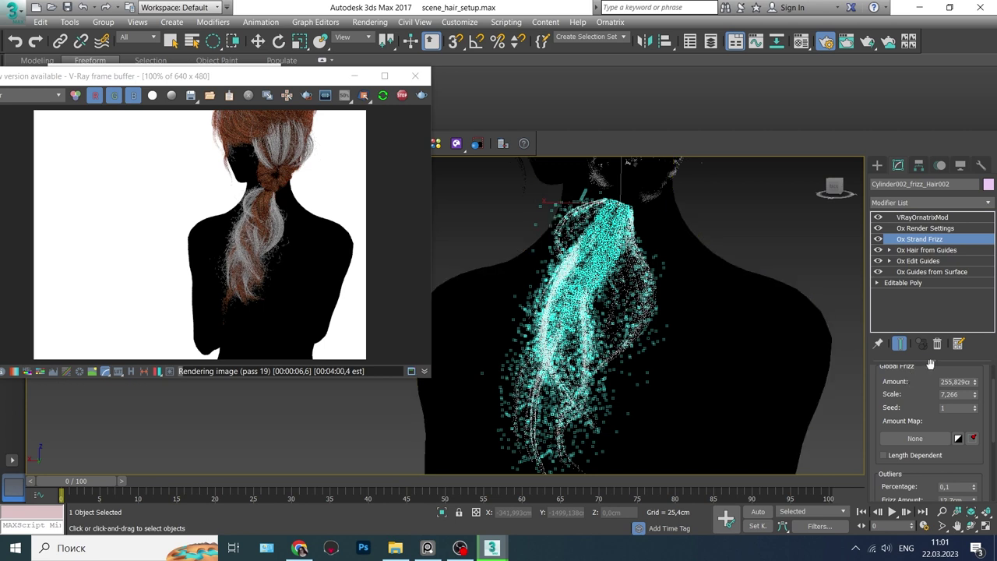
pyautogui.moveTo(974, 395); pyautogui.dragTo(974, 374)
pyautogui.scroll(-5, 927, 437)
# Set frizz to 0.41 at roots and 0.13 at tips, with amount about 563.
pyautogui.moveTo(878, 492); pyautogui.dragTo(876, 477)
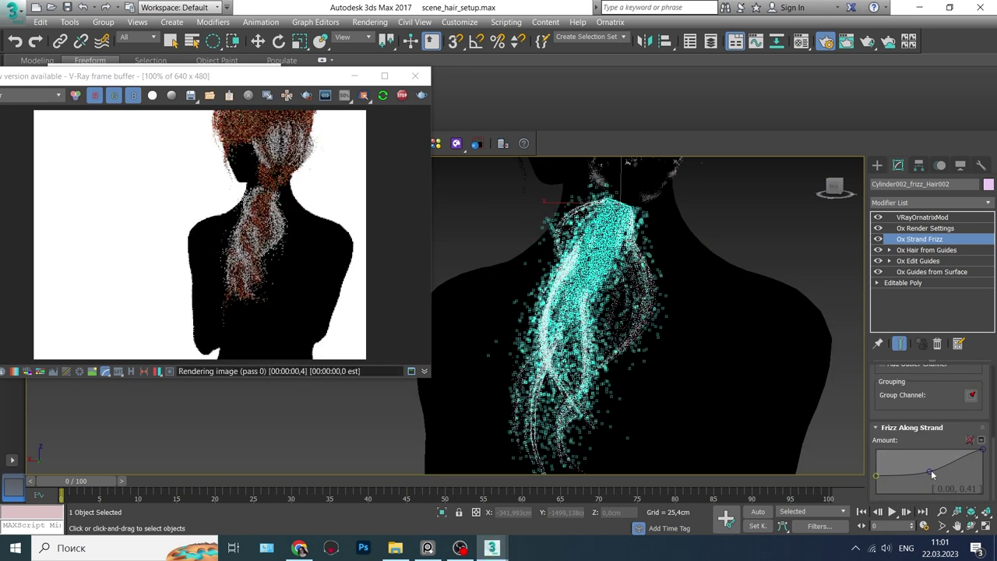
pyautogui.moveTo(986, 450); pyautogui.dragTo(988, 491)
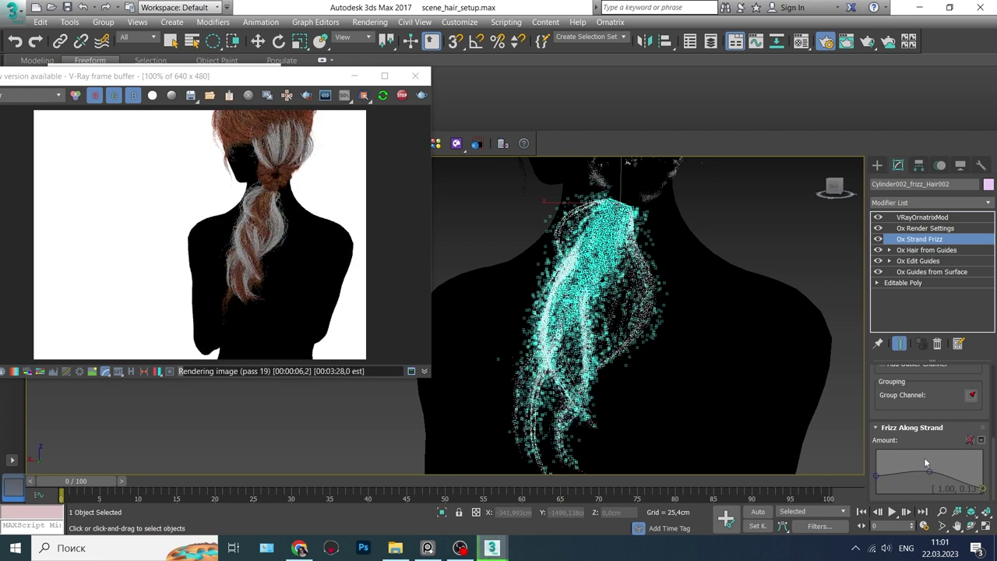
pyautogui.moveTo(638, 379)
pyautogui.keyDown('alt'); pyautogui.mouseDown(button='middle')
pyautogui.moveTo(713, 382)
pyautogui.moveTo(647, 385)
pyautogui.mouseUp(button='middle'); pyautogui.keyUp('alt')
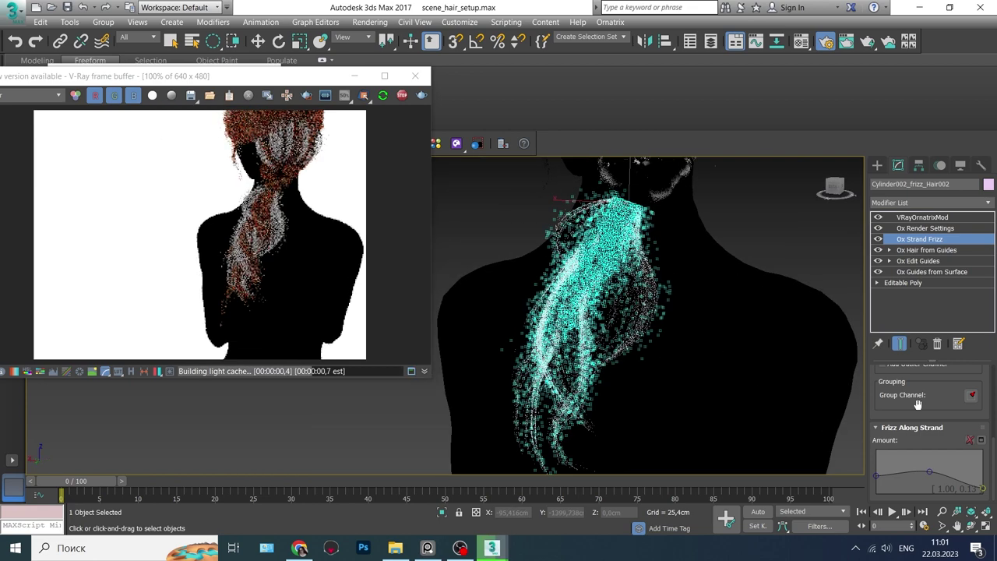
pyautogui.scroll(3, 897, 411)
pyautogui.scroll(3, 897, 411)
pyautogui.moveTo(974, 418); pyautogui.dragTo(975, 389)
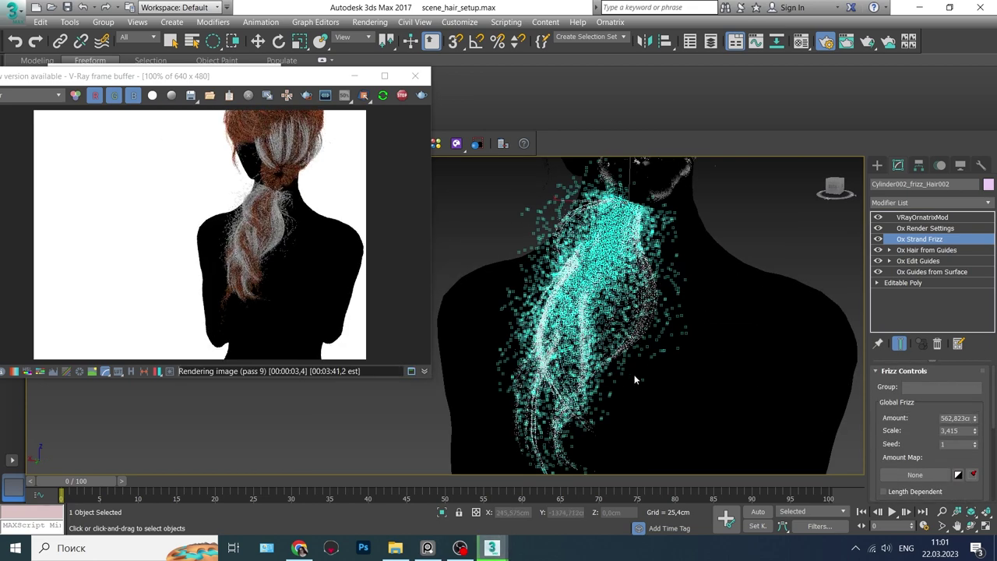
pyautogui.moveTo(633, 363)
pyautogui.keyDown('alt'); pyautogui.mouseDown(button='middle')
pyautogui.moveTo(685, 380)
pyautogui.moveTo(662, 374)
pyautogui.mouseUp(button='middle'); pyautogui.keyUp('alt')
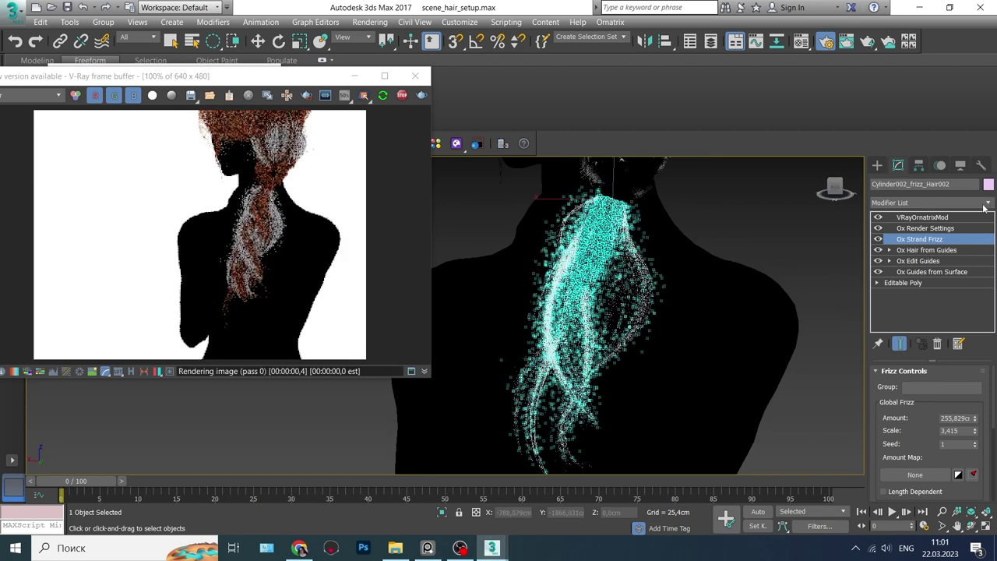
# Add Ox Strand Length and raise the frizz curve at mid-strand.
pyautogui.click(987, 203)
pyautogui.scroll(-10, 987, 234)
pyautogui.click(930, 358)
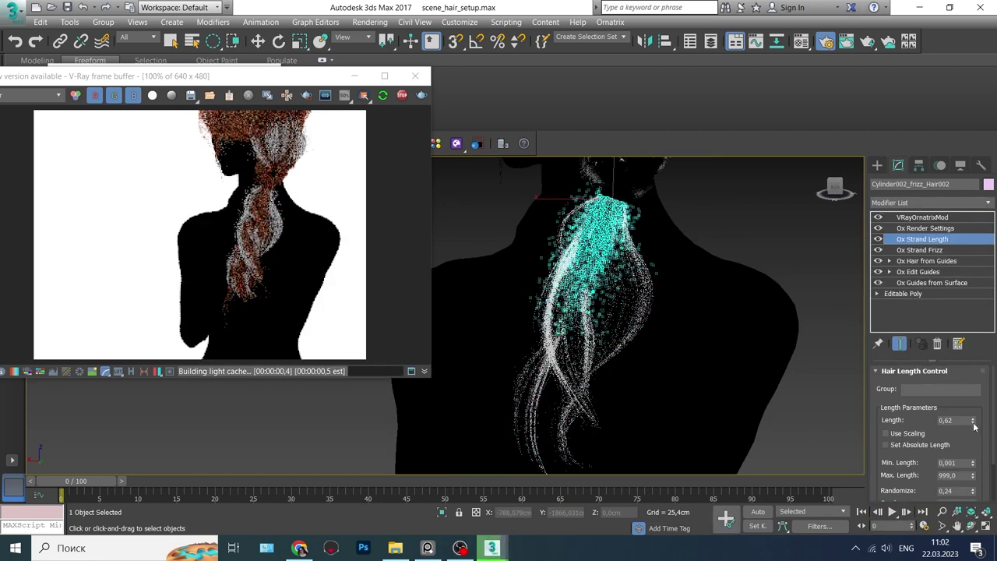
pyautogui.click(919, 250)
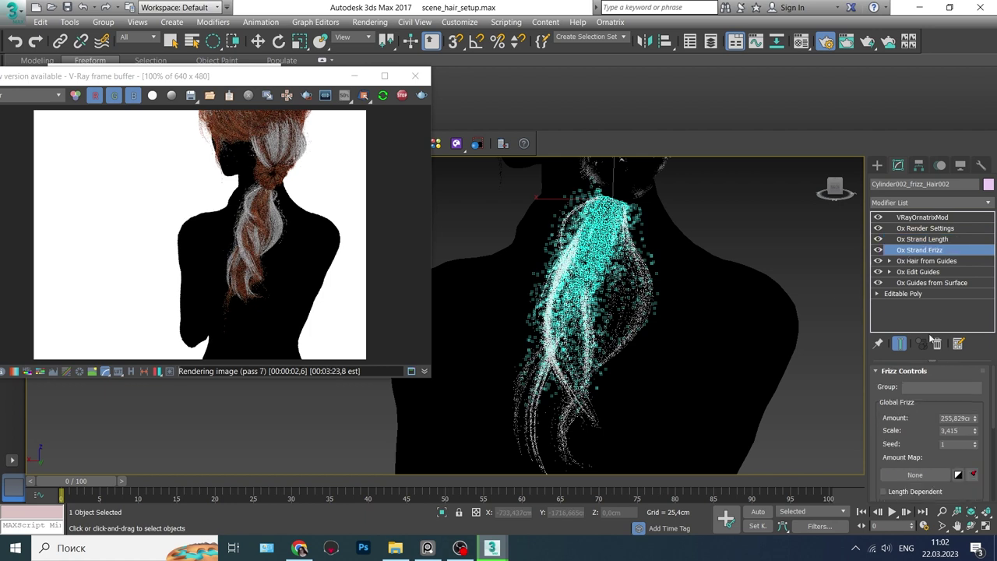
pyautogui.scroll(-5, 942, 476)
pyautogui.click(932, 469)
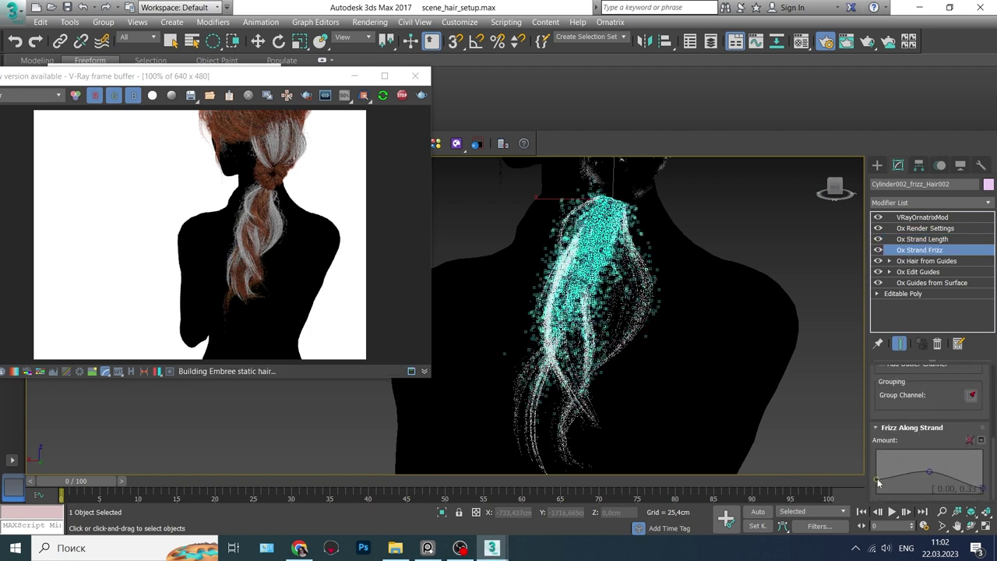
pyautogui.moveTo(931, 469); pyautogui.dragTo(934, 467)
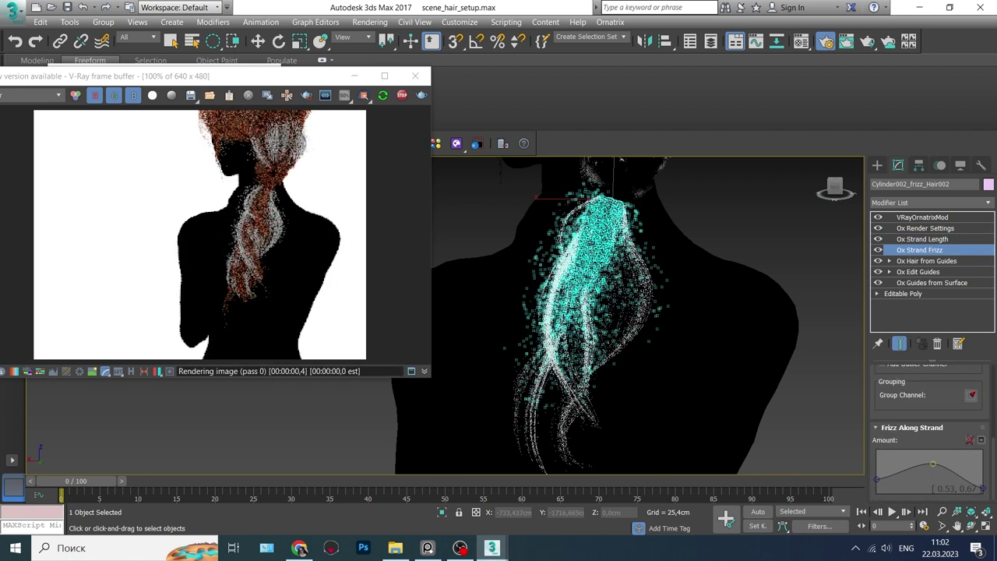
pyautogui.scroll(2, 646, 294)
pyautogui.scroll(2, 646, 294)
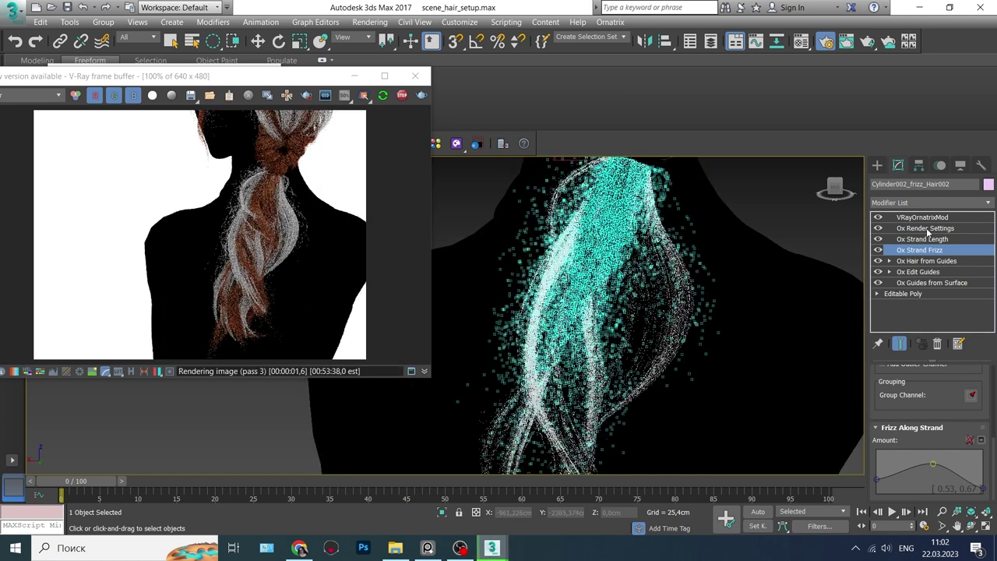
# Set the Ox Hair from Guides render count to 300.
pyautogui.click(919, 261)
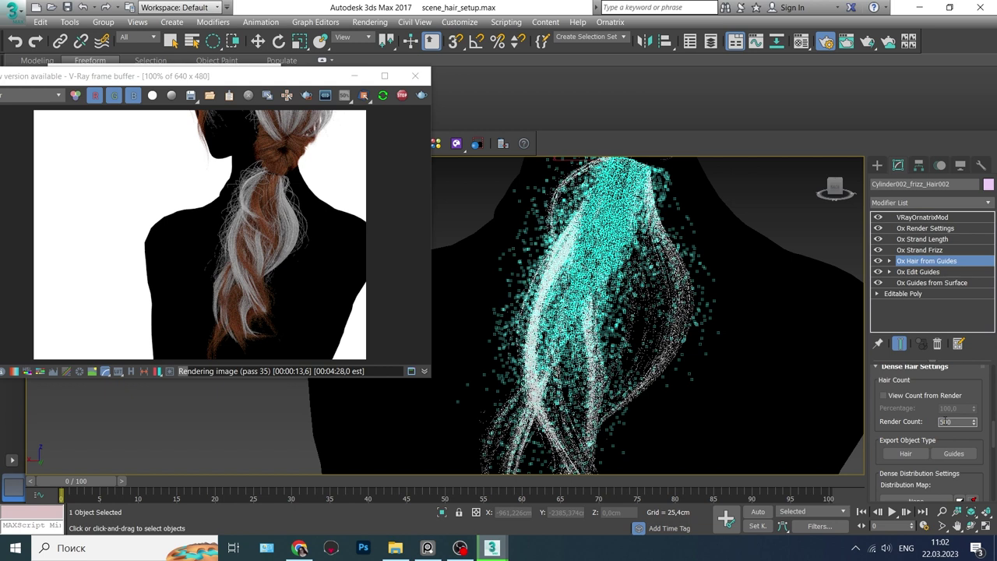
pyautogui.write('300')
pyautogui.press('Return')
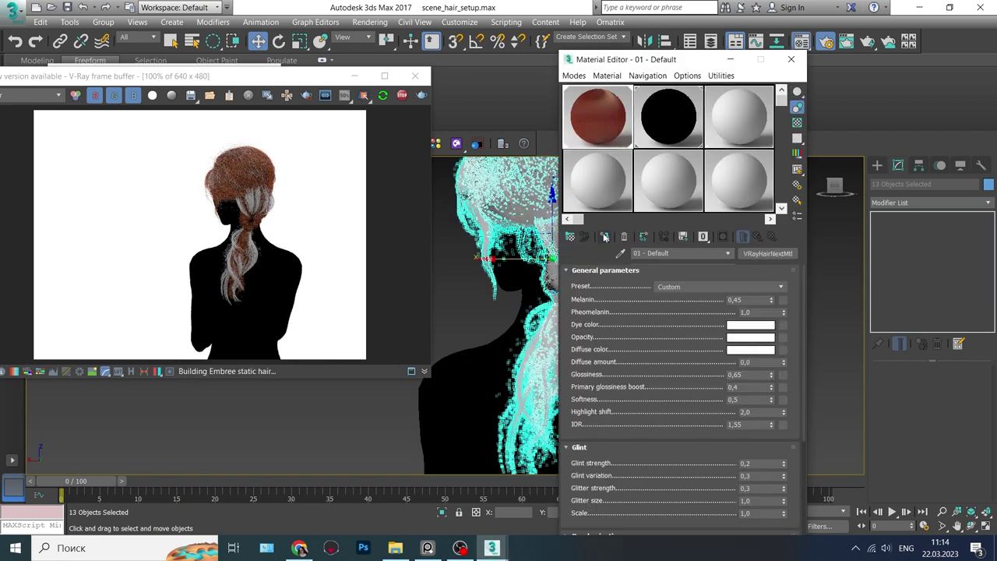
# Close the hair Material Editor and the Render Setup window.
pyautogui.click(791, 60)
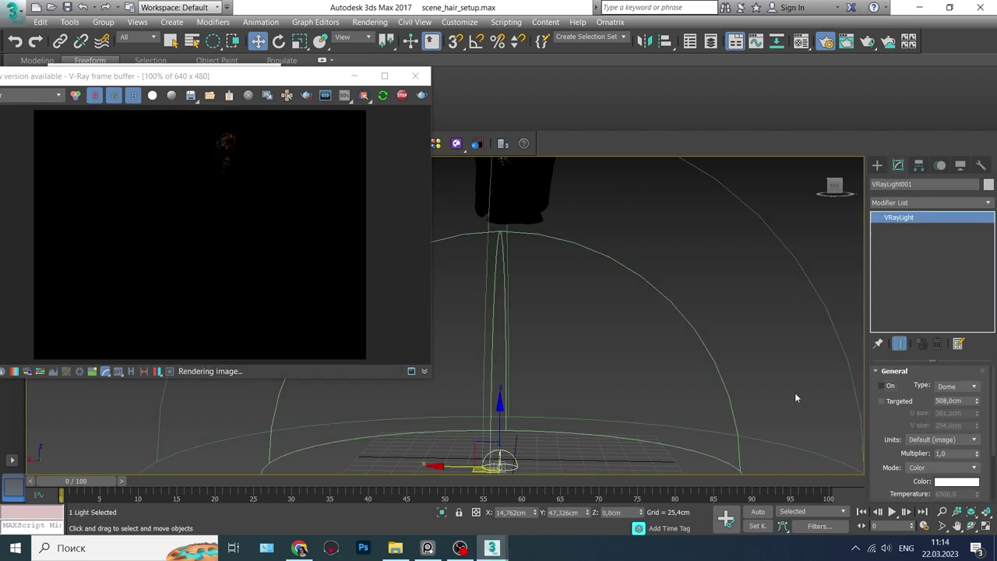
pyautogui.scroll(5, 592, 258)
pyautogui.click(624, 288)
pyautogui.scroll(2, 607, 279)
pyautogui.scroll(2, 612, 302)
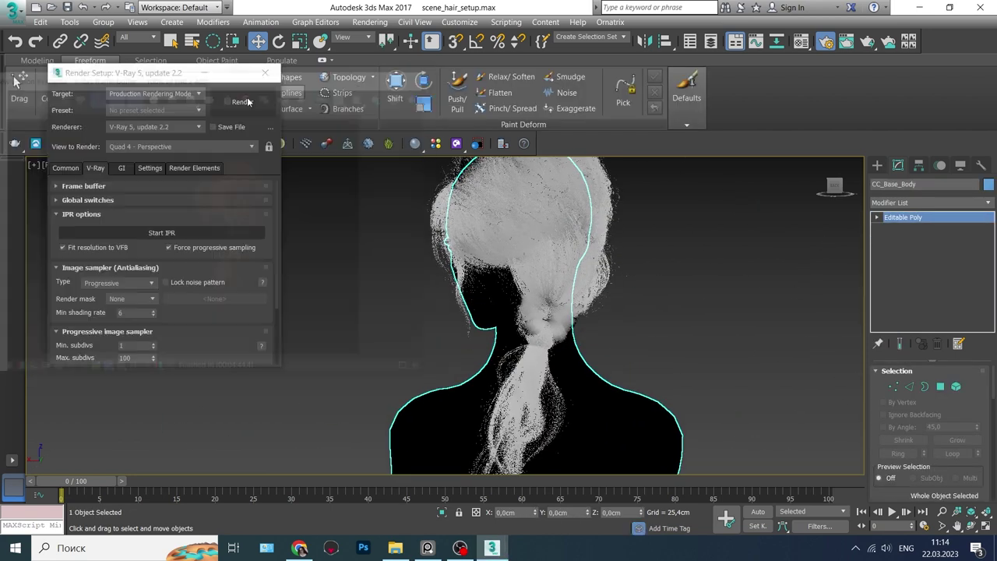
pyautogui.click(266, 74)
pyautogui.scroll(-3, 623, 390)
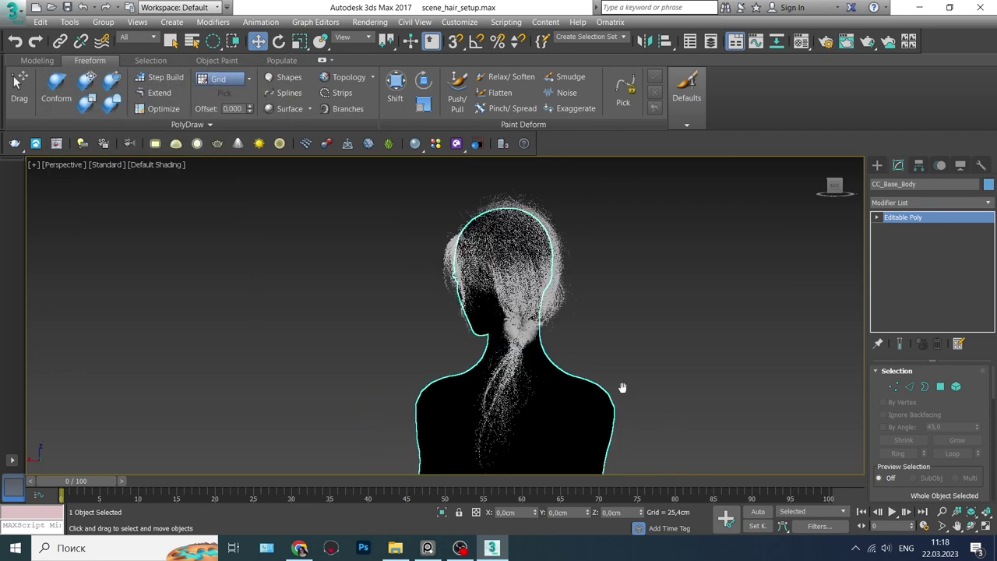
pyautogui.scroll(-2, 608, 374)
# Turn on Safe Frame, deselect the body and return to the Perspective view.
pyautogui.hotkey('shift', 'f')
pyautogui.click(531, 396)
pyautogui.press('c')
pyautogui.press('p')
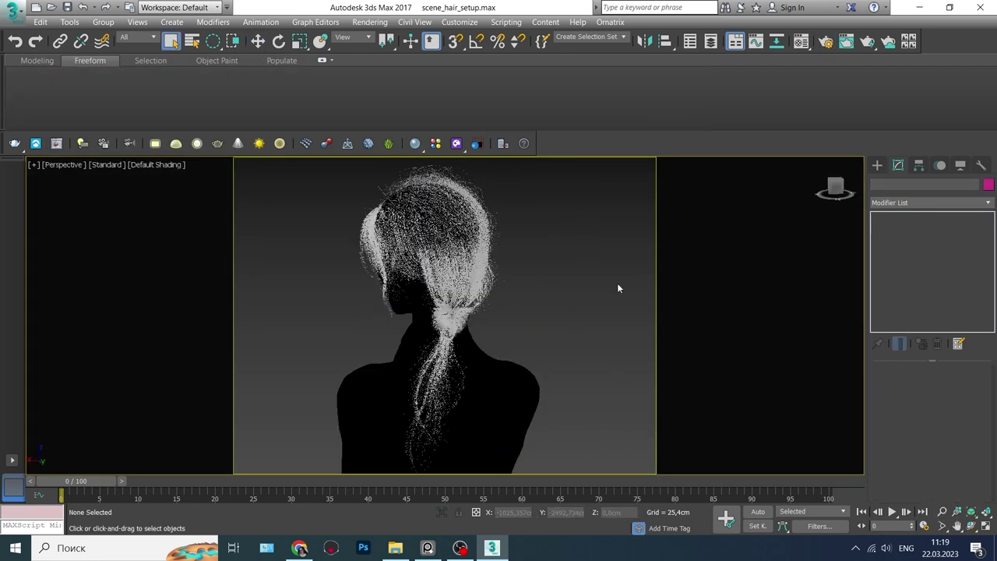
pyautogui.scroll(4, 617, 283)
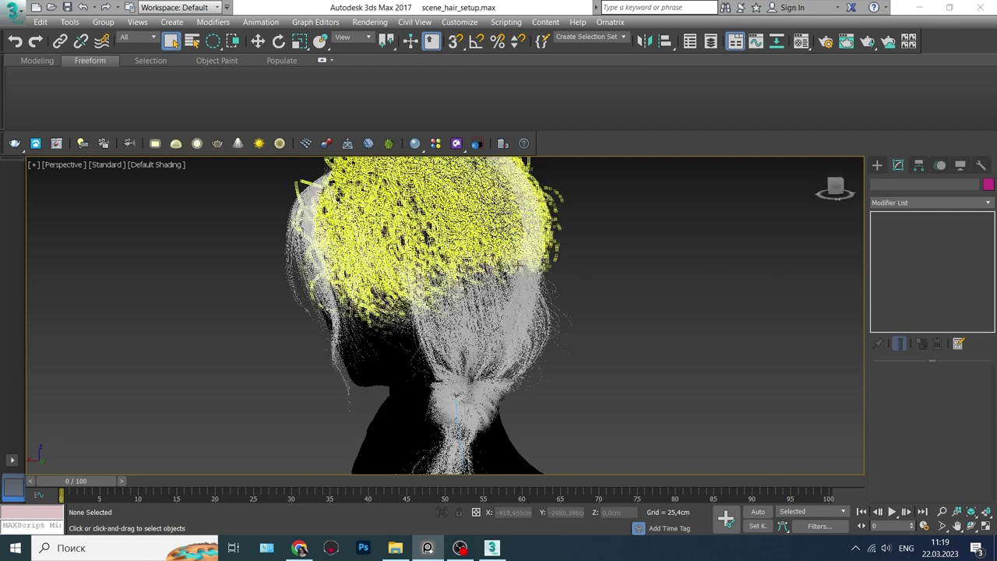
# Draw an open Line spline snapped to the head surface, arching over the skull.
pyautogui.keyDown('alt'); pyautogui.moveTo(537, 282); pyautogui.dragTo(742, 287, button='middle'); pyautogui.keyUp('alt')
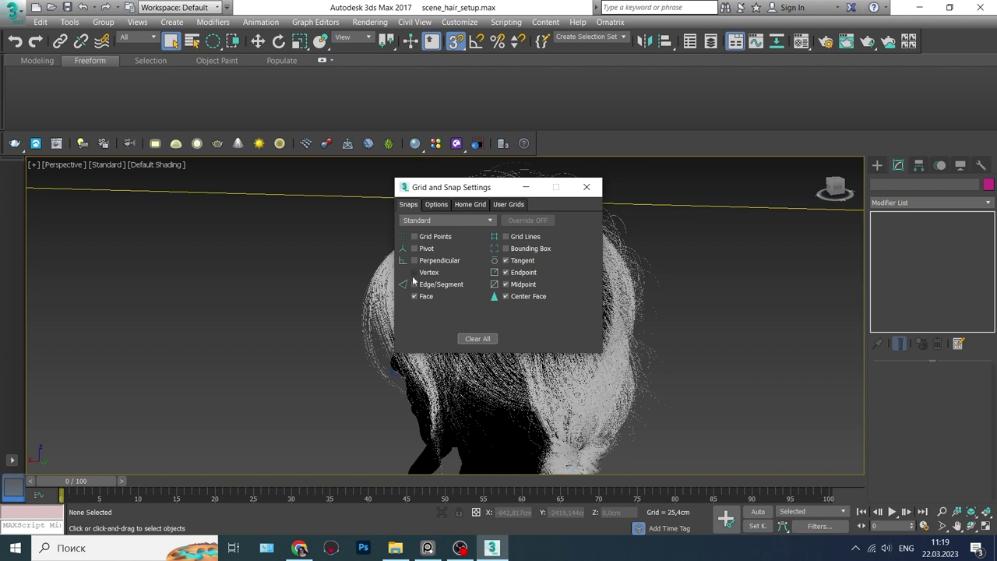
pyautogui.click(877, 165)
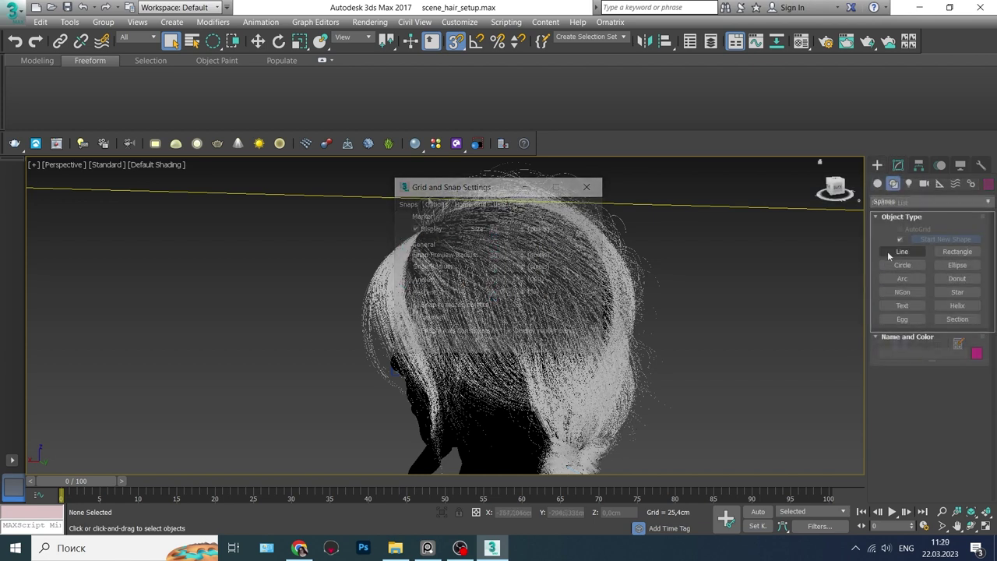
pyautogui.click(902, 250)
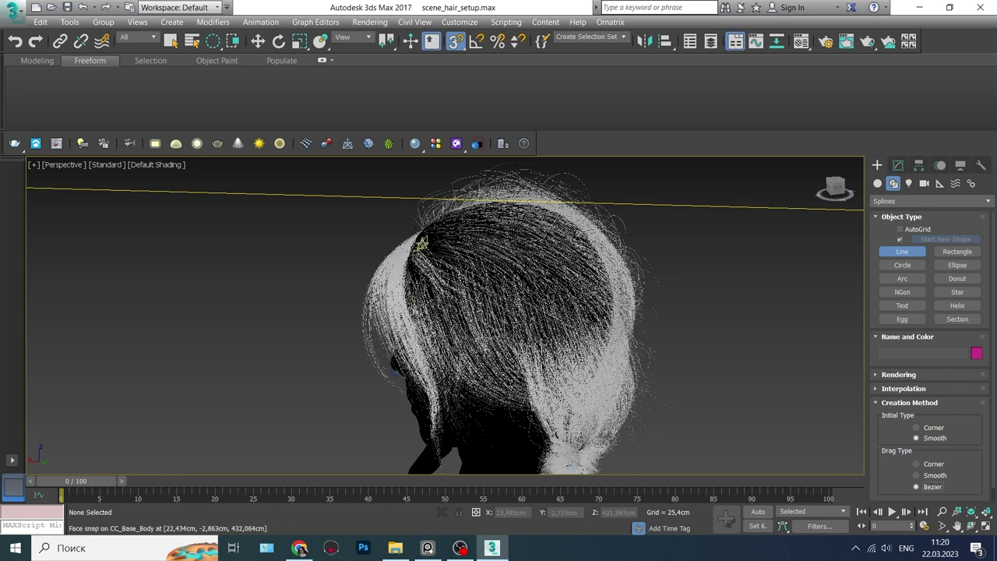
pyautogui.click(422, 244)
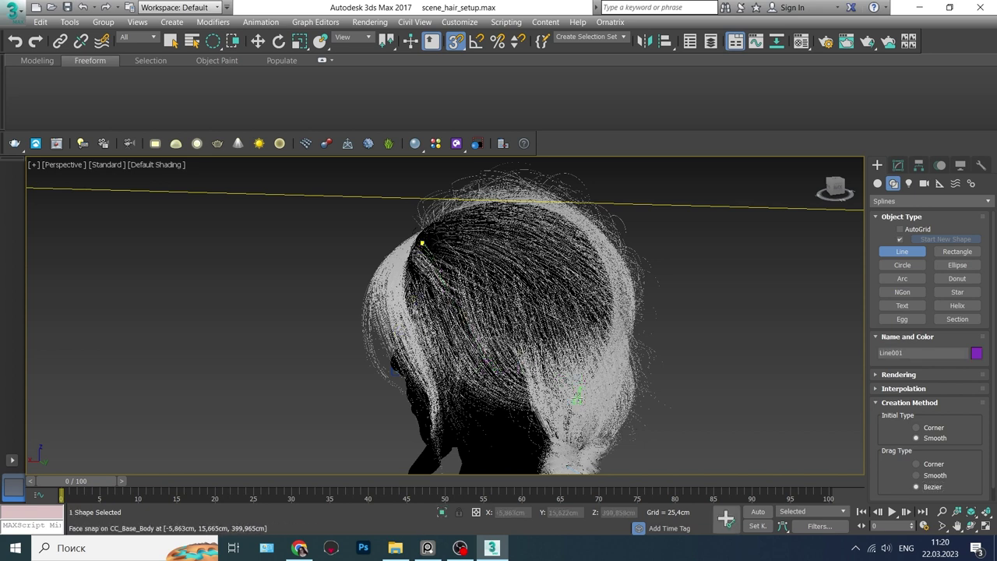
pyautogui.moveTo(590, 395)
pyautogui.keyDown('alt'); pyautogui.mouseDown(button='middle')
pyautogui.moveTo(571, 403)
pyautogui.moveTo(463, 341)
pyautogui.moveTo(441, 343)
pyautogui.moveTo(536, 361)
pyautogui.mouseUp(button='middle'); pyautogui.keyUp('alt')
pyautogui.click(470, 338)
pyautogui.click(474, 317)
pyautogui.rightClick(521, 376)
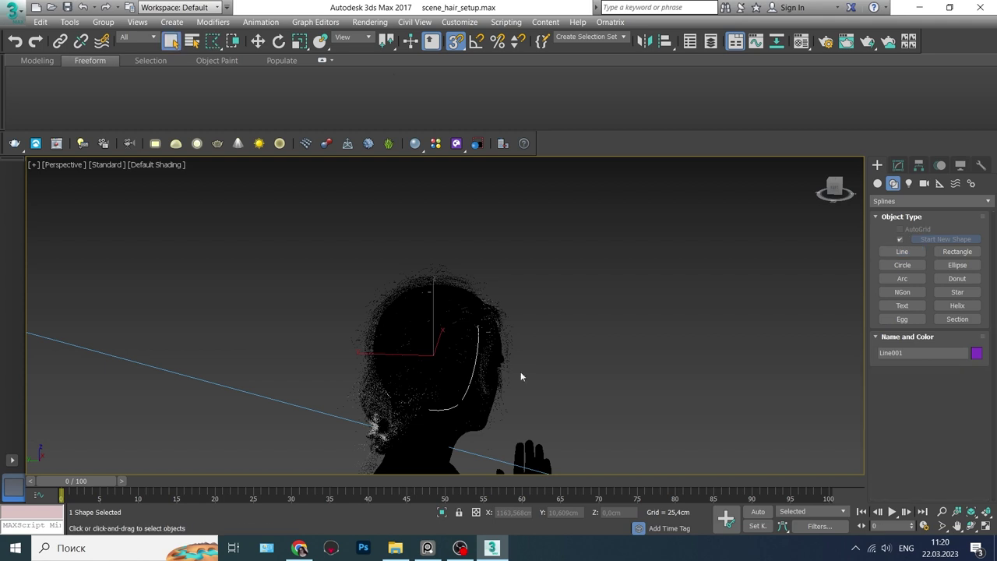
# Move the line's vertices to follow the skull and make the selected point the first vertex.
pyautogui.click(898, 165)
pyautogui.scroll(3, 583, 338)
pyautogui.scroll(2, 520, 345)
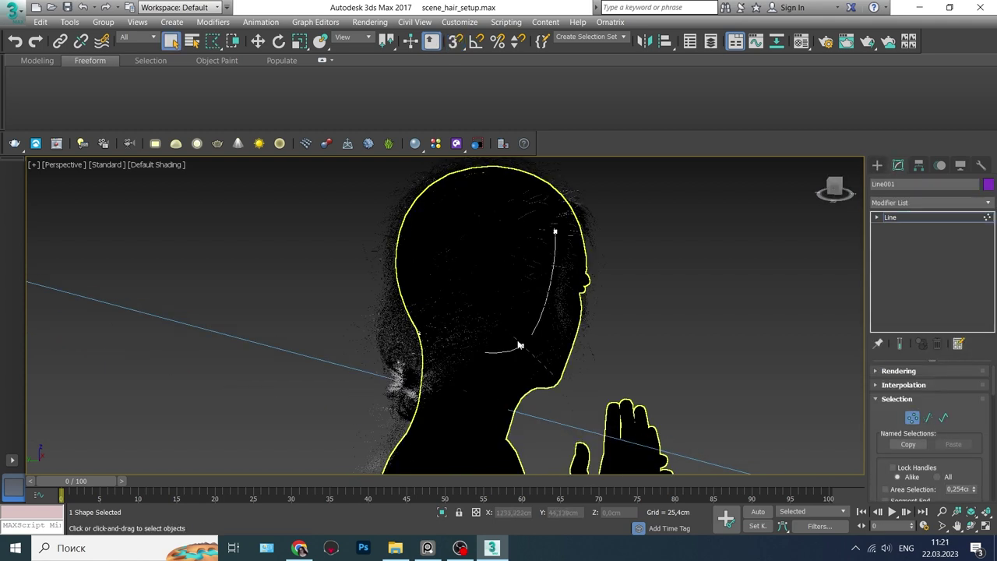
pyautogui.press('w')
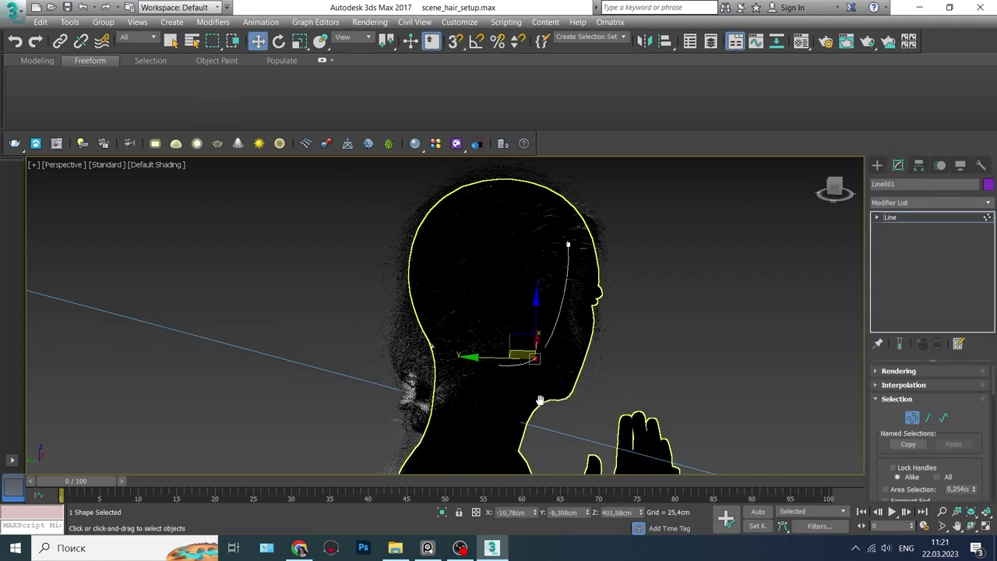
pyautogui.keyDown('alt'); pyautogui.moveTo(541, 398); pyautogui.dragTo(477, 376, button='middle'); pyautogui.keyUp('alt')
pyautogui.moveTo(545, 333)
pyautogui.keyDown('alt'); pyautogui.mouseDown(button='middle')
pyautogui.moveTo(534, 368)
pyautogui.moveTo(528, 355)
pyautogui.mouseUp(button='middle'); pyautogui.keyUp('alt')
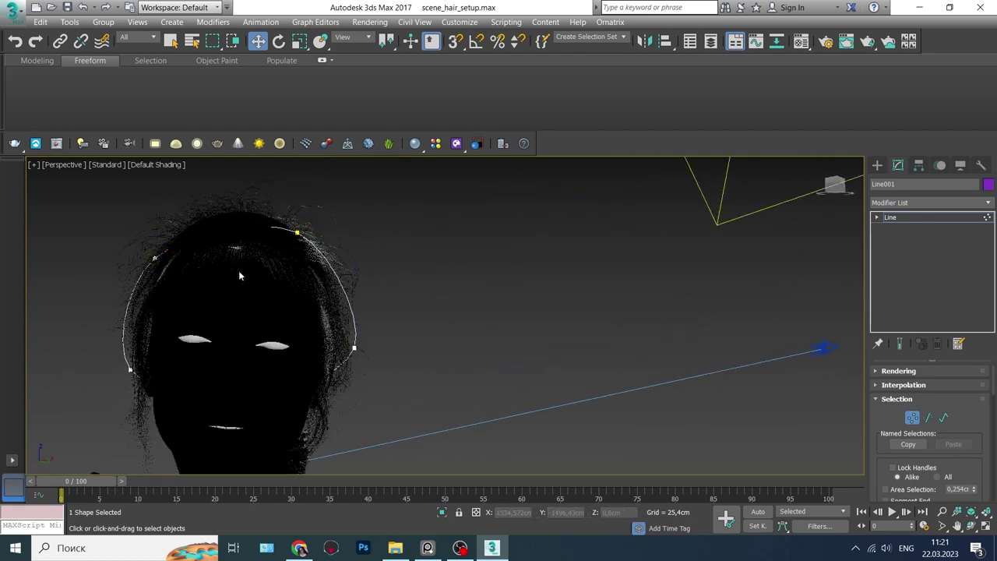
pyautogui.moveTo(238, 270); pyautogui.dragTo(388, 341, button='middle')
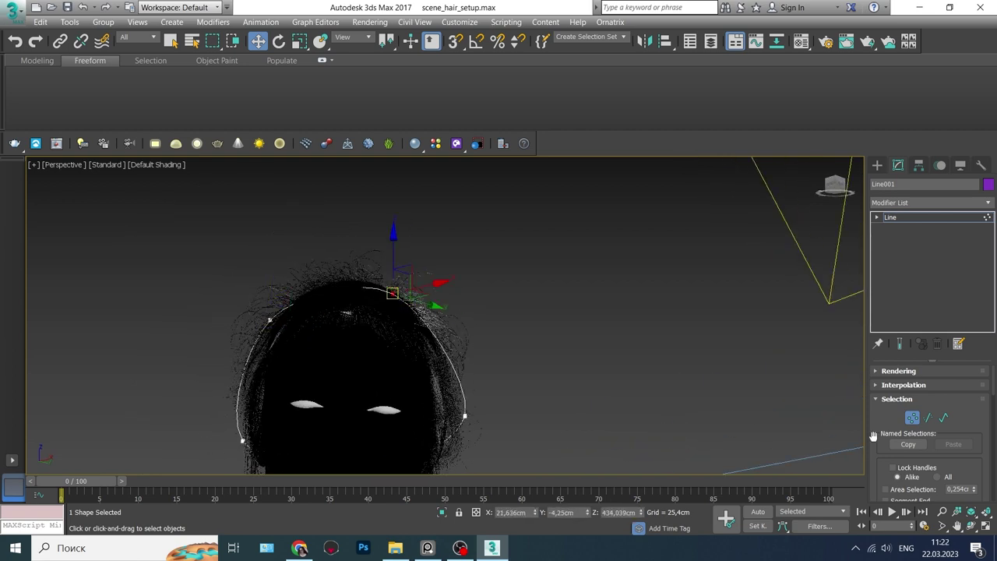
pyautogui.moveTo(954, 465); pyautogui.dragTo(960, 345)
pyautogui.rightClick(393, 291)
pyautogui.click(366, 187)
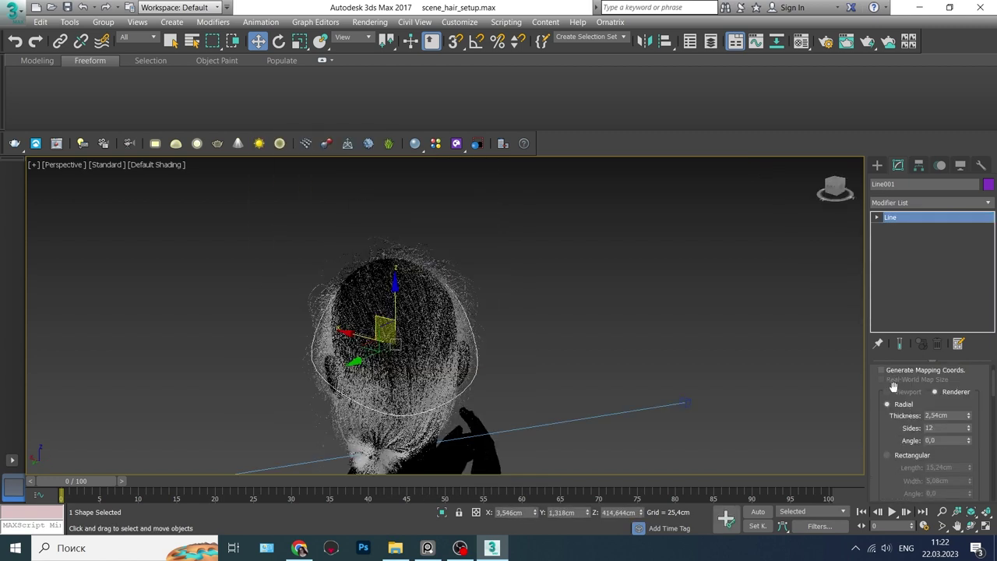
# Enable In Viewport so the headband line renders as a tube, then reposition a vertex and exit vertex level.
pyautogui.scroll(2, 893, 386)
pyautogui.click(881, 393)
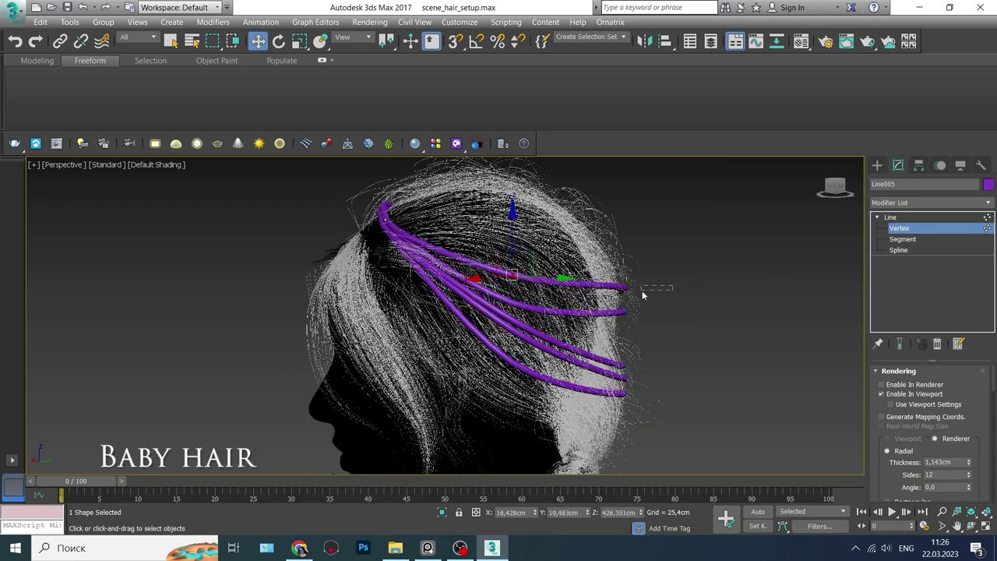
pyautogui.moveTo(627, 269)
pyautogui.keyDown('alt'); pyautogui.mouseDown(button='middle')
pyautogui.moveTo(659, 337)
pyautogui.moveTo(583, 394)
pyautogui.mouseUp(button='middle'); pyautogui.keyUp('alt')
pyautogui.click(470, 305)
pyautogui.keyDown('alt'); pyautogui.moveTo(470, 305); pyautogui.dragTo(628, 301, button='middle'); pyautogui.keyUp('alt')
pyautogui.press('1')
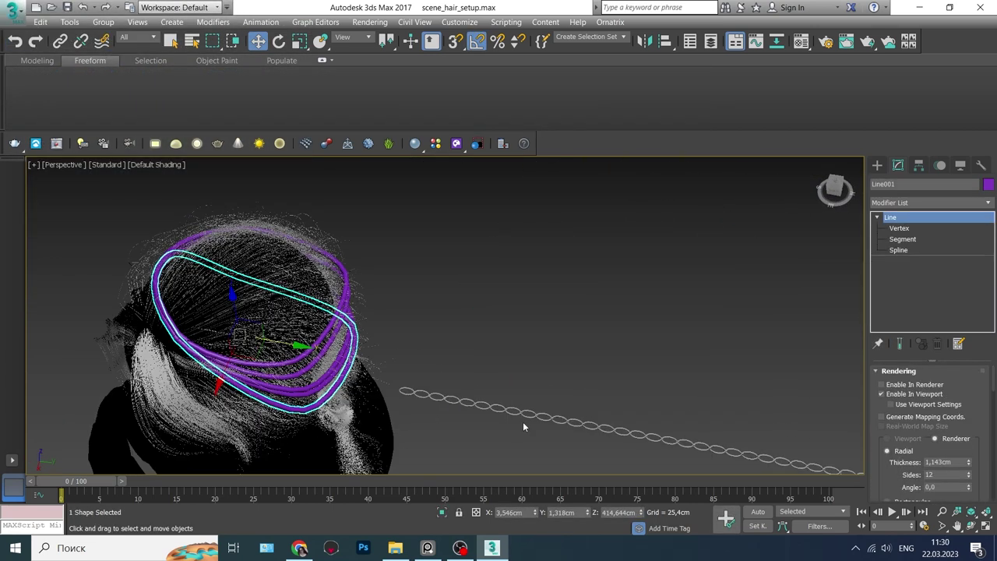
# Try a Path Deform Binding on the chain along the headband line, then remove it.
pyautogui.click(542, 413)
pyautogui.click(931, 202)
pyautogui.scroll(-2, 990, 243)
pyautogui.click(916, 313)
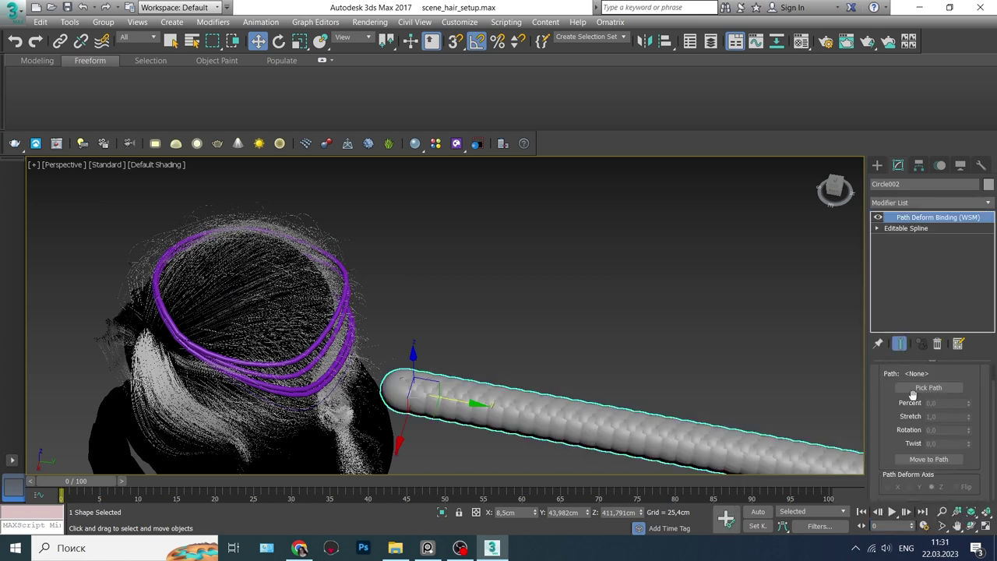
pyautogui.click(929, 387)
pyautogui.click(343, 253)
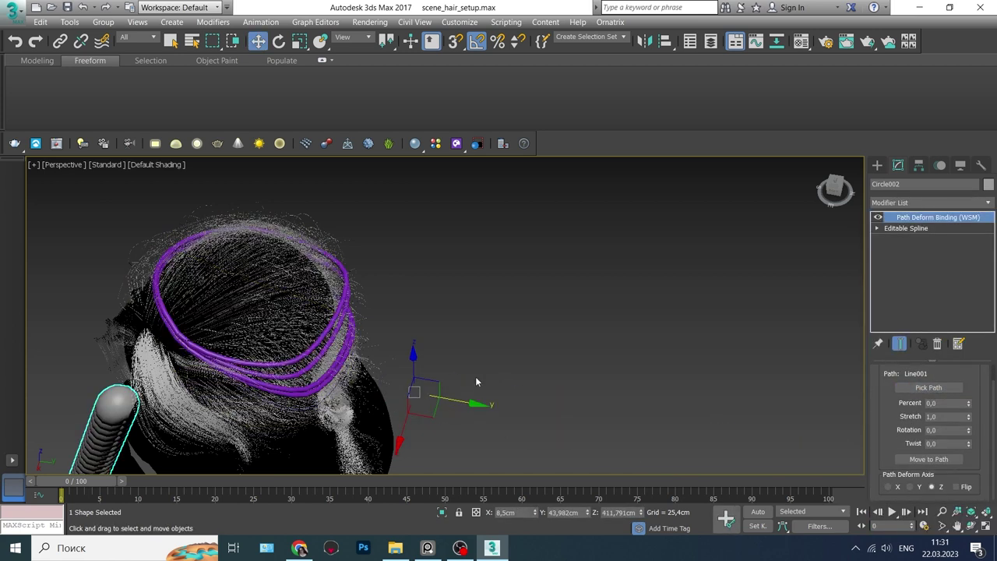
pyautogui.rightClick(930, 217)
pyautogui.click(868, 231)
# Convert the chain object to an editable poly.
pyautogui.rightClick(907, 218)
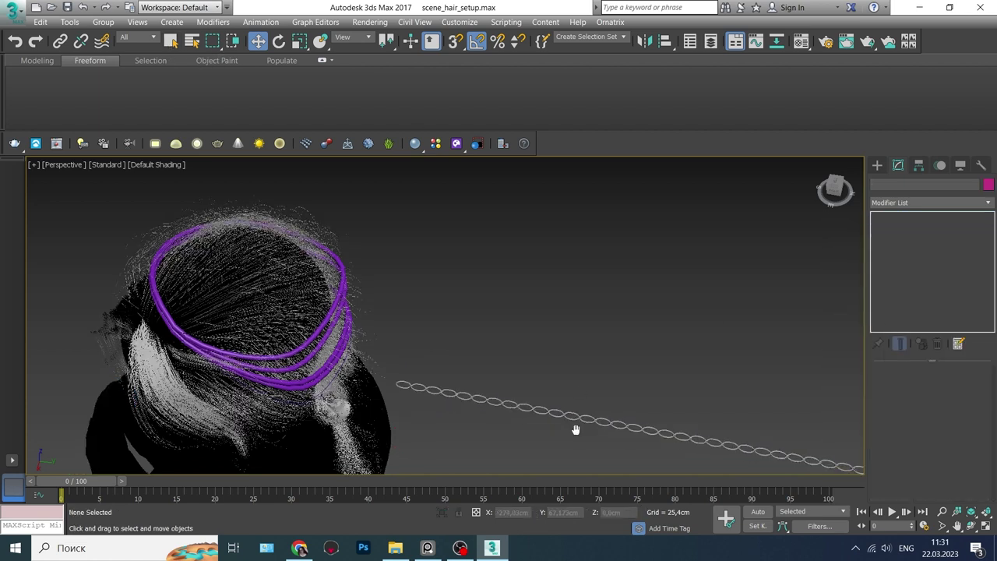
pyautogui.scroll(3, 506, 395)
pyautogui.scroll(-3, 506, 395)
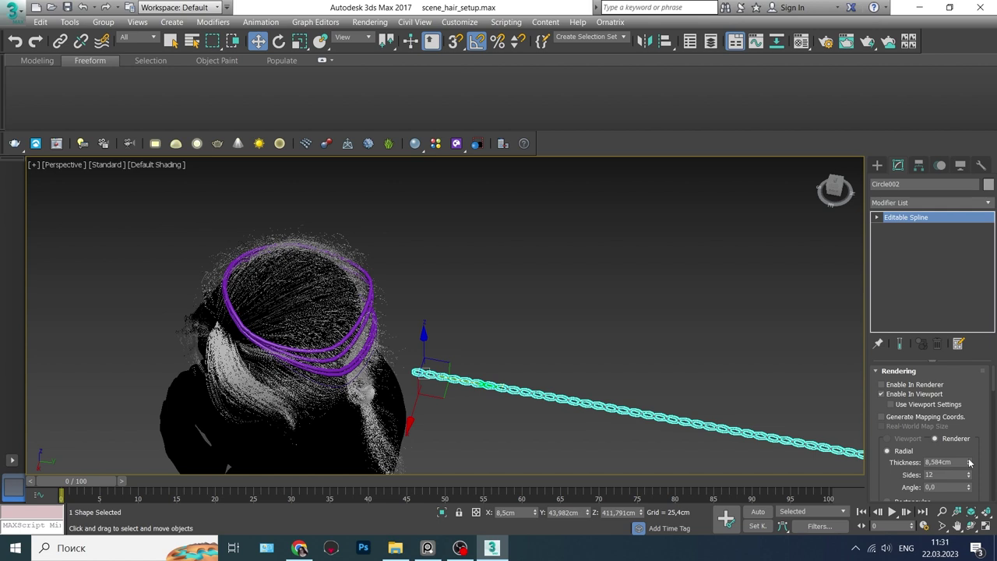
pyautogui.scroll(3, 541, 369)
pyautogui.scroll(3, 576, 335)
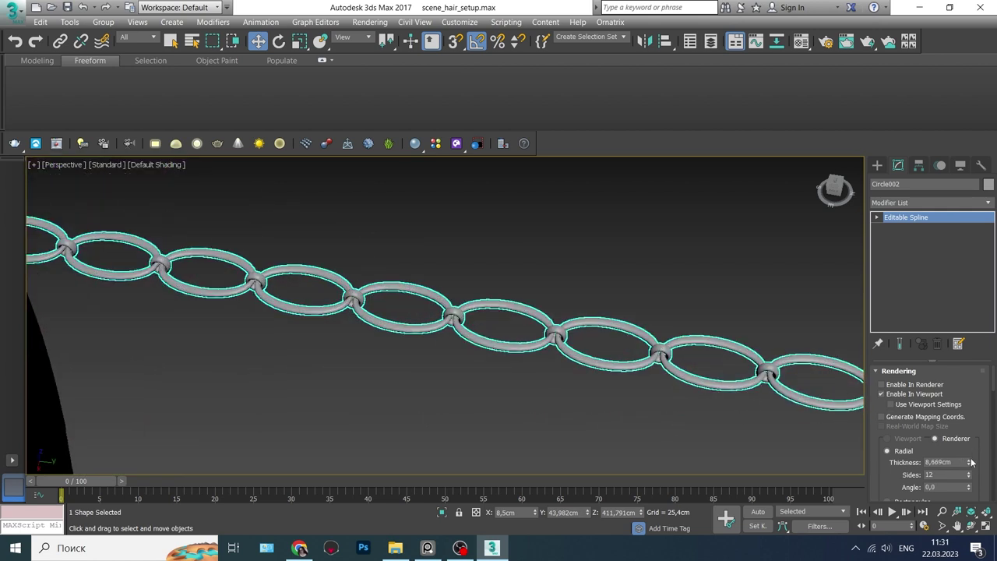
pyautogui.press('f')
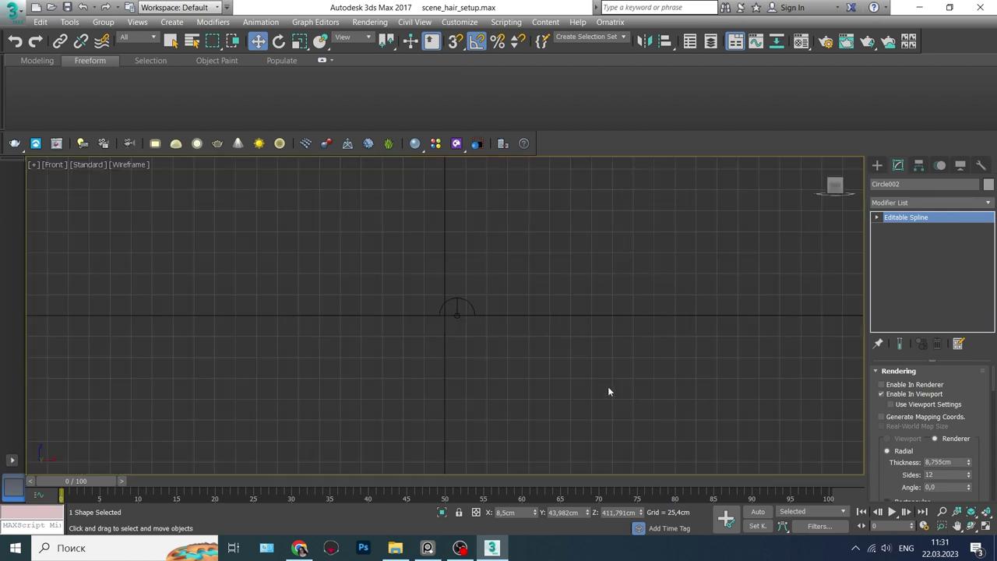
pyautogui.press('p')
pyautogui.scroll(-3, 444, 315)
pyautogui.rightClick(903, 217)
pyautogui.click(927, 311)
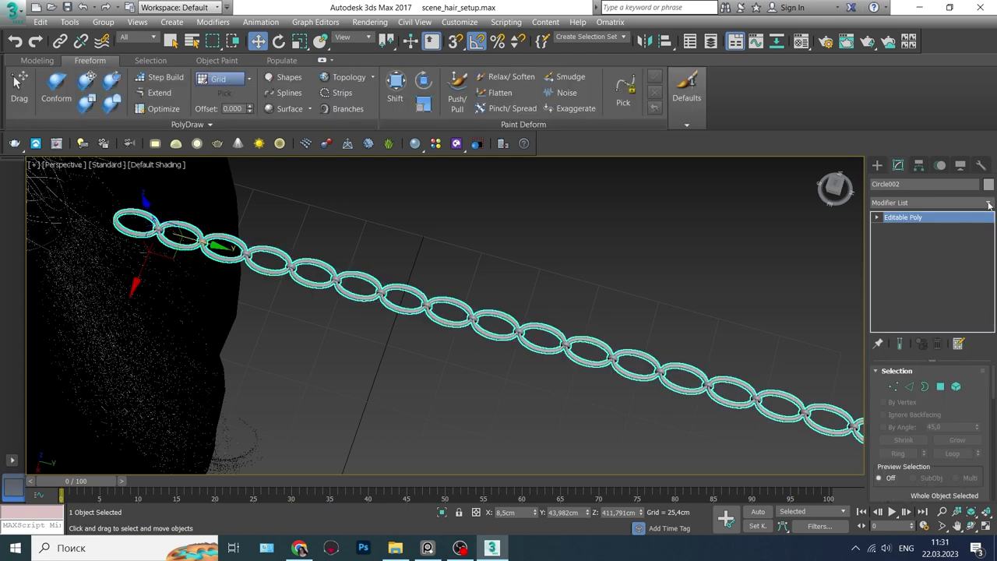
# Add a Path Deform Binding to the chain with the headband line as its path.
pyautogui.click(989, 204)
pyautogui.click(911, 334)
pyautogui.click(929, 407)
pyautogui.click(355, 364)
pyautogui.scroll(-3, 390, 360)
pyautogui.scroll(-3, 428, 360)
pyautogui.scroll(-3, 459, 360)
pyautogui.scroll(-3, 481, 361)
pyautogui.scroll(2, 537, 319)
pyautogui.scroll(3, 594, 273)
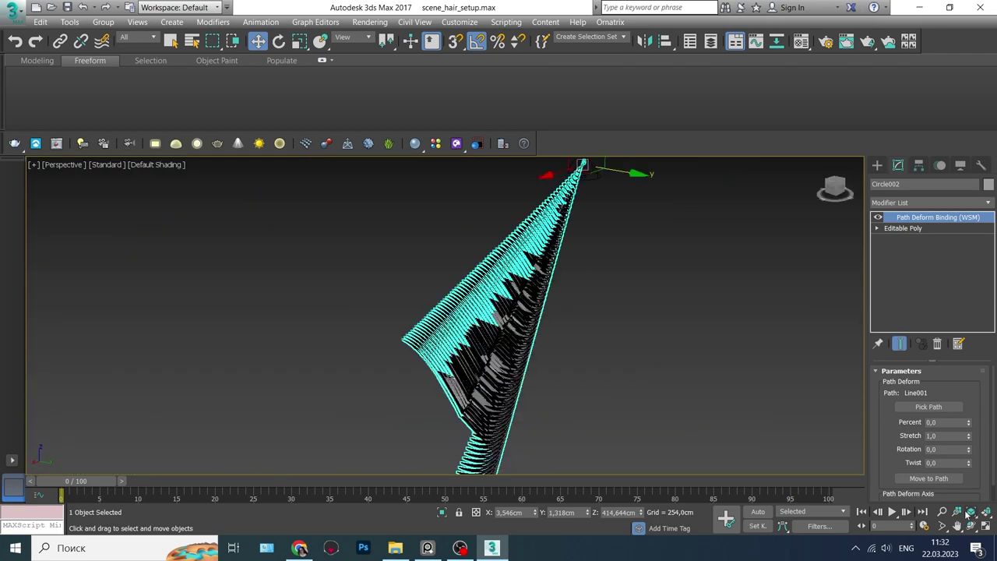
pyautogui.scroll(3, 520, 299)
pyautogui.scroll(3, 484, 304)
pyautogui.scroll(-1, 484, 303)
# Set Percent to 100, Stretch to 0.25, then Percent to 1.0 to form the looped chain.
pyautogui.moveTo(971, 423); pyautogui.dragTo(659, 391)
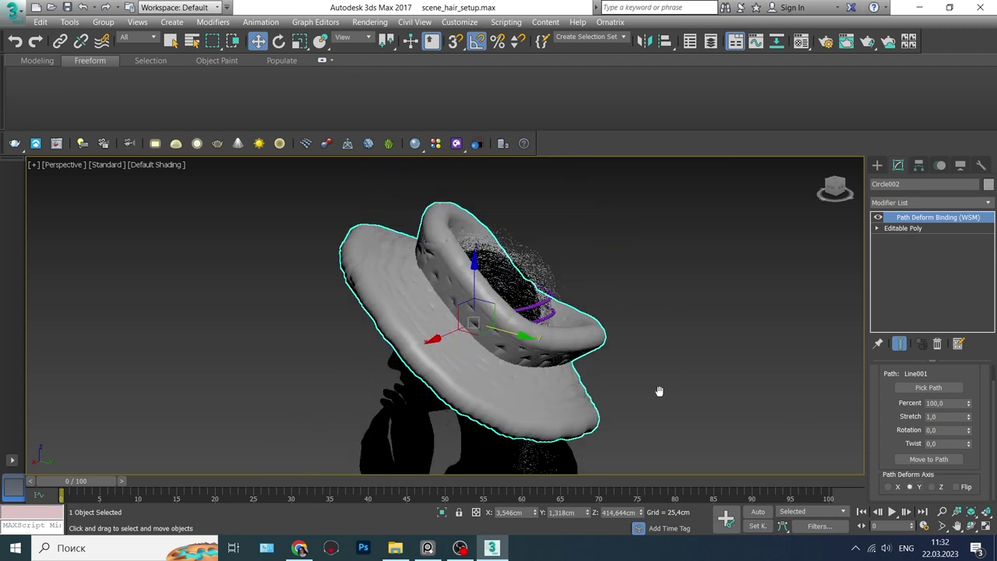
pyautogui.click(897, 487)
pyautogui.moveTo(970, 437); pyautogui.dragTo(971, 425)
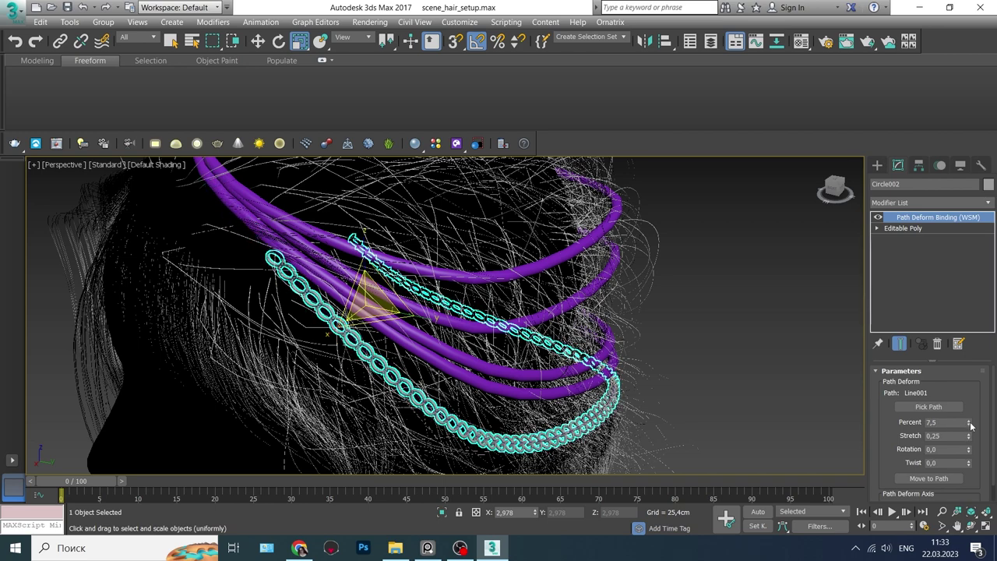
pyautogui.write('1')
pyautogui.press('Return')
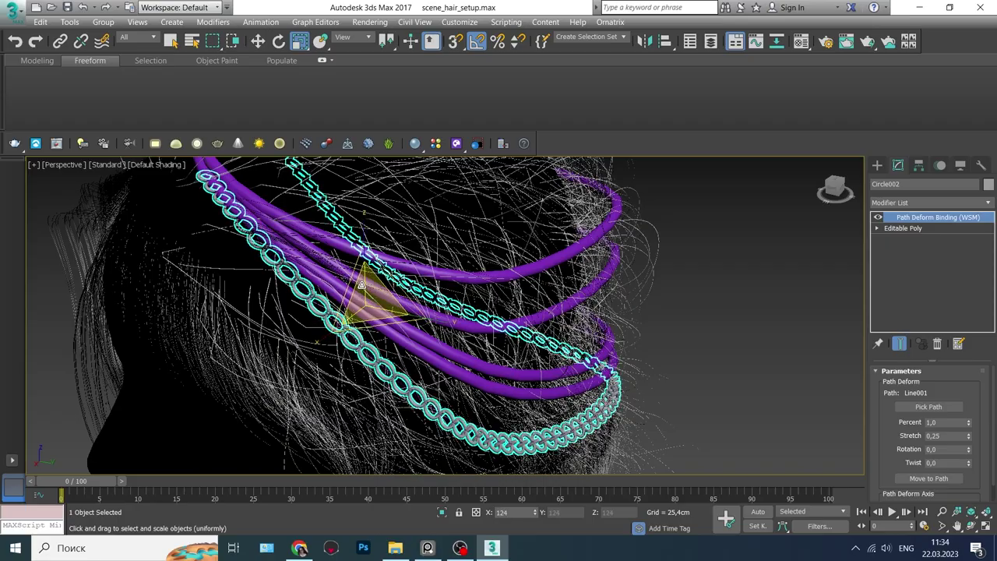
pyautogui.keyDown('alt'); pyautogui.moveTo(545, 389); pyautogui.dragTo(663, 427, button='middle'); pyautogui.keyUp('alt')
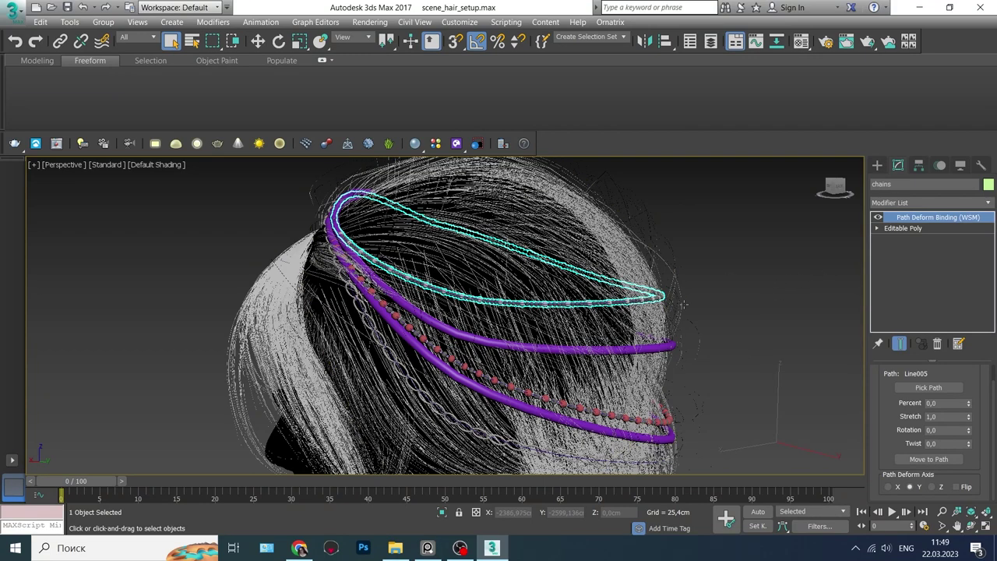
# Clone the chains object as 'line' and remove its Path Deform so it lies straight.
pyautogui.rightClick(648, 294)
pyautogui.click(690, 382)
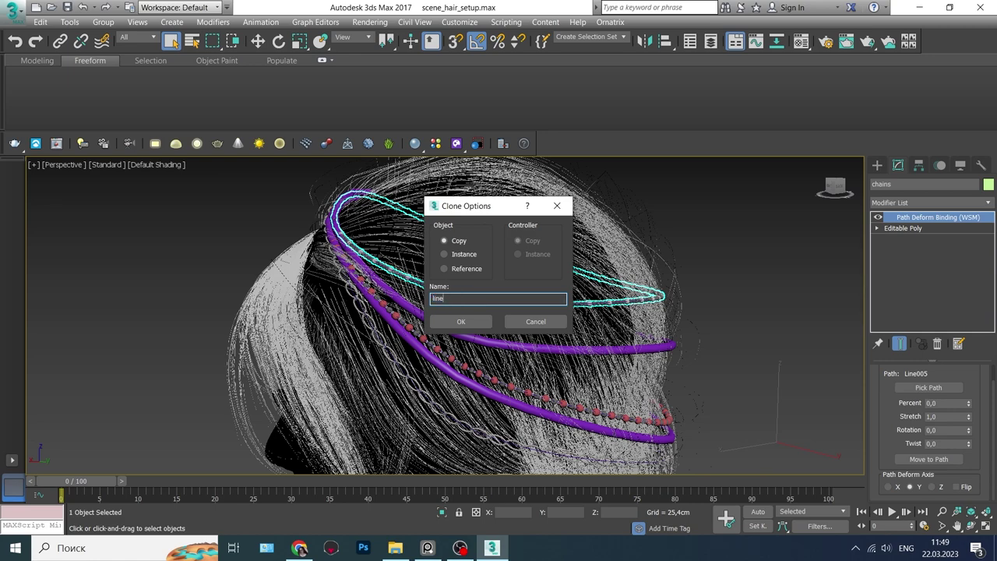
pyautogui.press('Return')
pyautogui.rightClick(935, 218)
pyautogui.click(904, 237)
# In polygon mode, copy four end spheres along the string to lengthen it.
pyautogui.press('4')
pyautogui.press('z')
pyautogui.scroll(-3, 576, 349)
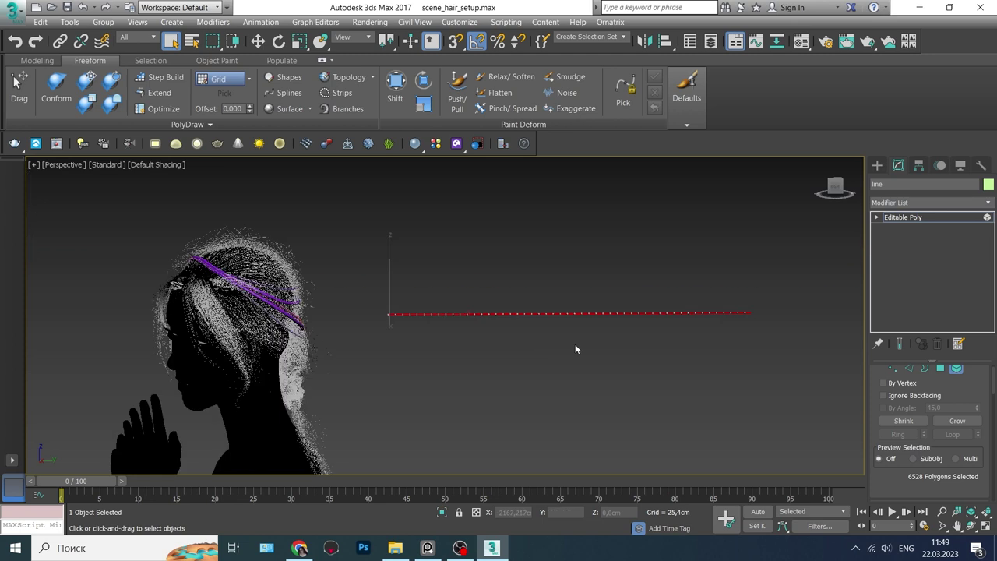
pyautogui.click(464, 343)
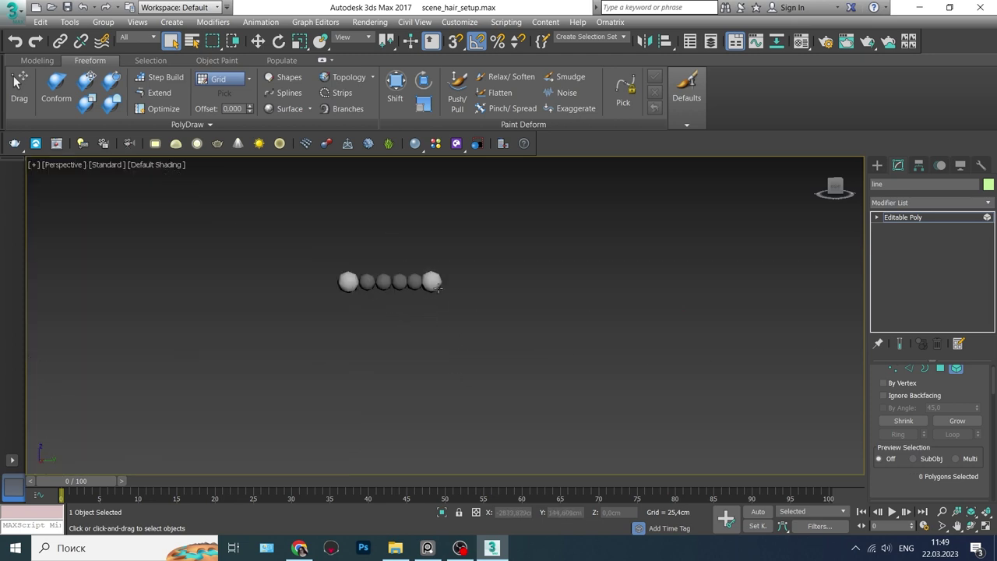
pyautogui.moveTo(437, 287); pyautogui.dragTo(472, 380, button='middle')
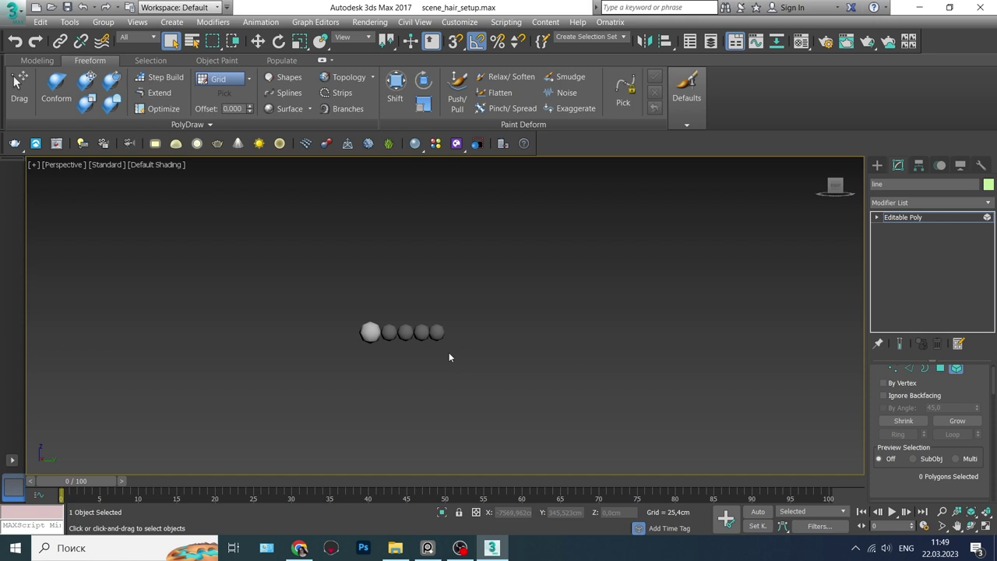
pyautogui.moveTo(397, 321); pyautogui.dragTo(428, 352)
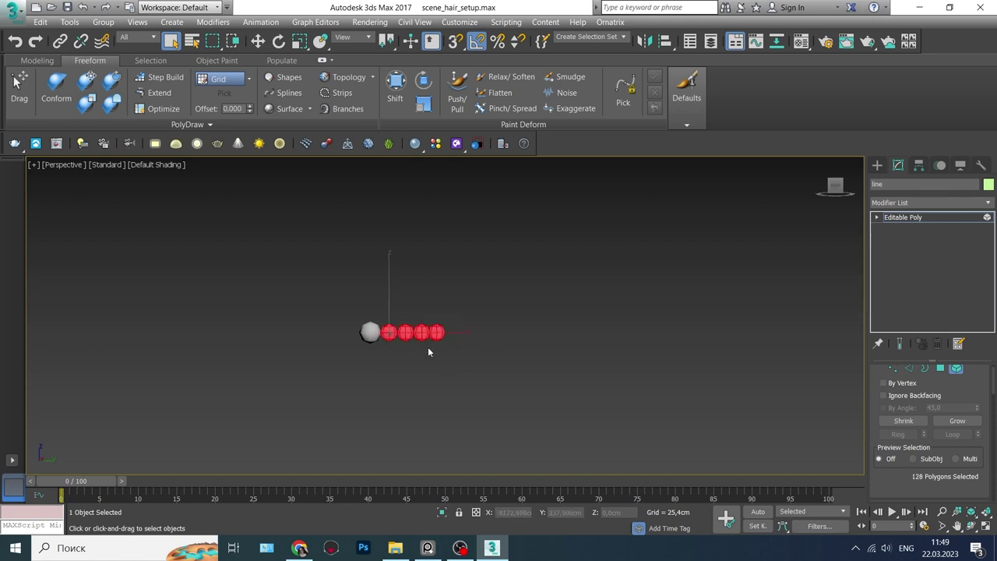
pyautogui.moveTo(500, 332); pyautogui.dragTo(542, 334)
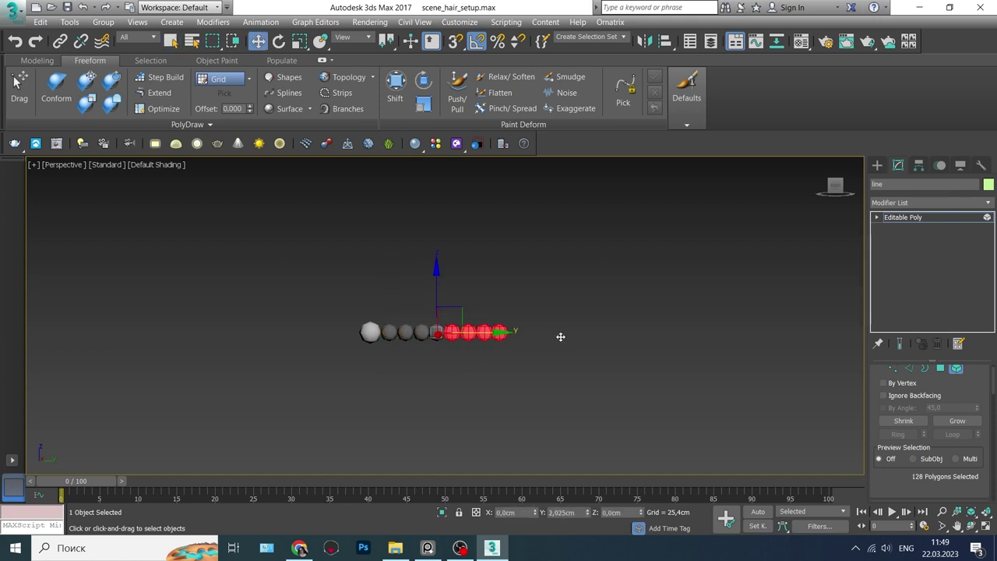
pyautogui.click(504, 296)
pyautogui.click(370, 332)
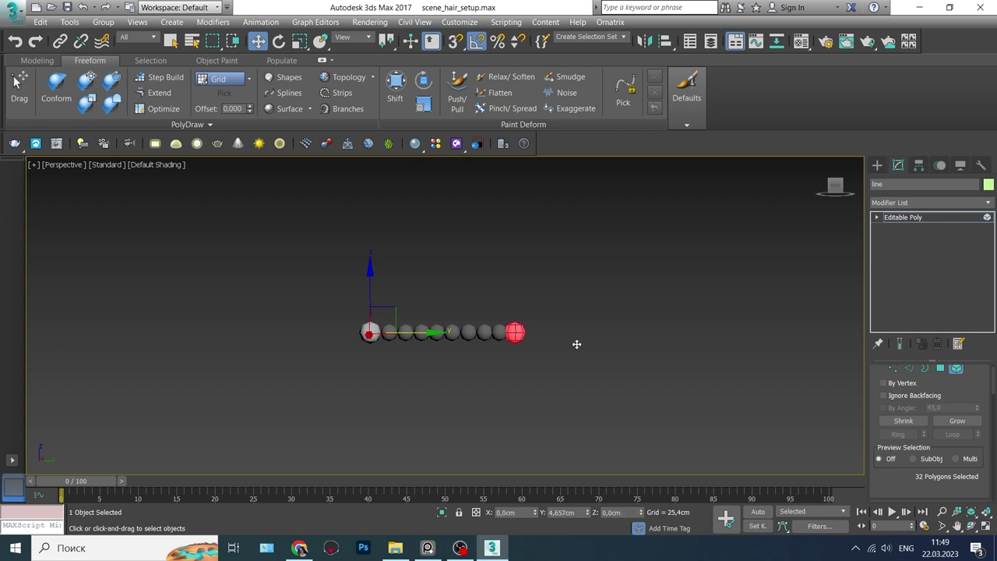
pyautogui.click(544, 294)
pyautogui.press('5')
# Shift-drag the string to make 25 copies.
pyautogui.scroll(-3, 550, 377)
pyautogui.moveTo(507, 378); pyautogui.dragTo(393, 395, button='middle')
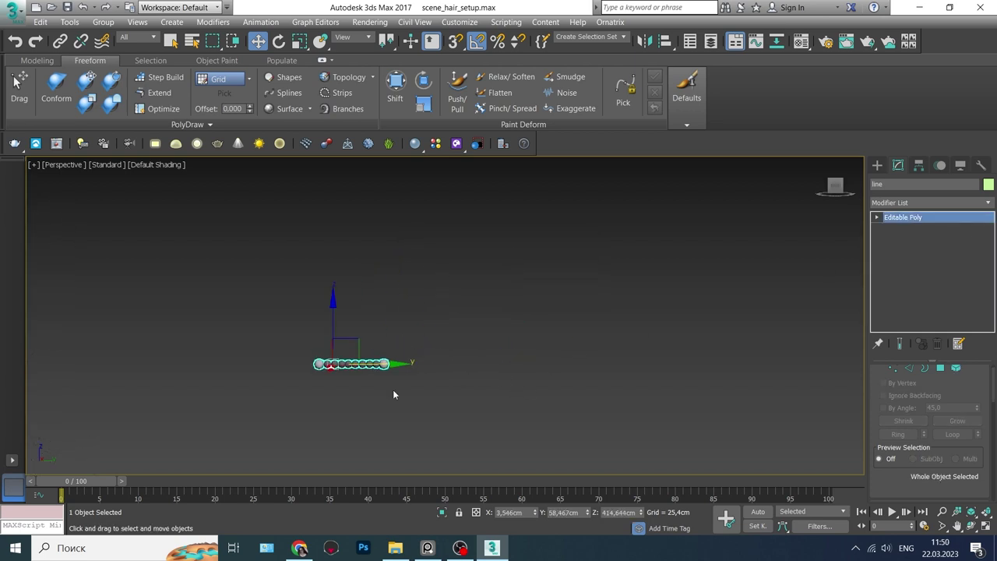
pyautogui.moveTo(394, 364)
pyautogui.keyDown('shift'); pyautogui.mouseDown()
pyautogui.moveTo(568, 371)
pyautogui.moveTo(549, 363)
pyautogui.mouseUp(); pyautogui.keyUp('shift')
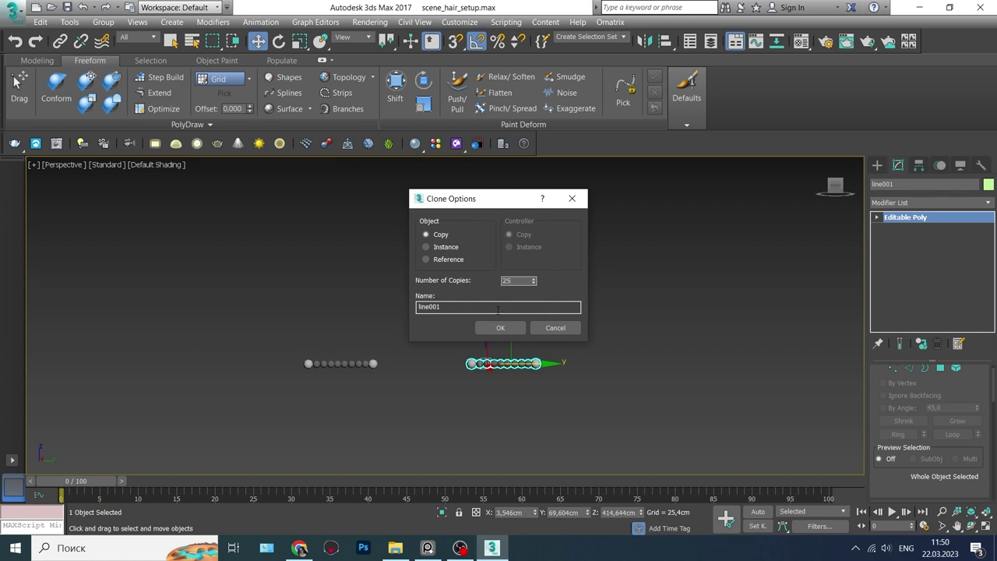
pyautogui.click(500, 327)
# Attach copies line012 to line025 to the original string with Attach List.
pyautogui.click(341, 363)
pyautogui.scroll(-2, 955, 464)
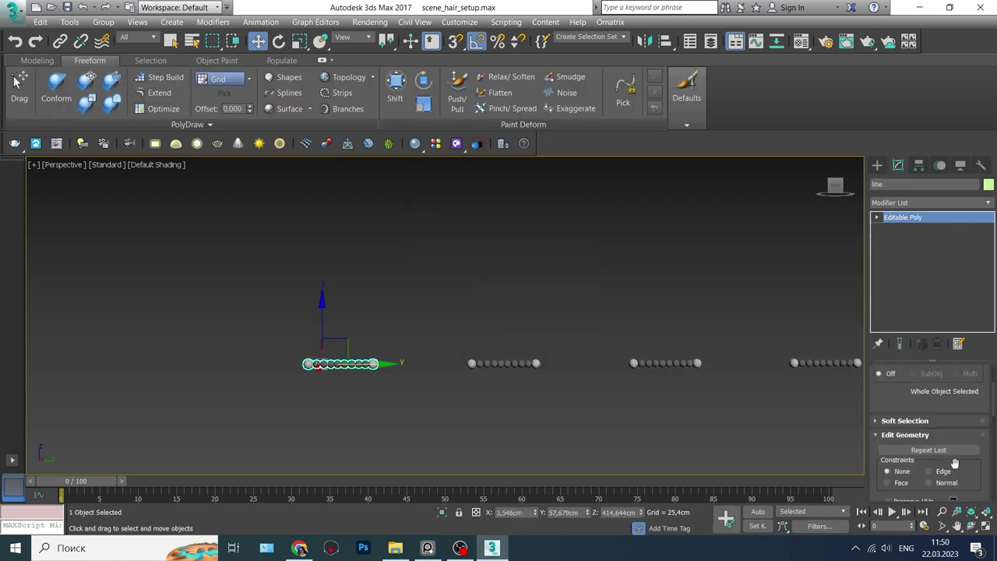
pyautogui.scroll(-2, 954, 463)
pyautogui.click(922, 447)
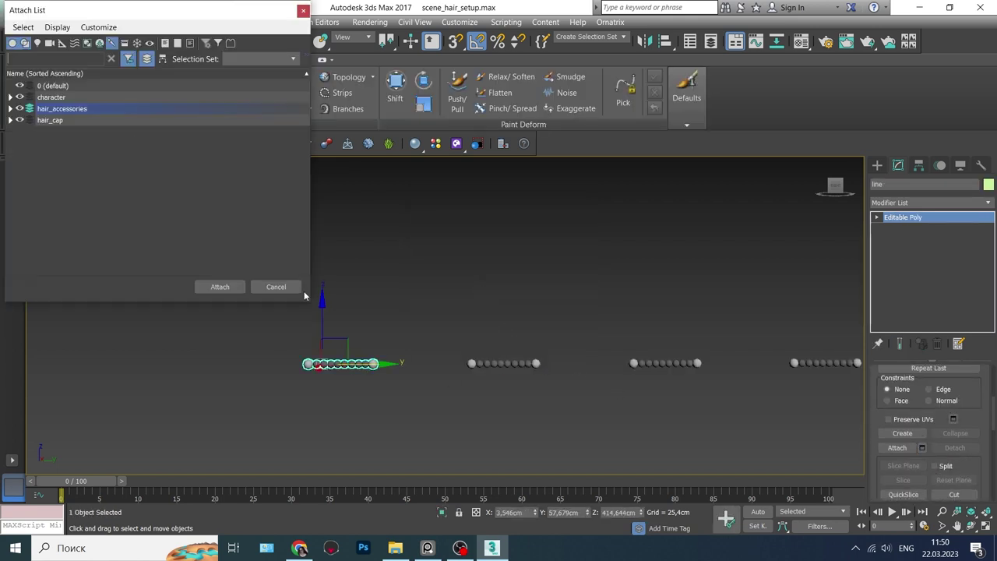
pyautogui.click(10, 108)
pyautogui.moveTo(93, 10); pyautogui.dragTo(222, 56)
pyautogui.scroll(-5, 281, 219)
pyautogui.keyDown('shift'); pyautogui.click(187, 281); pyautogui.keyUp('shift')
pyautogui.click(349, 334)
pyautogui.click(419, 256)
pyautogui.moveTo(419, 256)
pyautogui.mouseDown(button='middle')
pyautogui.moveTo(416, 387)
pyautogui.moveTo(467, 382)
pyautogui.mouseUp(button='middle')
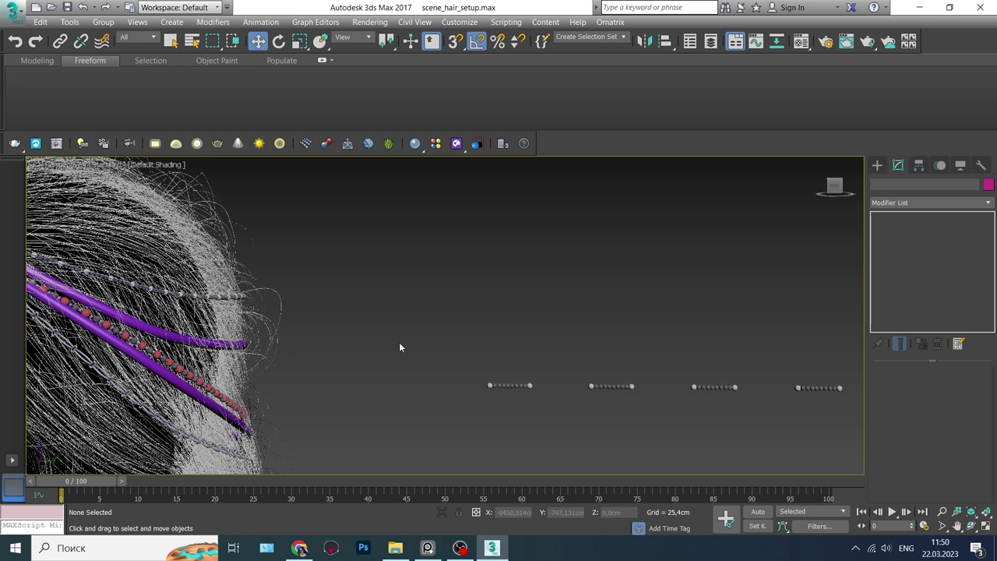
# Bind the pearl string to Line004 with Path Deform Binding and thin Line004 to 0,178 cm.
pyautogui.click(499, 386)
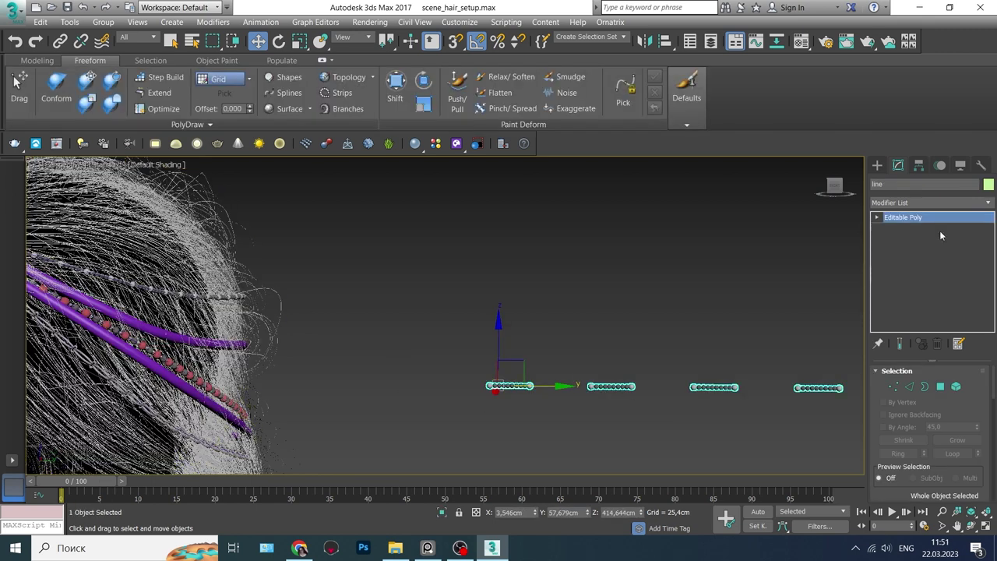
pyautogui.click(931, 202)
pyautogui.moveTo(991, 222); pyautogui.dragTo(991, 266)
pyautogui.scroll(1, 991, 266)
pyautogui.click(911, 236)
pyautogui.click(929, 406)
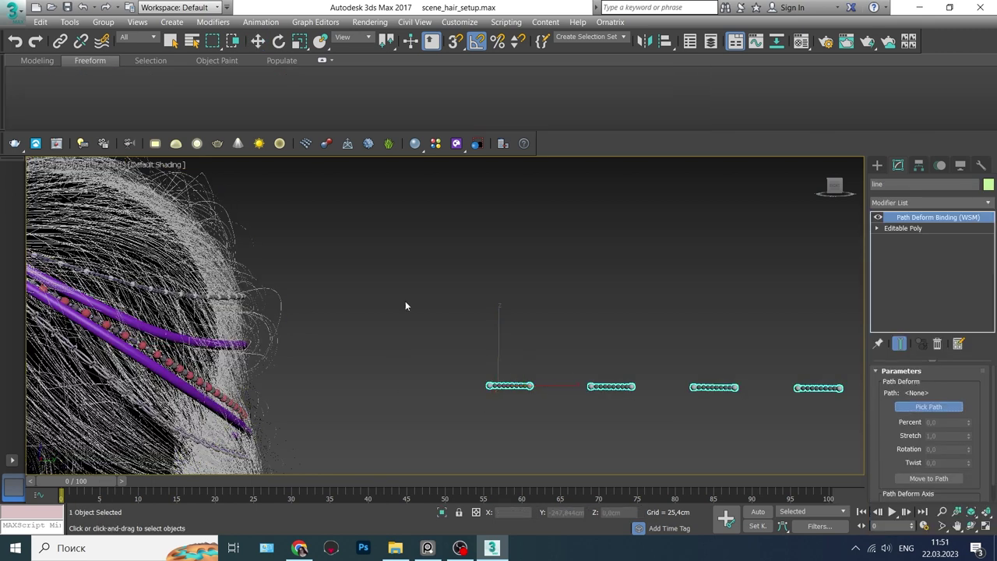
pyautogui.click(234, 344)
pyautogui.scroll(-1, 951, 459)
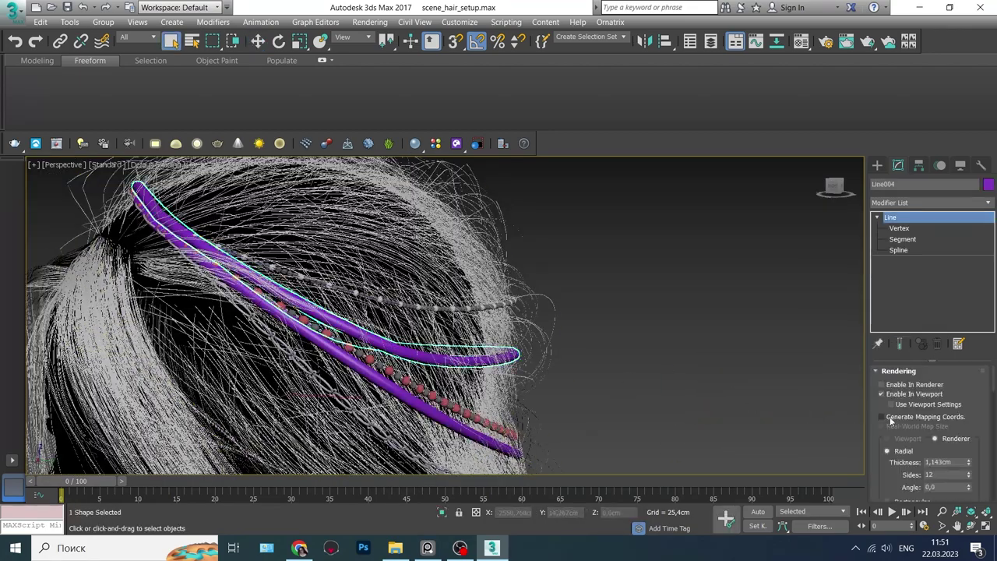
pyautogui.moveTo(968, 462); pyautogui.dragTo(968, 498)
pyautogui.scroll(3, 687, 381)
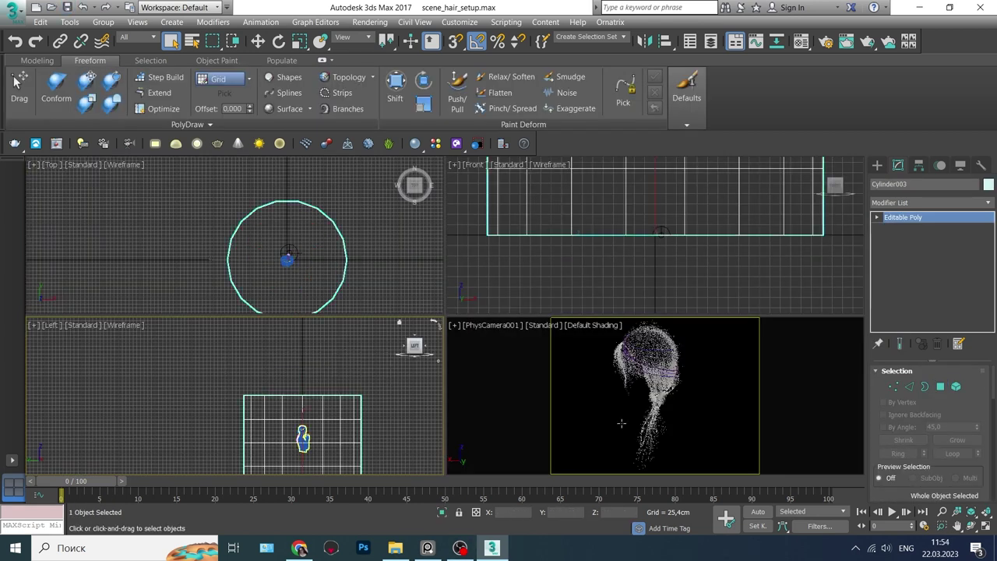
# Shell Cylinder003 with a 2,565 cm outer amount, then select CC_Base_Body and open the Material Editor.
pyautogui.click(931, 202)
pyautogui.click(932, 423)
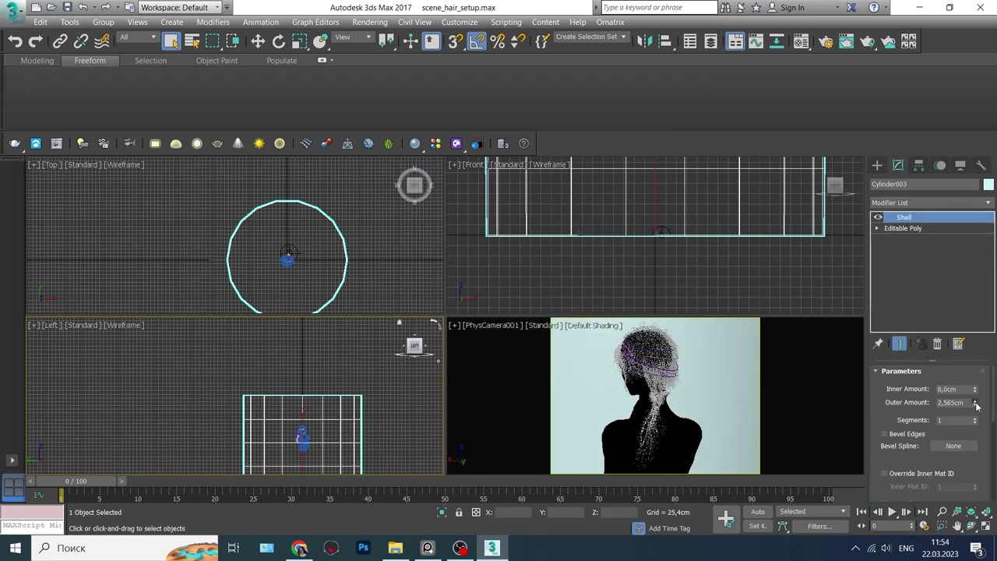
pyautogui.click(662, 421)
pyautogui.press('m')
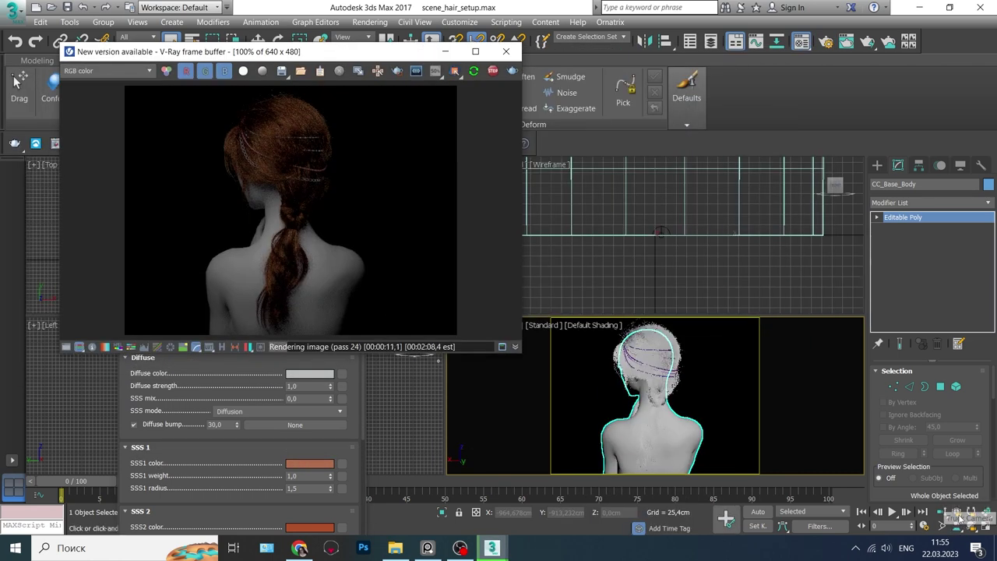
pyautogui.click(957, 512)
pyautogui.moveTo(668, 428); pyautogui.dragTo(653, 426)
# Add a smoothing subdivision modifier to the body and set the skin's SSS mix to 1,0.
pyautogui.click(941, 527)
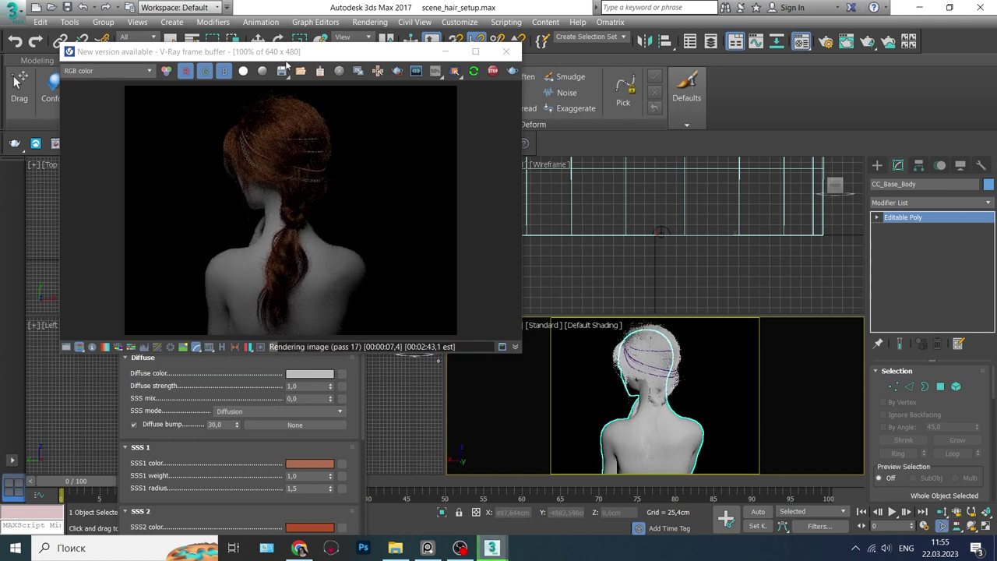
pyautogui.moveTo(287, 65); pyautogui.dragTo(376, 87)
pyautogui.click(988, 203)
pyautogui.scroll(3, 986, 285)
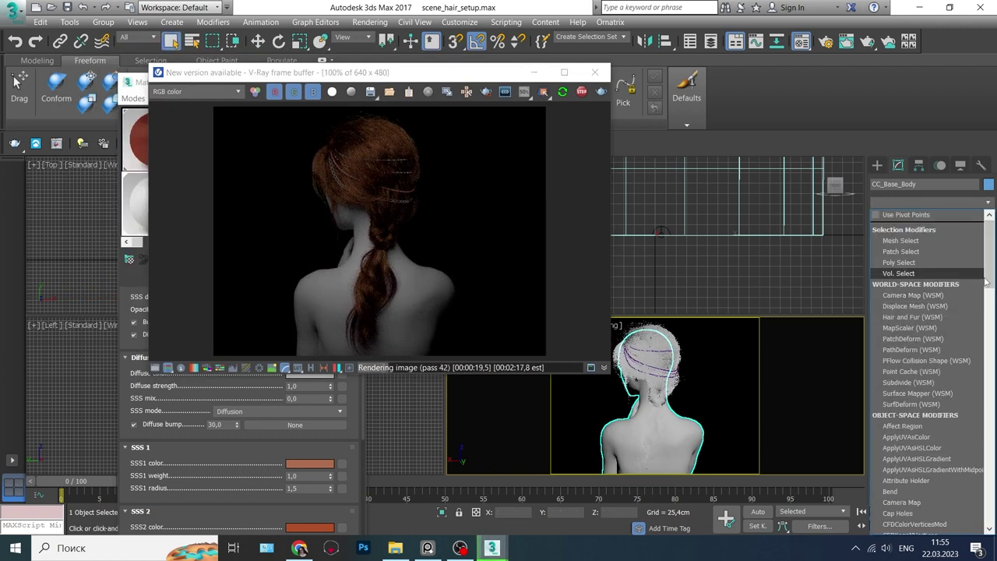
pyautogui.click(915, 351)
pyautogui.moveTo(305, 72); pyautogui.dragTo(573, 74)
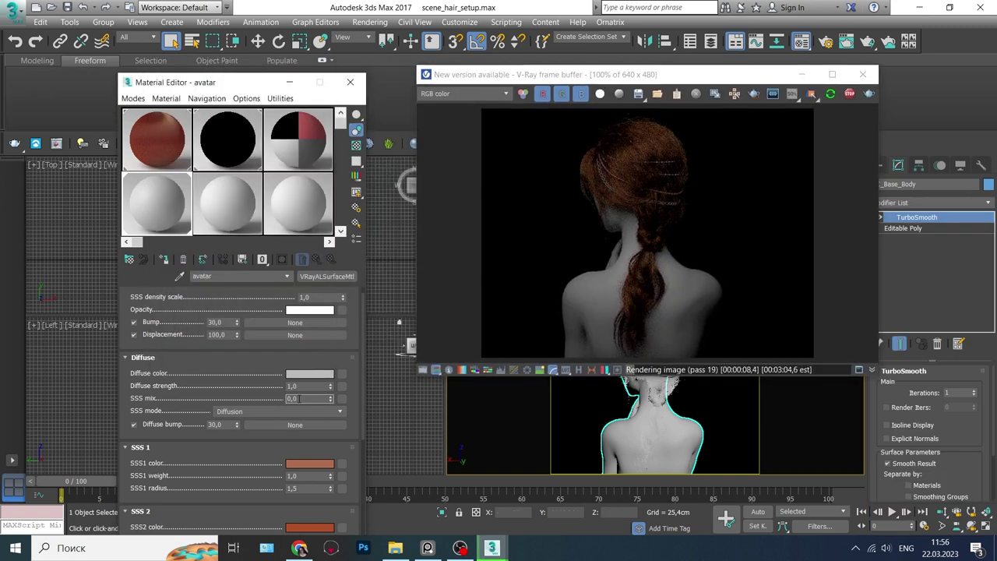
pyautogui.write('1')
pyautogui.press('Return')
# Warm the diffuse colour to beige, shift SSS1 to olive-yellow and deepen the SSS2 red.
pyautogui.scroll(-1, 263, 431)
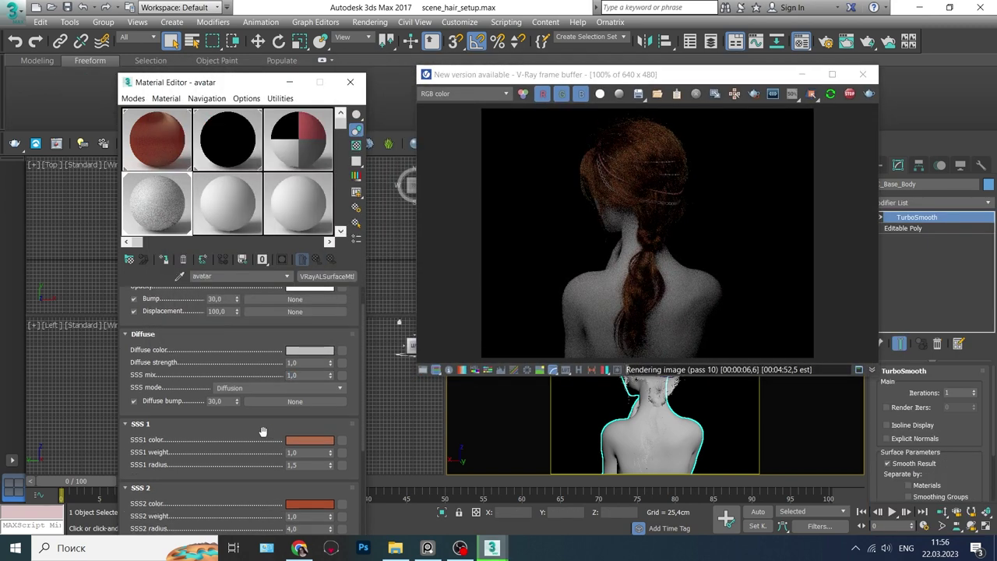
pyautogui.click(306, 357)
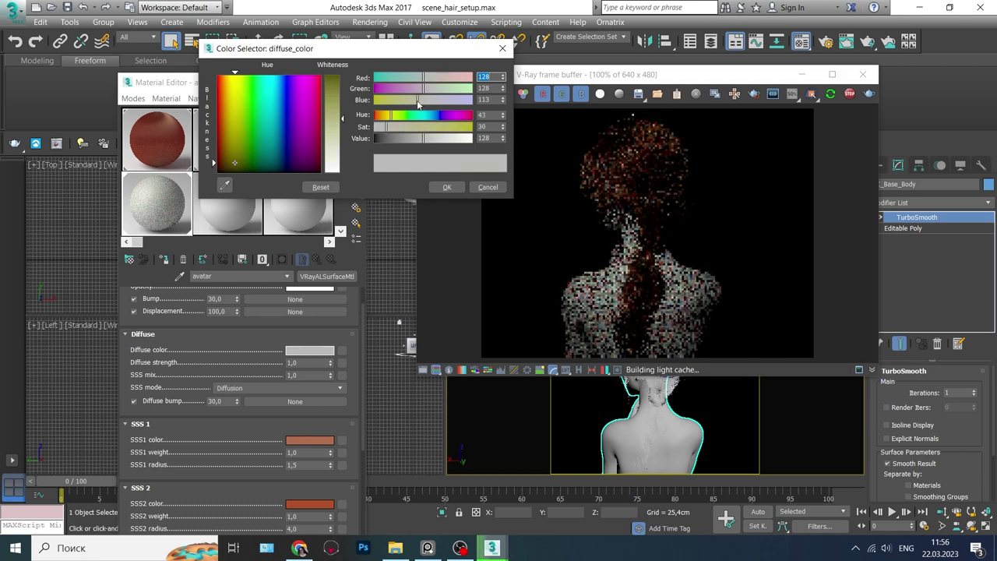
pyautogui.moveTo(405, 78); pyautogui.dragTo(438, 82)
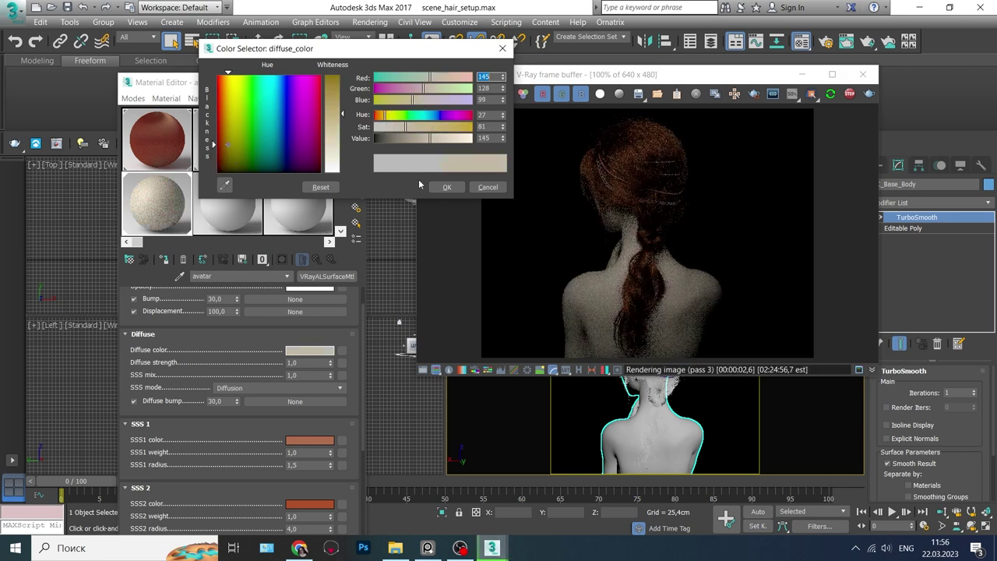
pyautogui.click(447, 187)
pyautogui.click(309, 440)
pyautogui.moveTo(413, 126); pyautogui.dragTo(468, 126)
pyautogui.click(446, 187)
pyautogui.click(309, 503)
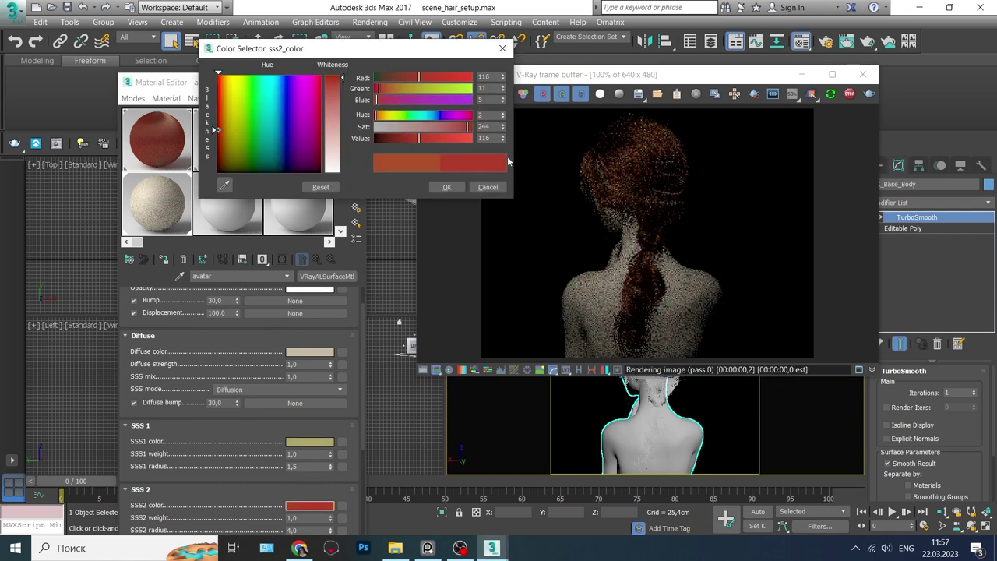
pyautogui.click(503, 96)
pyautogui.click(502, 96)
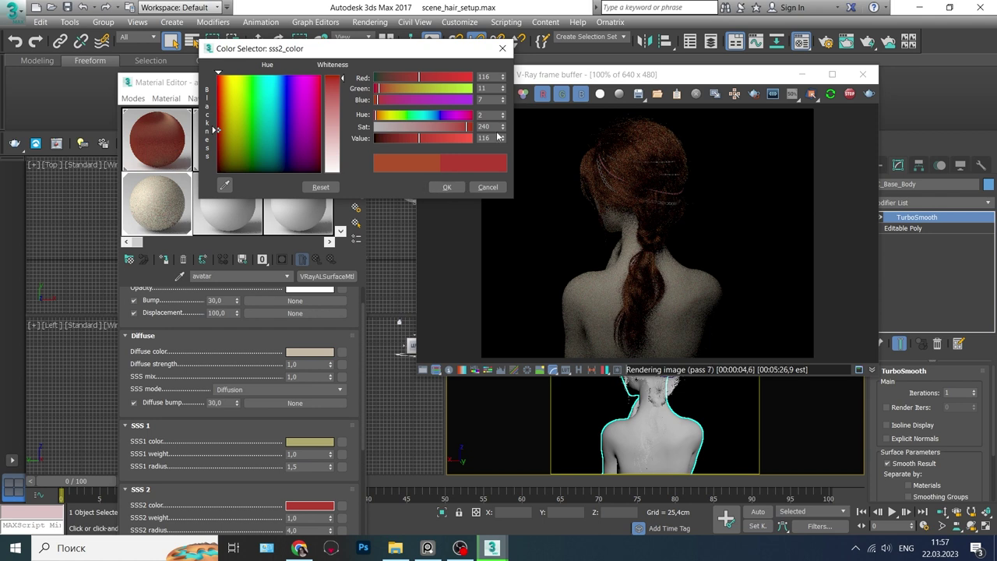
pyautogui.click(447, 187)
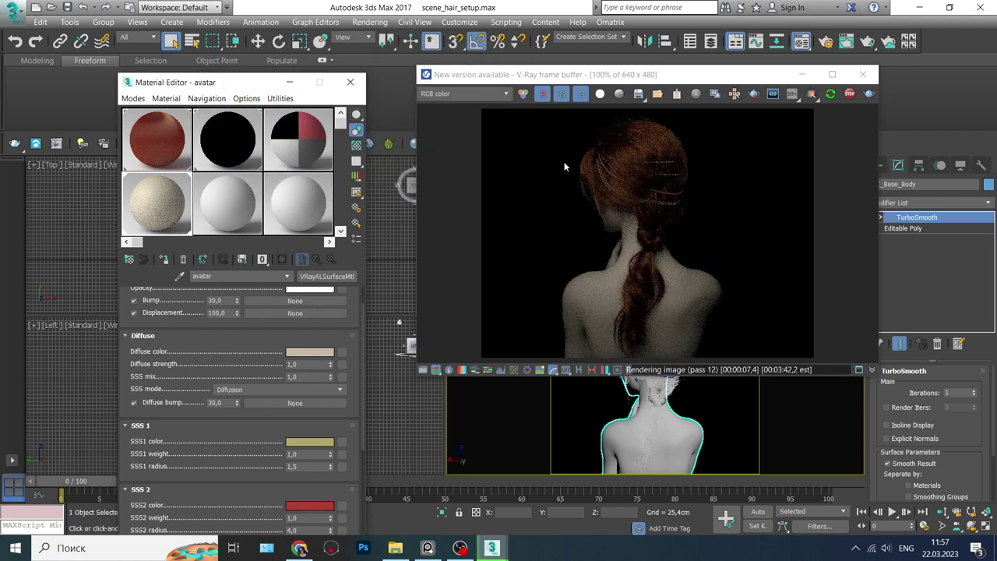
# Set the Reflection 1 roughness to 0,4.
pyautogui.scroll(-5, 323, 478)
pyautogui.write('0,4')
pyautogui.press('Return')
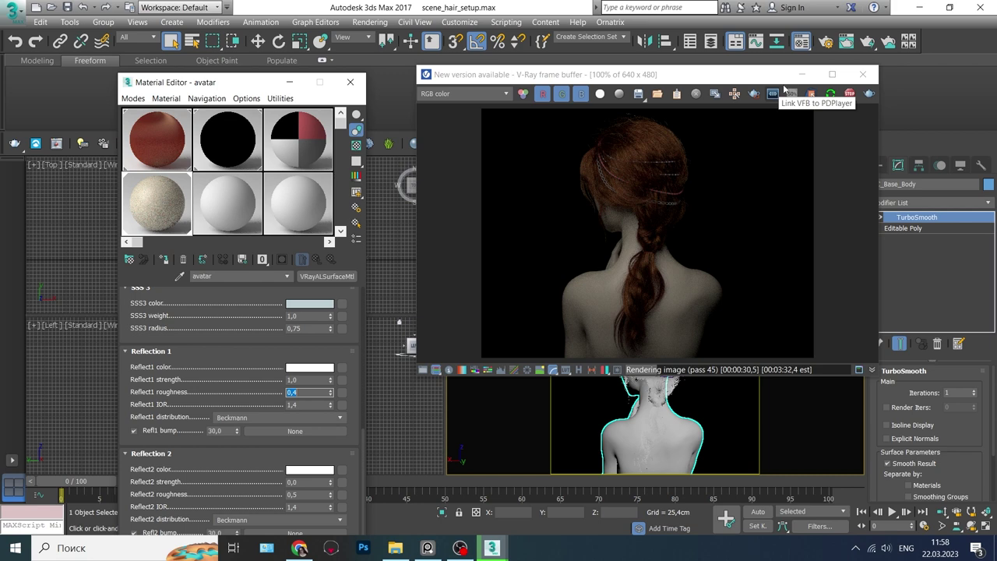
# Give accessories sub-material 03 a tan reflection, black diffuse and reflect glossiness 85.
pyautogui.click(308, 141)
pyautogui.click(262, 396)
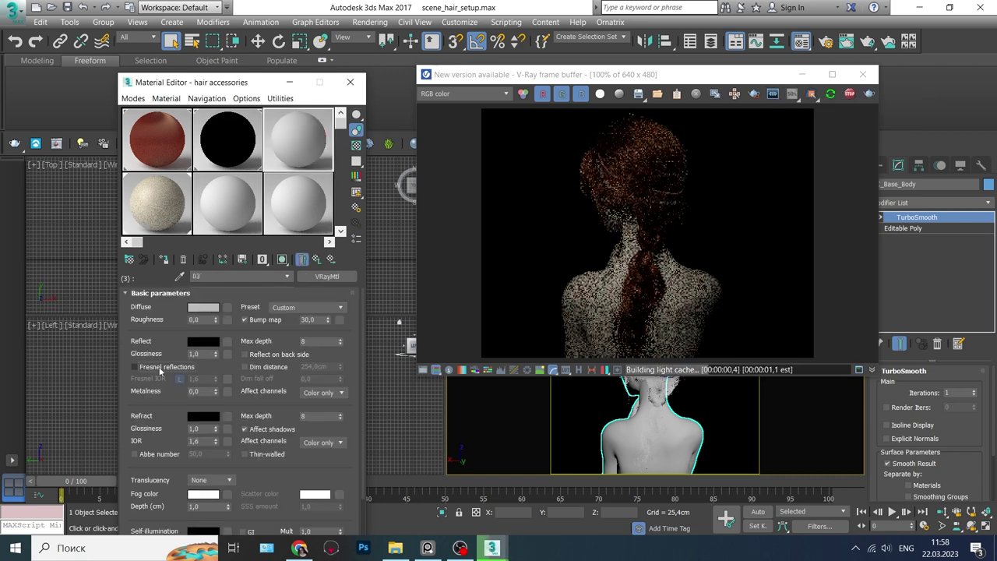
pyautogui.click(204, 342)
pyautogui.moveTo(375, 138); pyautogui.dragTo(426, 138)
pyautogui.moveTo(426, 100)
pyautogui.mouseDown()
pyautogui.moveTo(411, 101)
pyautogui.moveTo(440, 78)
pyautogui.mouseUp()
pyautogui.click(447, 187)
pyautogui.click(204, 307)
pyautogui.click(448, 187)
pyautogui.write('85')
pyautogui.press('Return')
# Make sub-material 02 glossy white: white reflect, glossiness 0,9, anisotropy rotation 59.
pyautogui.click(315, 258)
pyautogui.click(257, 381)
pyautogui.click(203, 307)
pyautogui.click(447, 187)
pyautogui.click(203, 342)
pyautogui.click(447, 187)
pyautogui.doubleClick(193, 353)
pyautogui.write('0,9')
pyautogui.press('Return')
pyautogui.scroll(-3, 281, 434)
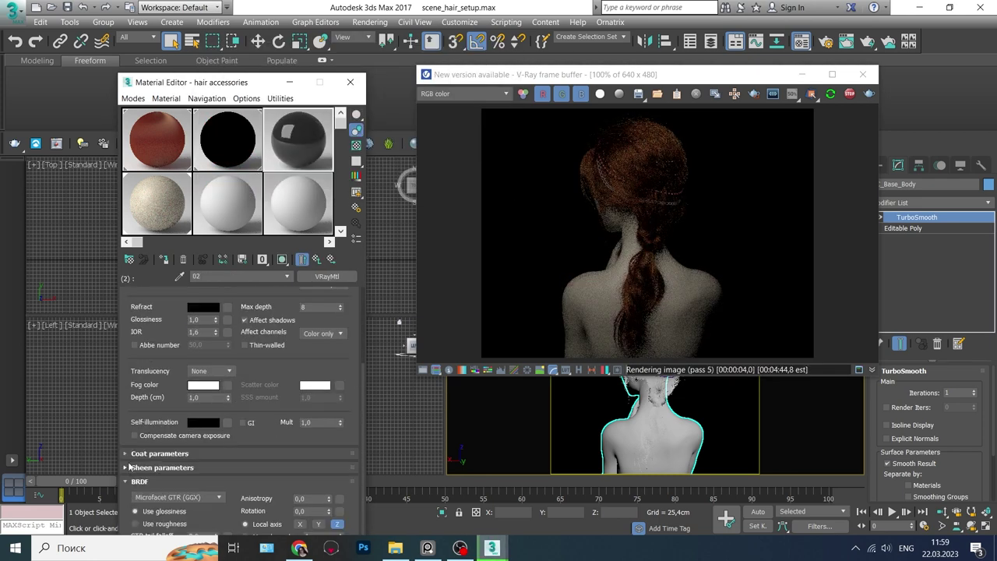
pyautogui.moveTo(328, 511); pyautogui.dragTo(330, 498)
pyautogui.scroll(2, 266, 411)
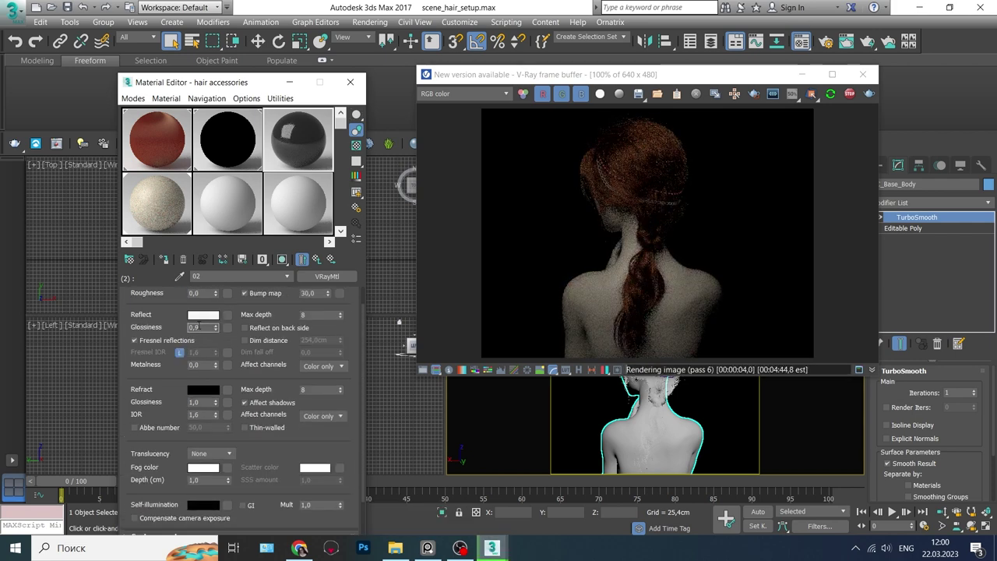
# Give sub-material 01 a near-white reflection and a greyish-beige pearl diffuse colour.
pyautogui.click(316, 259)
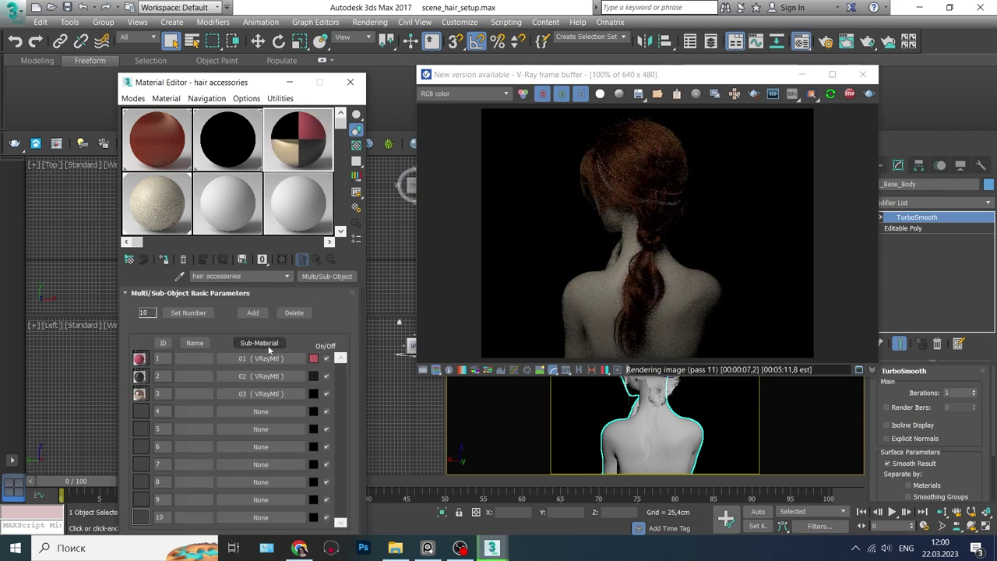
pyautogui.click(211, 330)
pyautogui.click(203, 307)
pyautogui.click(446, 187)
pyautogui.click(203, 340)
pyautogui.click(447, 187)
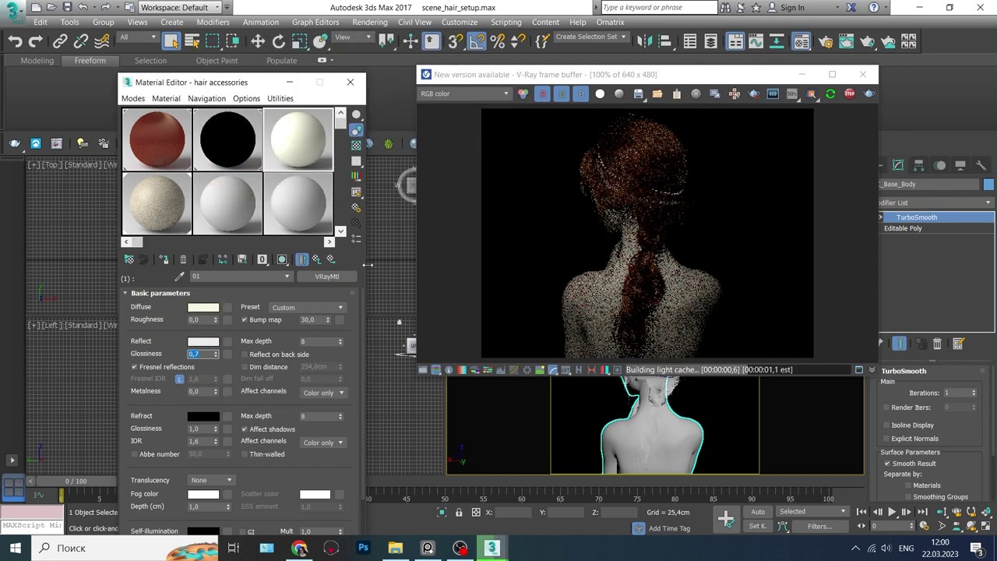
pyautogui.scroll(-2, 285, 325)
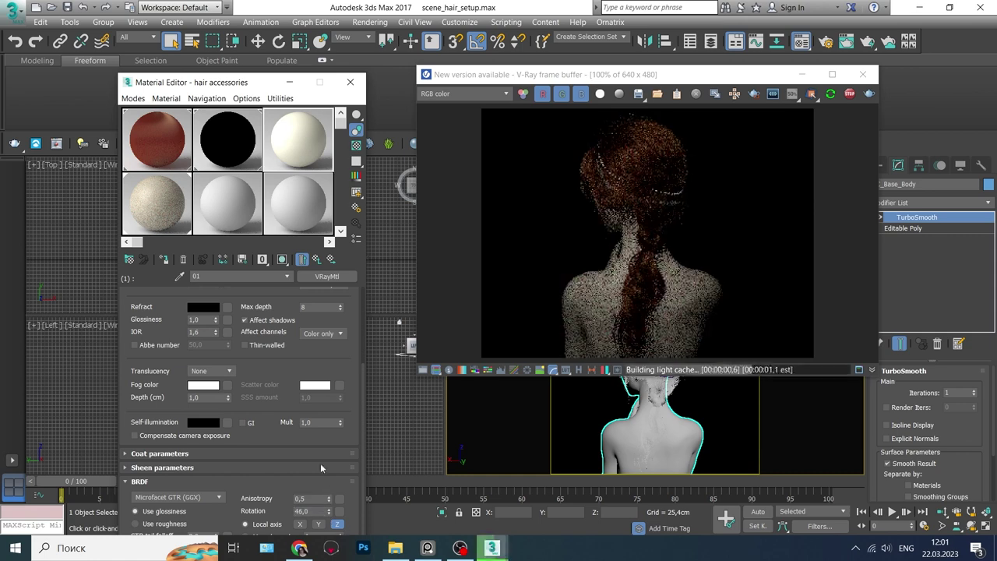
pyautogui.scroll(2, 296, 436)
pyautogui.click(203, 307)
pyautogui.moveTo(430, 139); pyautogui.dragTo(421, 139)
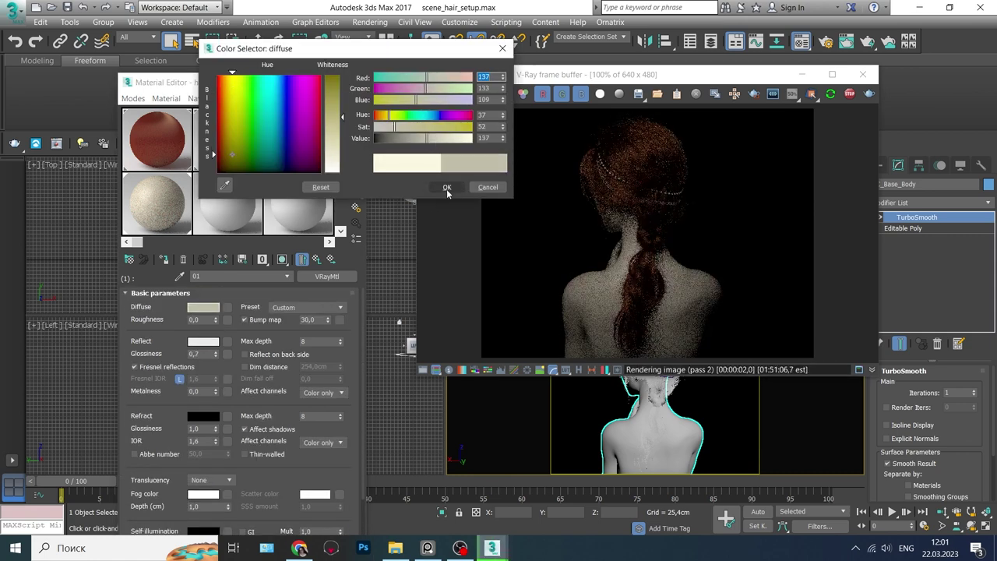
pyautogui.click(446, 187)
pyautogui.click(316, 259)
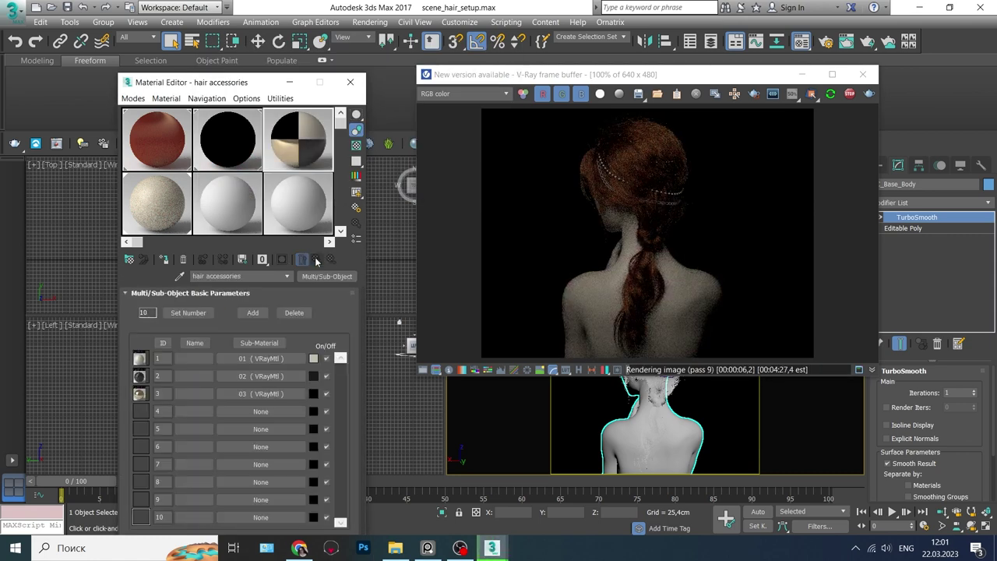
# Select the headband ring Circle002 and bead Sphere004, then close the render preview.
pyautogui.moveTo(545, 74); pyautogui.dragTo(444, 46)
pyautogui.click(646, 366)
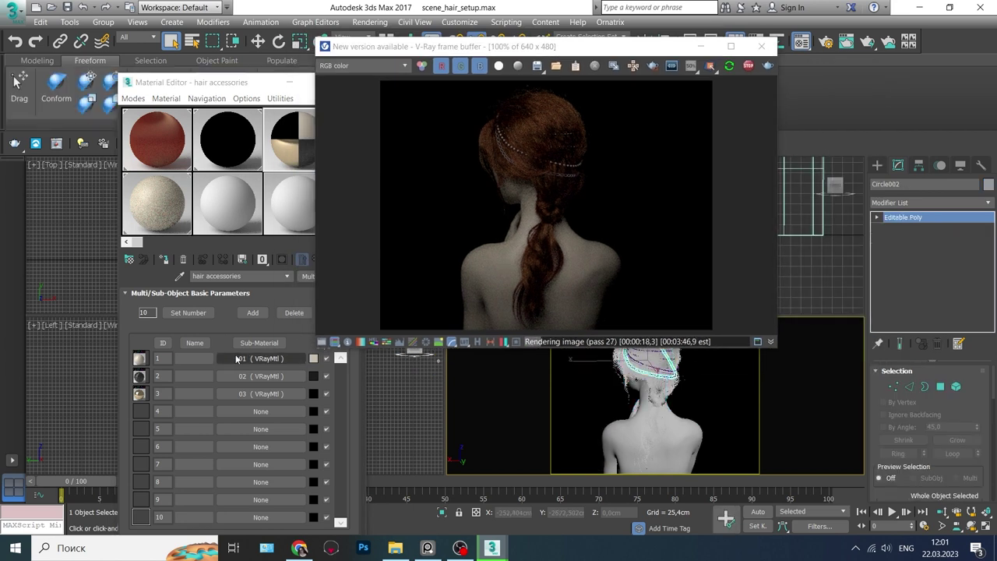
pyautogui.rightClick(621, 320)
pyautogui.click(667, 345)
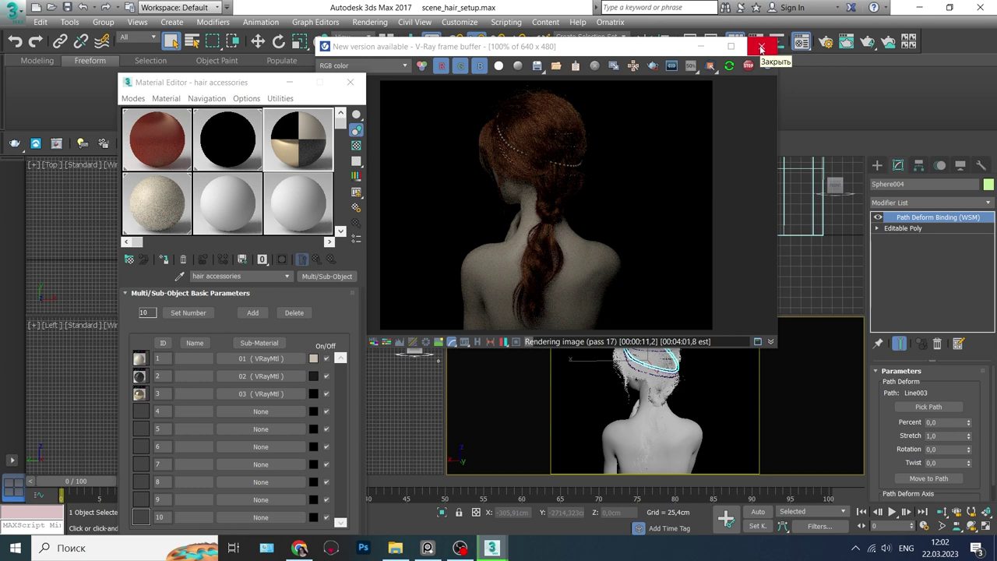
pyautogui.click(762, 48)
# Enable In Renderer on the headband spline Line002 so it renders as geometry.
pyautogui.click(647, 360)
pyautogui.scroll(3, 647, 366)
pyautogui.click(891, 386)
pyautogui.press('m')
pyautogui.scroll(-3, 667, 384)
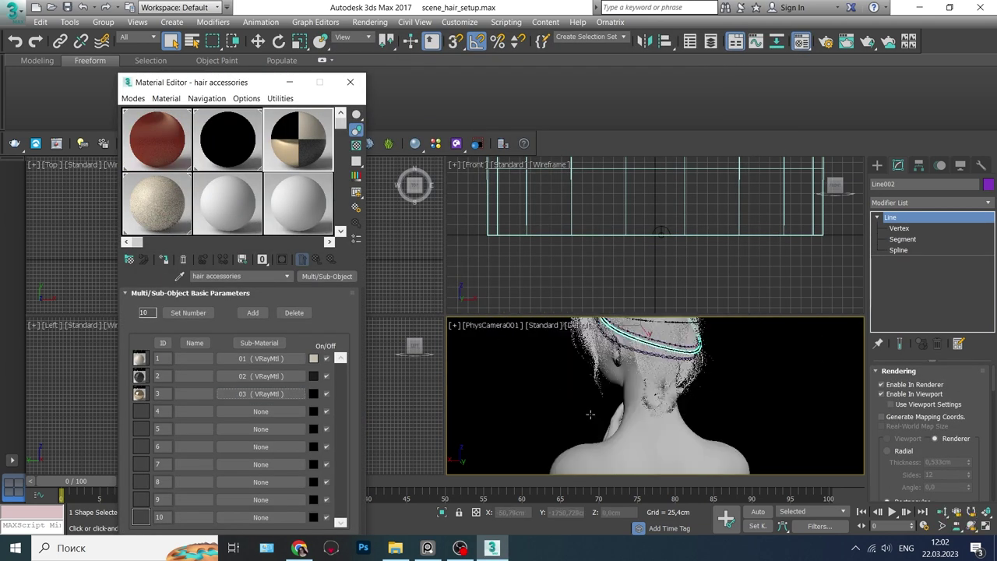
pyautogui.scroll(-2, 668, 383)
pyautogui.press('F10')
# Render the bust from PhysCamera002 and move the render windows aside.
pyautogui.click(257, 233)
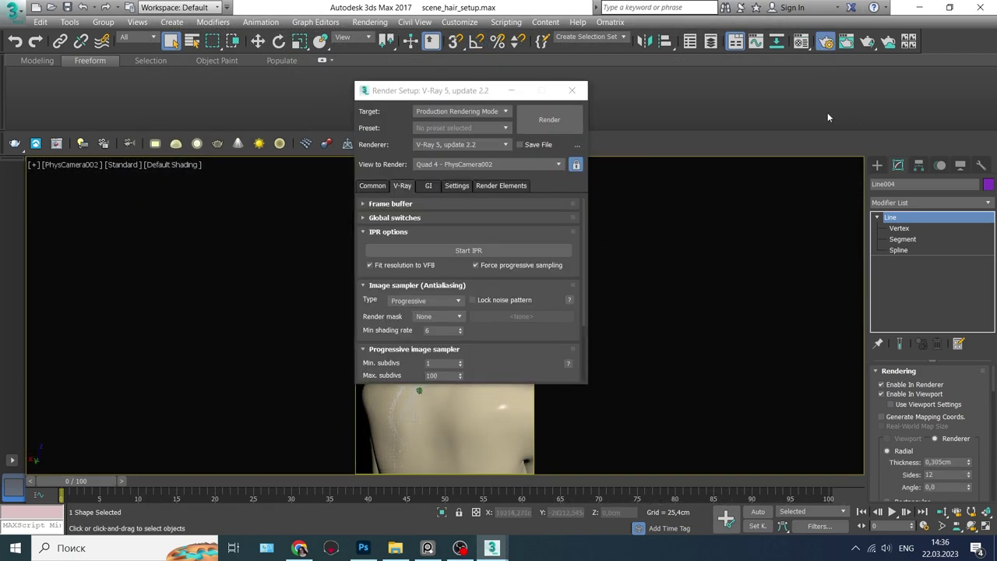
pyautogui.hotkey('shift', 'q')
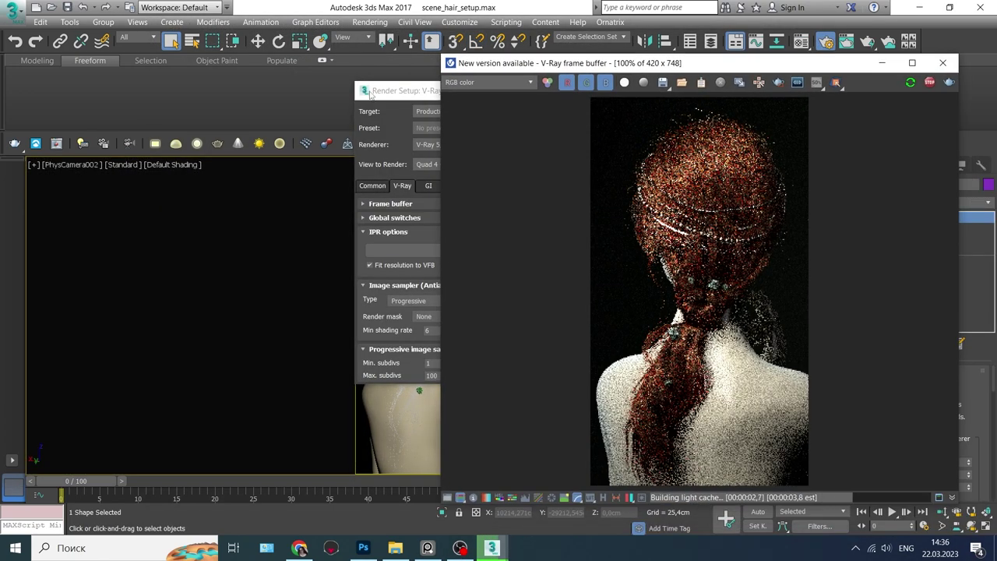
pyautogui.moveTo(387, 94); pyautogui.dragTo(83, 82)
pyautogui.click(268, 78)
pyautogui.moveTo(623, 62); pyautogui.dragTo(205, 43)
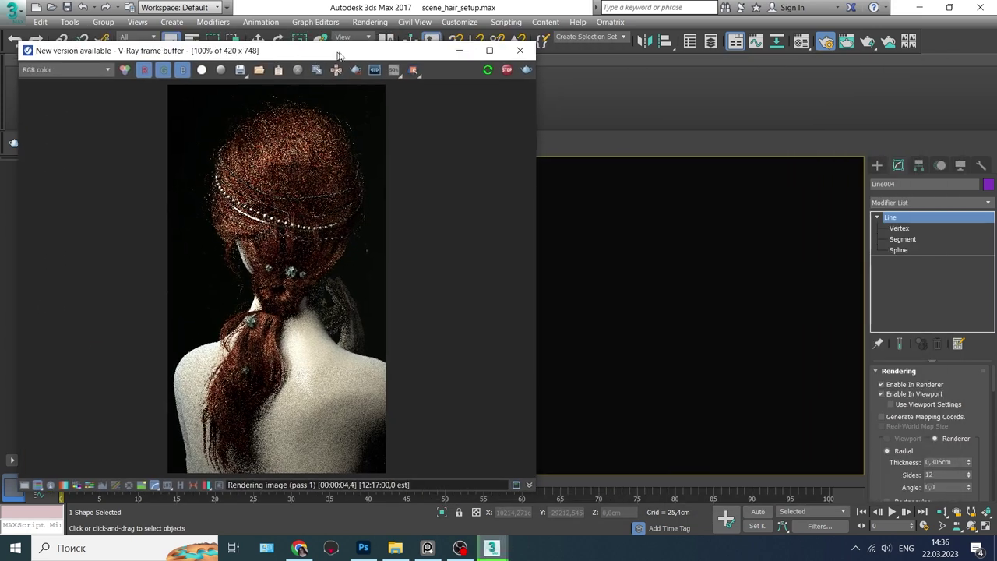
pyautogui.moveTo(539, 262); pyautogui.dragTo(314, 262)
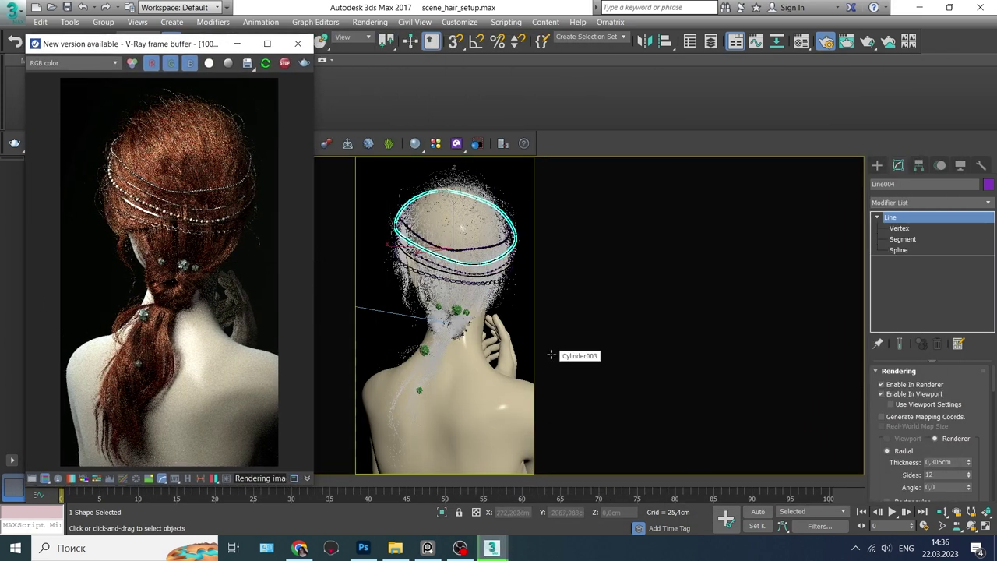
# Set Major_frizz_hair_cap_Hair001's Ox Render Settings global radius to 0,015cm.
pyautogui.click(712, 41)
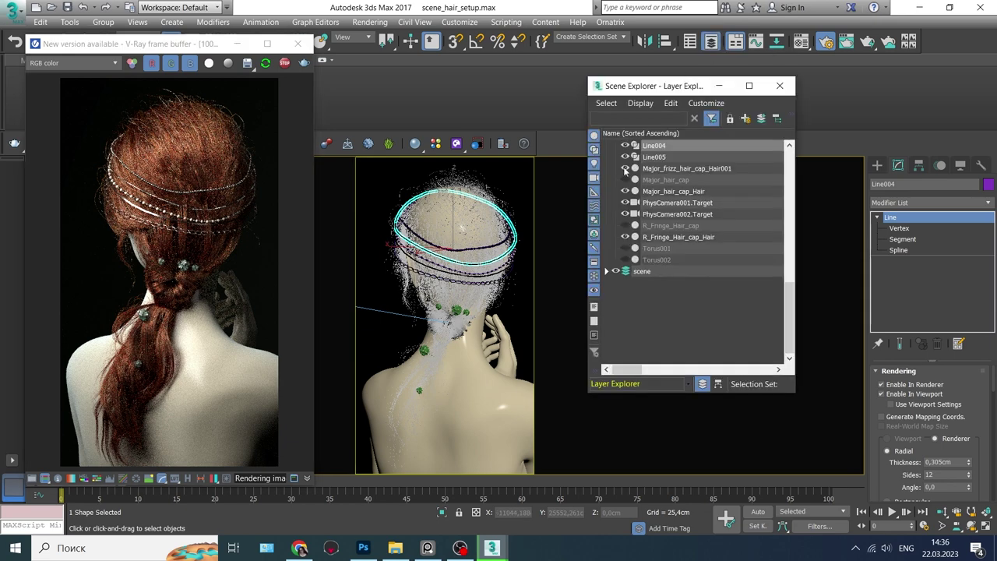
pyautogui.click(686, 168)
pyautogui.click(925, 228)
pyautogui.press('Return')
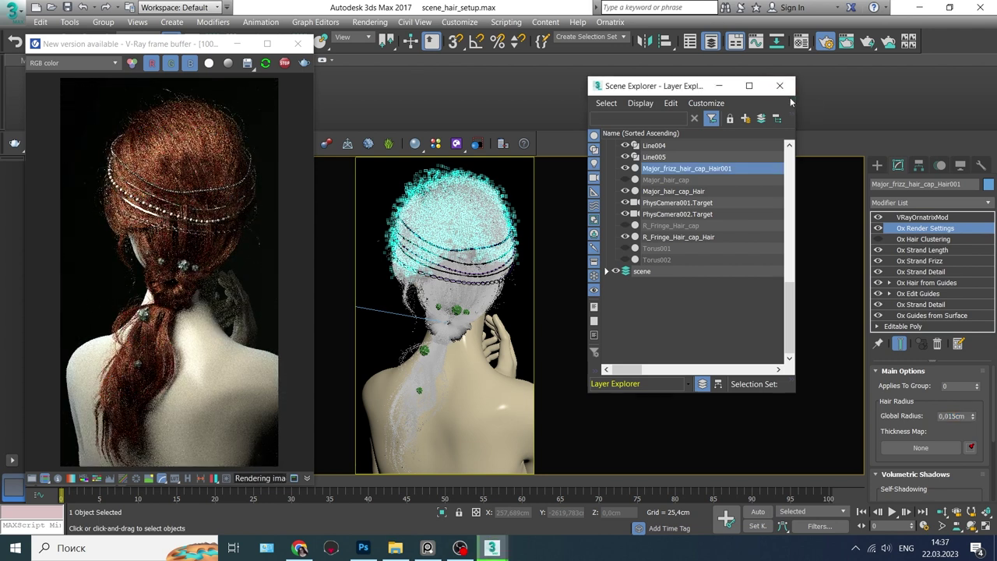
pyautogui.click(779, 85)
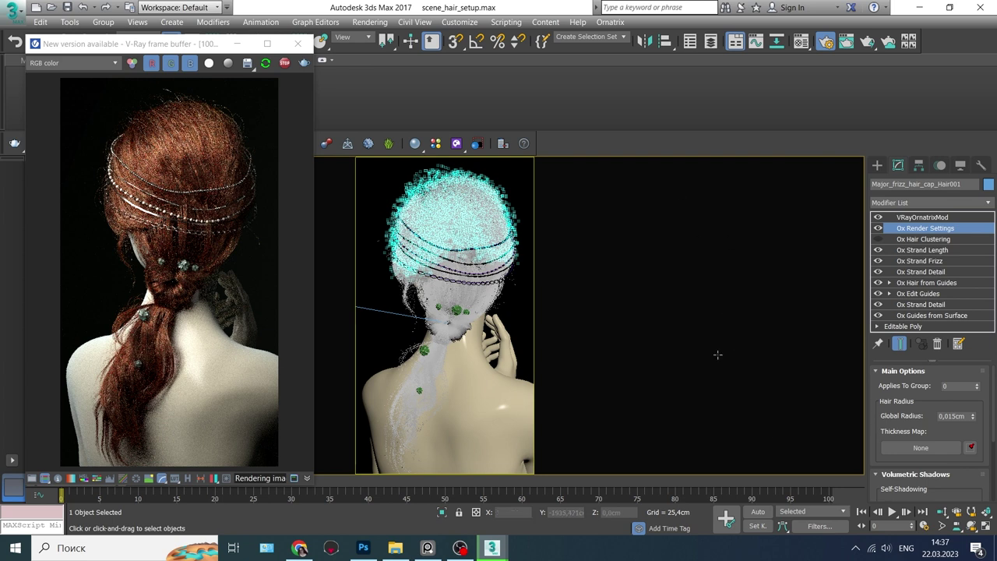
pyautogui.click(802, 41)
# Raise the saturation of sub-material 03's reflection colour for a richer gold.
pyautogui.click(679, 148)
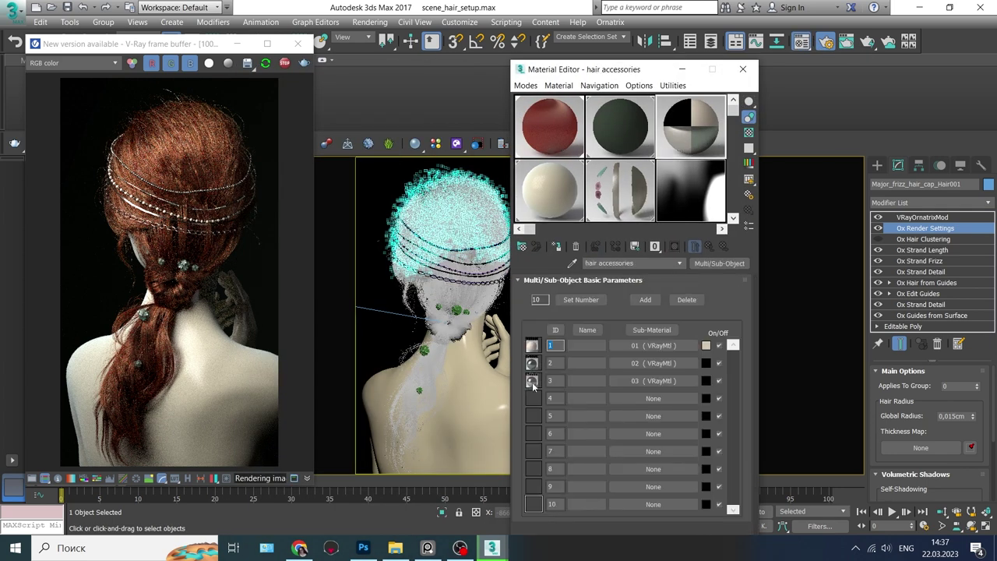
pyautogui.click(640, 380)
pyautogui.click(596, 328)
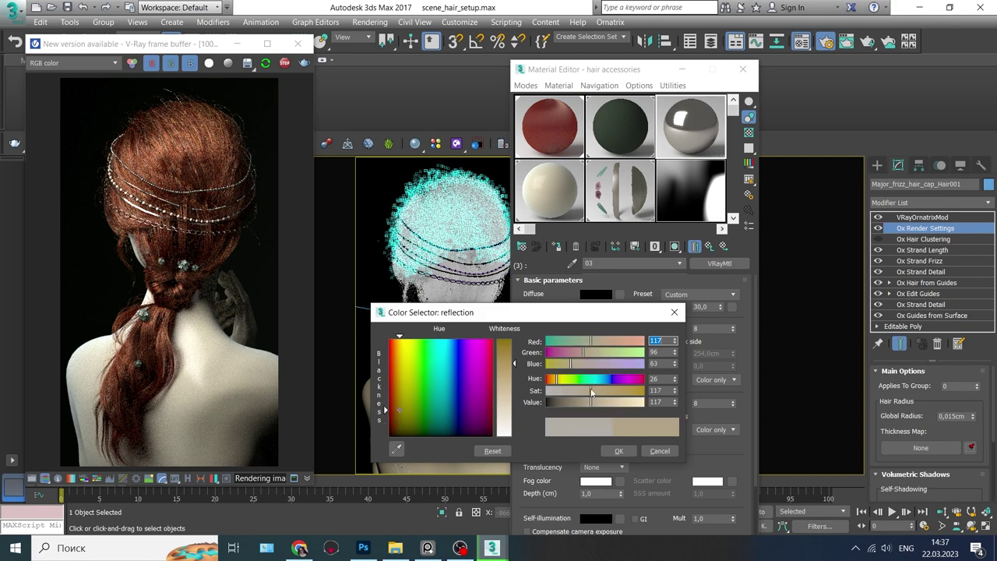
pyautogui.moveTo(592, 395); pyautogui.dragTo(599, 402)
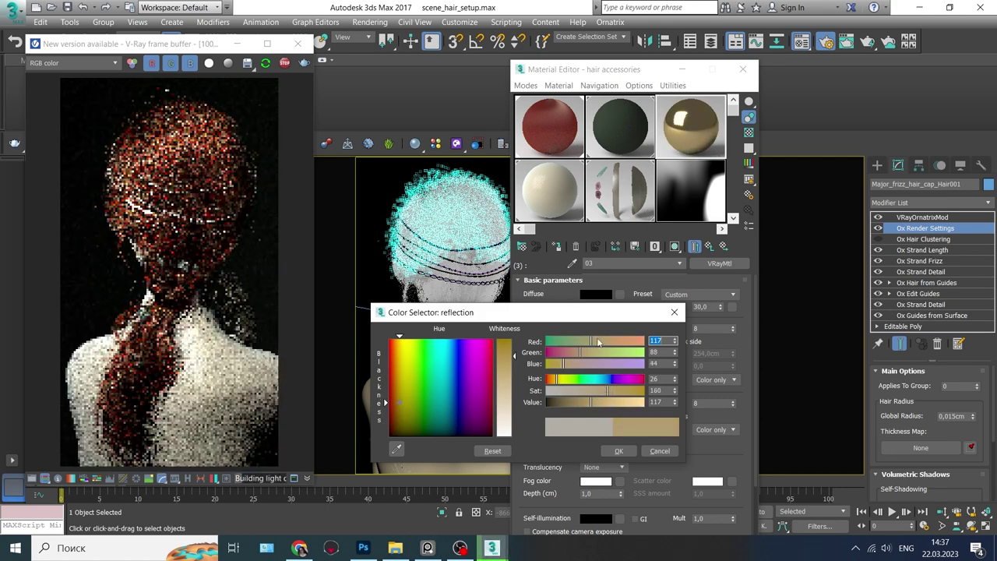
pyautogui.click(619, 451)
pyautogui.click(708, 246)
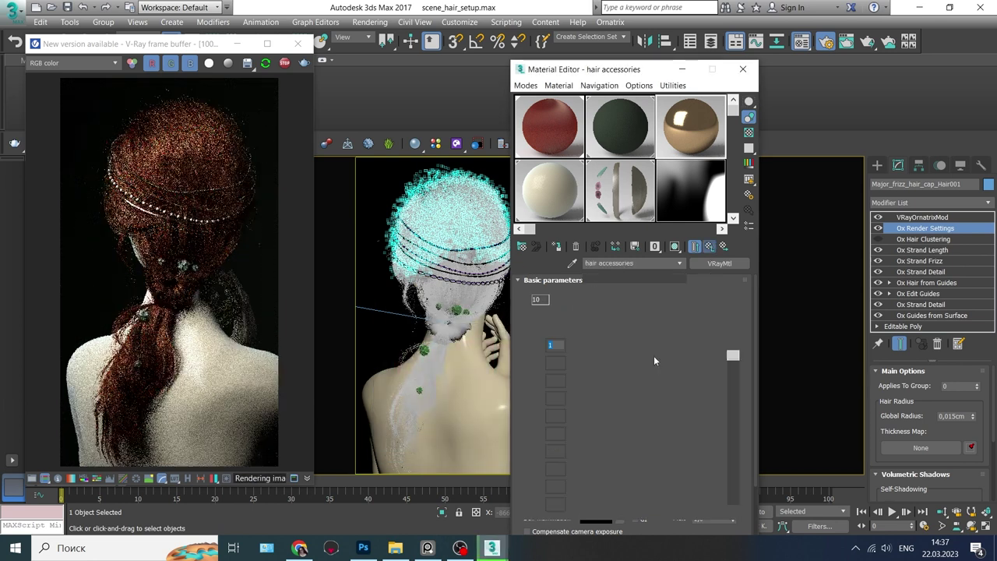
pyautogui.click(742, 69)
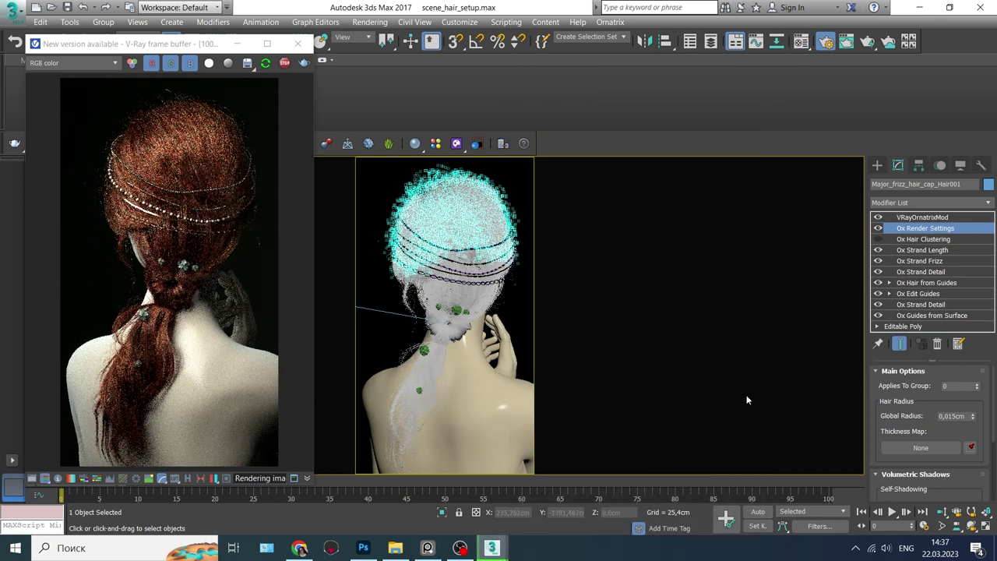
# Orbit the camera from side profile to the full back view and move the render preview away.
pyautogui.moveTo(388, 382); pyautogui.dragTo(437, 391)
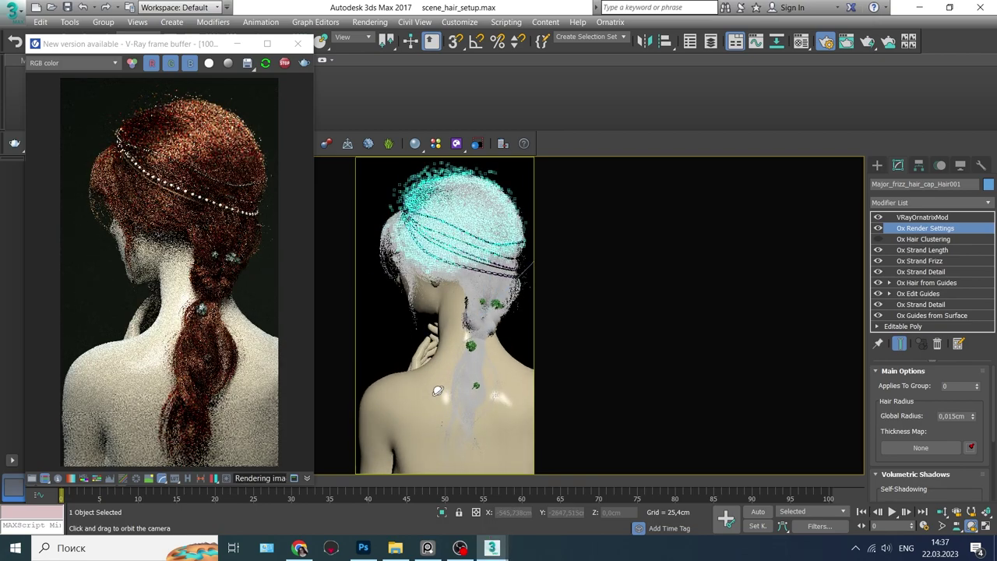
pyautogui.moveTo(437, 392); pyautogui.dragTo(494, 396)
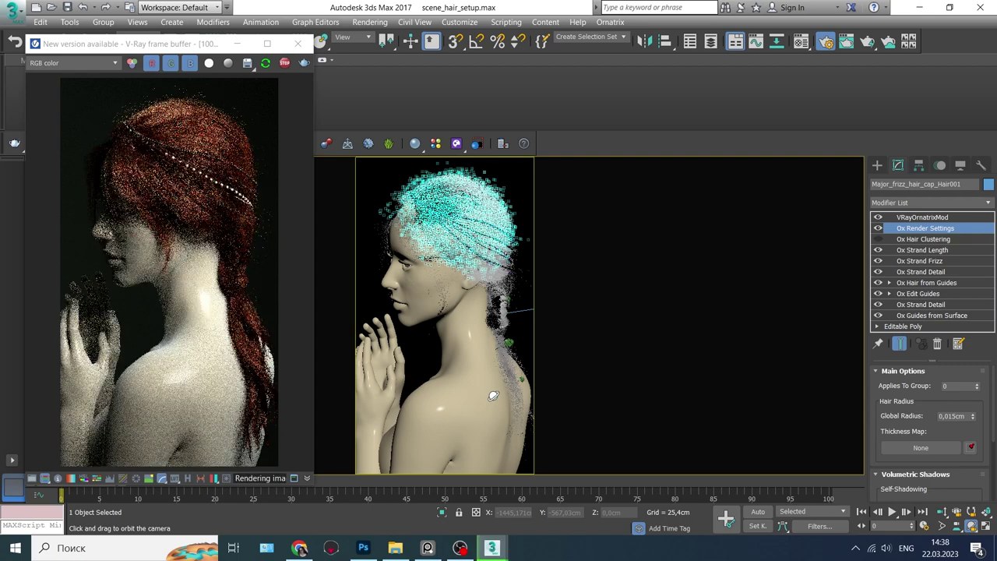
pyautogui.moveTo(493, 395); pyautogui.dragTo(338, 395)
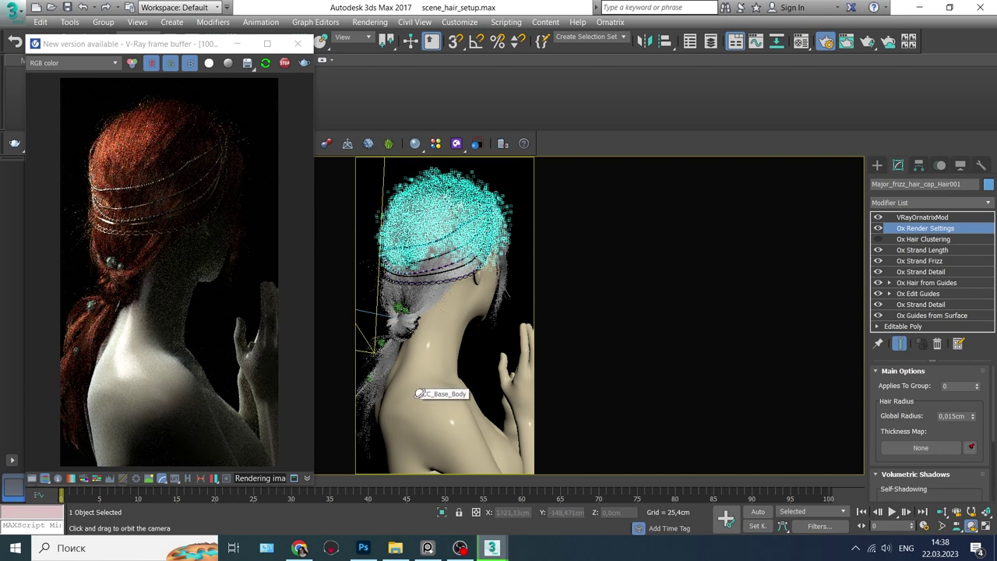
pyautogui.moveTo(419, 393); pyautogui.dragTo(472, 391)
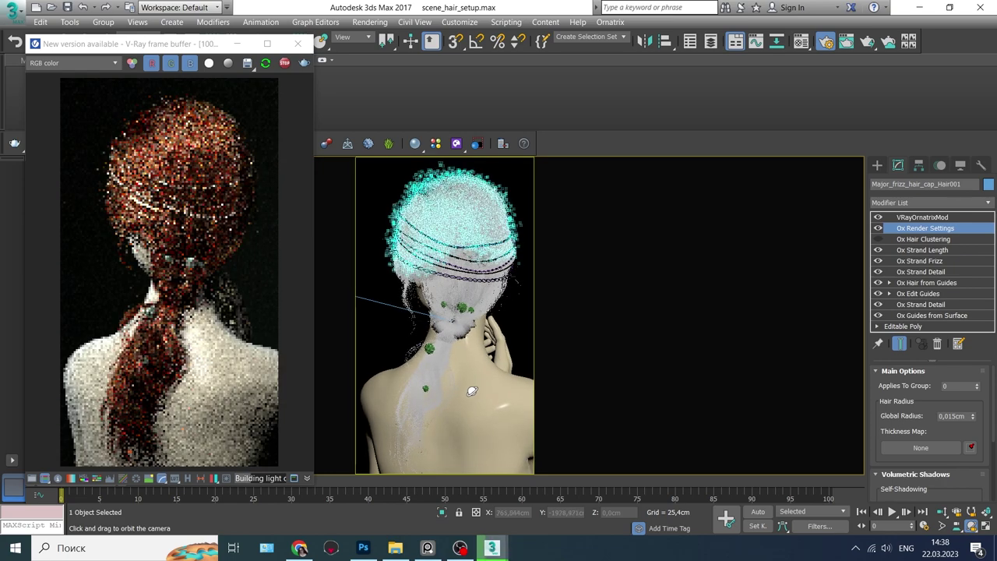
pyautogui.moveTo(117, 44); pyautogui.dragTo(587, 97)
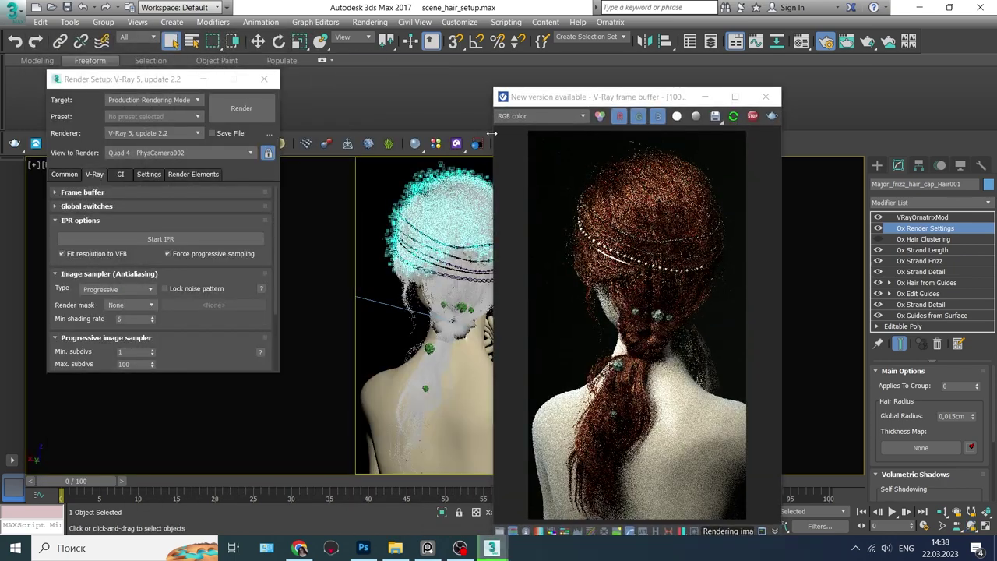
pyautogui.press('super+shift+Right')
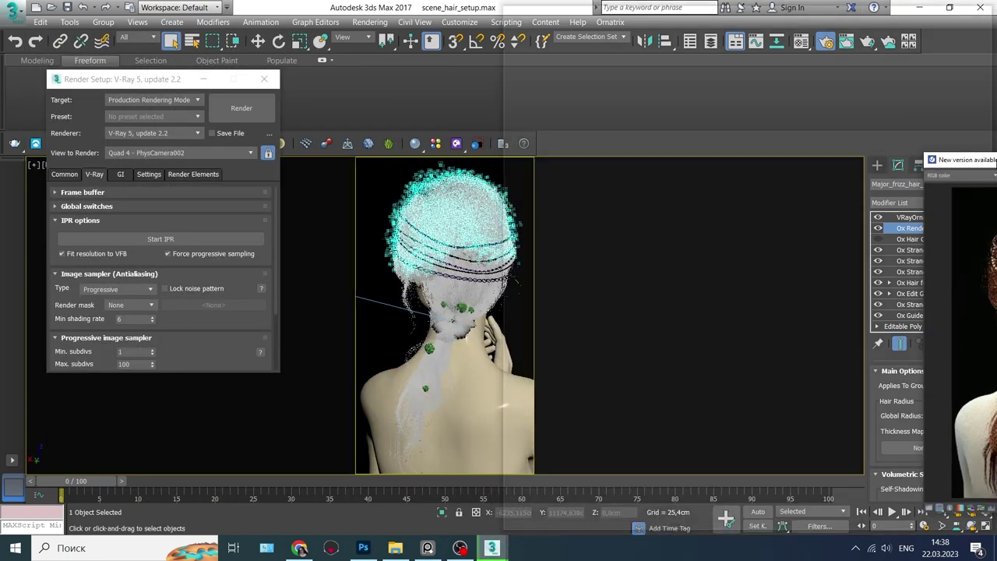